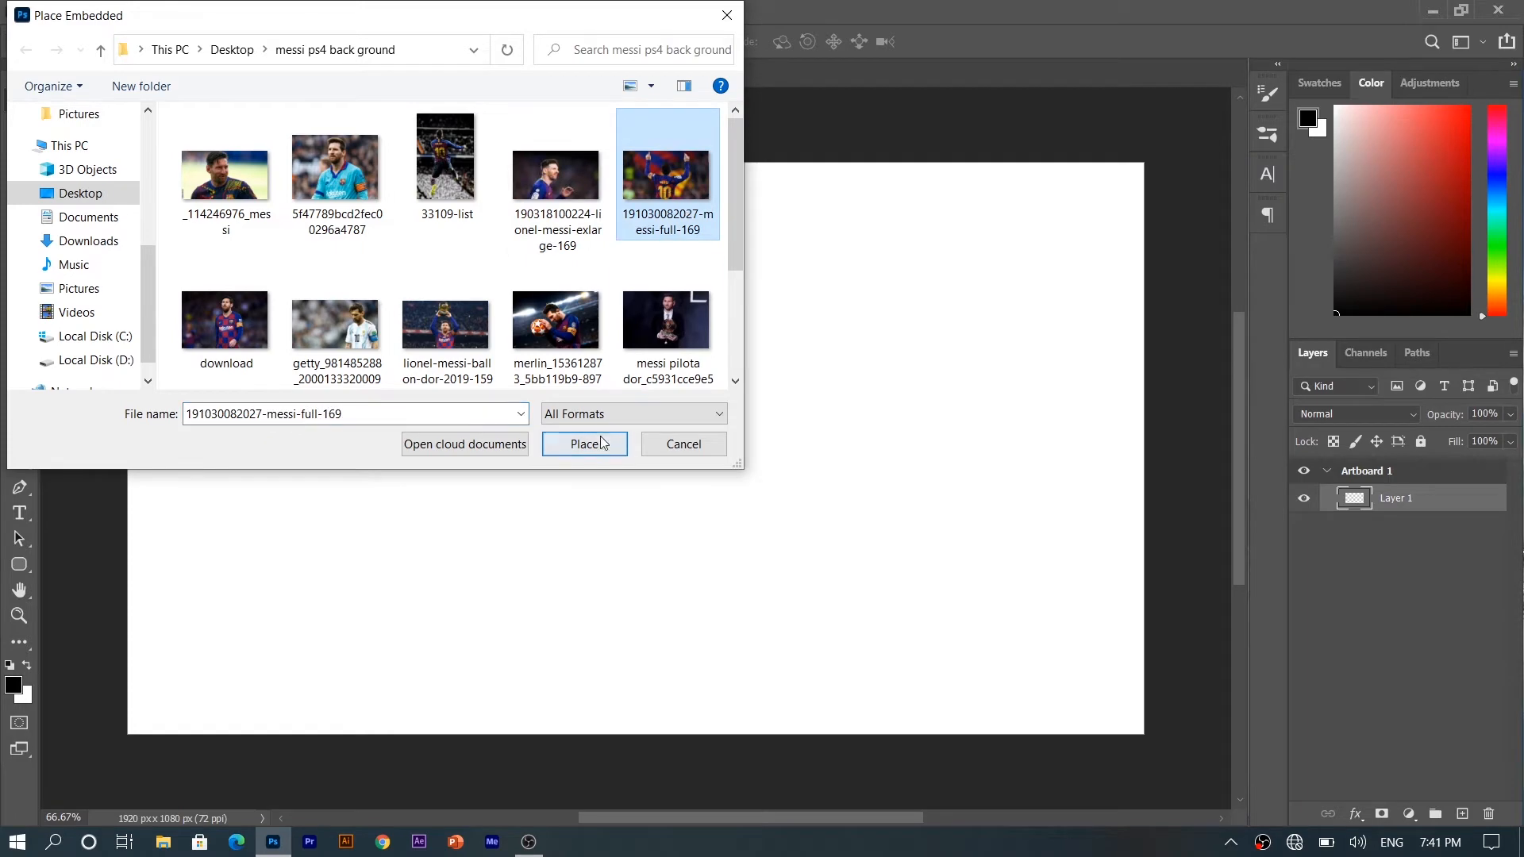
{"action": "left_click_drag", "start_coordinate": [664, 471], "coordinate": [1056, 244]}
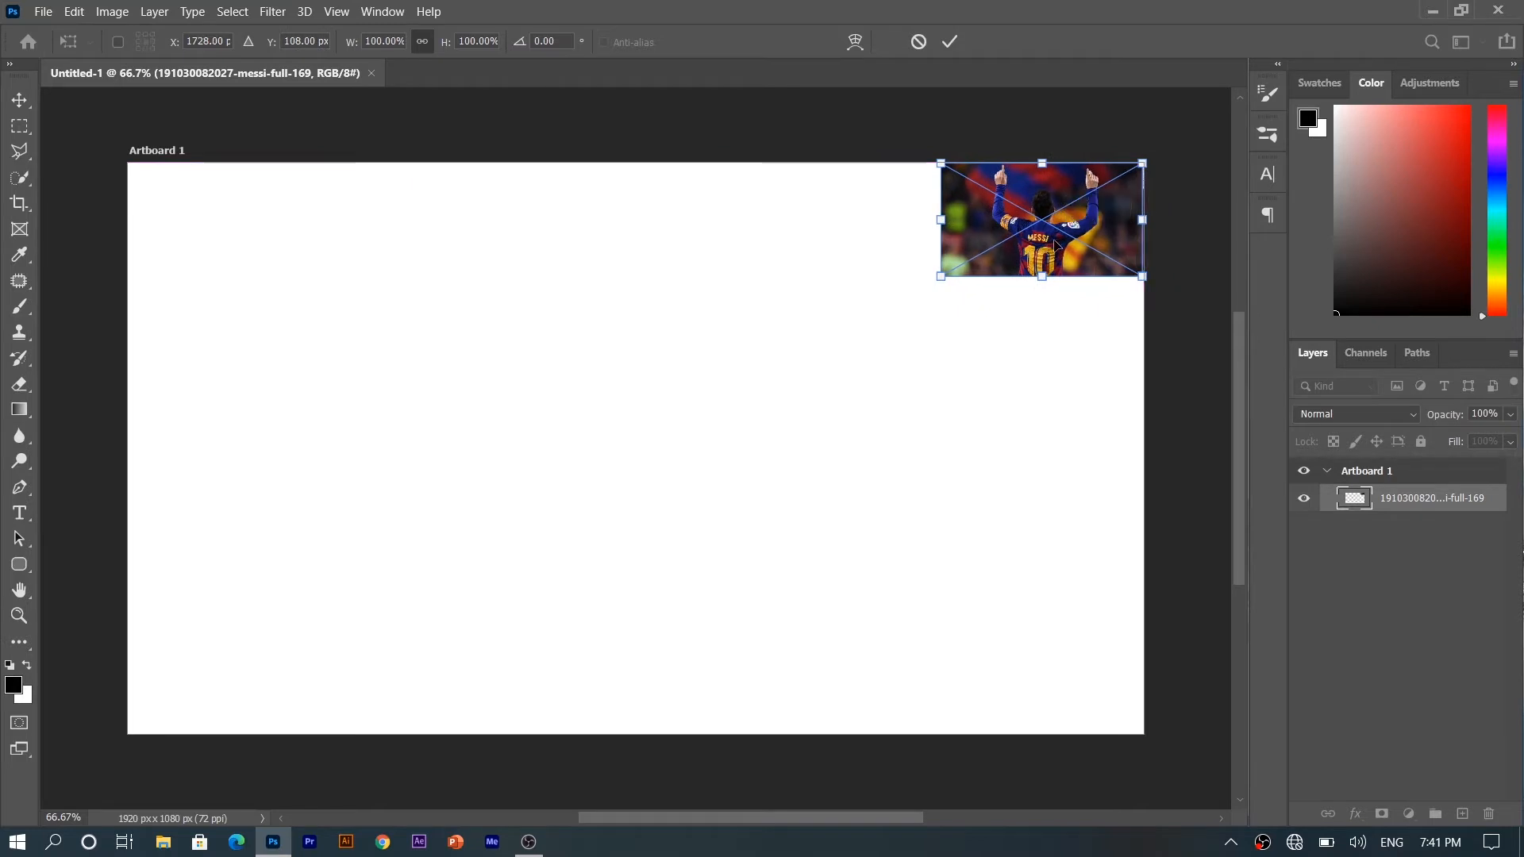
{"action": "key", "text": "Return"}
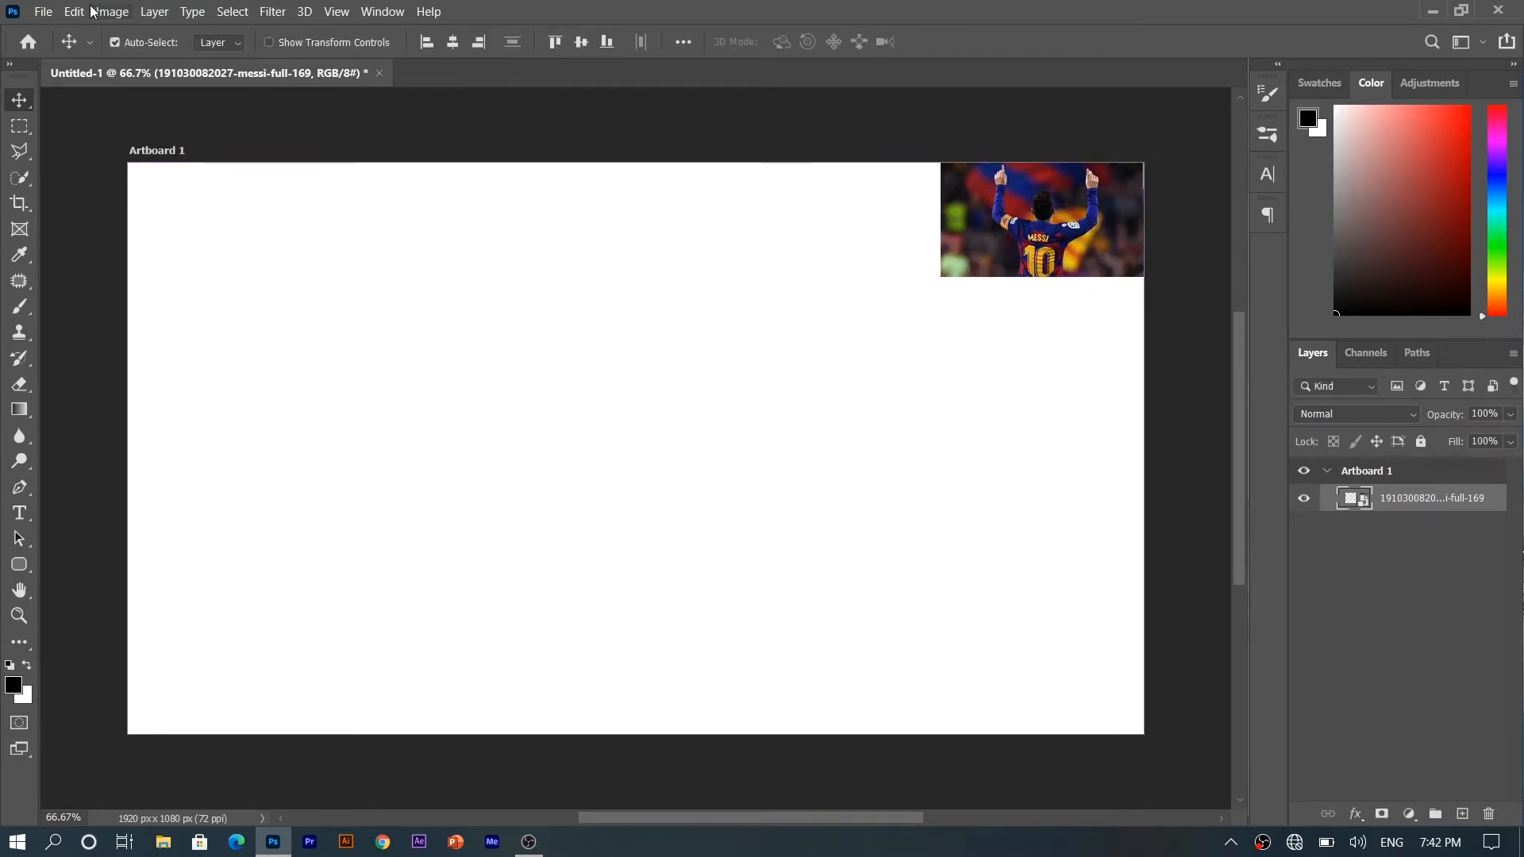
{"action": "left_click", "coordinate": [43, 11]}
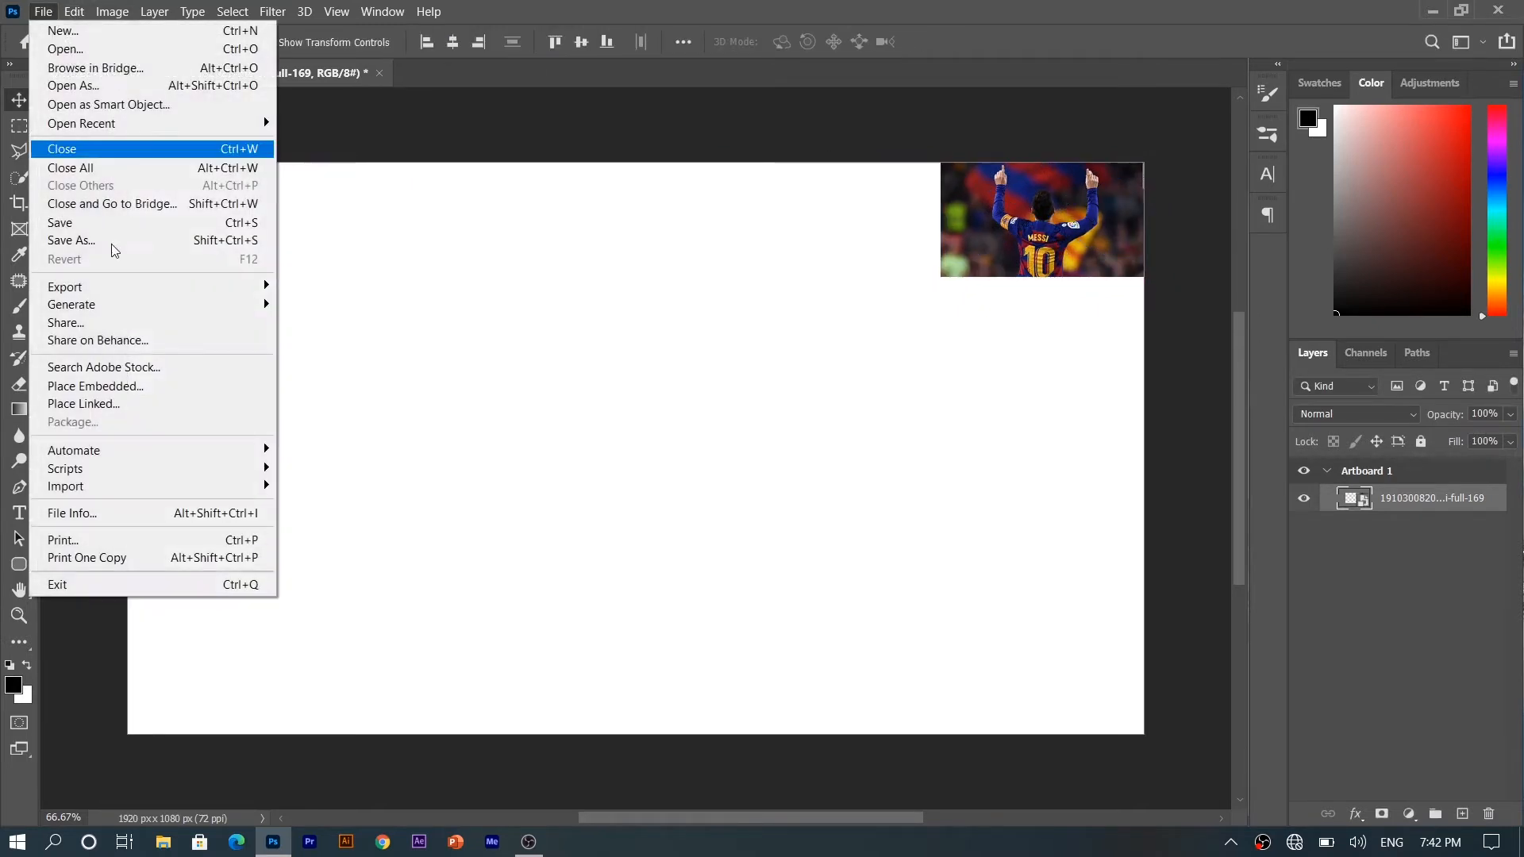
{"action": "left_click", "coordinate": [121, 387]}
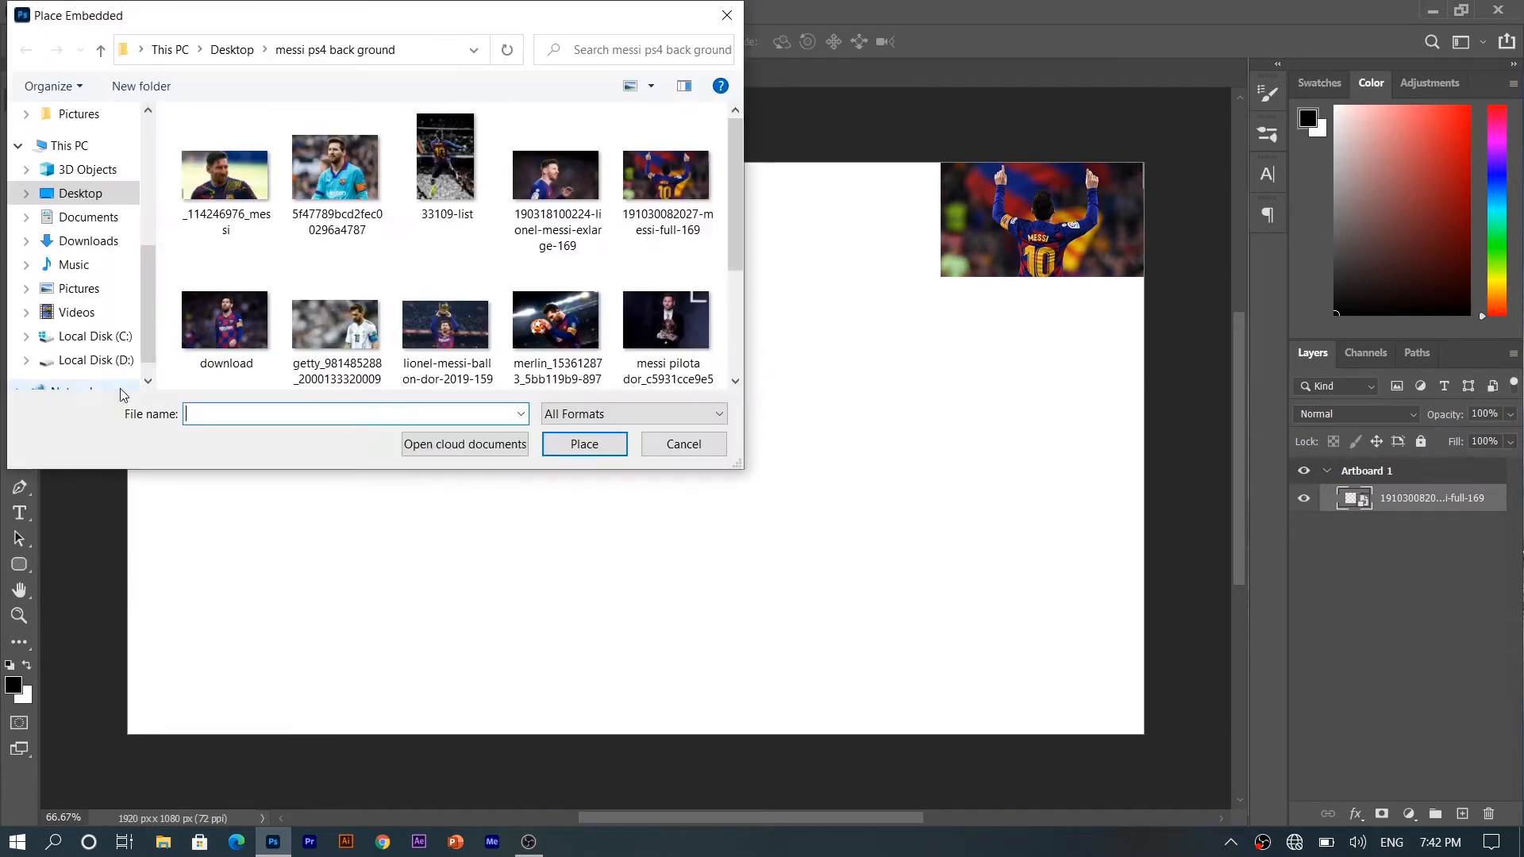
{"action": "left_click", "coordinate": [343, 320]}
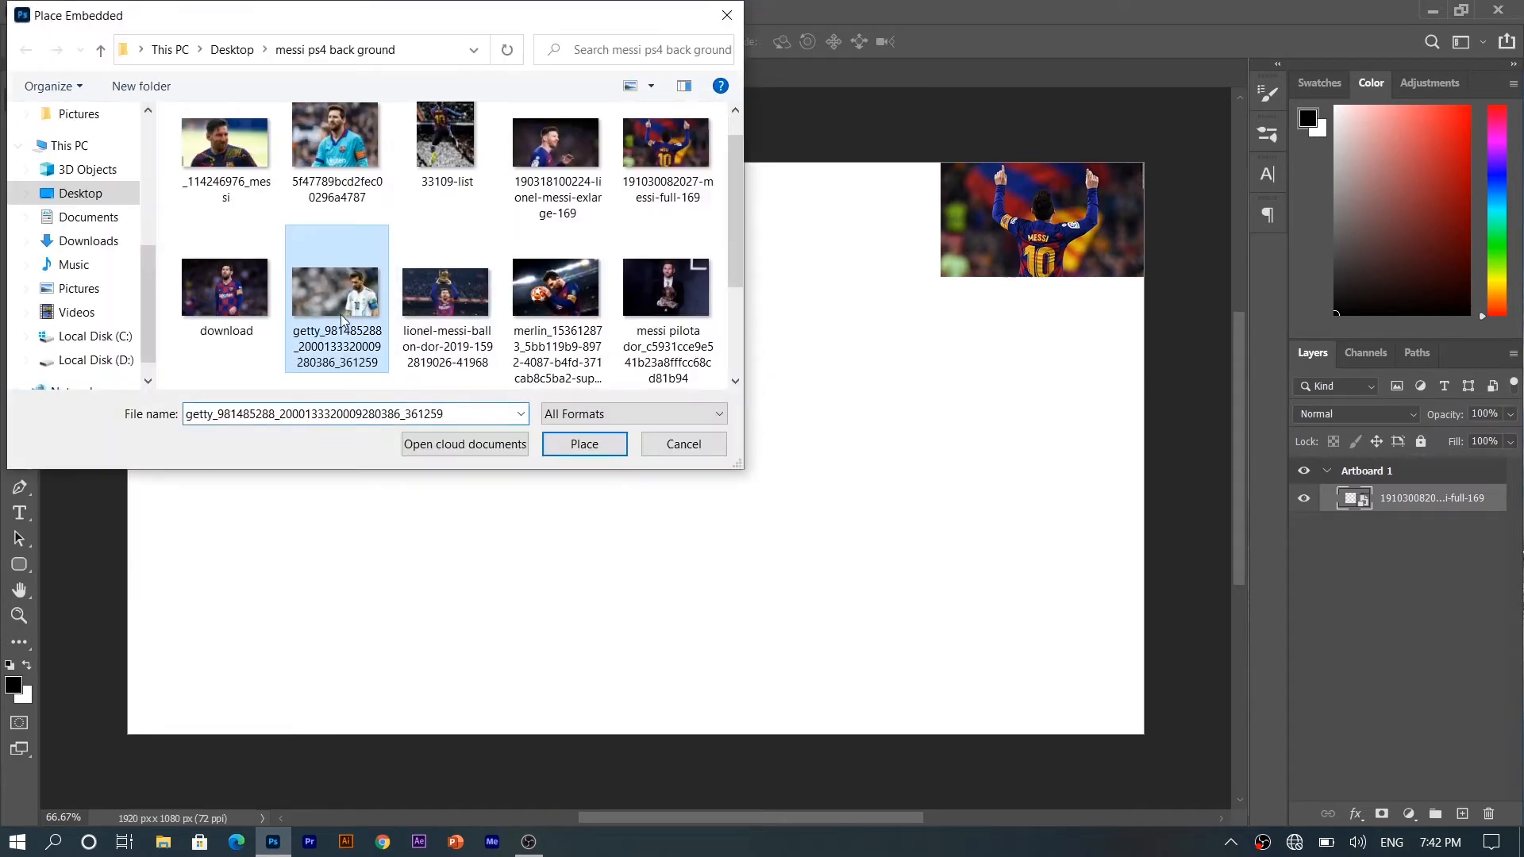
{"action": "left_click", "coordinate": [590, 450]}
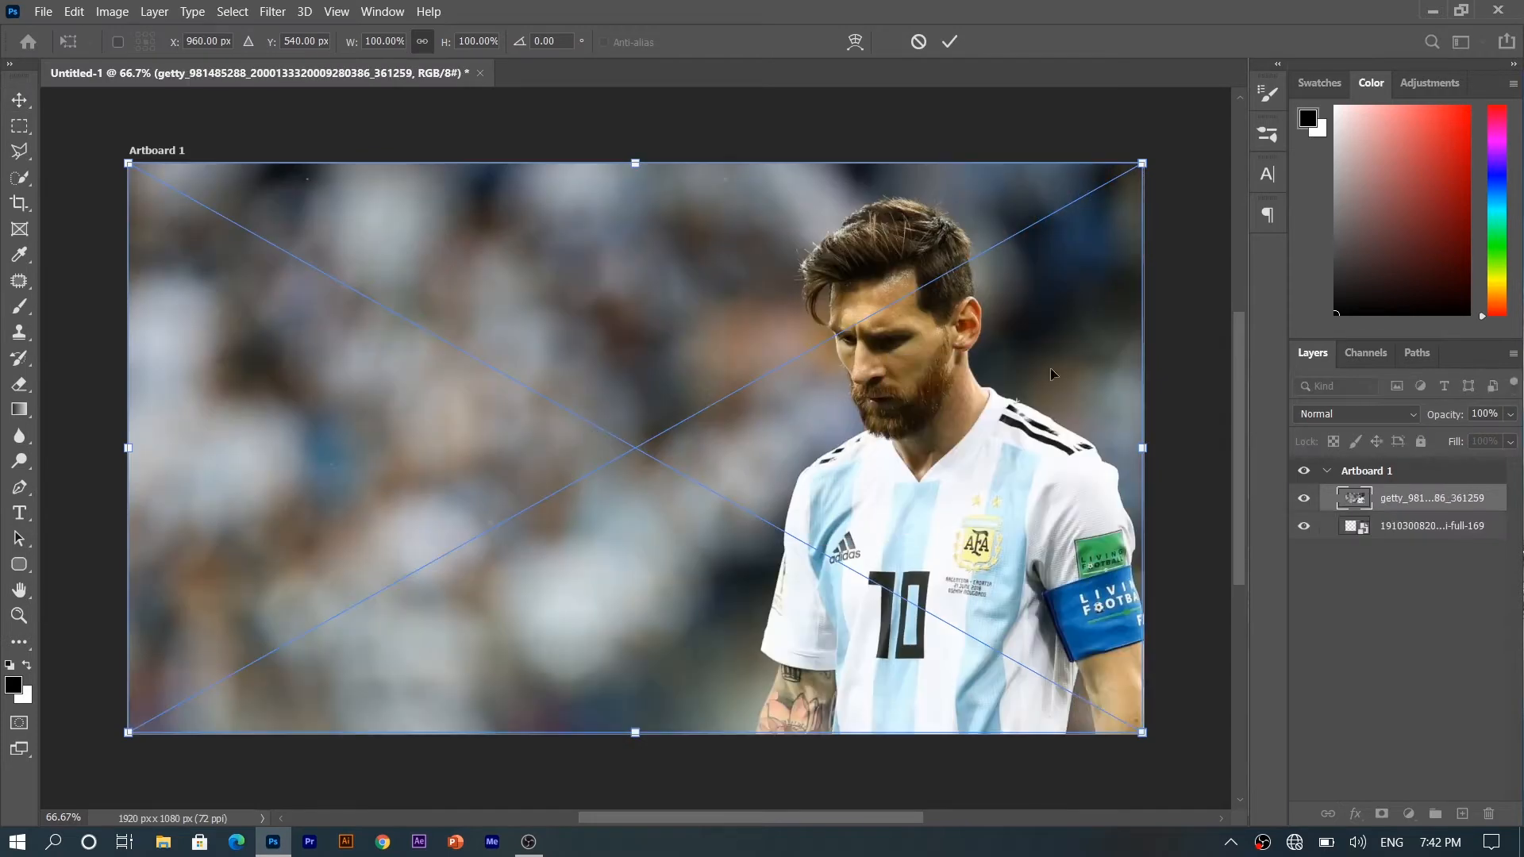
{"action": "left_click_drag", "start_coordinate": [1142, 452], "coordinate": [337, 448]}
{"action": "left_click_drag", "start_coordinate": [239, 462], "coordinate": [1046, 352]}
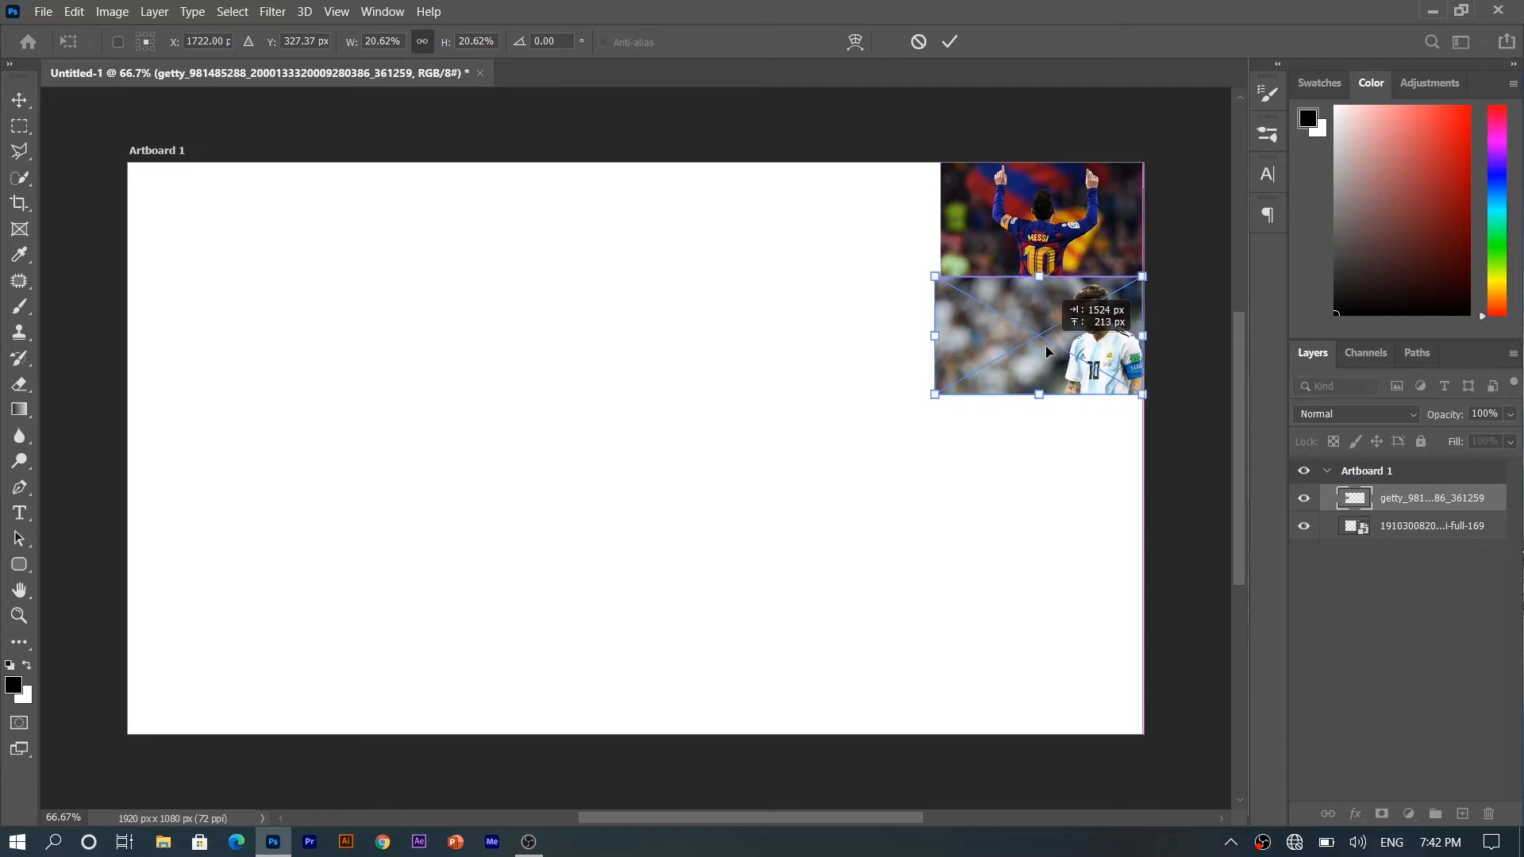
{"action": "key", "text": "ctrl+z"}
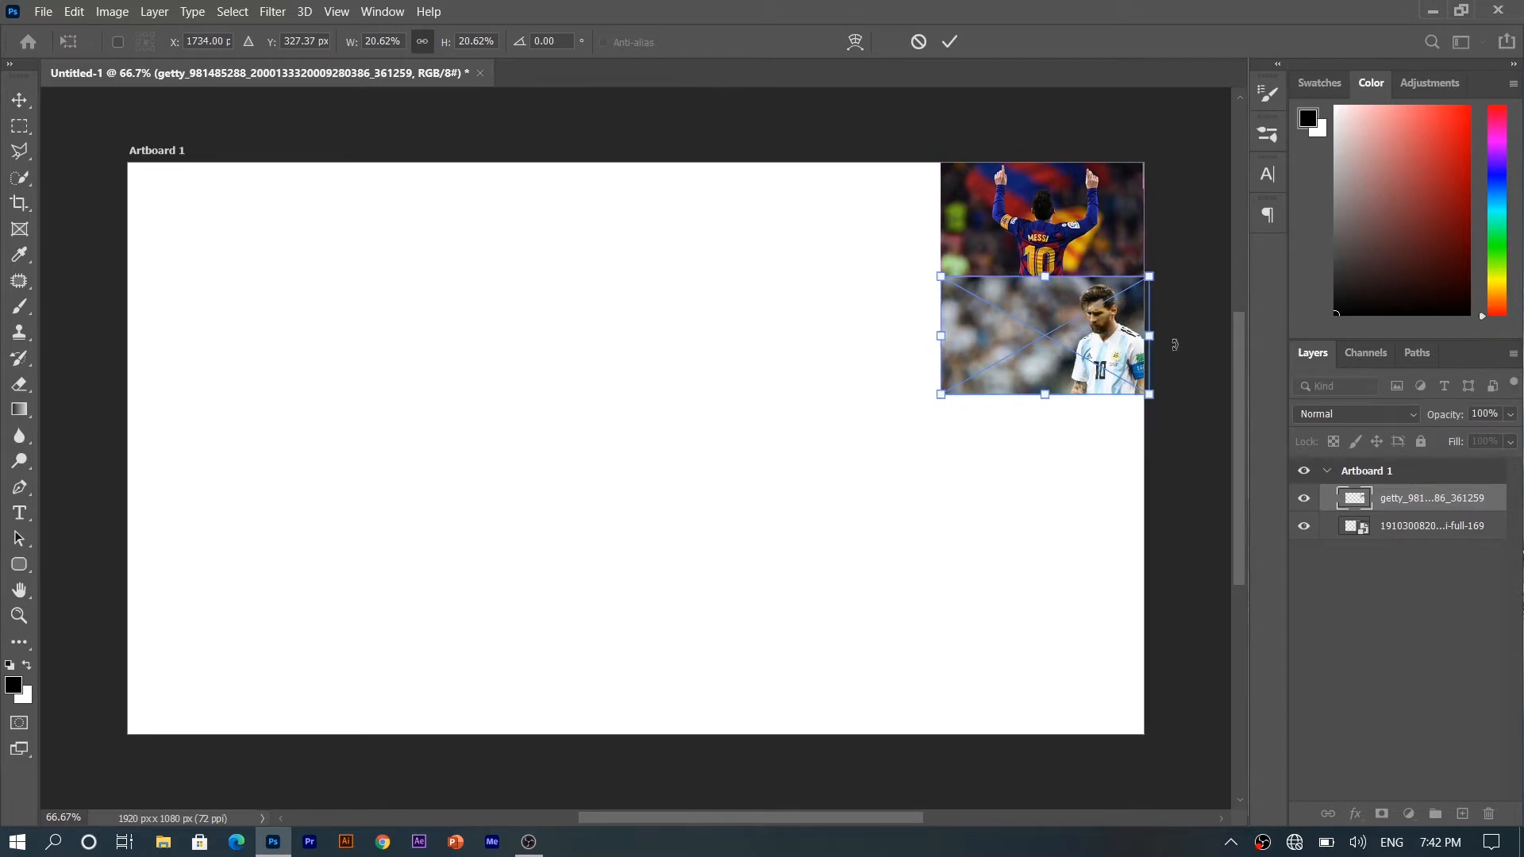
{"action": "left_click_drag", "start_coordinate": [1149, 336], "coordinate": [1122, 342]}
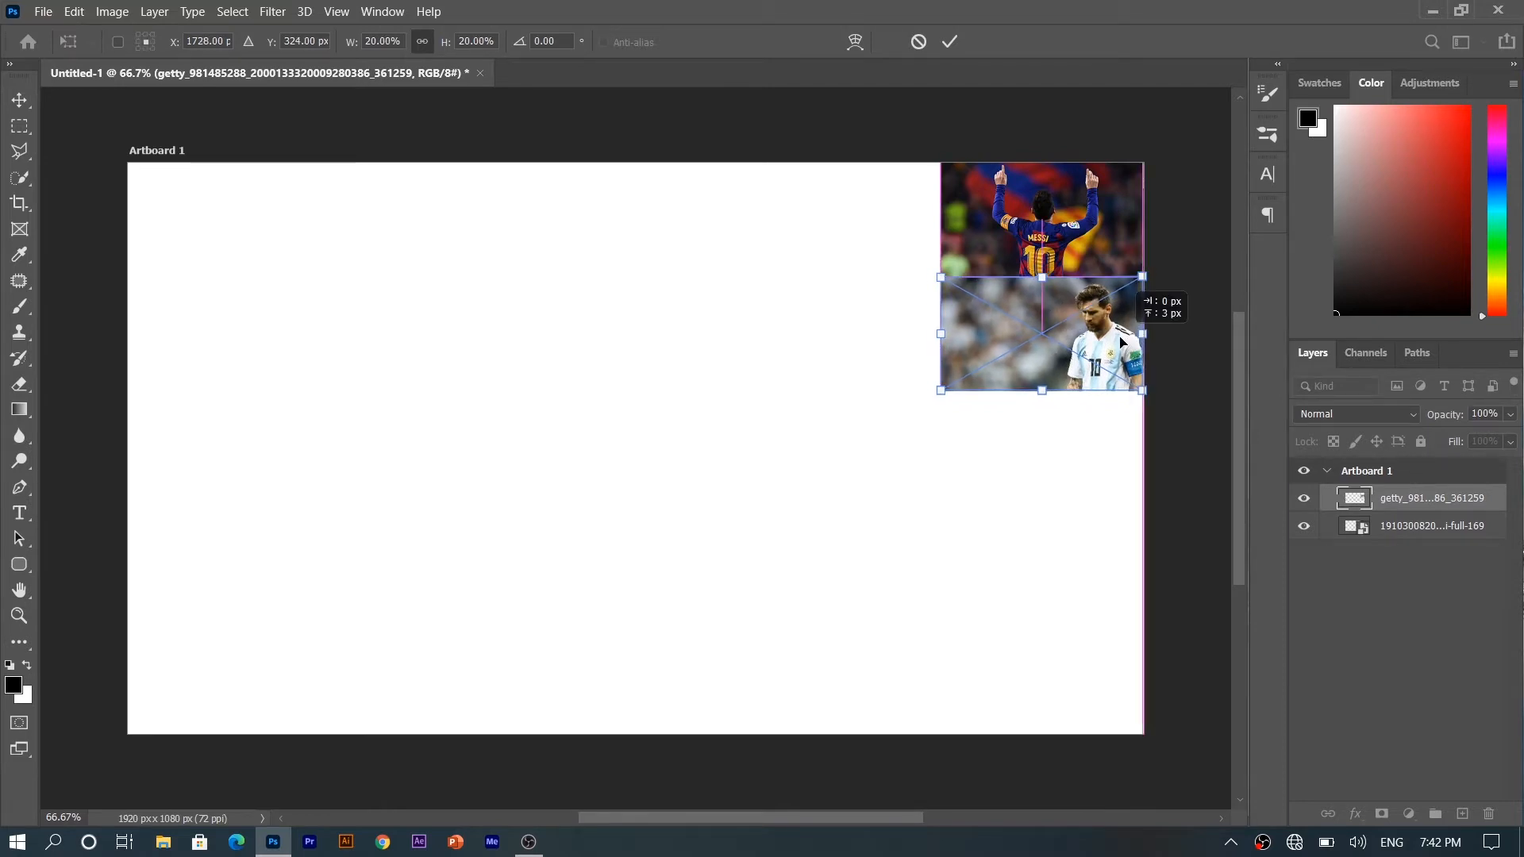
{"action": "key", "text": "Return"}
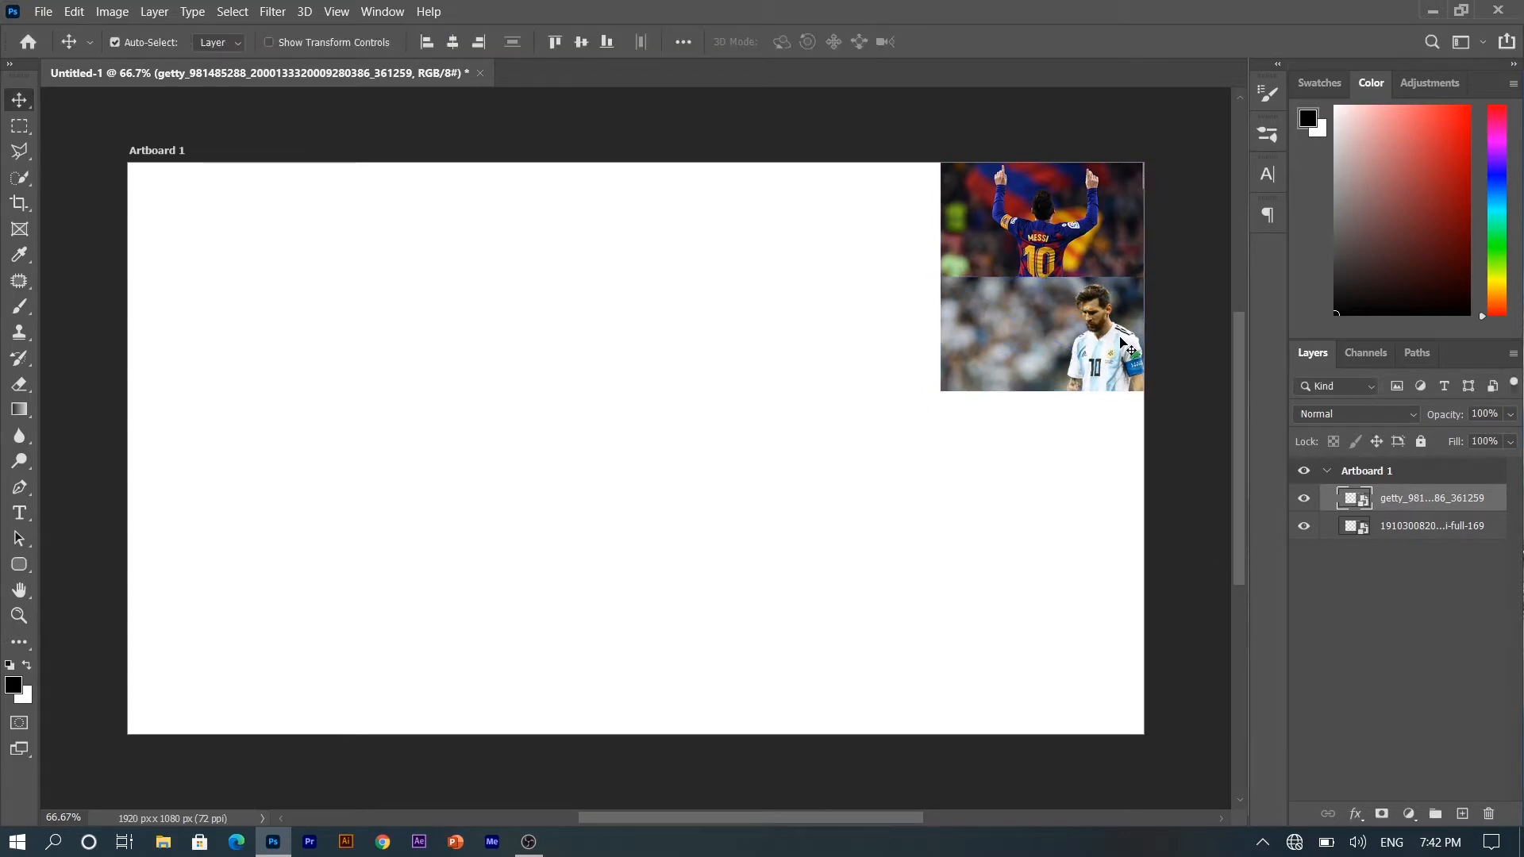
- Embed the 33109-list image, enlarge it to about 217.5%, and fit it into the artboard's bottom-right corner beneath the Argentina jersey photo
{"action": "left_click", "coordinate": [44, 13]}
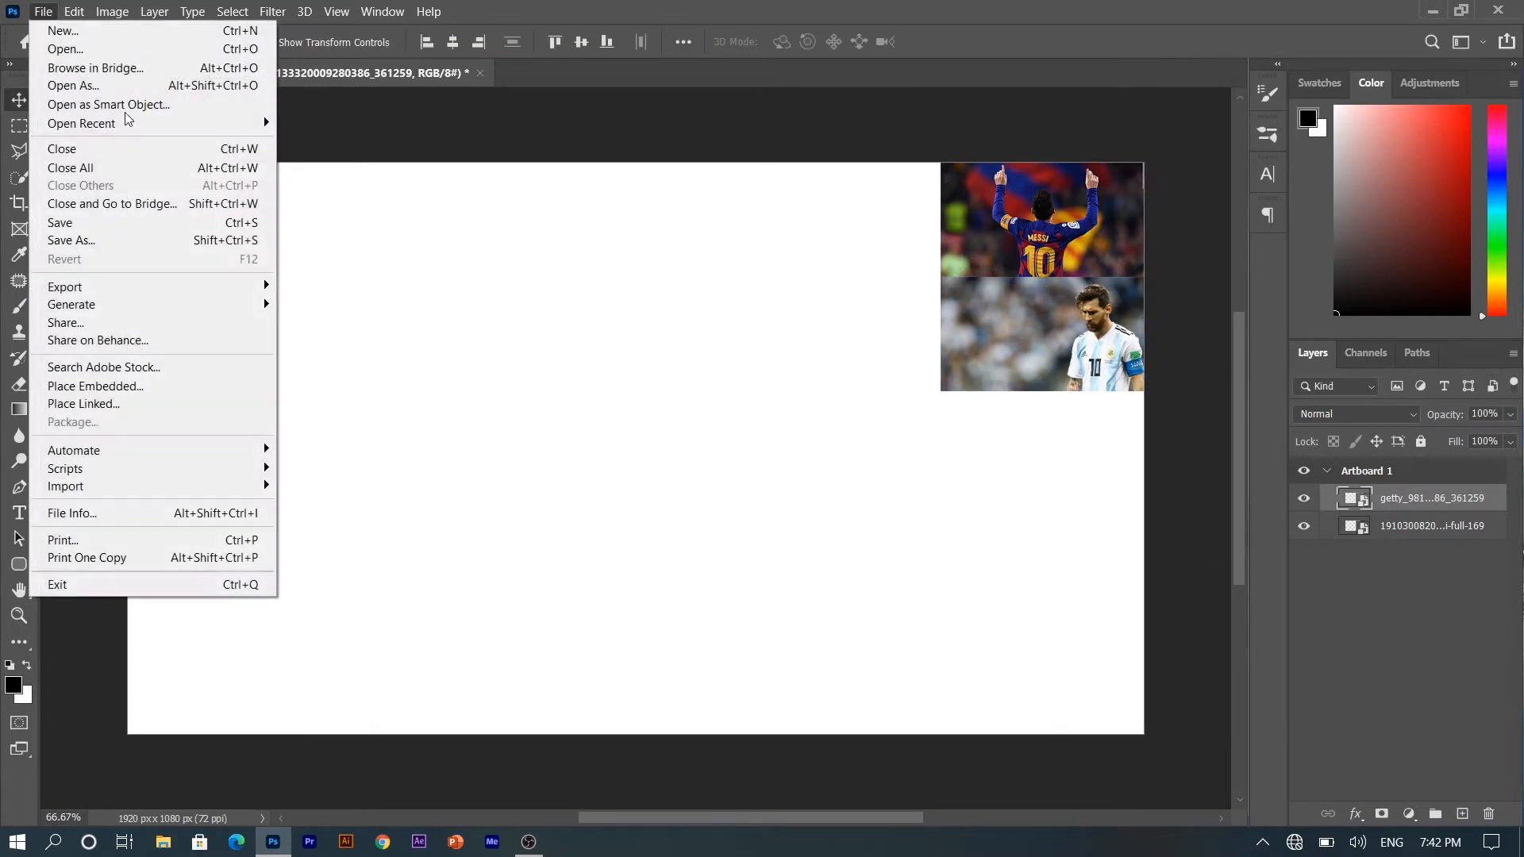
{"action": "left_click", "coordinate": [159, 386]}
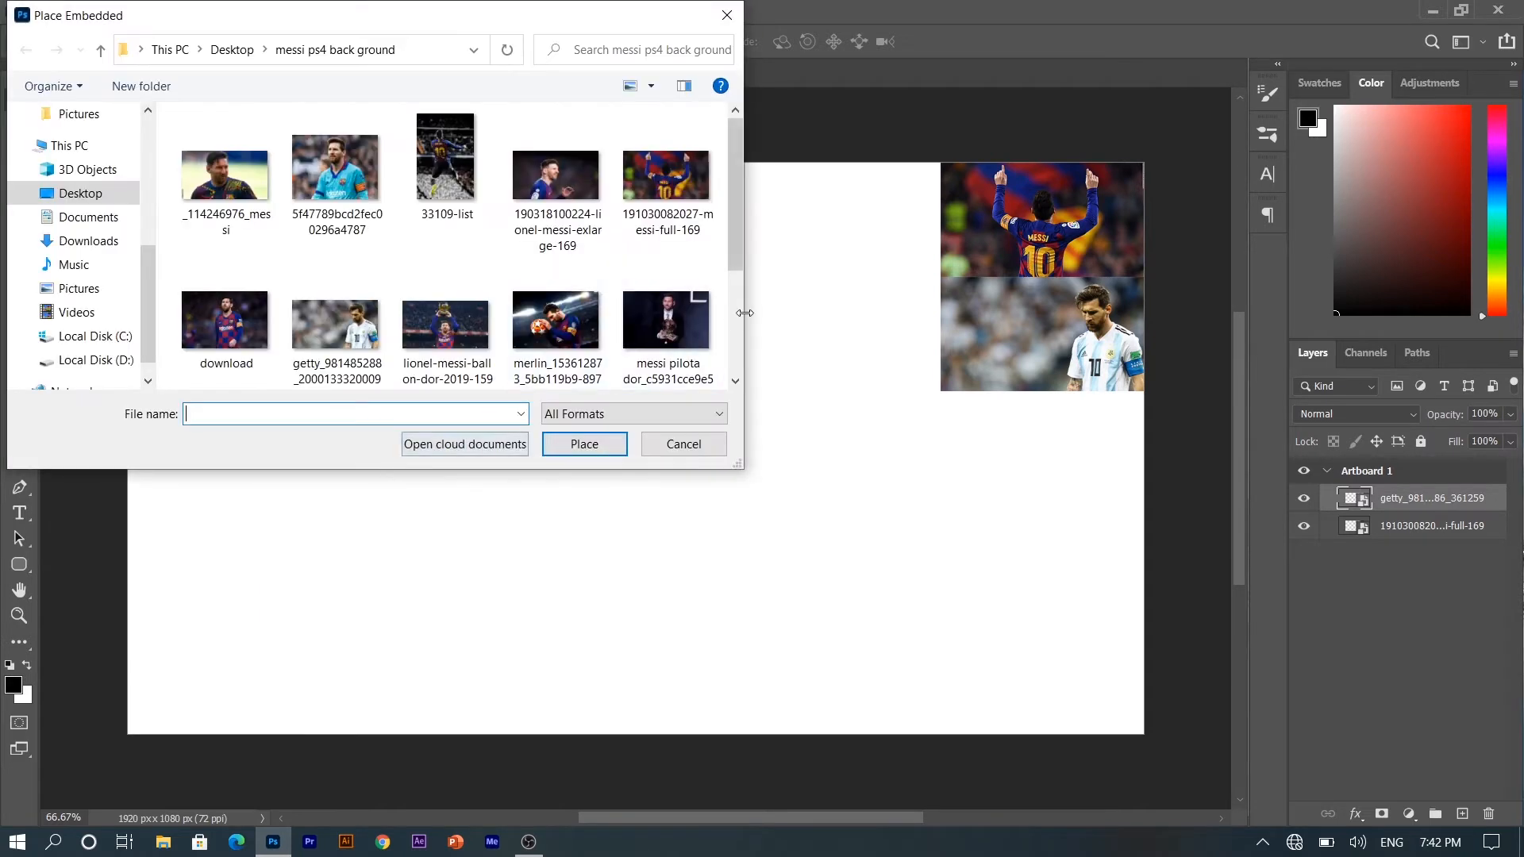
{"action": "left_click", "coordinate": [429, 173]}
{"action": "left_click", "coordinate": [601, 449]}
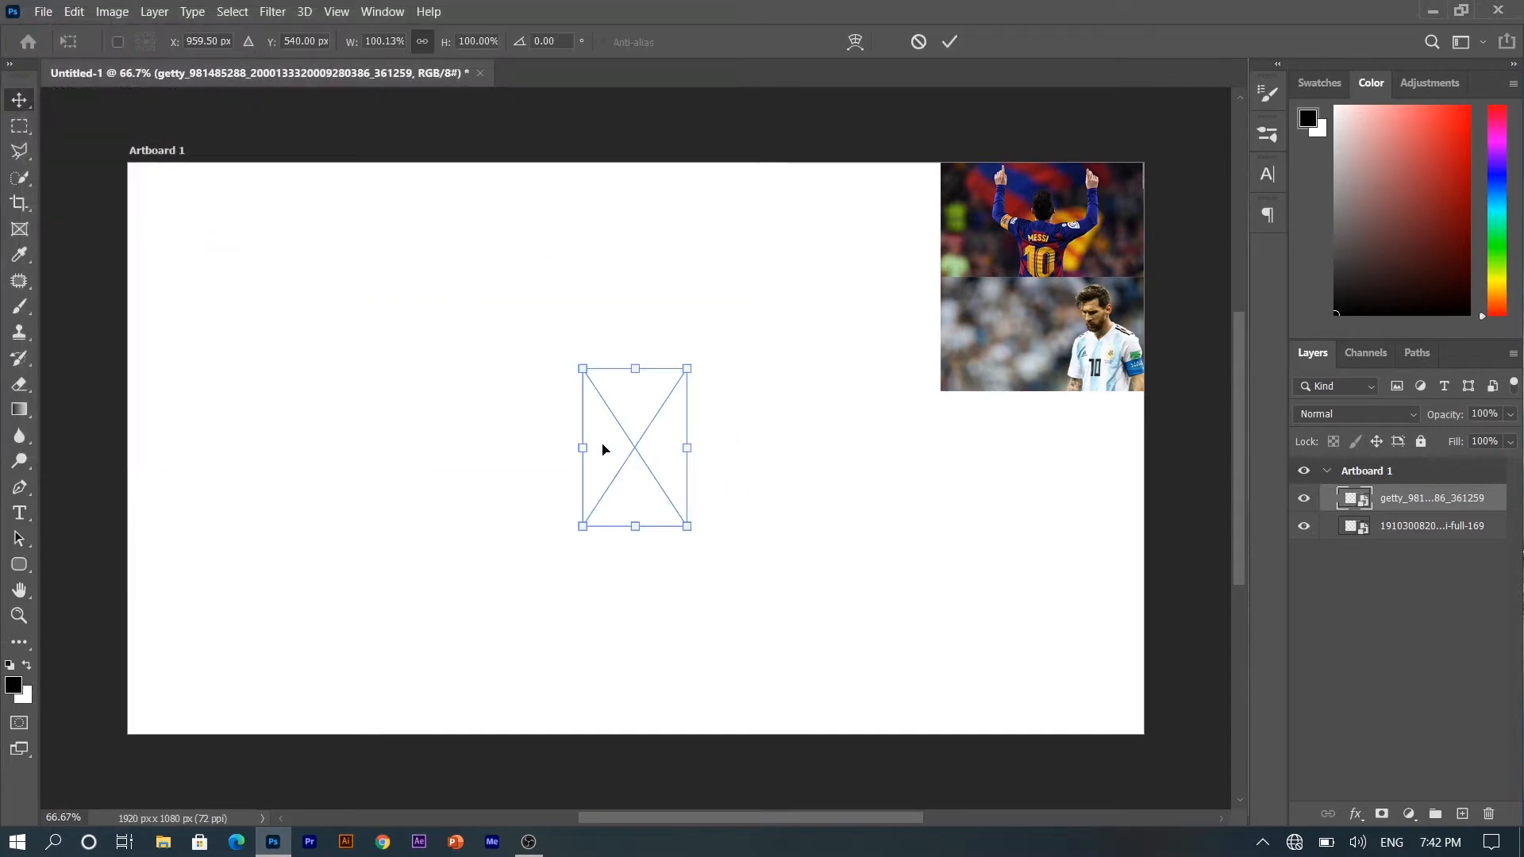
{"action": "left_click_drag", "start_coordinate": [634, 528], "coordinate": [698, 713]}
{"action": "left_click_drag", "start_coordinate": [731, 573], "coordinate": [1036, 587]}
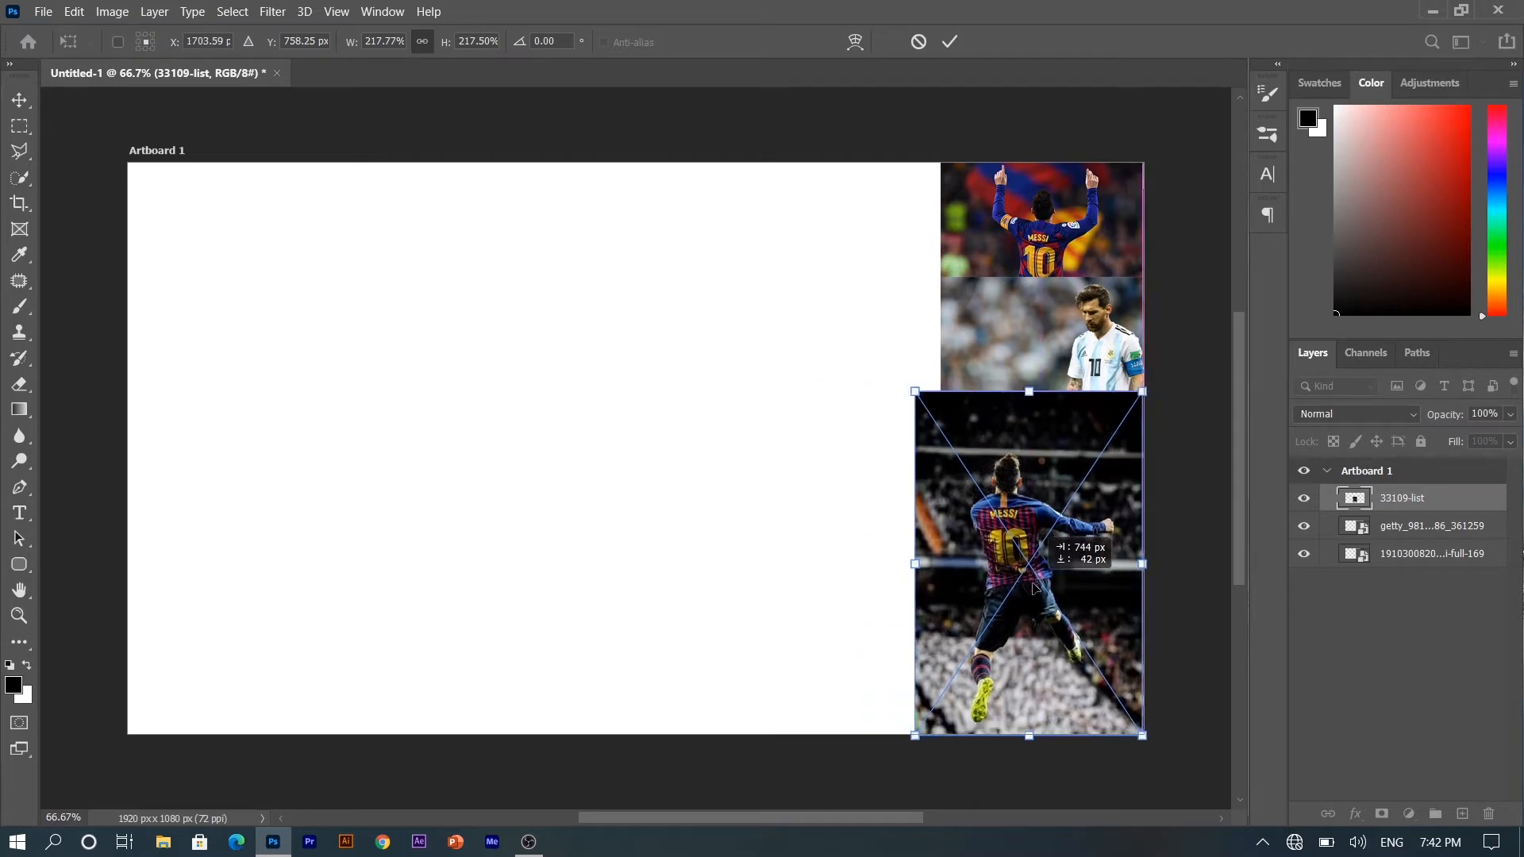
{"action": "key", "text": "Return"}
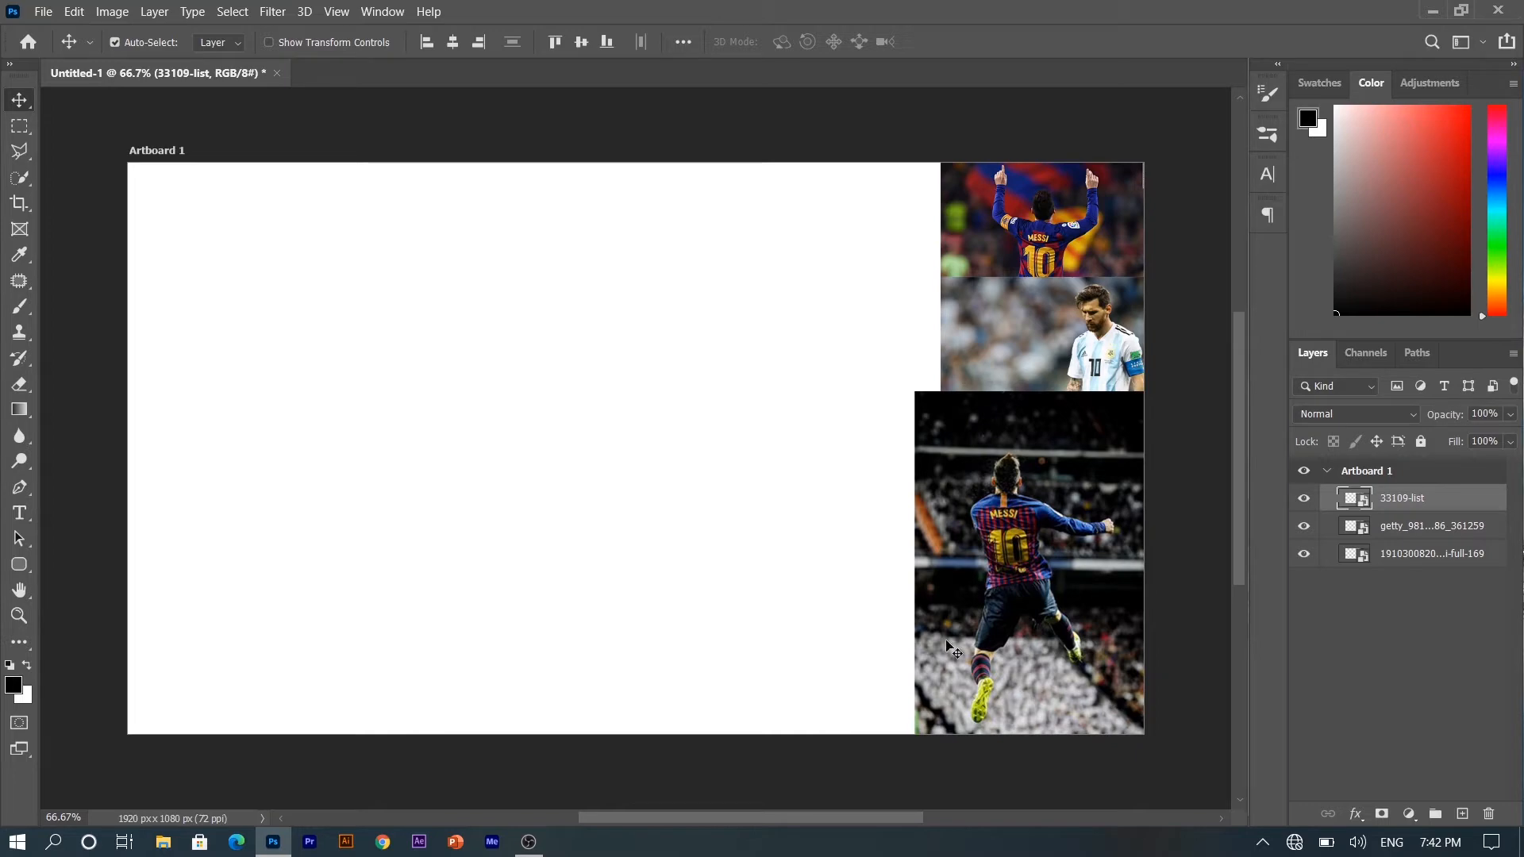
- Embed the merlin_153612873 superJumbo photo, scale it to about 172%, and place it along the artboard's top edge against the right-hand column
{"action": "left_click", "coordinate": [41, 11]}
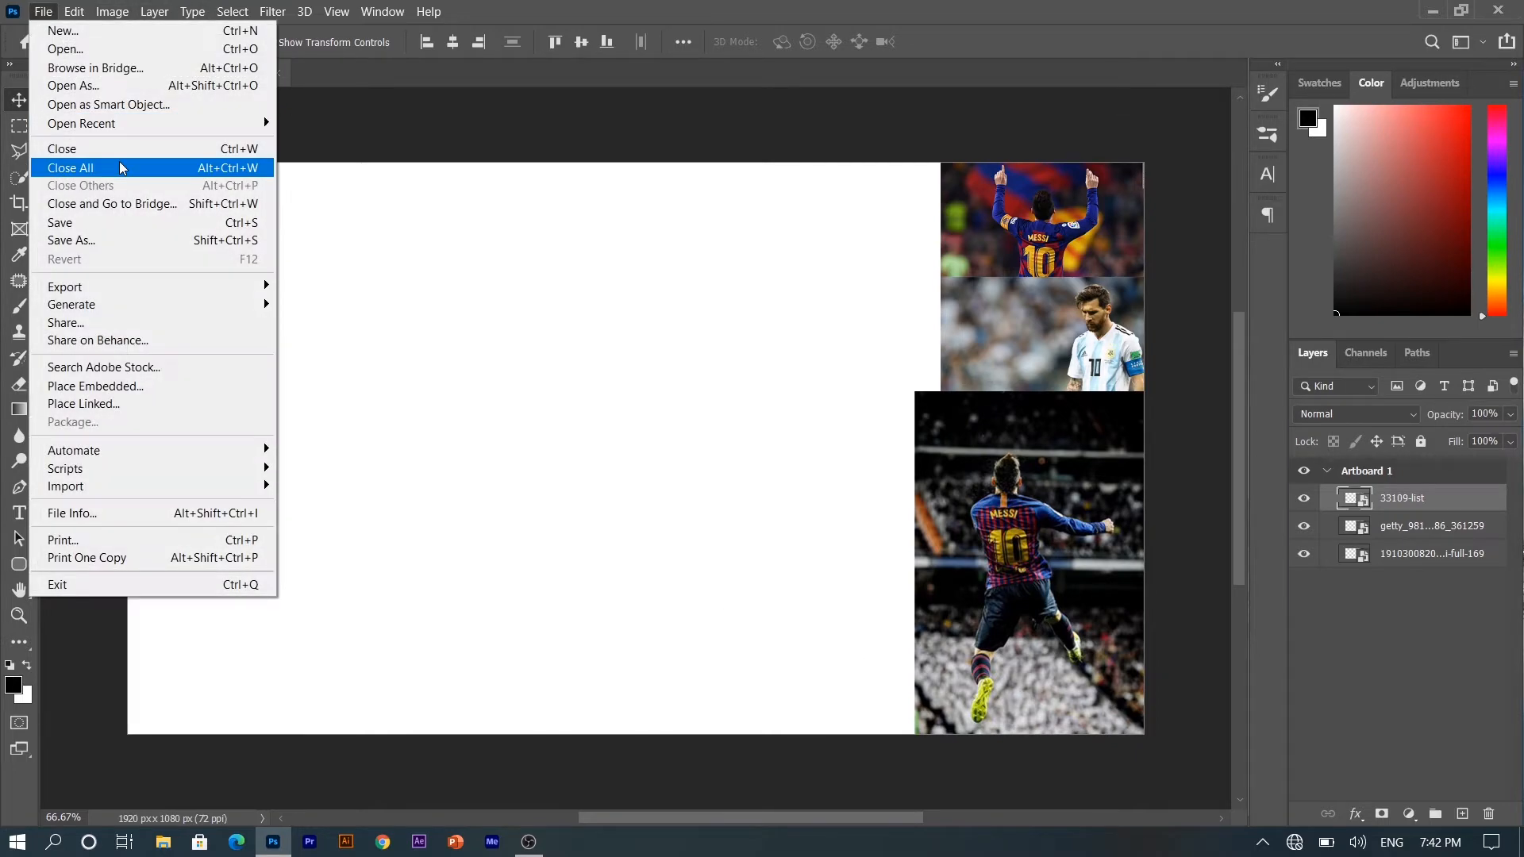
{"action": "left_click", "coordinate": [105, 386]}
{"action": "left_click", "coordinate": [516, 329]}
{"action": "left_click", "coordinate": [585, 447]}
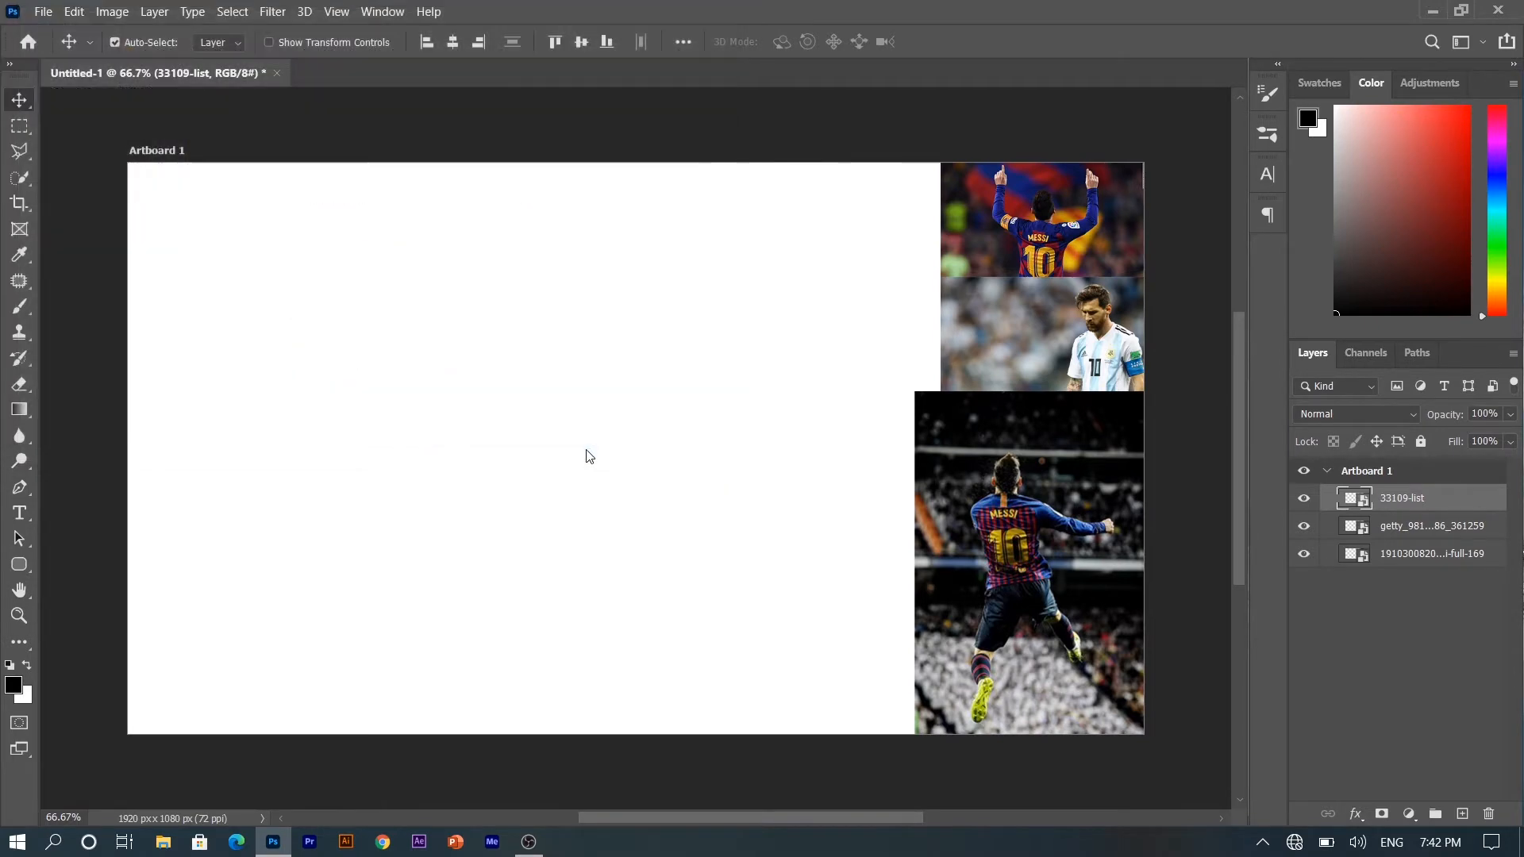
{"action": "left_click_drag", "start_coordinate": [643, 432], "coordinate": [818, 275]}
{"action": "left_click_drag", "start_coordinate": [681, 249], "coordinate": [493, 250]}
{"action": "left_click_drag", "start_coordinate": [712, 307], "coordinate": [717, 332]}
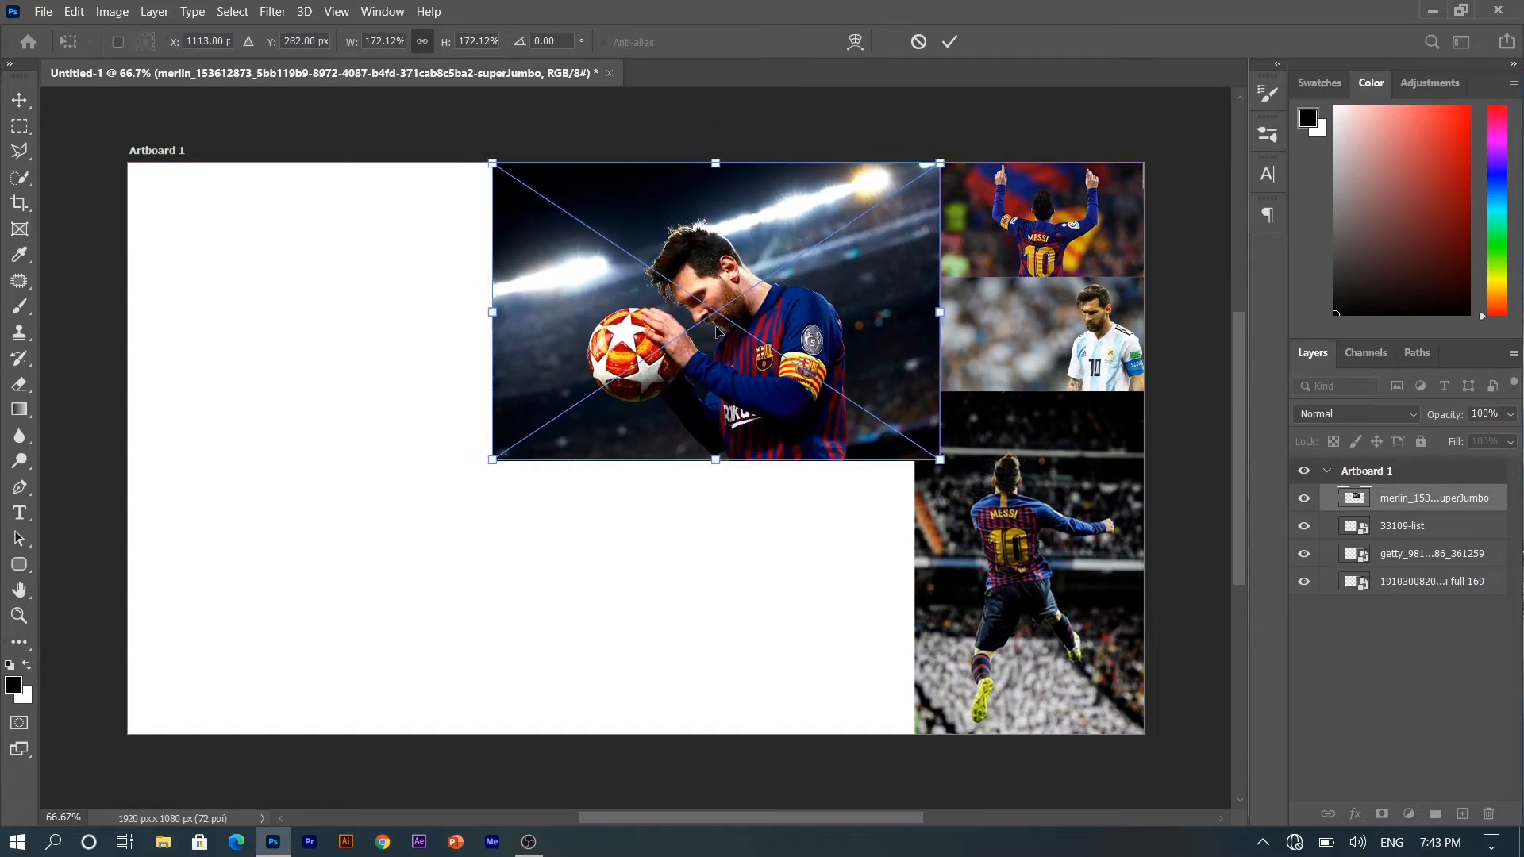
{"action": "key", "text": "Return"}
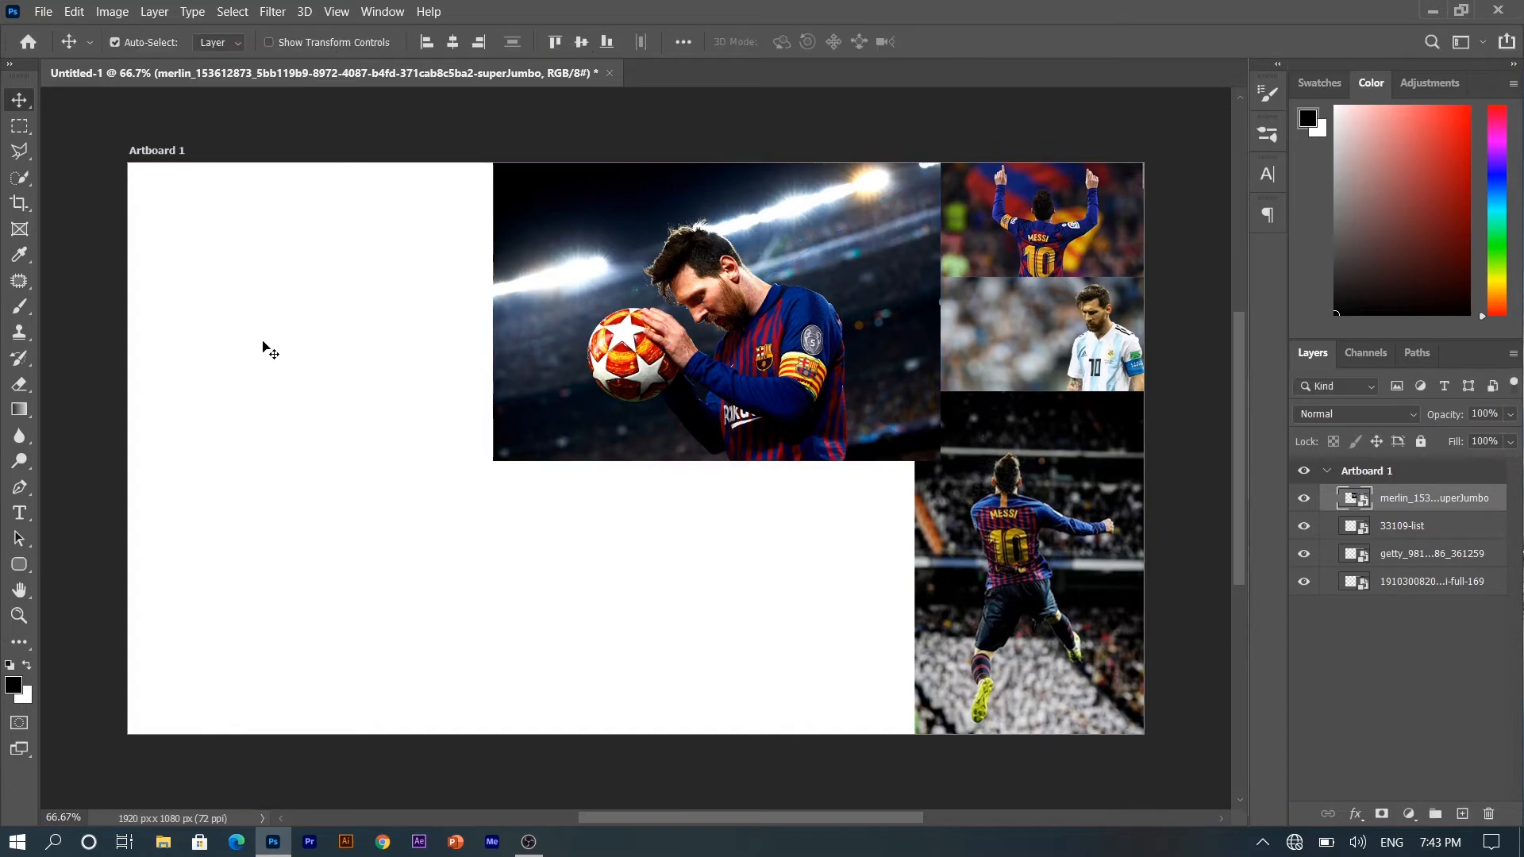
- Embed the download image and place it beneath the large ball photo, flush against the 33109-list image
{"action": "left_click", "coordinate": [40, 12]}
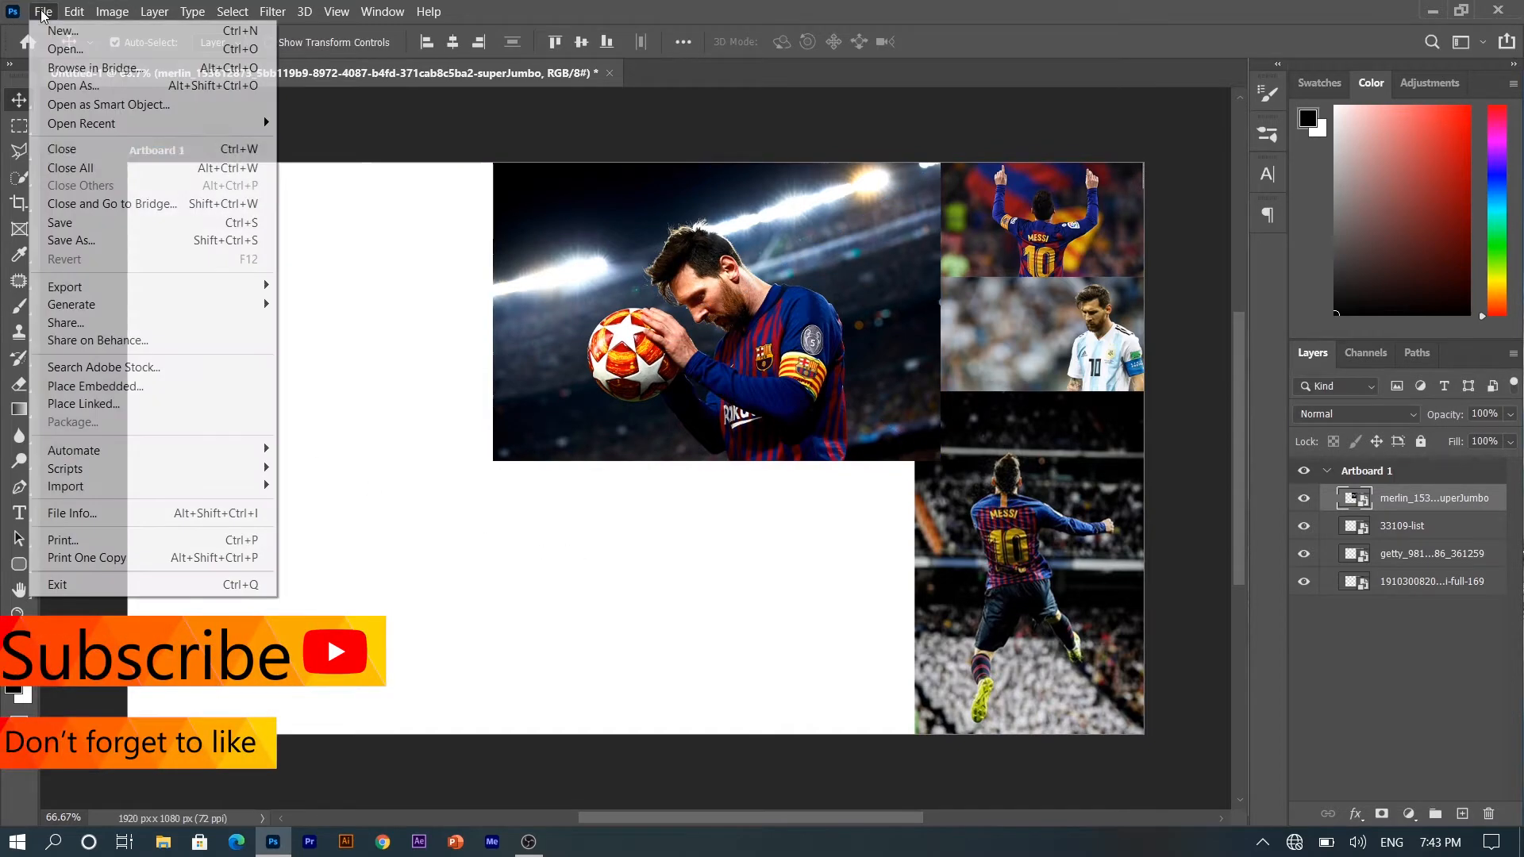
{"action": "left_click", "coordinate": [117, 387]}
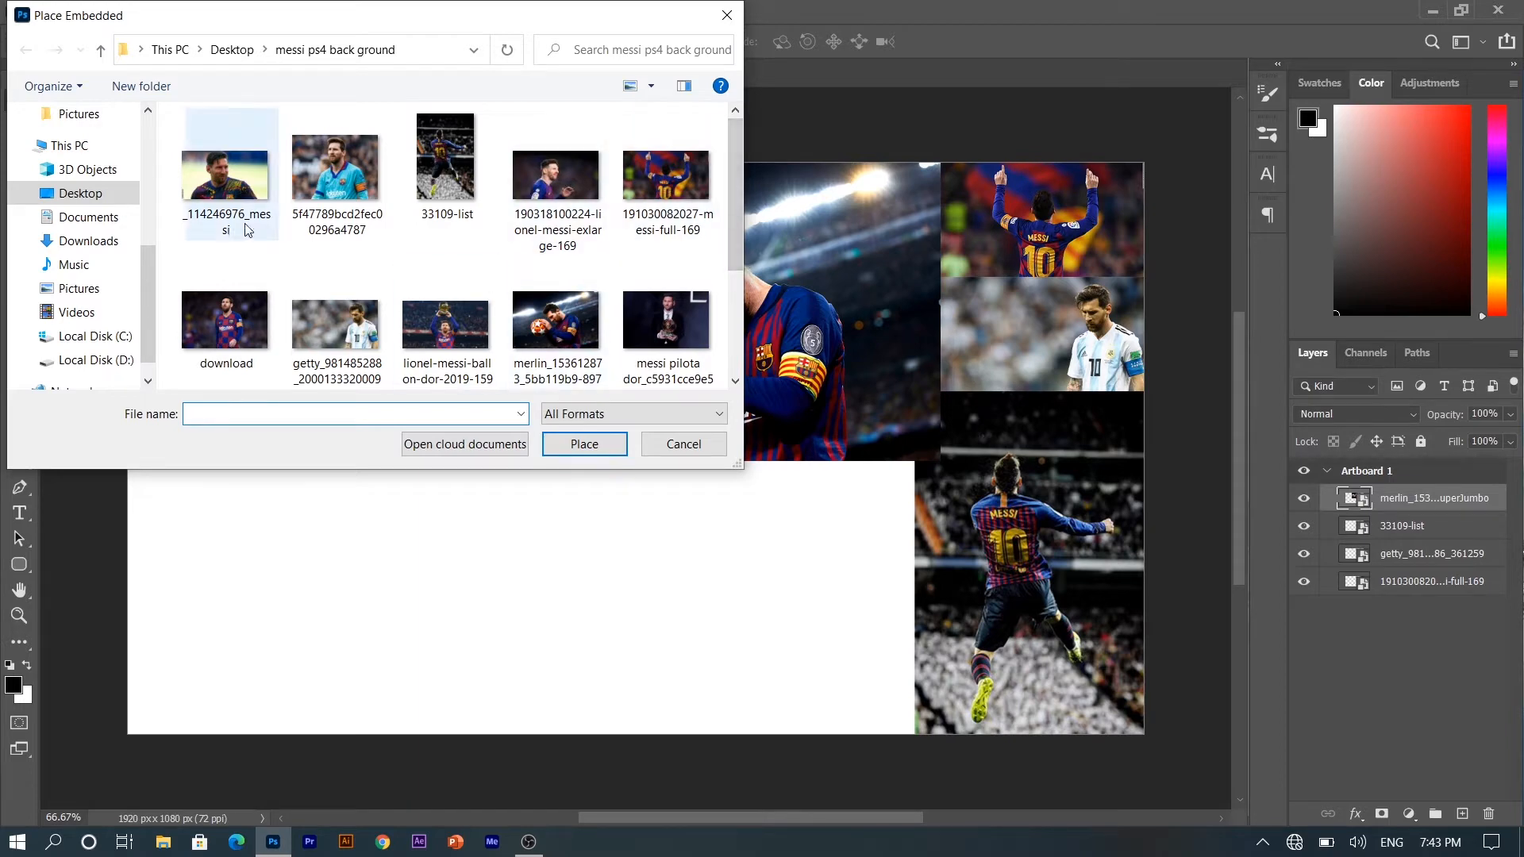
{"action": "left_click", "coordinate": [223, 317]}
{"action": "left_click", "coordinate": [581, 445]}
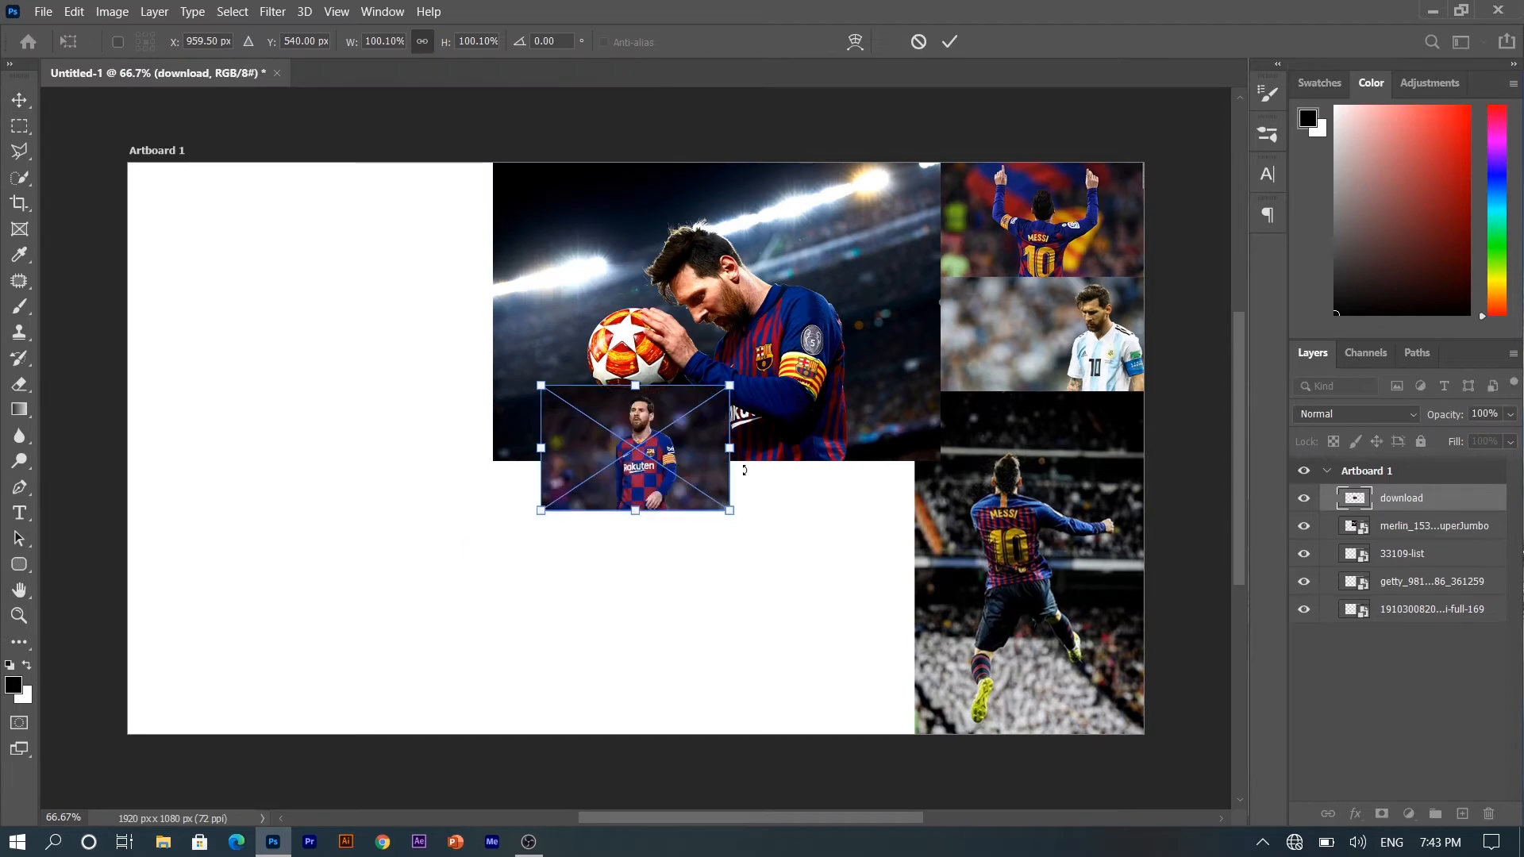
{"action": "left_click_drag", "start_coordinate": [709, 482], "coordinate": [871, 554]}
{"action": "key", "text": "Return"}
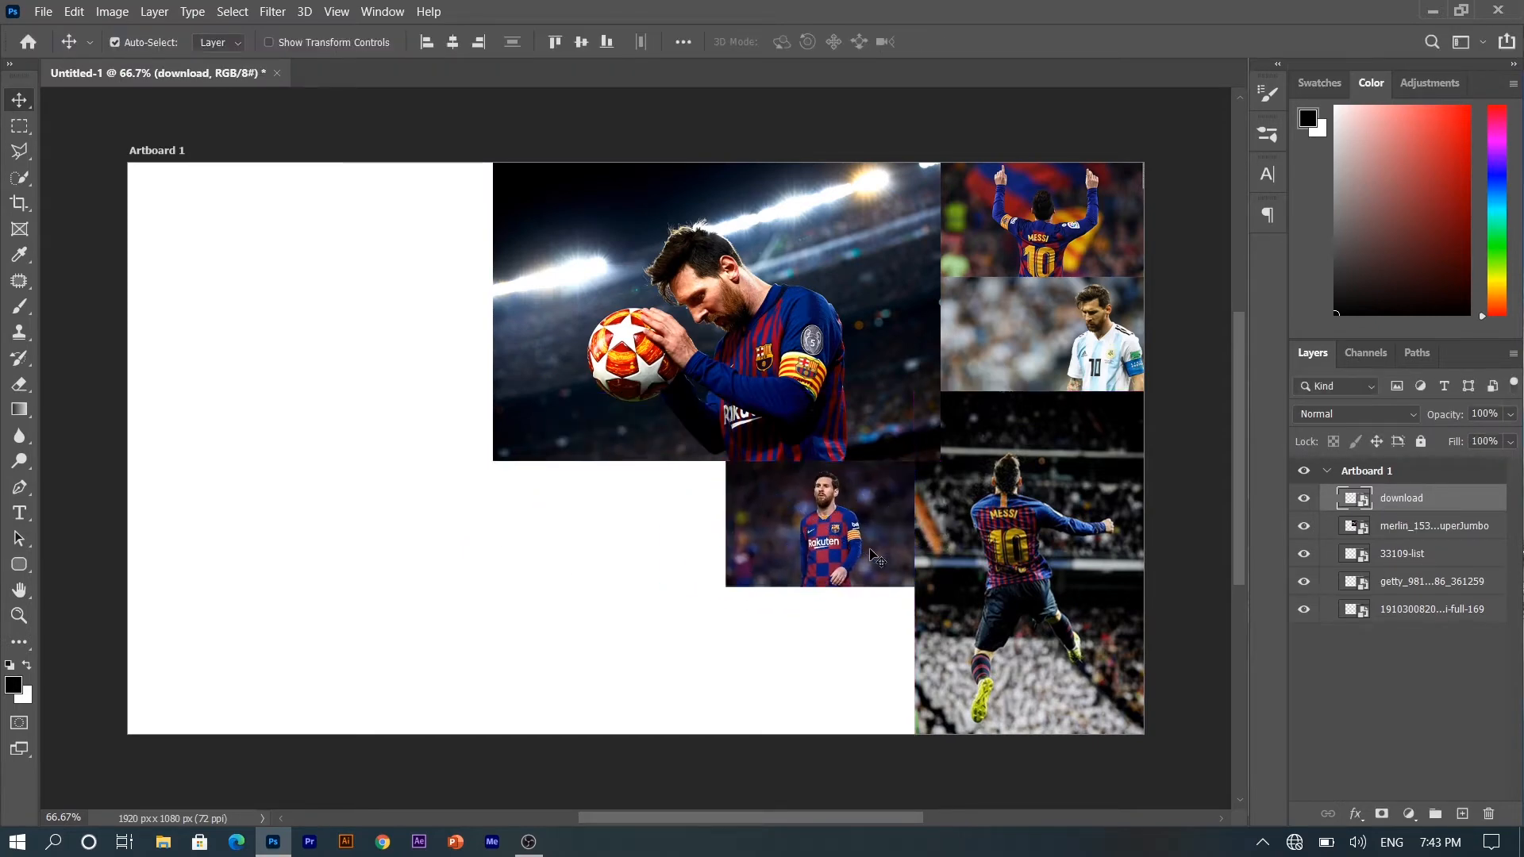
- Embed the _114246976_messi image, scale it to about 94%, and fit it beneath the large photo, left of the download image
{"action": "left_click", "coordinate": [43, 11]}
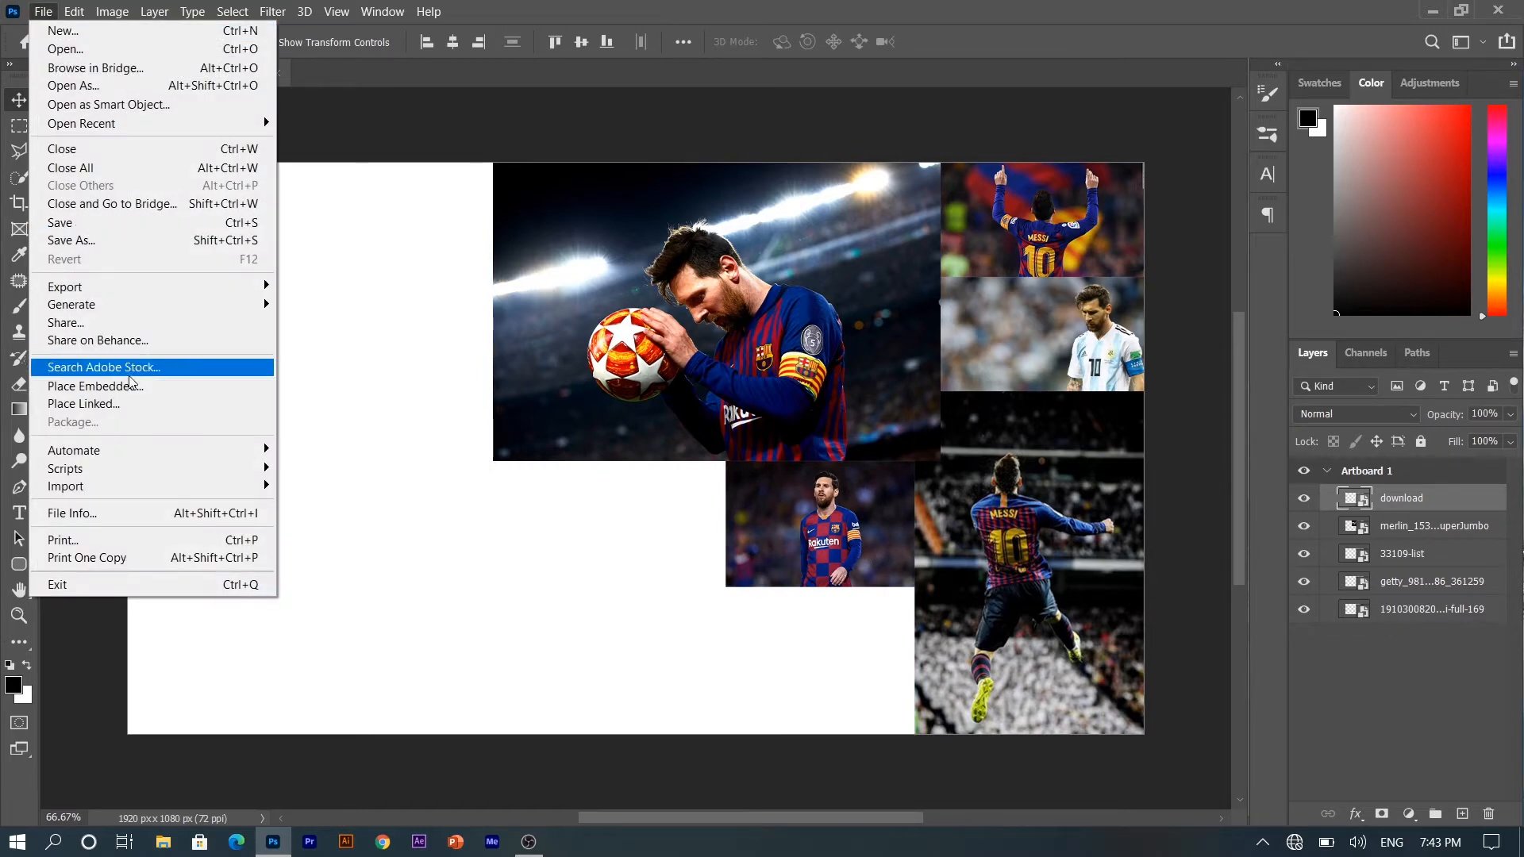
{"action": "left_click", "coordinate": [131, 385]}
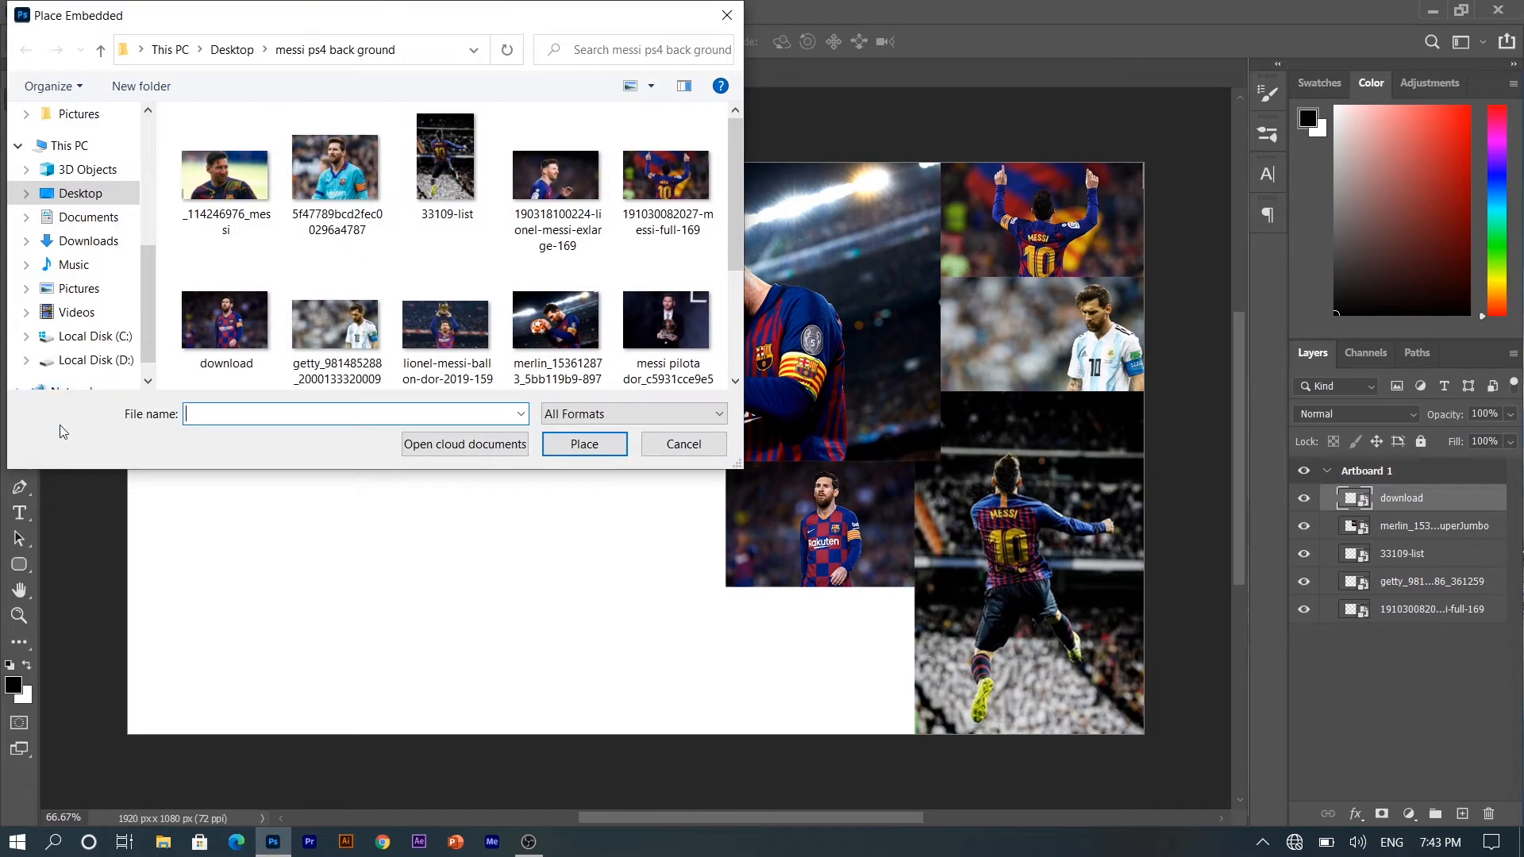
{"action": "left_click", "coordinate": [264, 181]}
{"action": "left_click", "coordinate": [591, 444]}
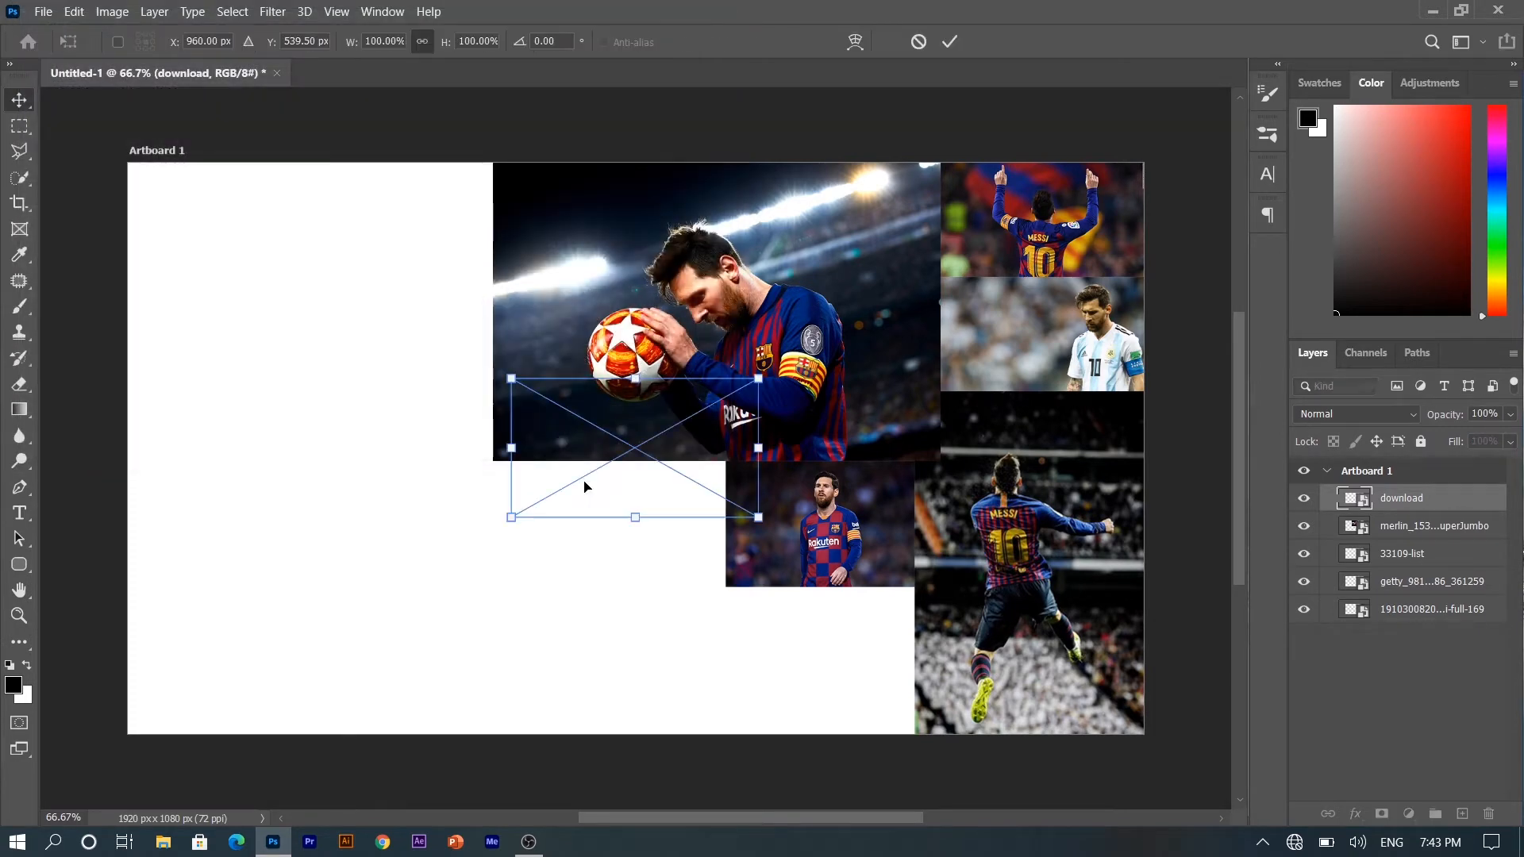
{"action": "left_click_drag", "start_coordinate": [635, 448], "coordinate": [601, 554]}
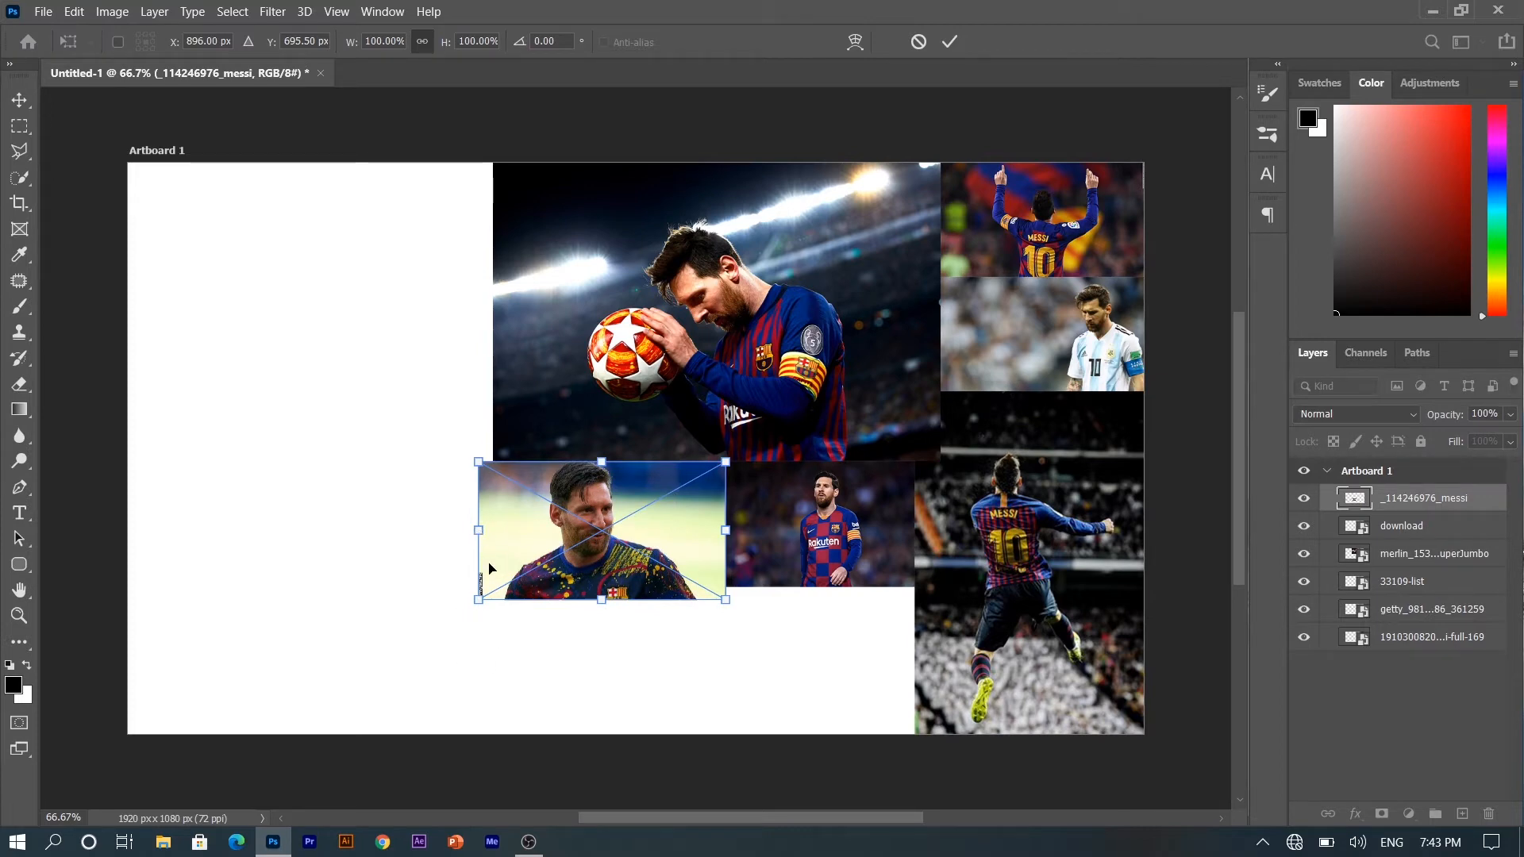
{"action": "left_click_drag", "start_coordinate": [477, 537], "coordinate": [491, 538]}
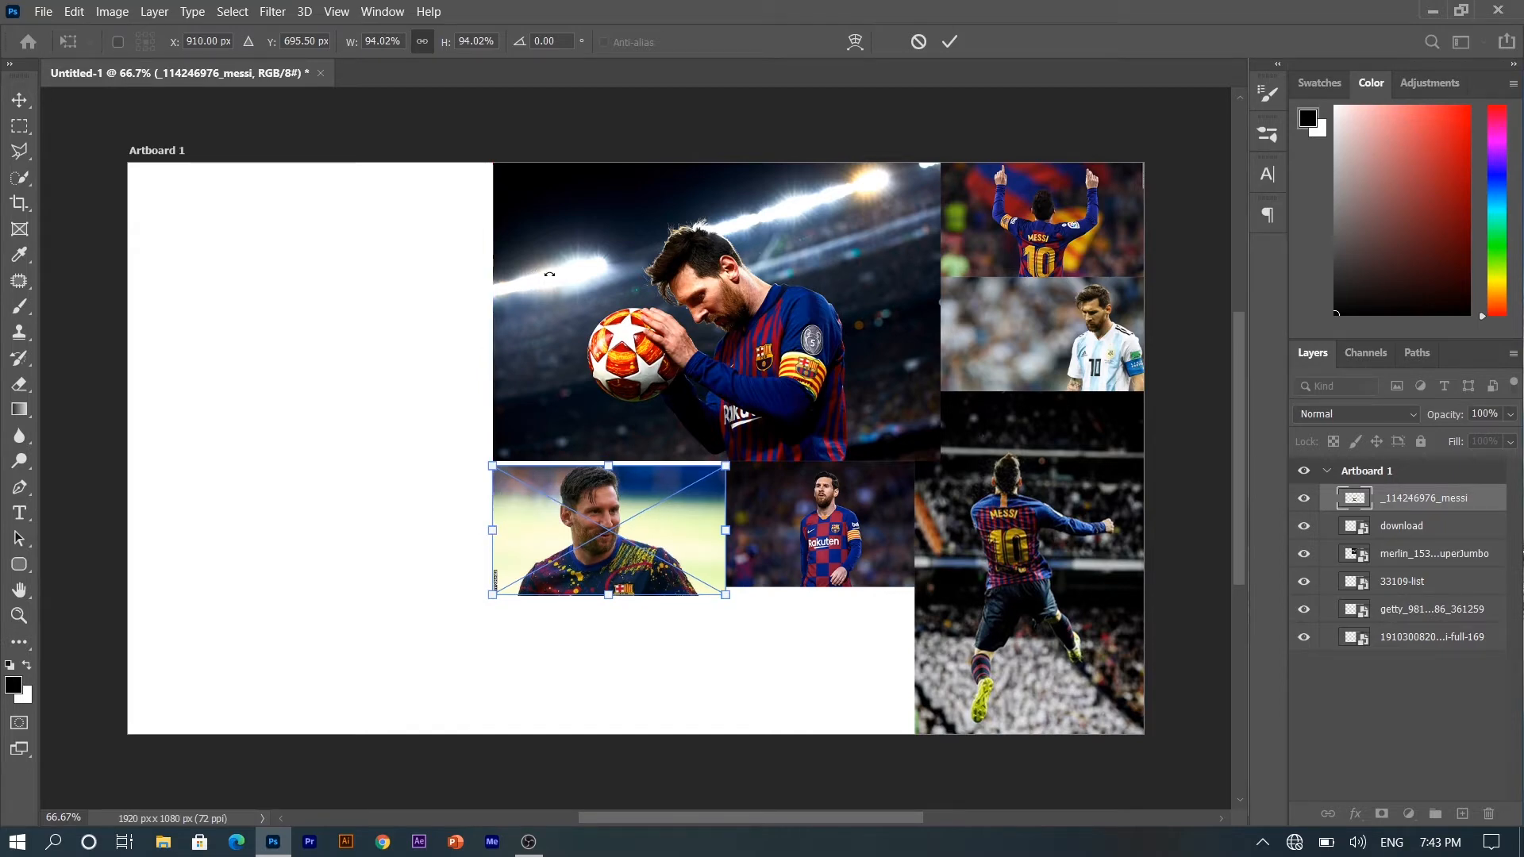
{"action": "left_click_drag", "start_coordinate": [591, 545], "coordinate": [597, 542]}
{"action": "key", "text": "Return"}
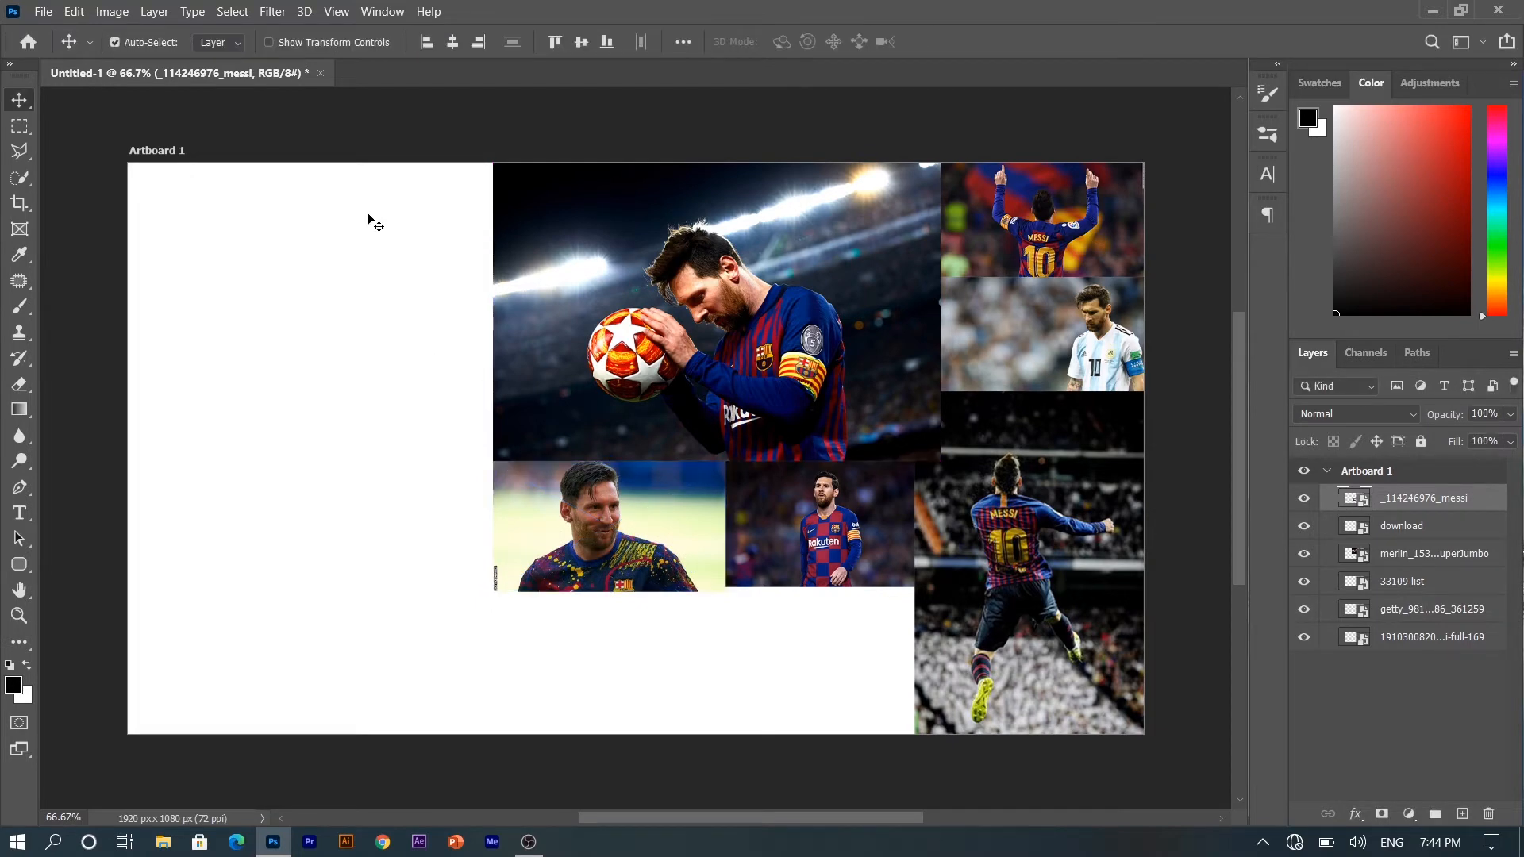
- Embed the 5f47789bcd2fec00296a4787 image, shrink it, and fit it beneath the download image at the artboard's bottom edge
{"action": "left_click", "coordinate": [41, 13]}
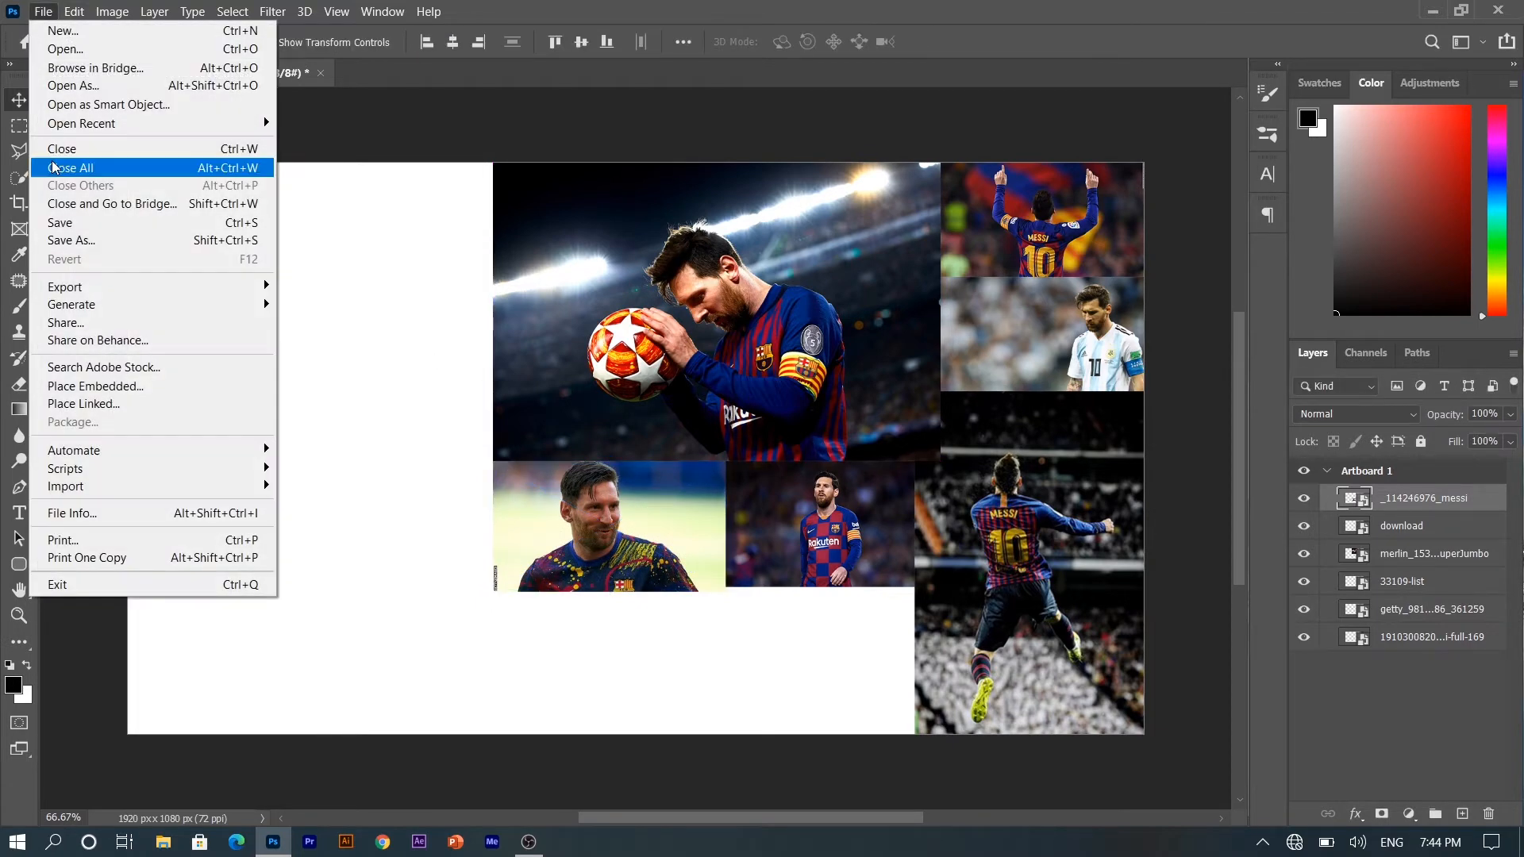
{"action": "left_click", "coordinate": [68, 389]}
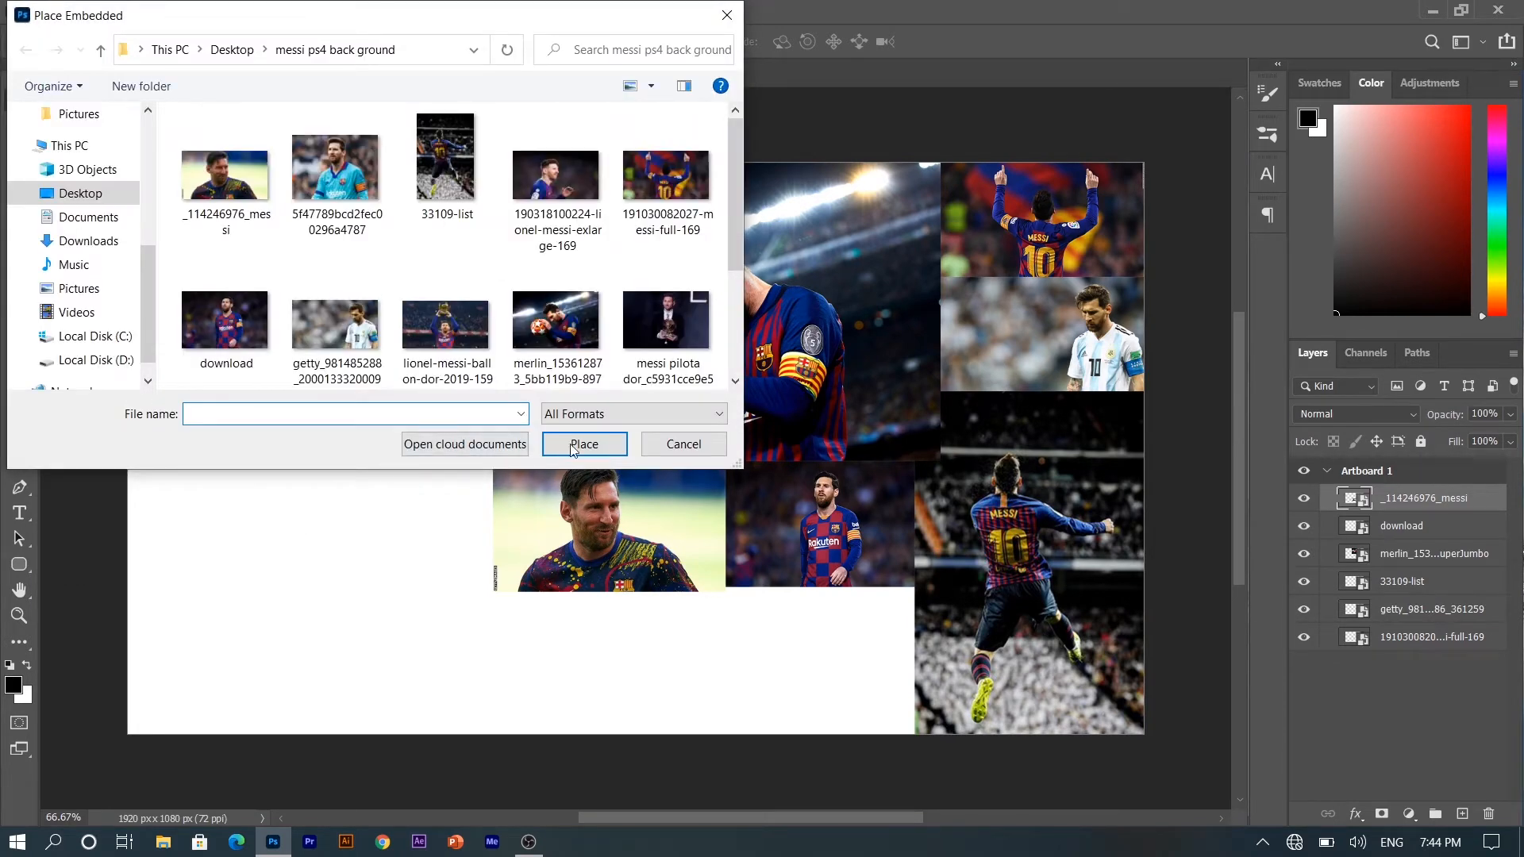
{"action": "left_click", "coordinate": [335, 170]}
{"action": "left_click", "coordinate": [584, 445]}
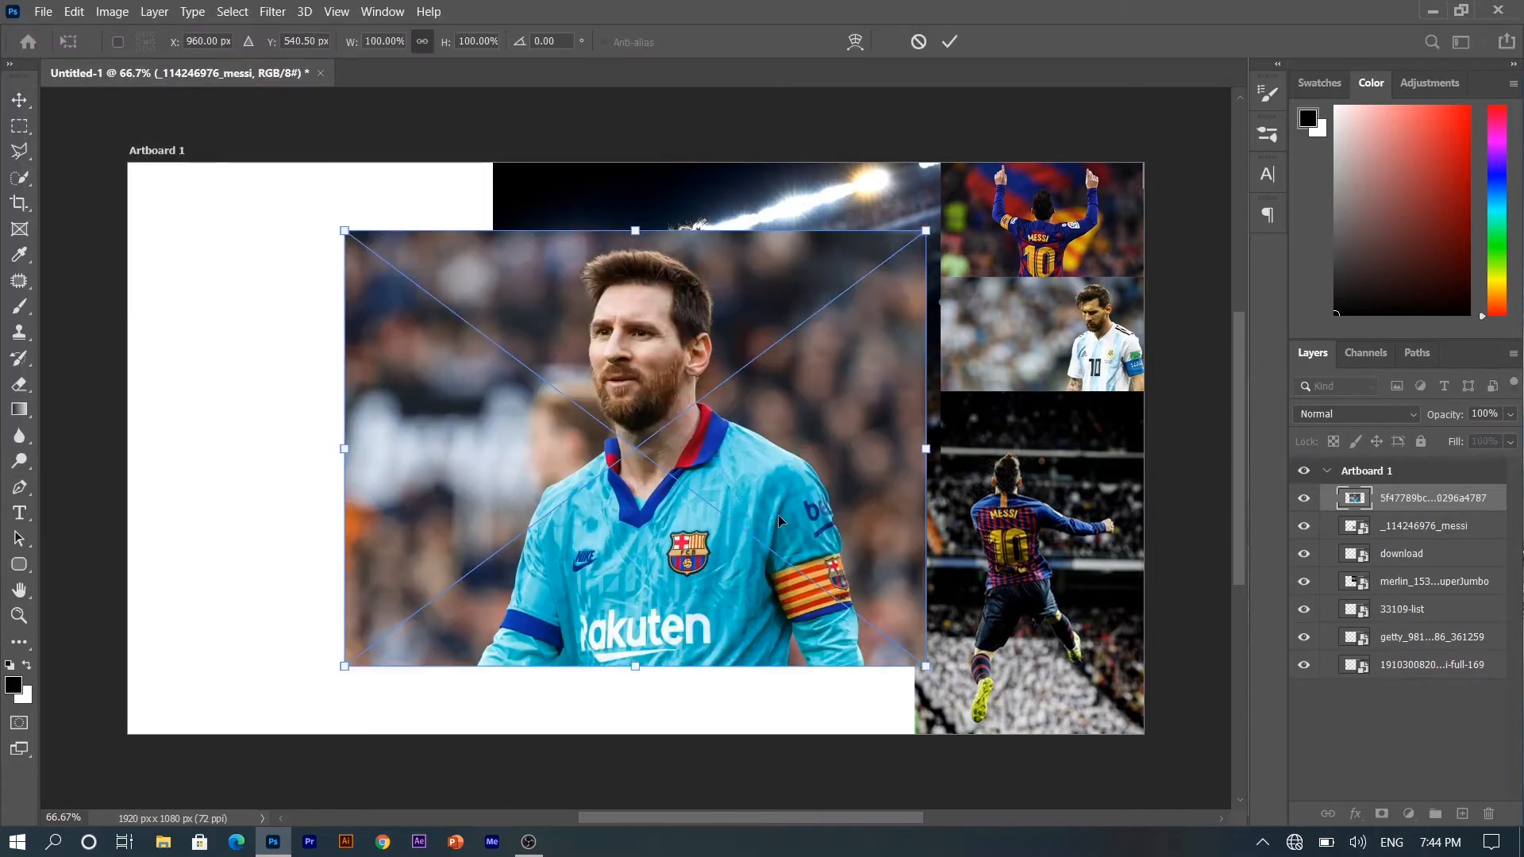
{"action": "left_click_drag", "start_coordinate": [872, 449], "coordinate": [840, 653]}
{"action": "key", "text": "Return"}
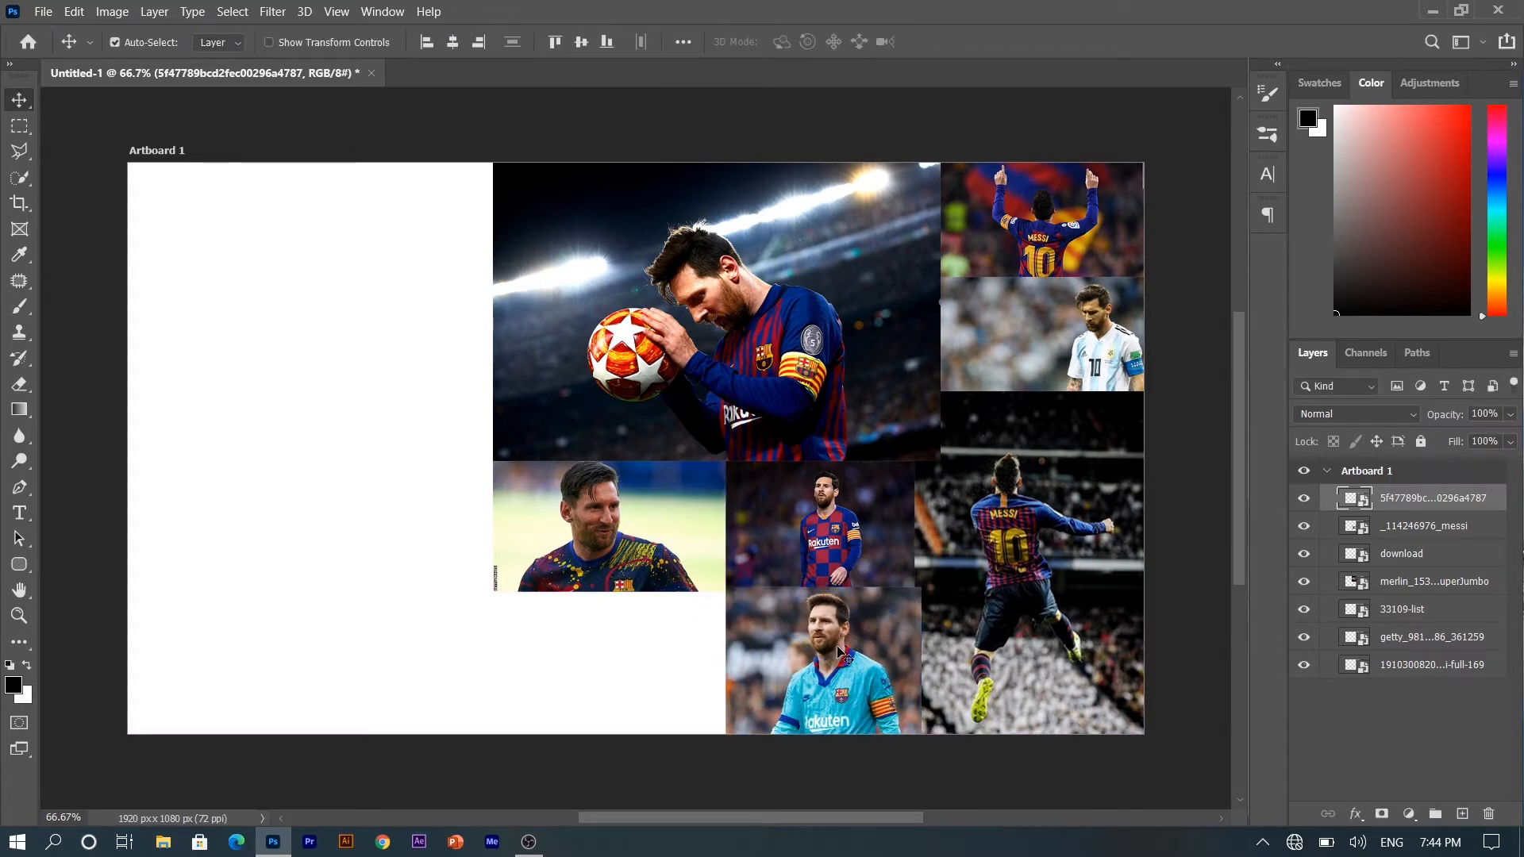
{"action": "left_click", "coordinate": [40, 12]}
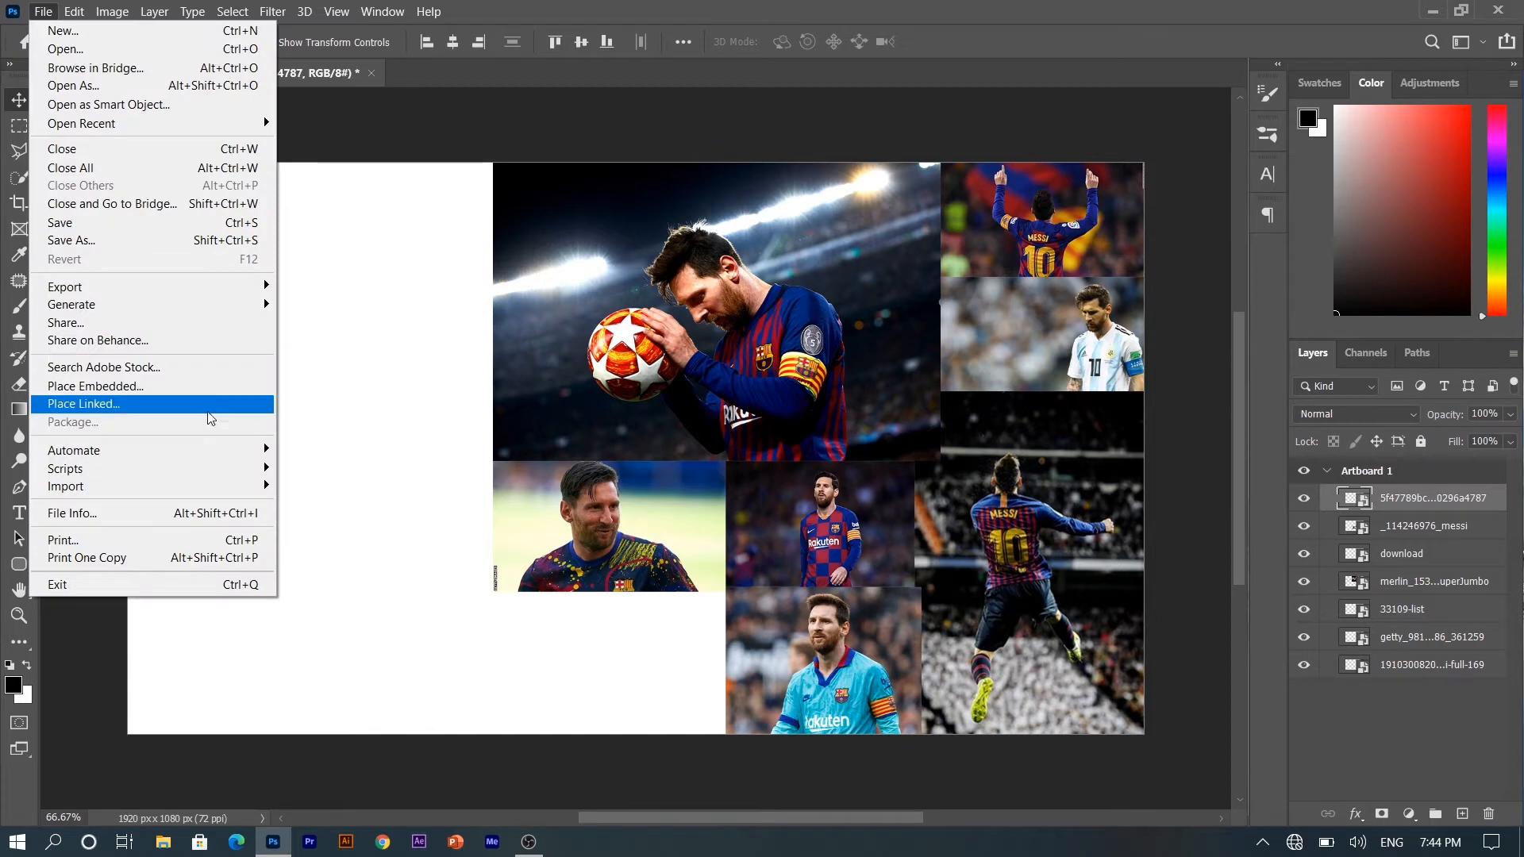
{"action": "left_click", "coordinate": [159, 385]}
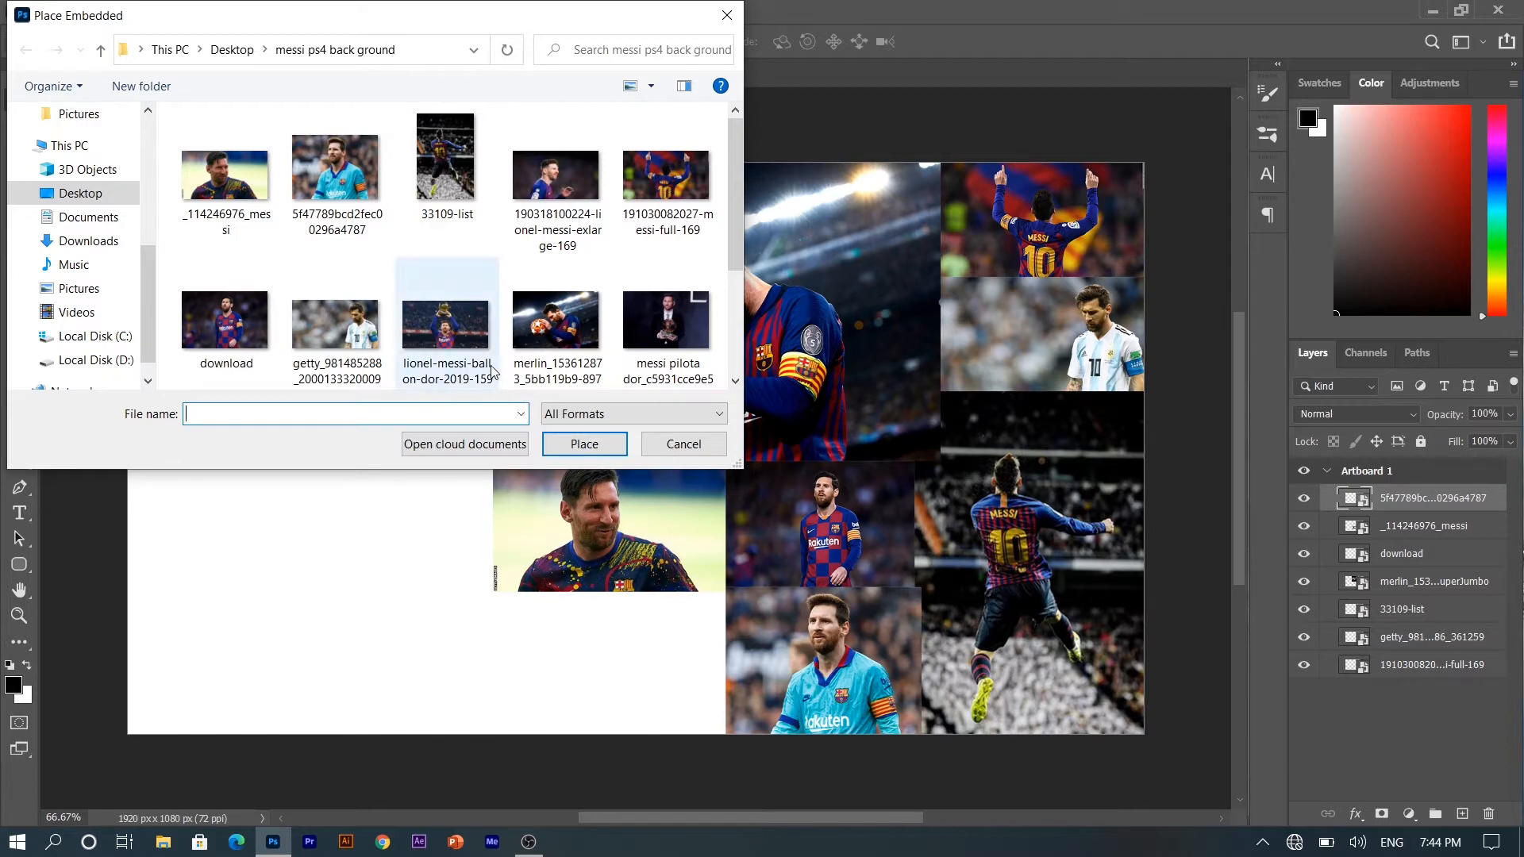
{"action": "left_click", "coordinate": [556, 217]}
{"action": "left_click", "coordinate": [585, 444]}
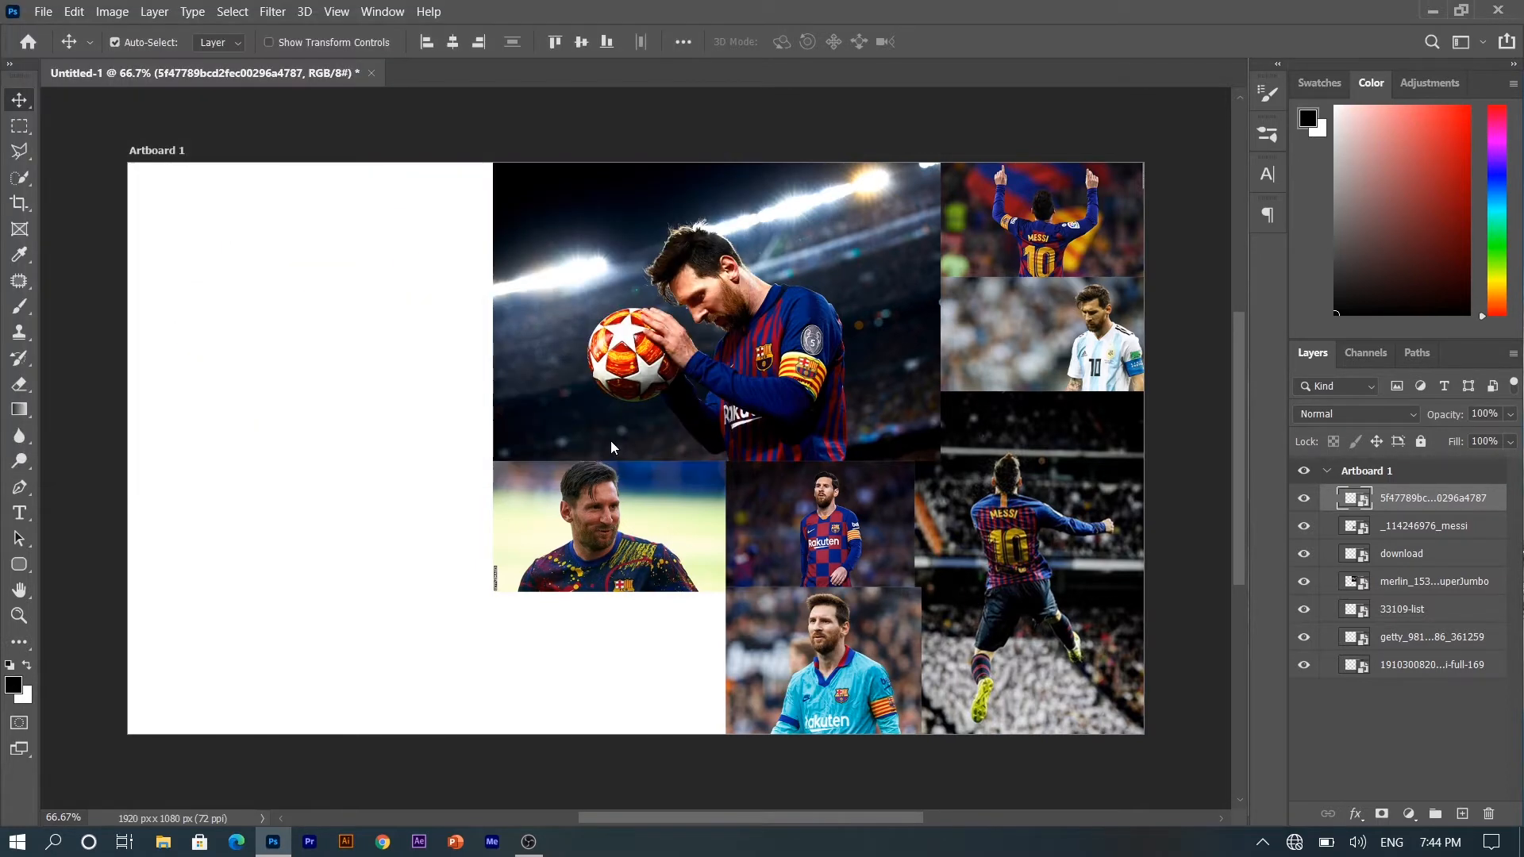
{"action": "left_click_drag", "start_coordinate": [667, 470], "coordinate": [701, 716]}
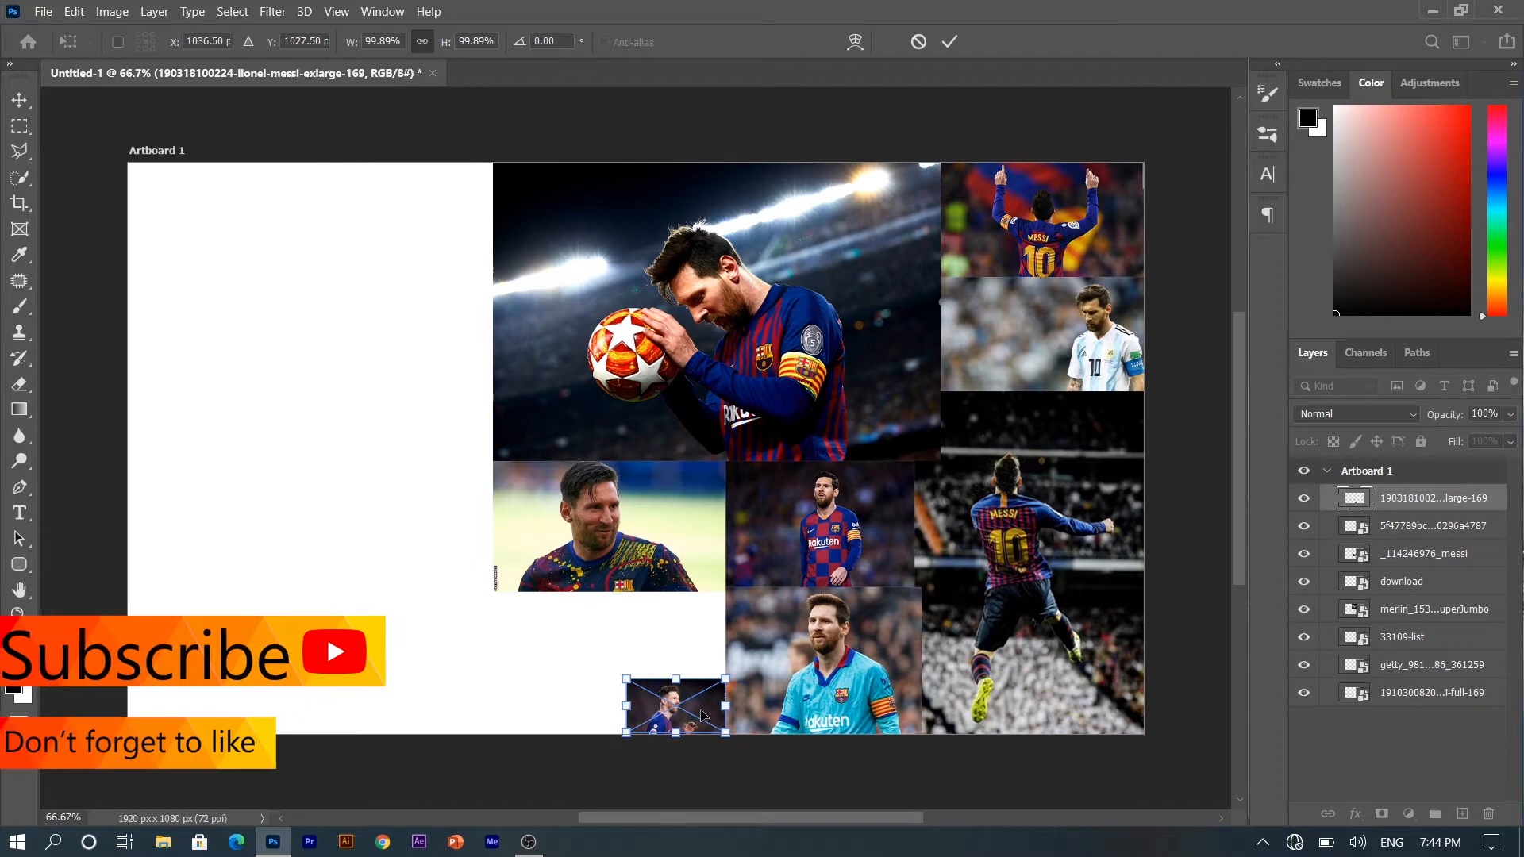
{"action": "mouse_move", "coordinate": [626, 706]}
{"action": "left_mouse_down"}
{"action": "mouse_move", "coordinate": [463, 698]}
{"action": "mouse_move", "coordinate": [617, 711]}
{"action": "mouse_move", "coordinate": [618, 663]}
{"action": "mouse_move", "coordinate": [627, 688]}
{"action": "left_mouse_up"}
{"action": "key", "text": "Return"}
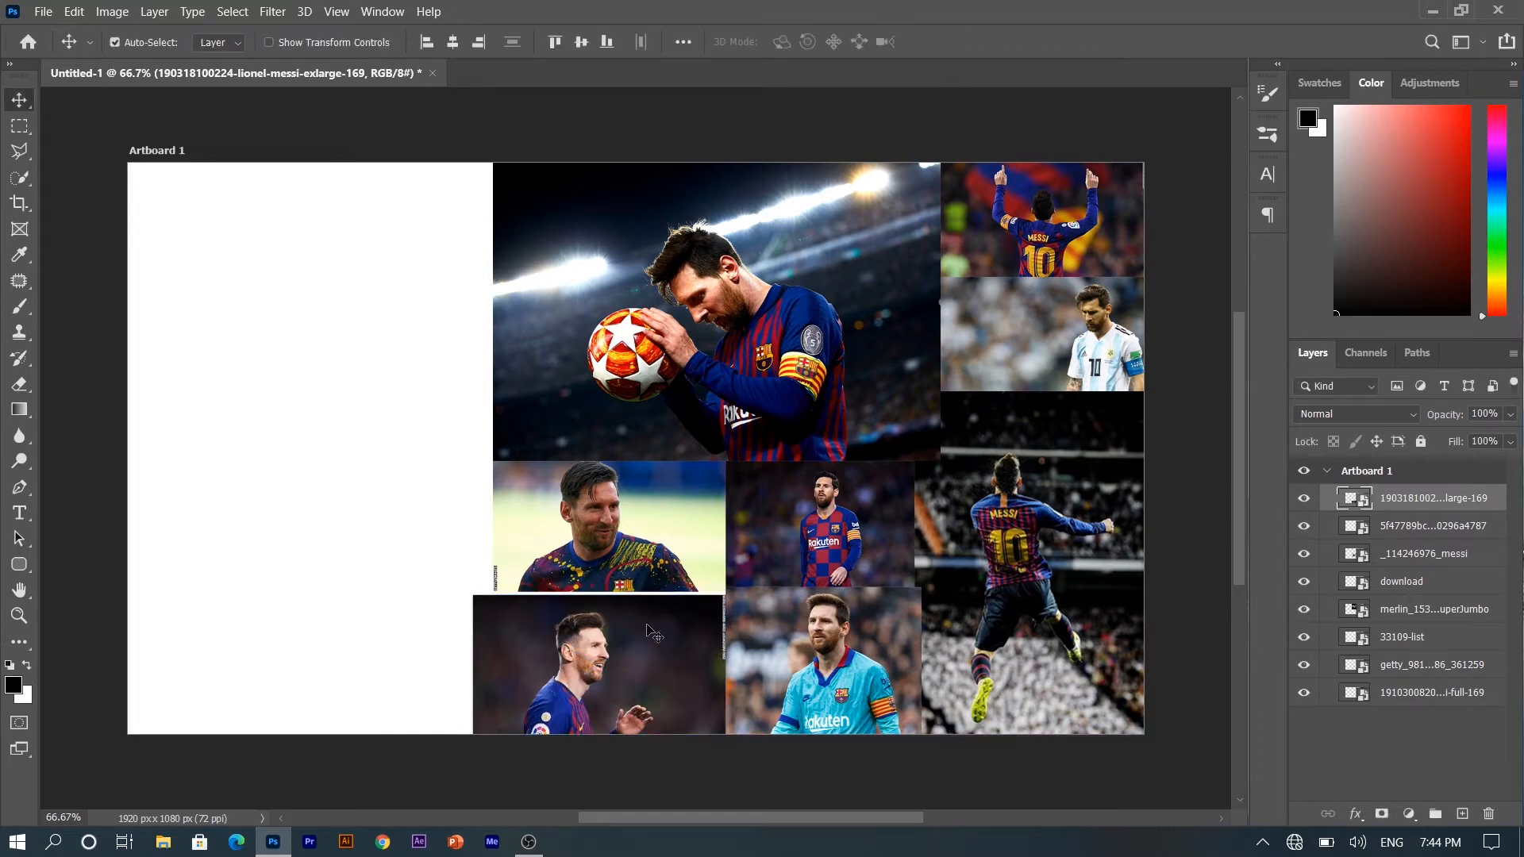
{"action": "left_click_drag", "start_coordinate": [647, 627], "coordinate": [650, 624]}
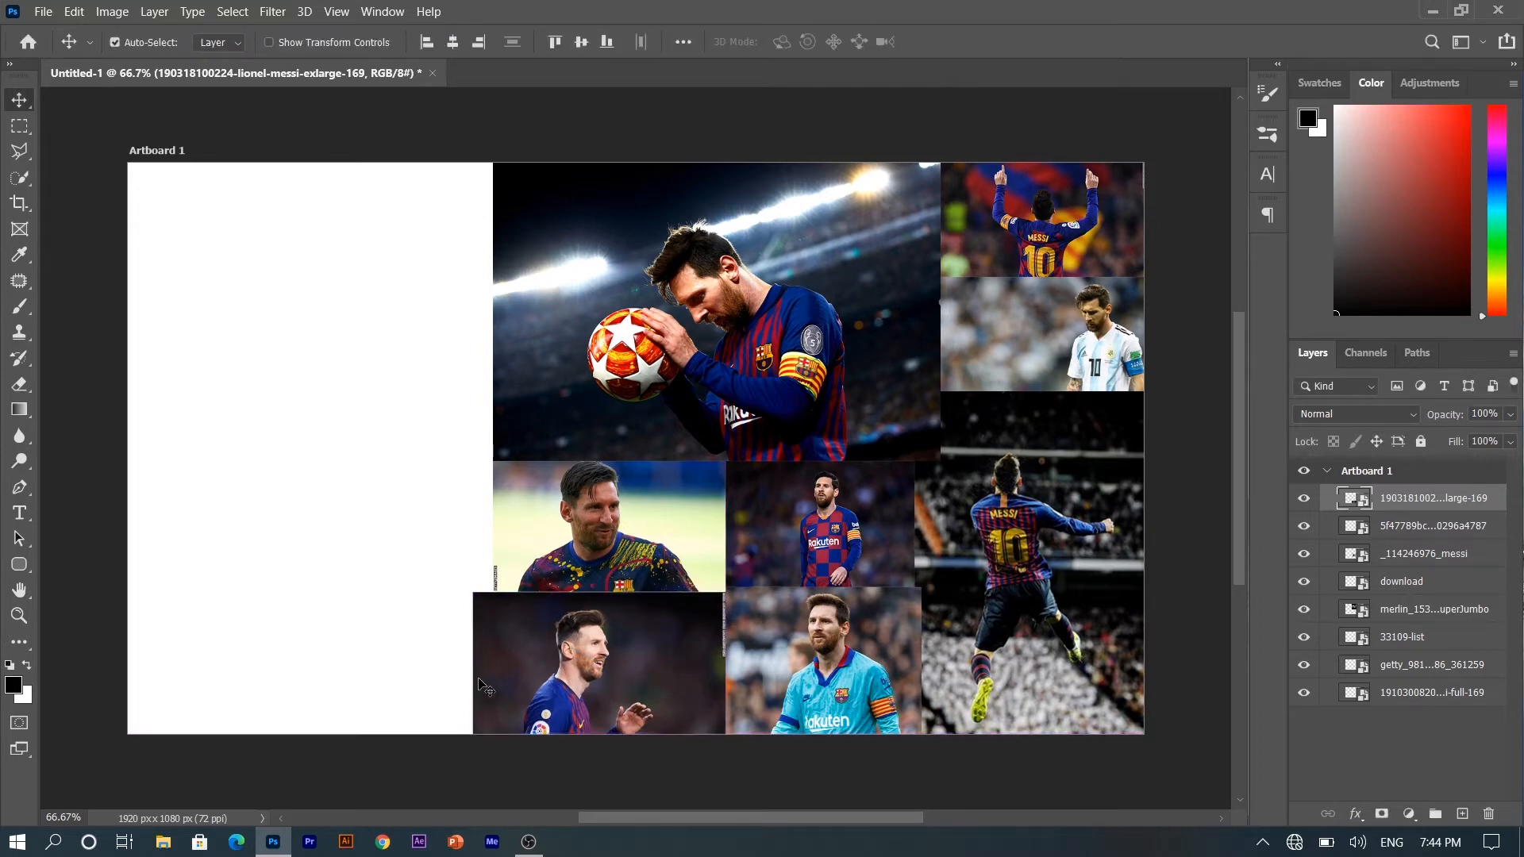
{"action": "left_click_drag", "start_coordinate": [570, 674], "coordinate": [604, 687]}
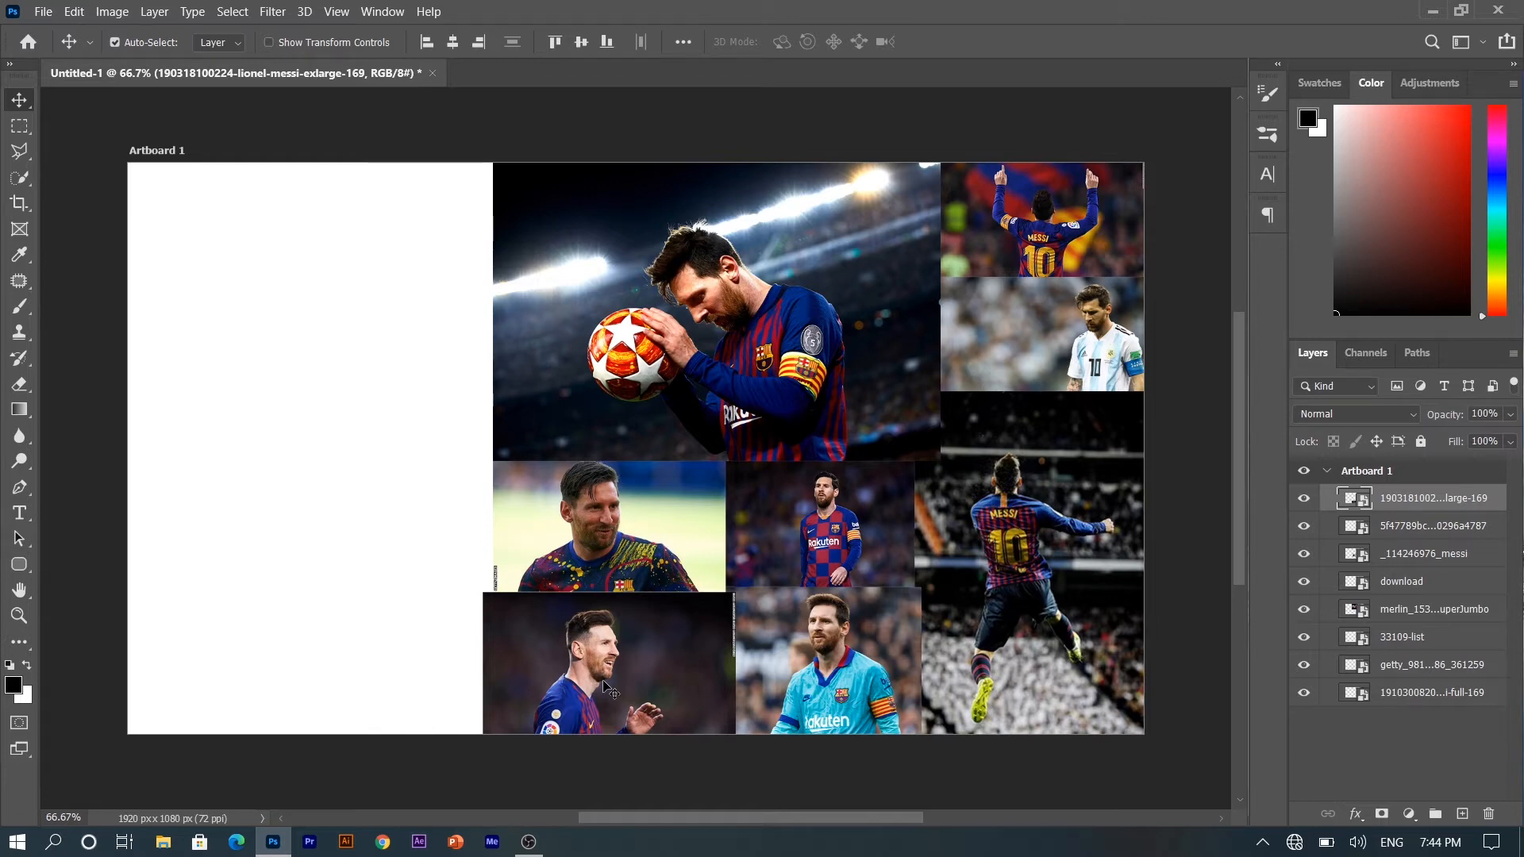
- Embed the messi pilota dor image and place it at the artboard's bottom edge, overlapping the left part of the lionel-messi-exlarge photo
{"action": "left_click", "coordinate": [48, 17]}
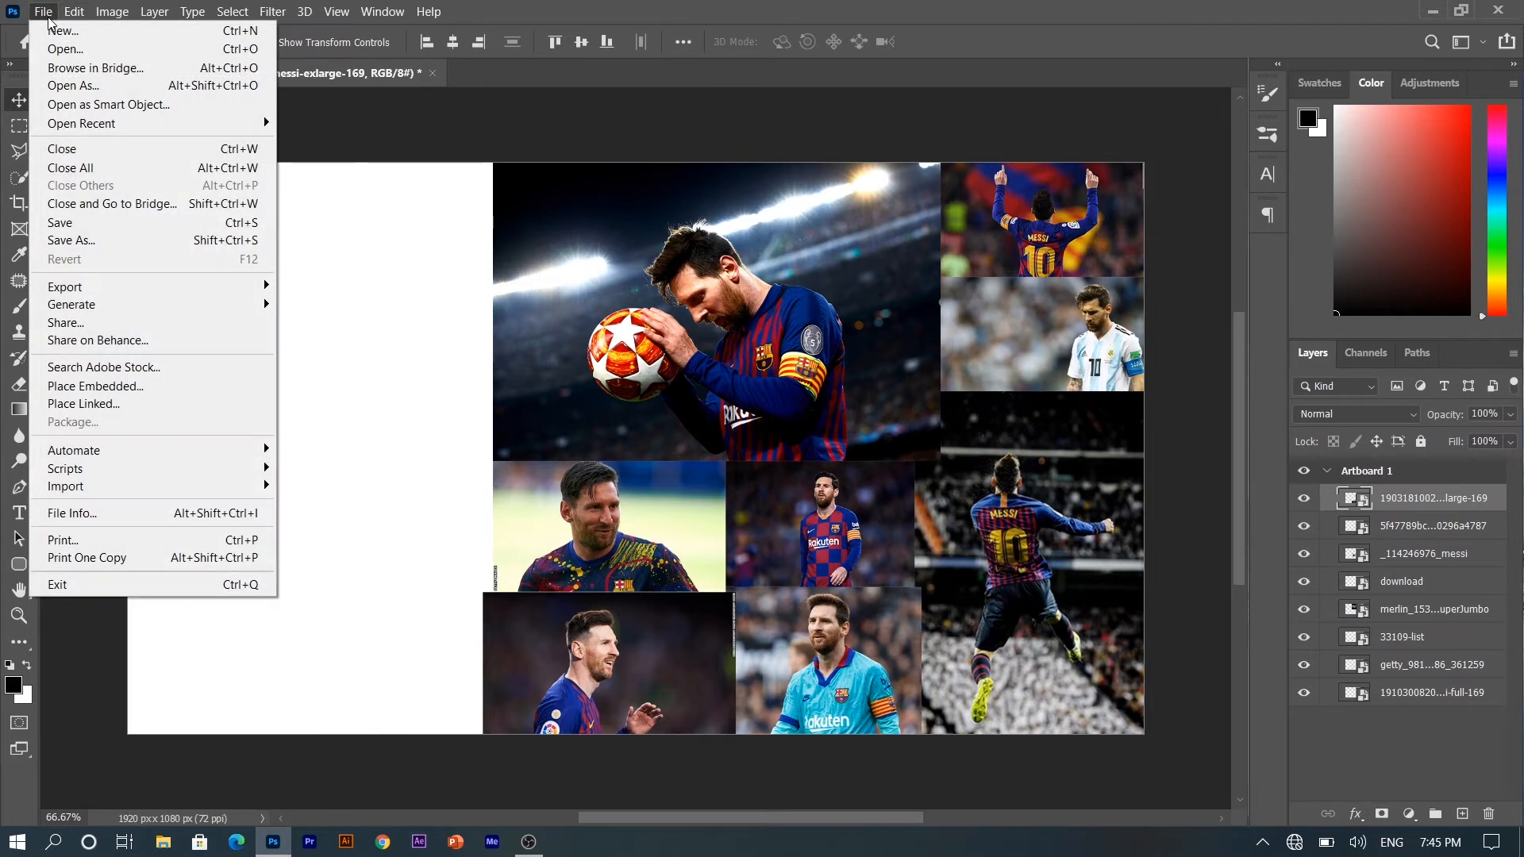
{"action": "left_click", "coordinate": [189, 397]}
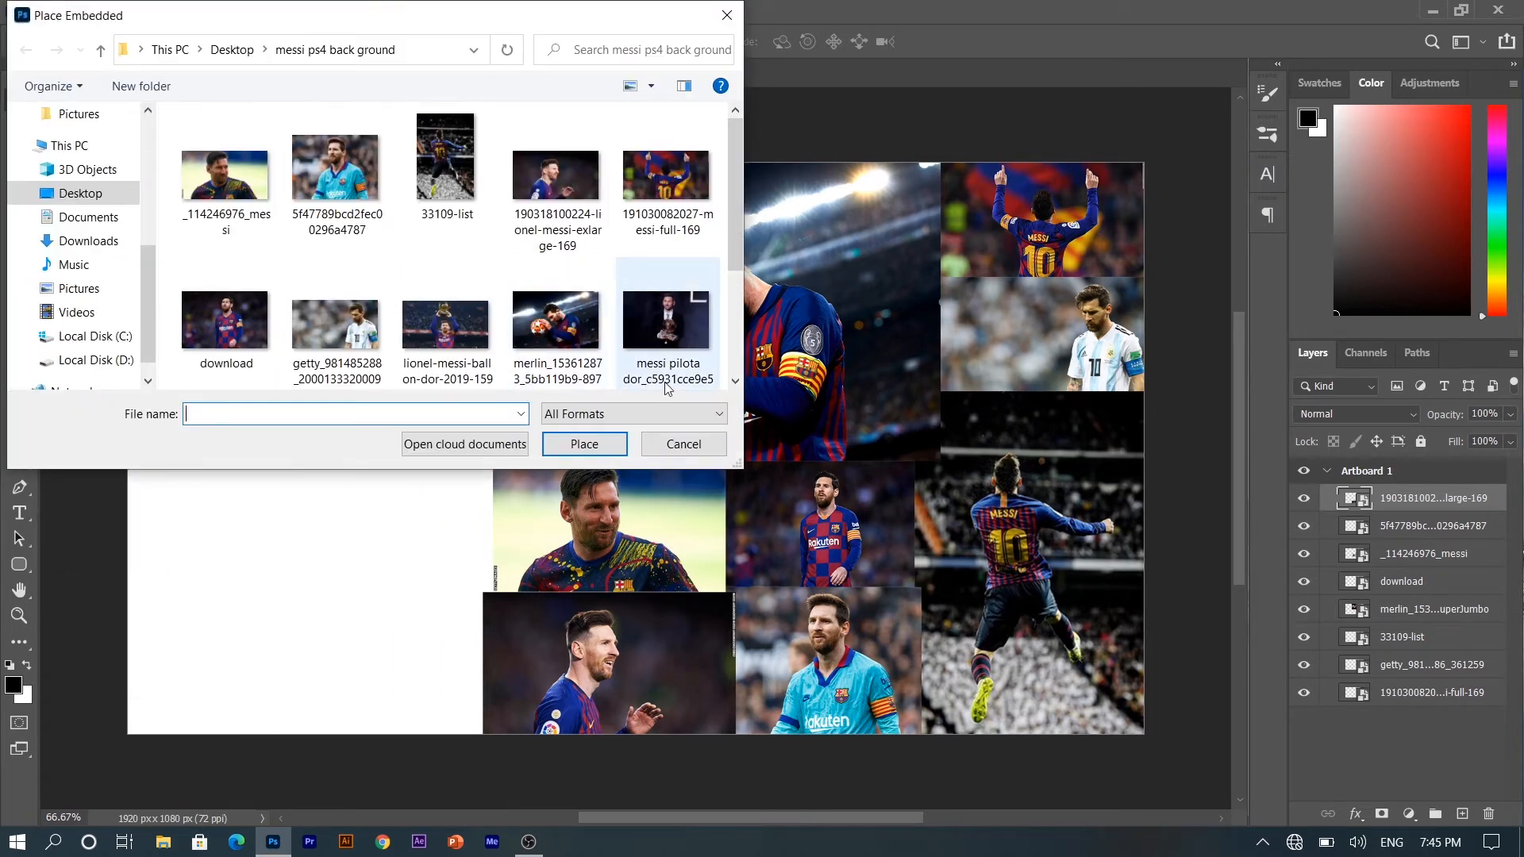
{"action": "left_click", "coordinate": [337, 321]}
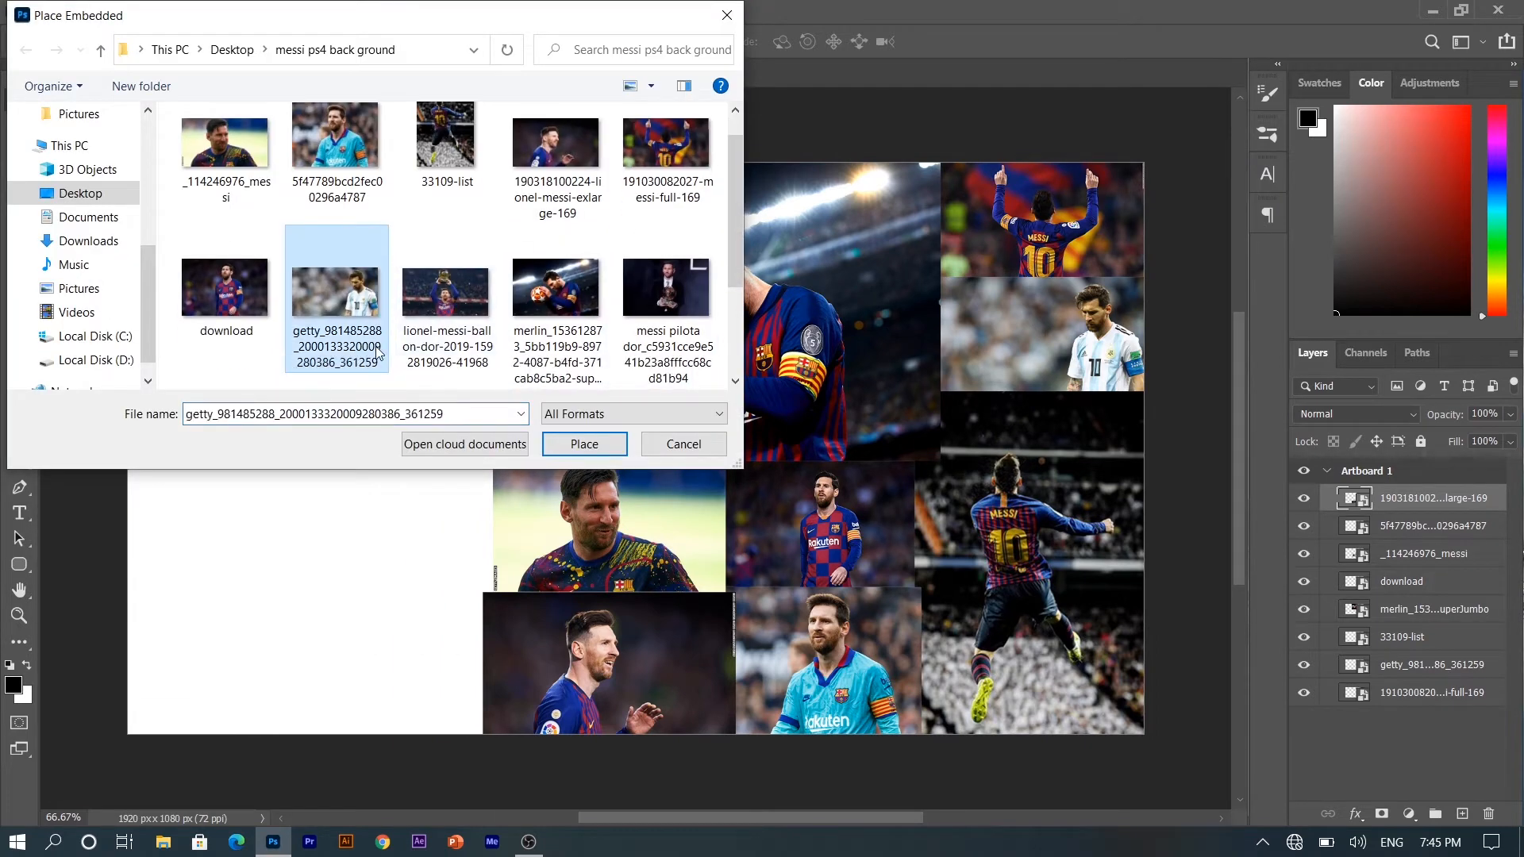
{"action": "left_click_drag", "start_coordinate": [741, 265], "coordinate": [741, 268]}
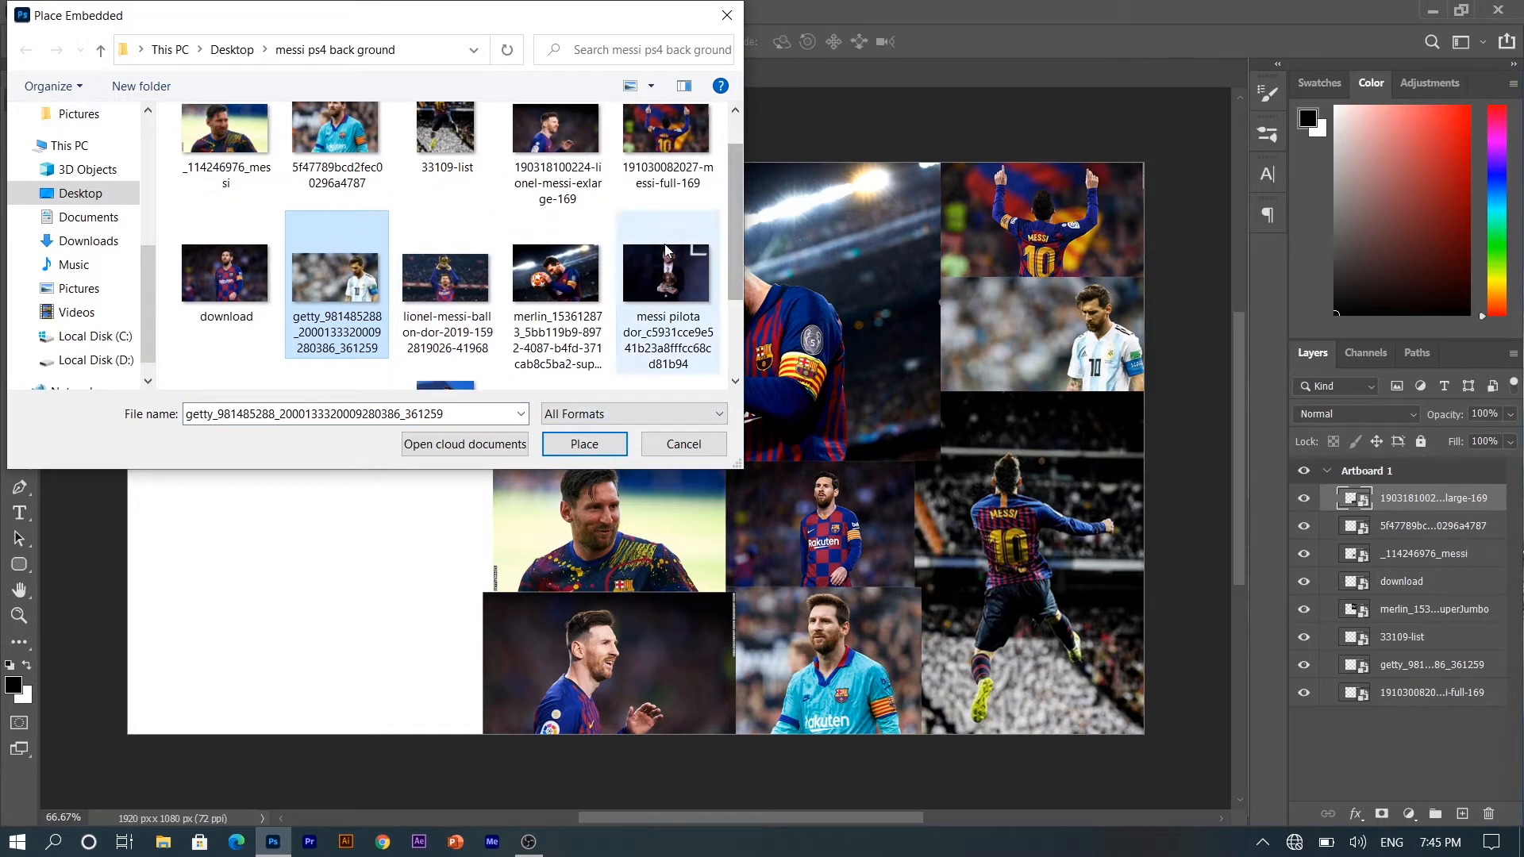
{"action": "left_click", "coordinate": [667, 278]}
{"action": "left_click", "coordinate": [585, 445]}
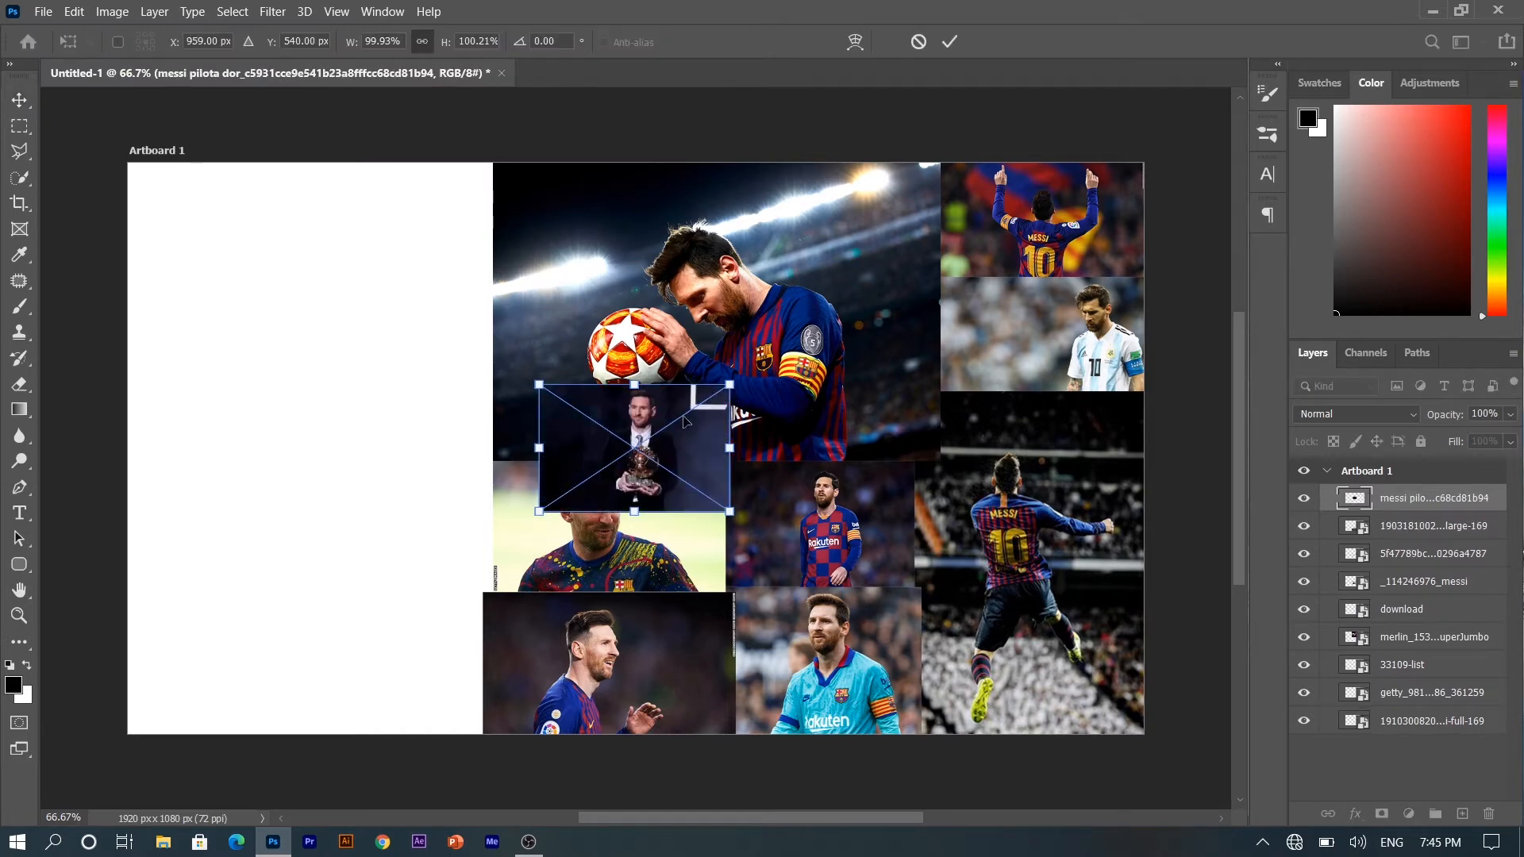
{"action": "left_click_drag", "start_coordinate": [672, 459], "coordinate": [530, 683]}
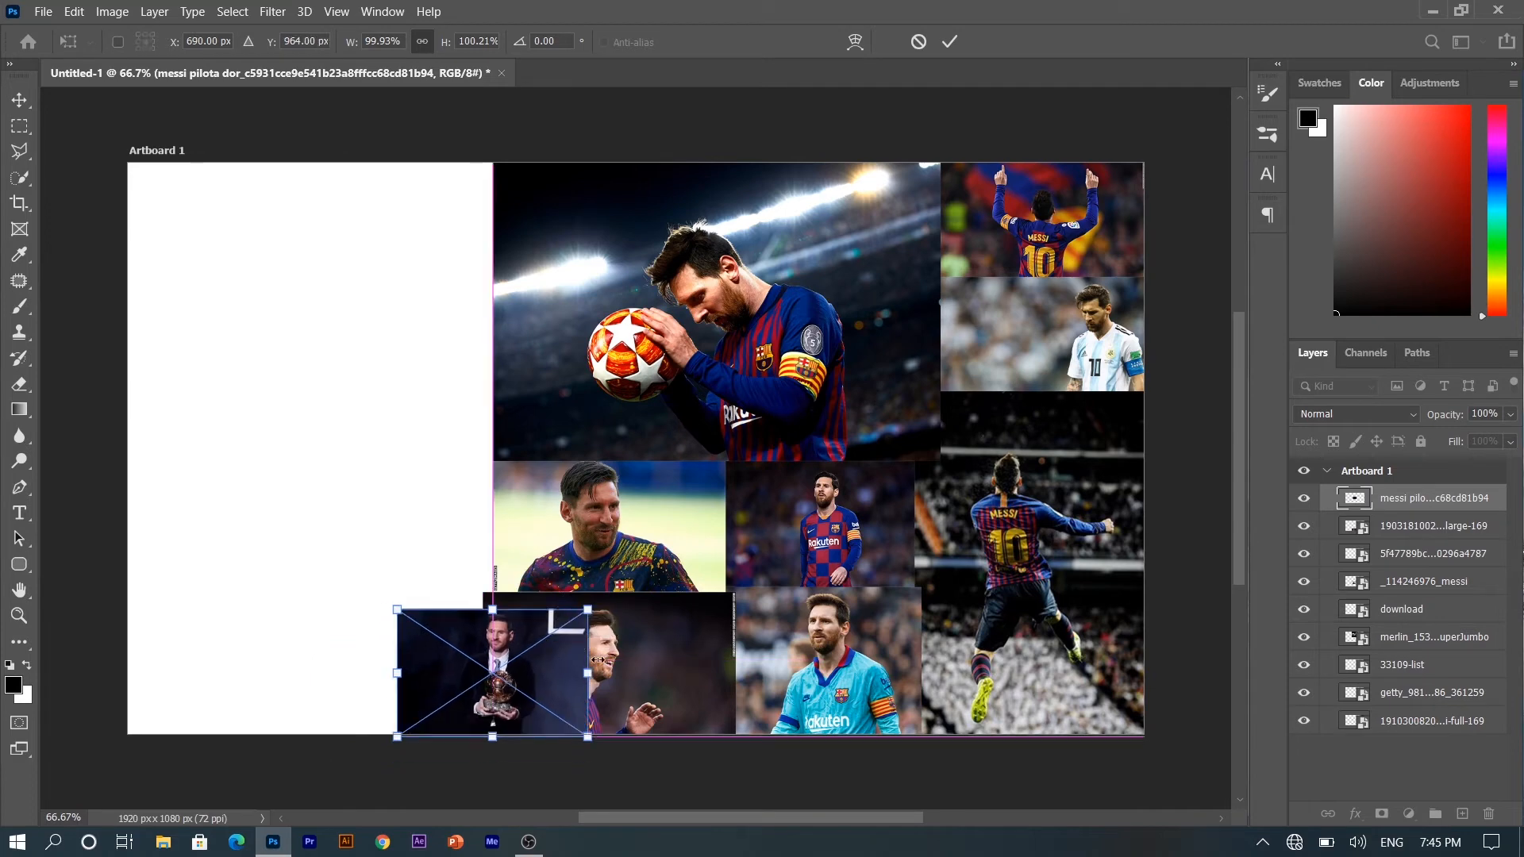
{"action": "key", "text": "Return"}
- Scale the lionel-messi-exlarge image to about 161% at the artboard's bottom edge, and move the messi pilota dor photo flush against its left side
{"action": "left_click", "coordinate": [715, 640]}
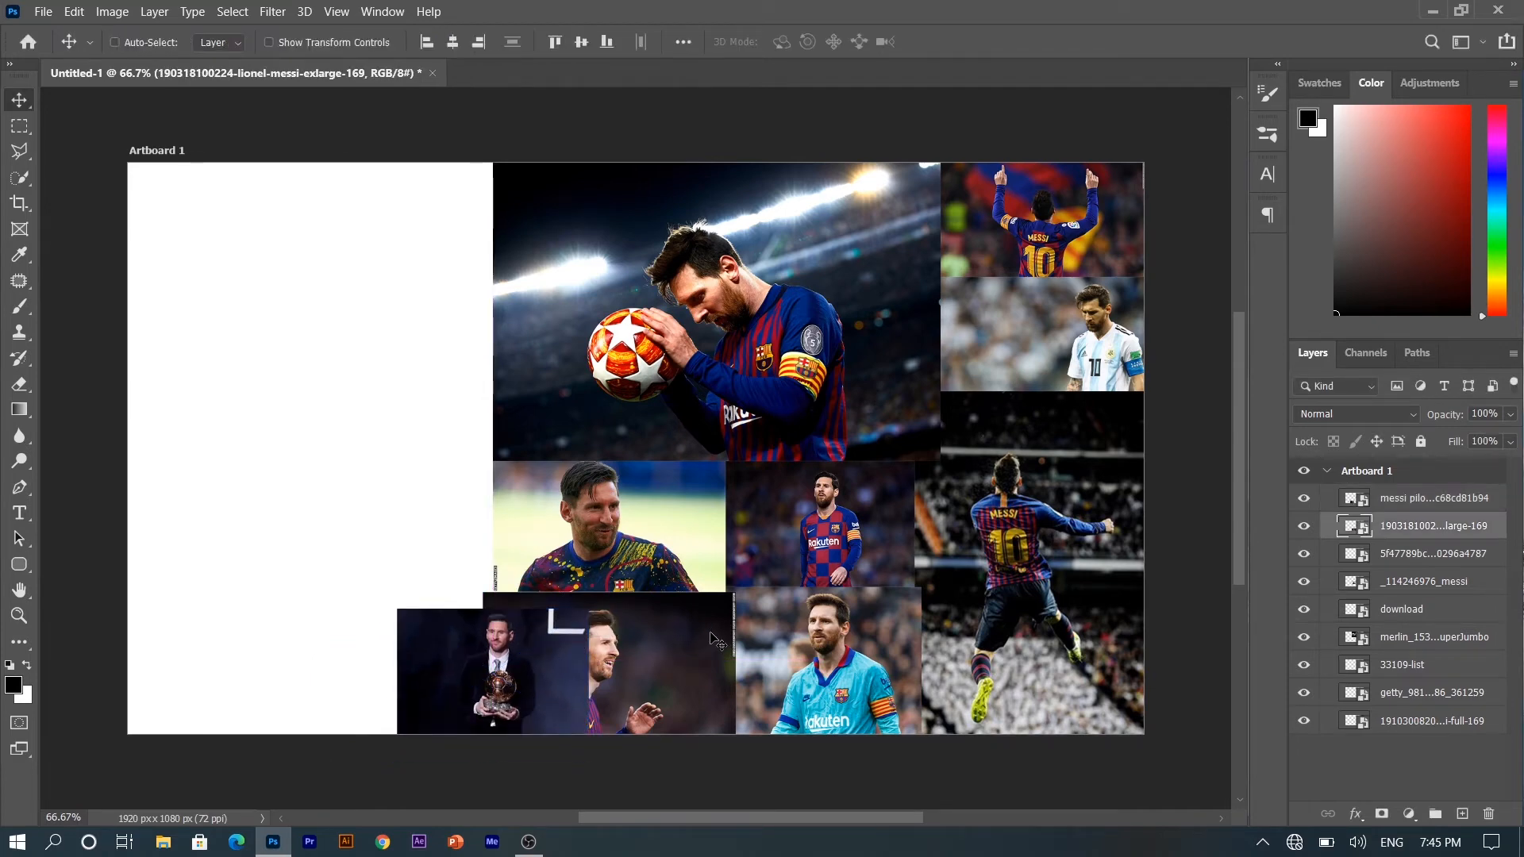
{"action": "key", "text": "ctrl+t"}
{"action": "mouse_move", "coordinate": [726, 667]}
{"action": "left_mouse_down"}
{"action": "mouse_move", "coordinate": [663, 667]}
{"action": "mouse_move", "coordinate": [639, 687]}
{"action": "mouse_move", "coordinate": [753, 680]}
{"action": "left_mouse_up"}
{"action": "left_click_drag", "start_coordinate": [701, 609], "coordinate": [701, 587]}
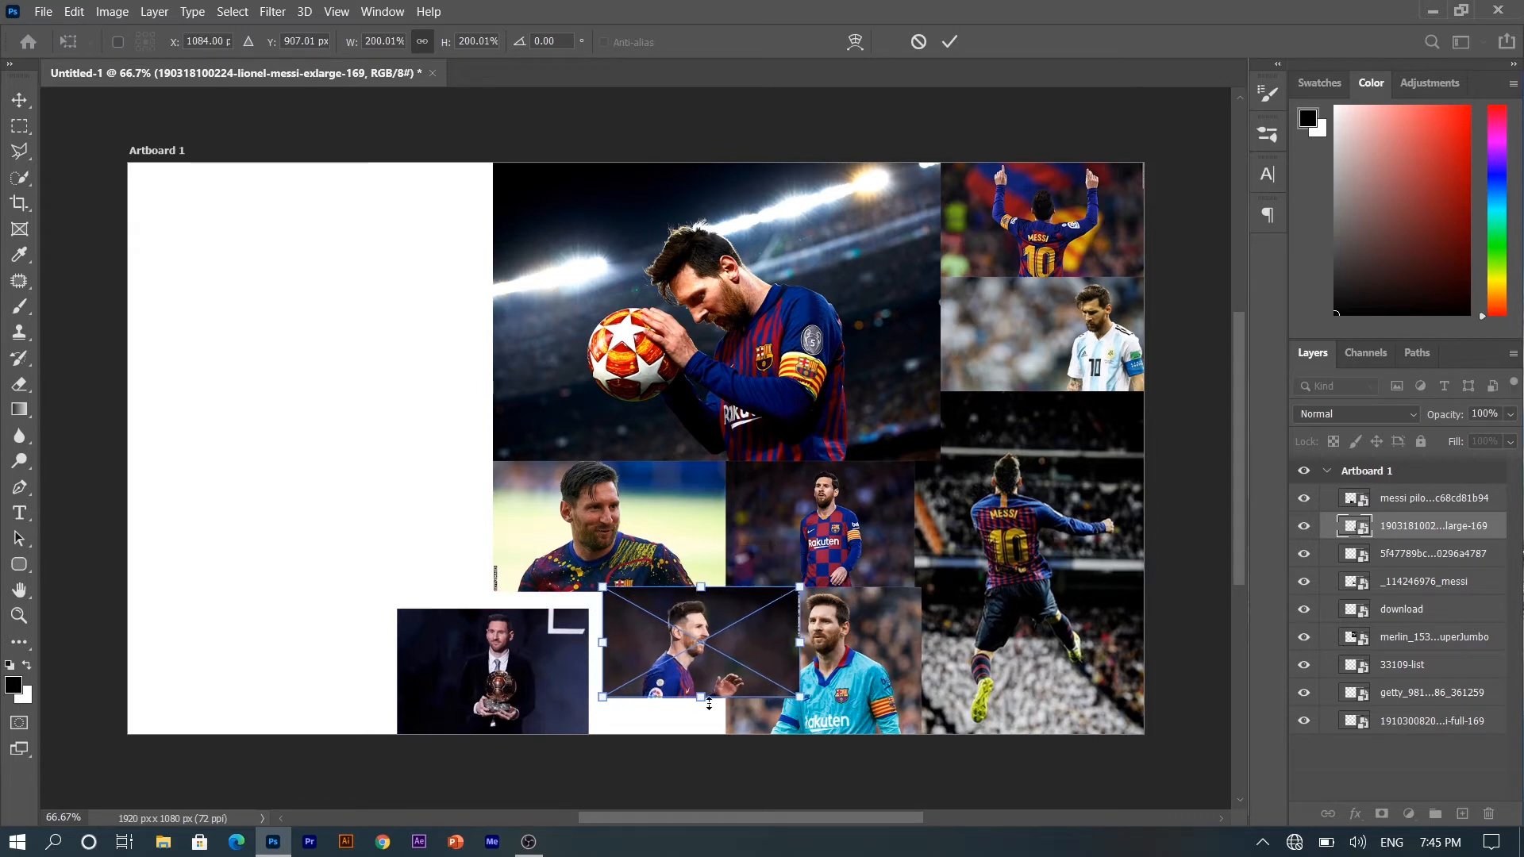
{"action": "left_click_drag", "start_coordinate": [701, 697], "coordinate": [702, 744]}
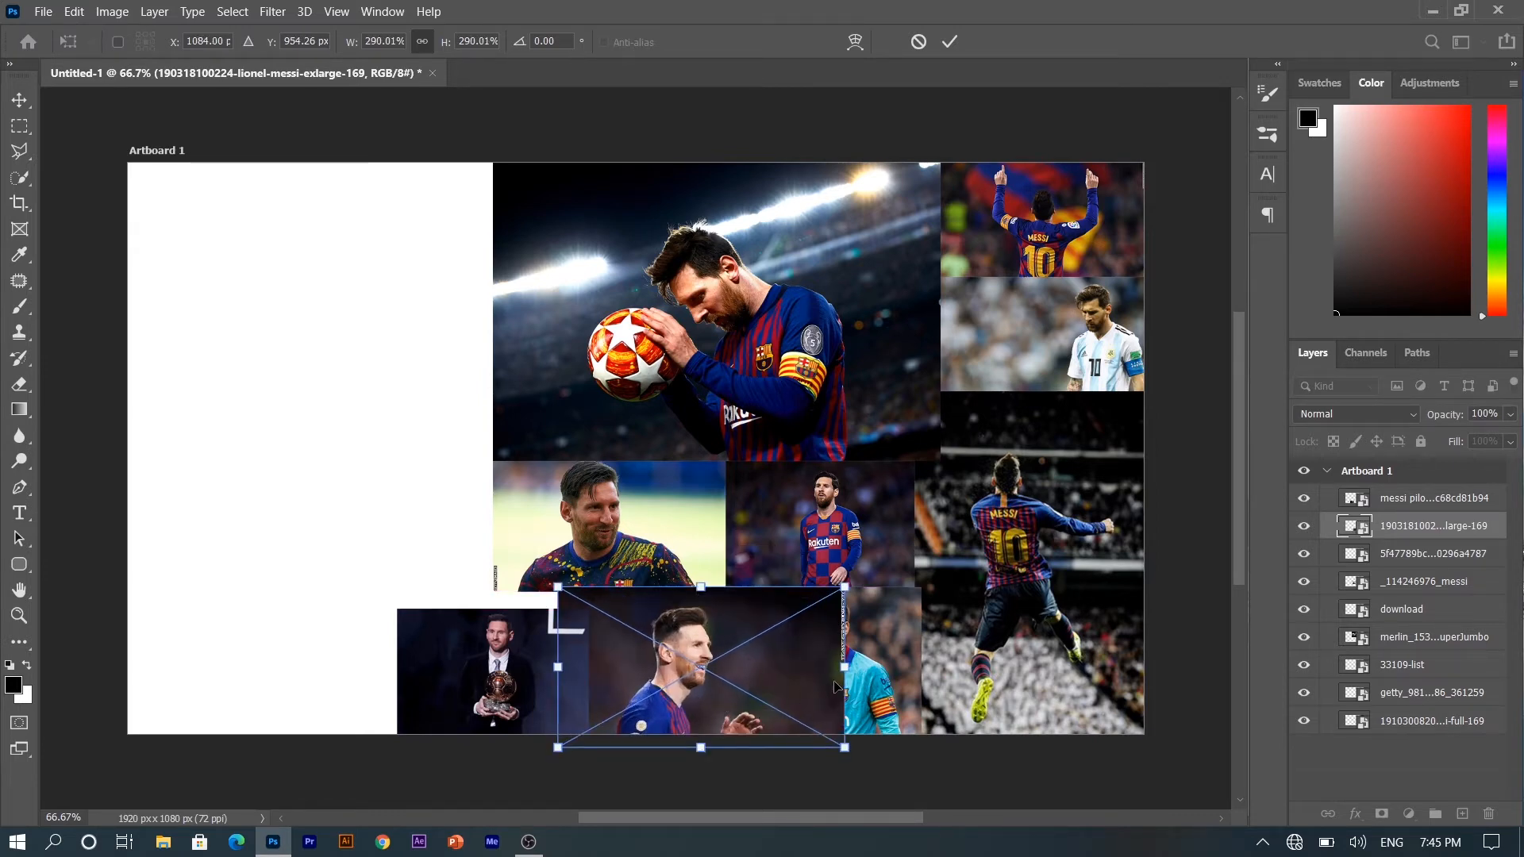
{"action": "left_click_drag", "start_coordinate": [842, 674], "coordinate": [721, 697]}
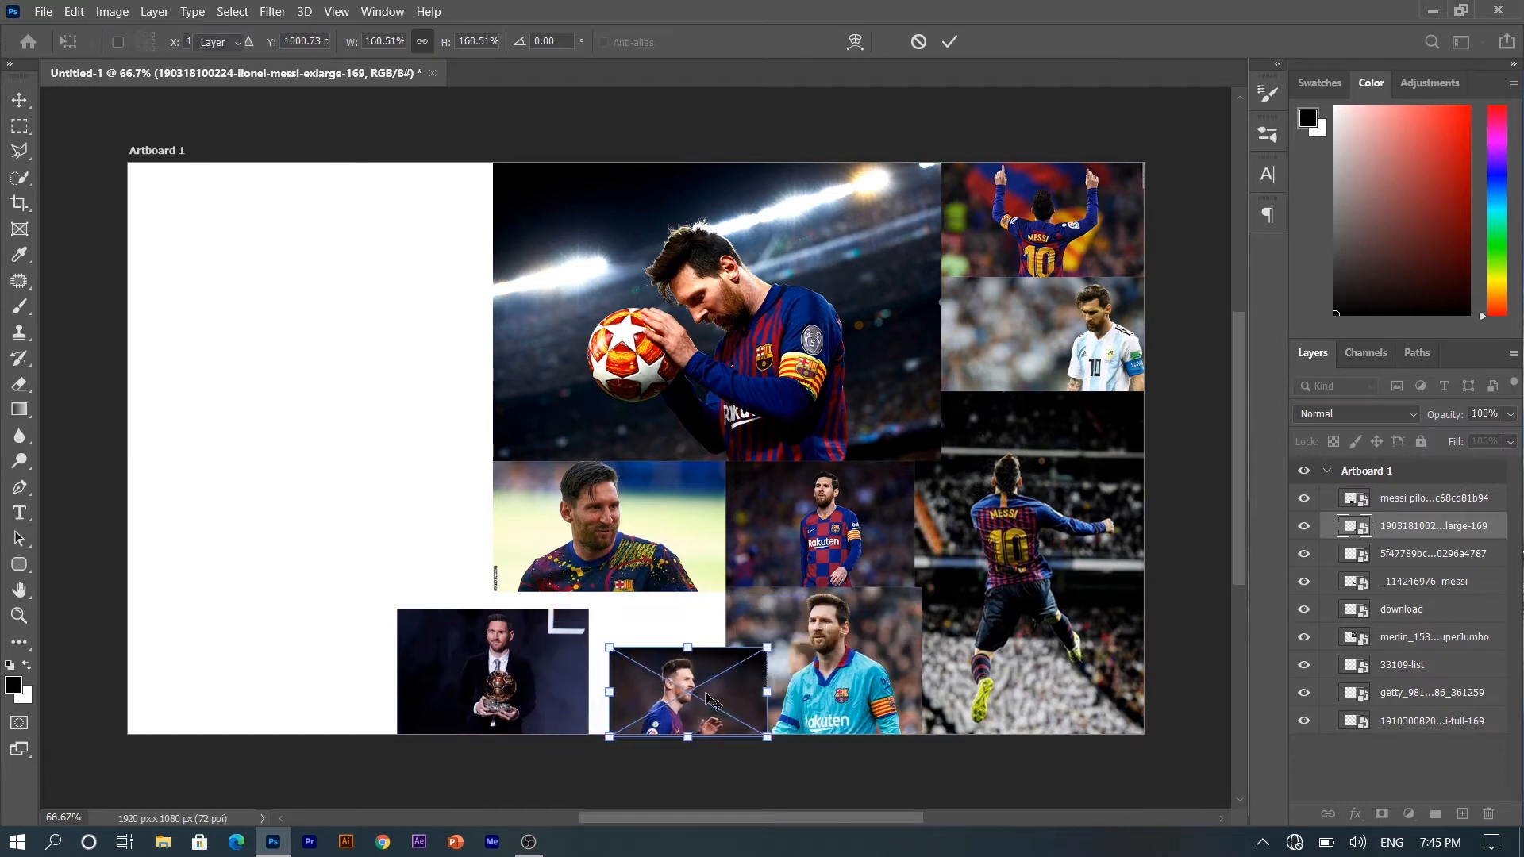
{"action": "key", "text": "Return"}
{"action": "mouse_move", "coordinate": [488, 635]}
{"action": "left_mouse_down"}
{"action": "mouse_move", "coordinate": [516, 635]}
{"action": "mouse_move", "coordinate": [497, 632]}
{"action": "left_mouse_up"}
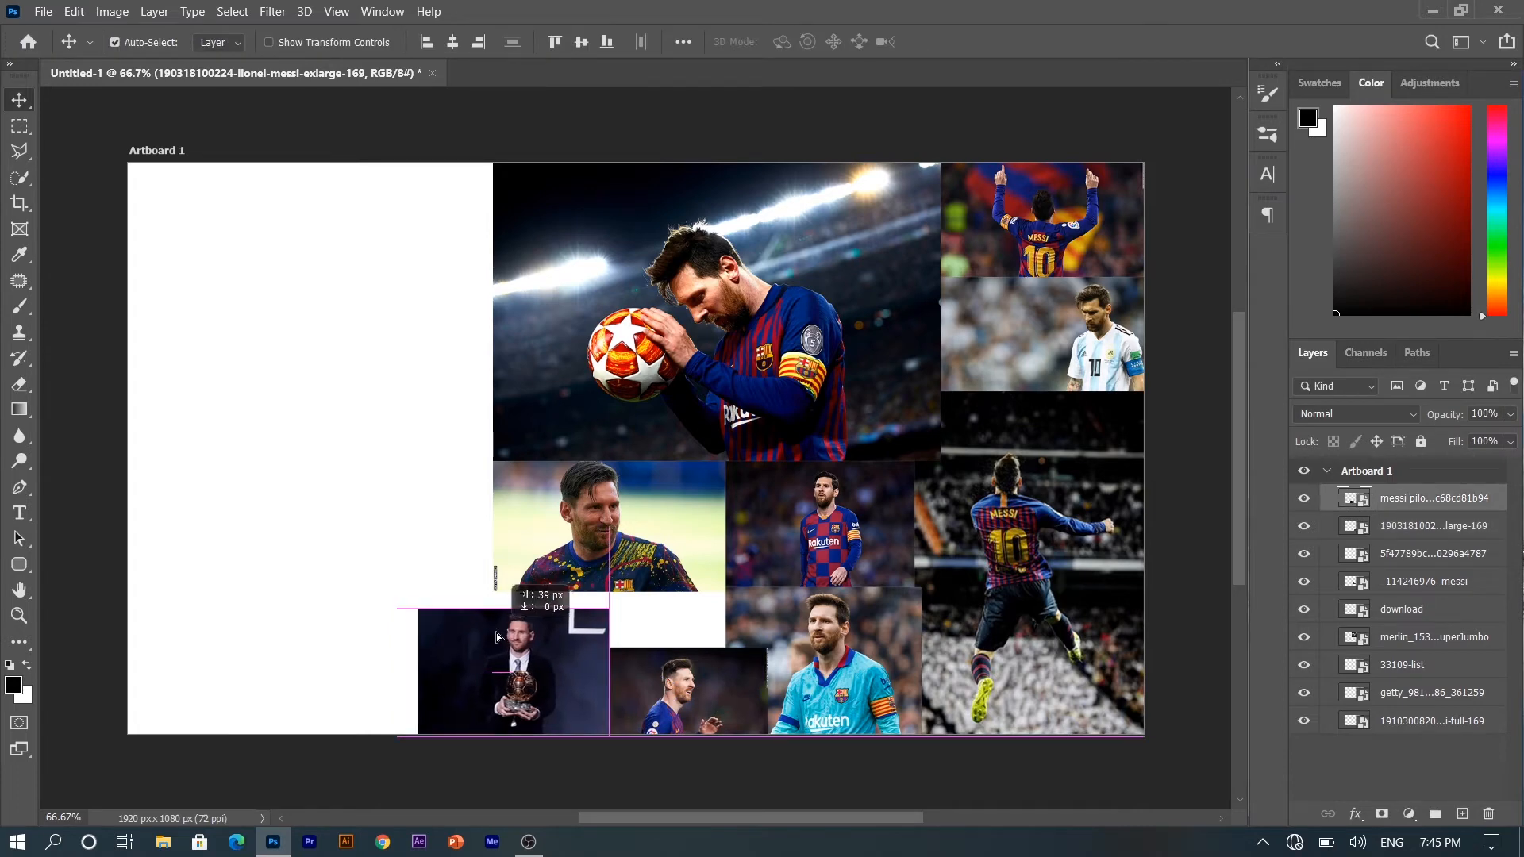
- Scale the _114246976_messi image to about 123% and shift it 12 px right beneath the large ball photo
{"action": "left_click", "coordinate": [620, 558]}
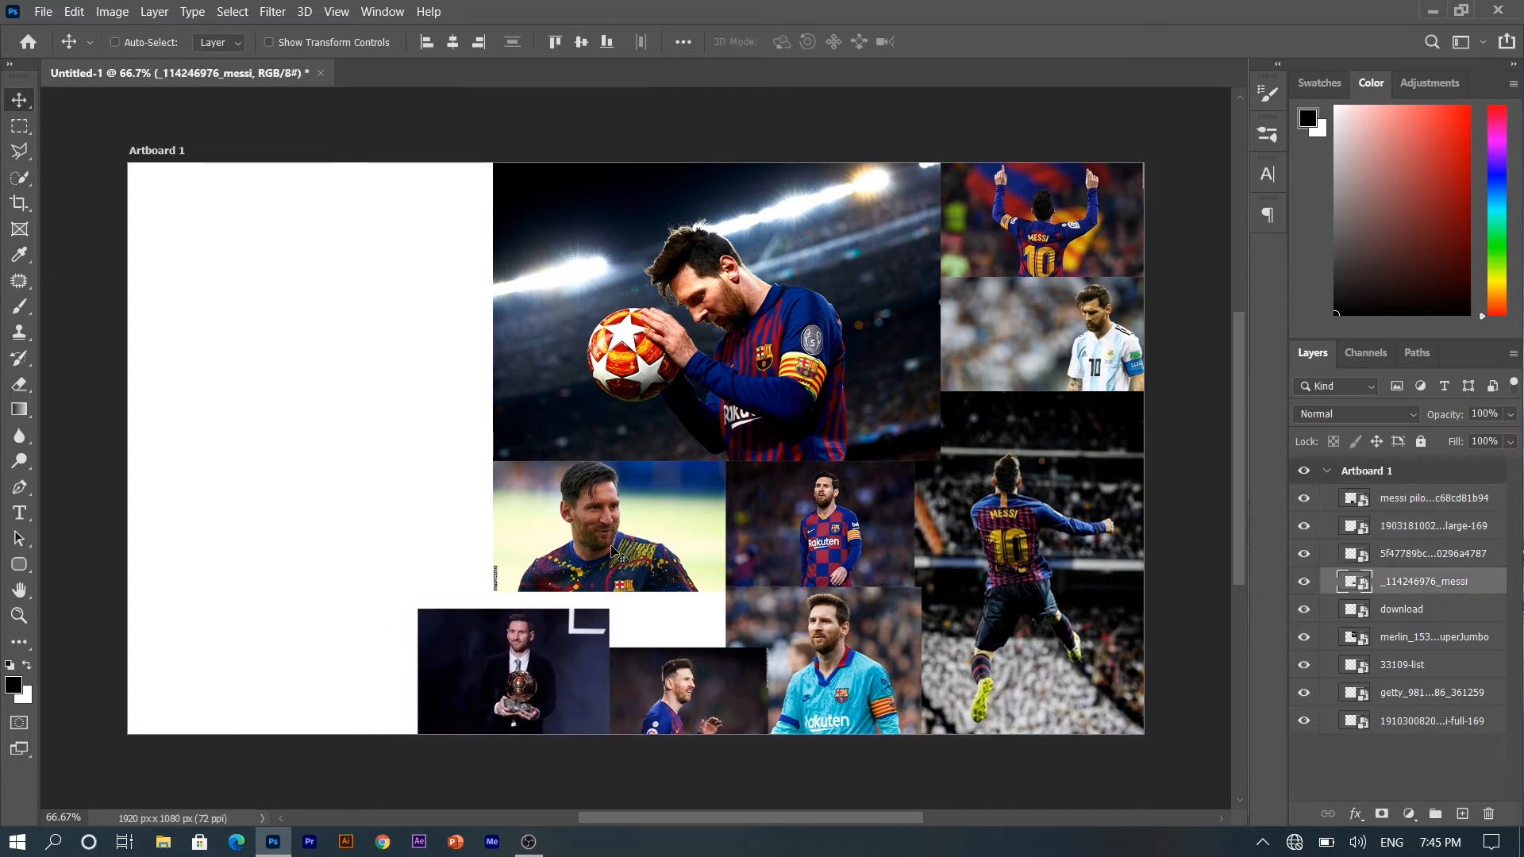
{"action": "key", "text": "ctrl+t"}
{"action": "left_click_drag", "start_coordinate": [608, 591], "coordinate": [603, 632]}
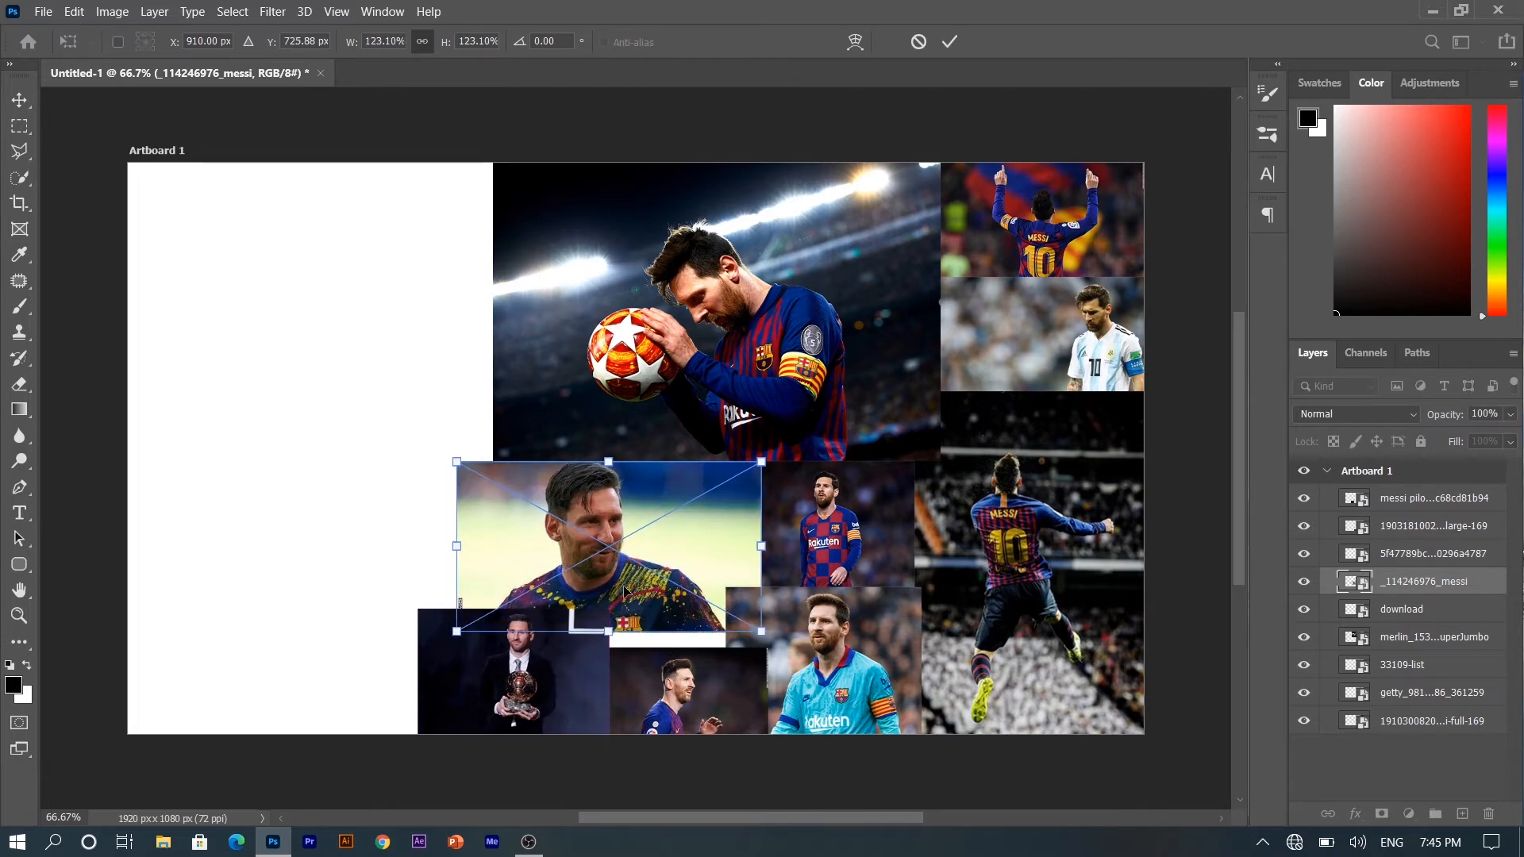
{"action": "left_click_drag", "start_coordinate": [627, 596], "coordinate": [631, 596]}
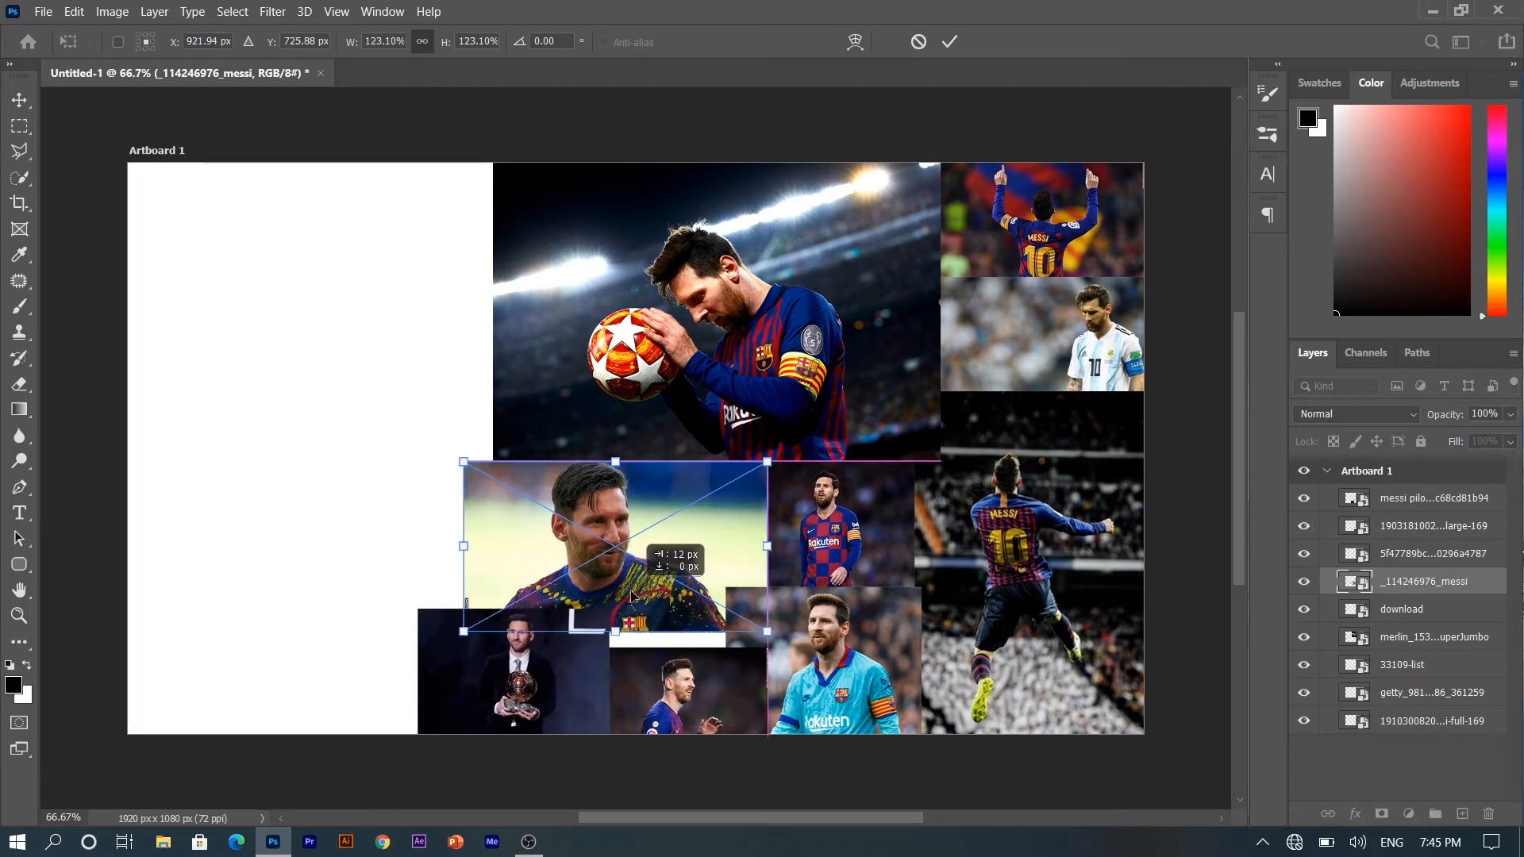
{"action": "key", "text": "Return"}
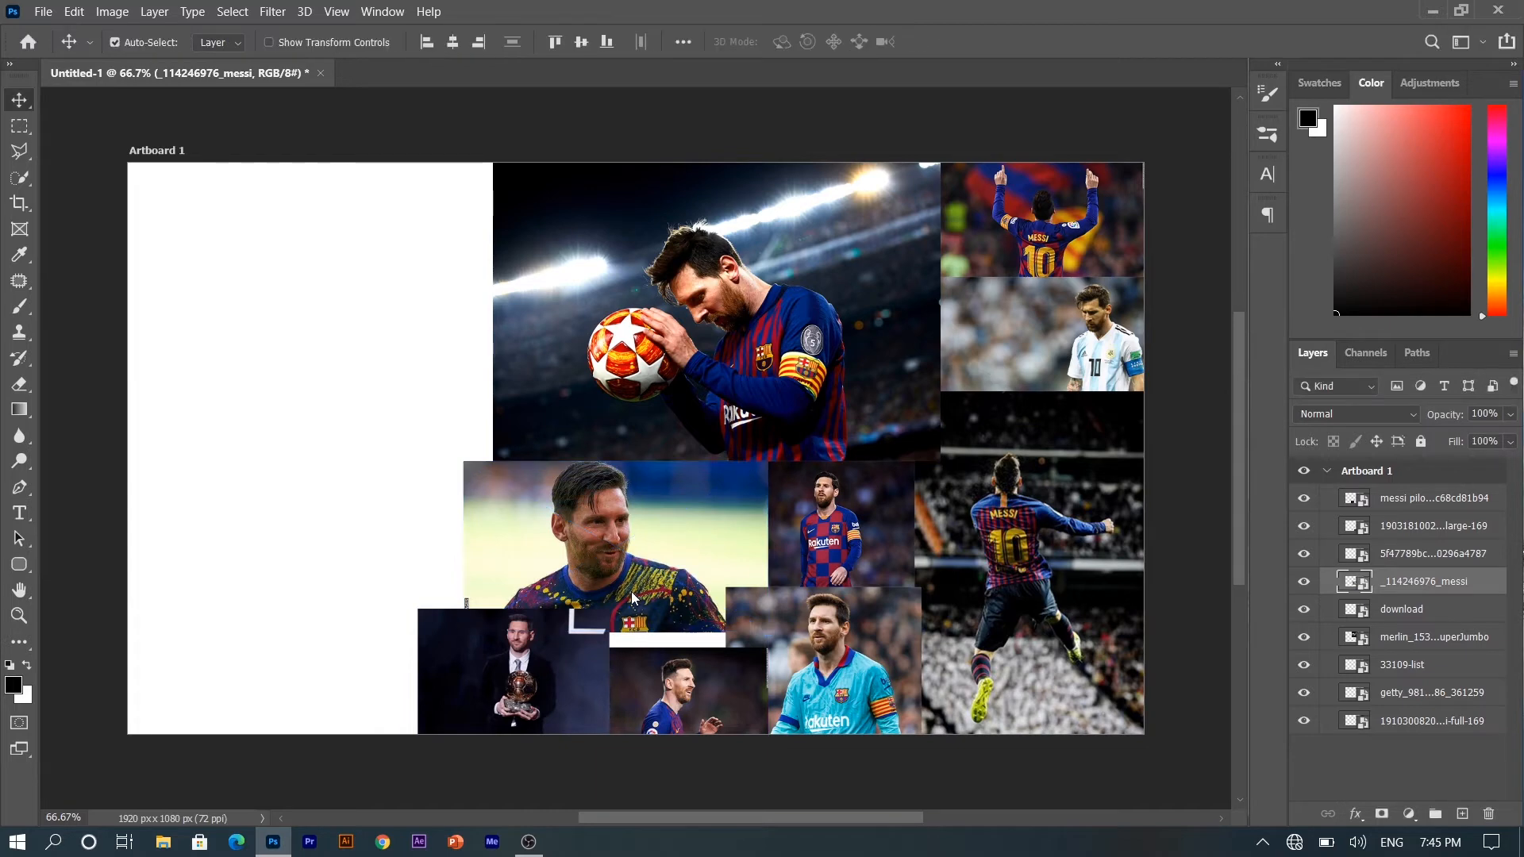
- Embed the newFile-6 image and place it in the artboard's upper-left corner
{"action": "left_click", "coordinate": [43, 11]}
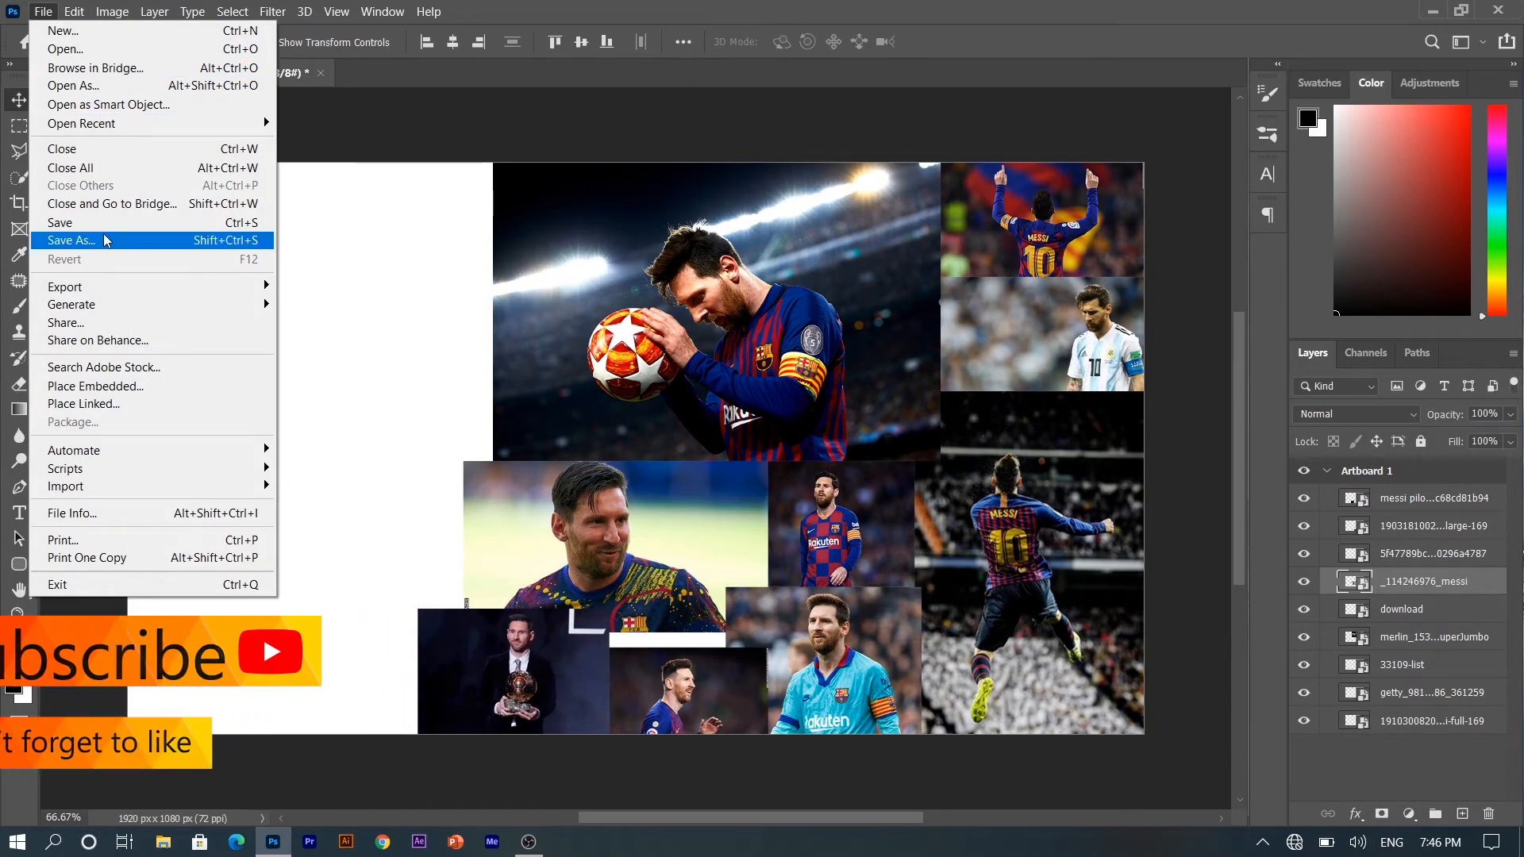
{"action": "left_click", "coordinate": [116, 386]}
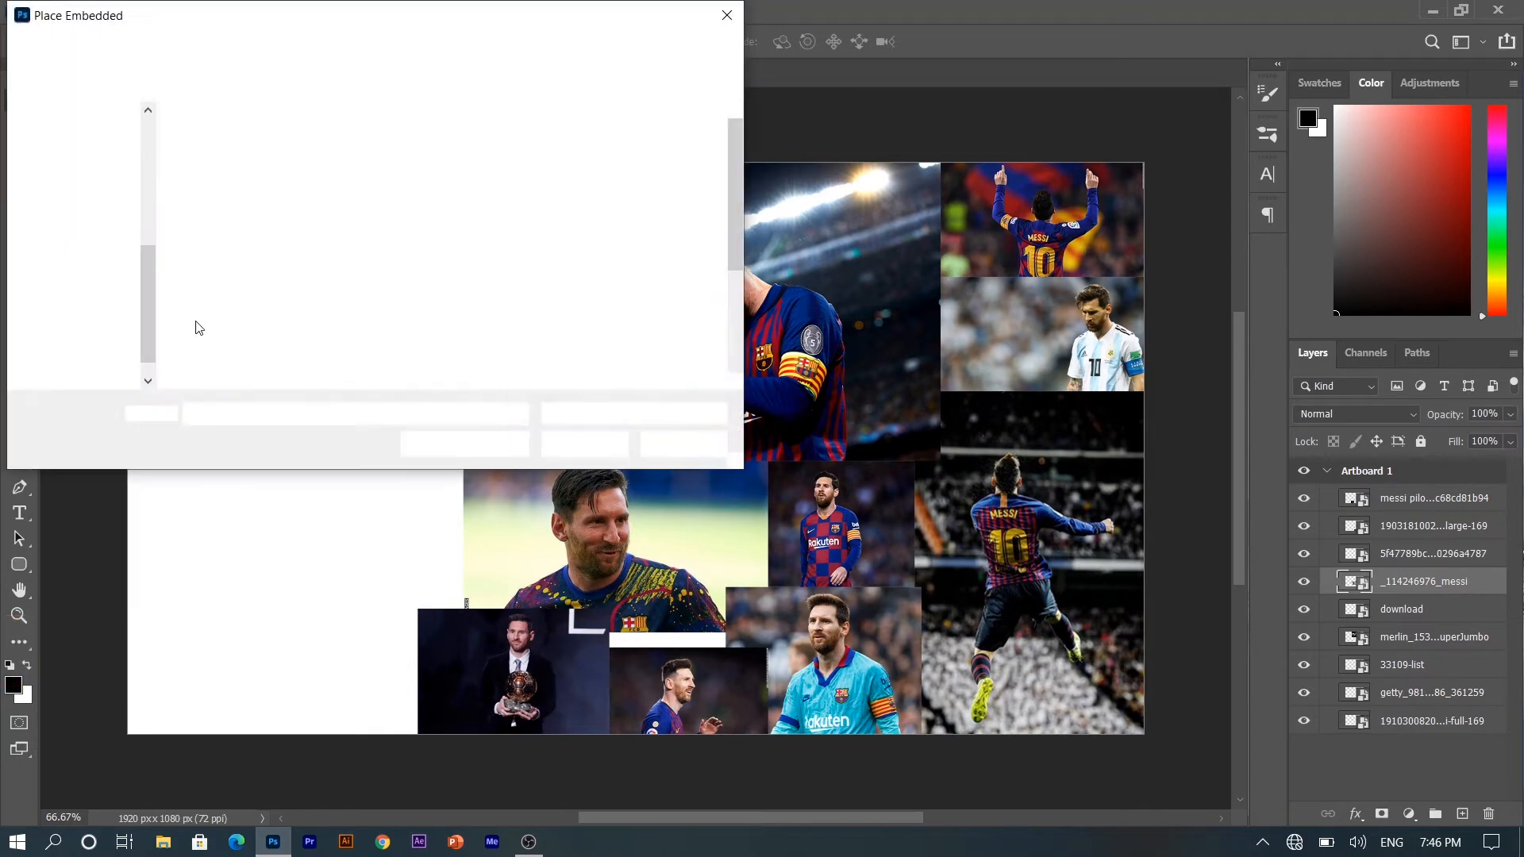
{"action": "scroll", "coordinate": [737, 250], "scroll_direction": "down", "scroll_amount": 3}
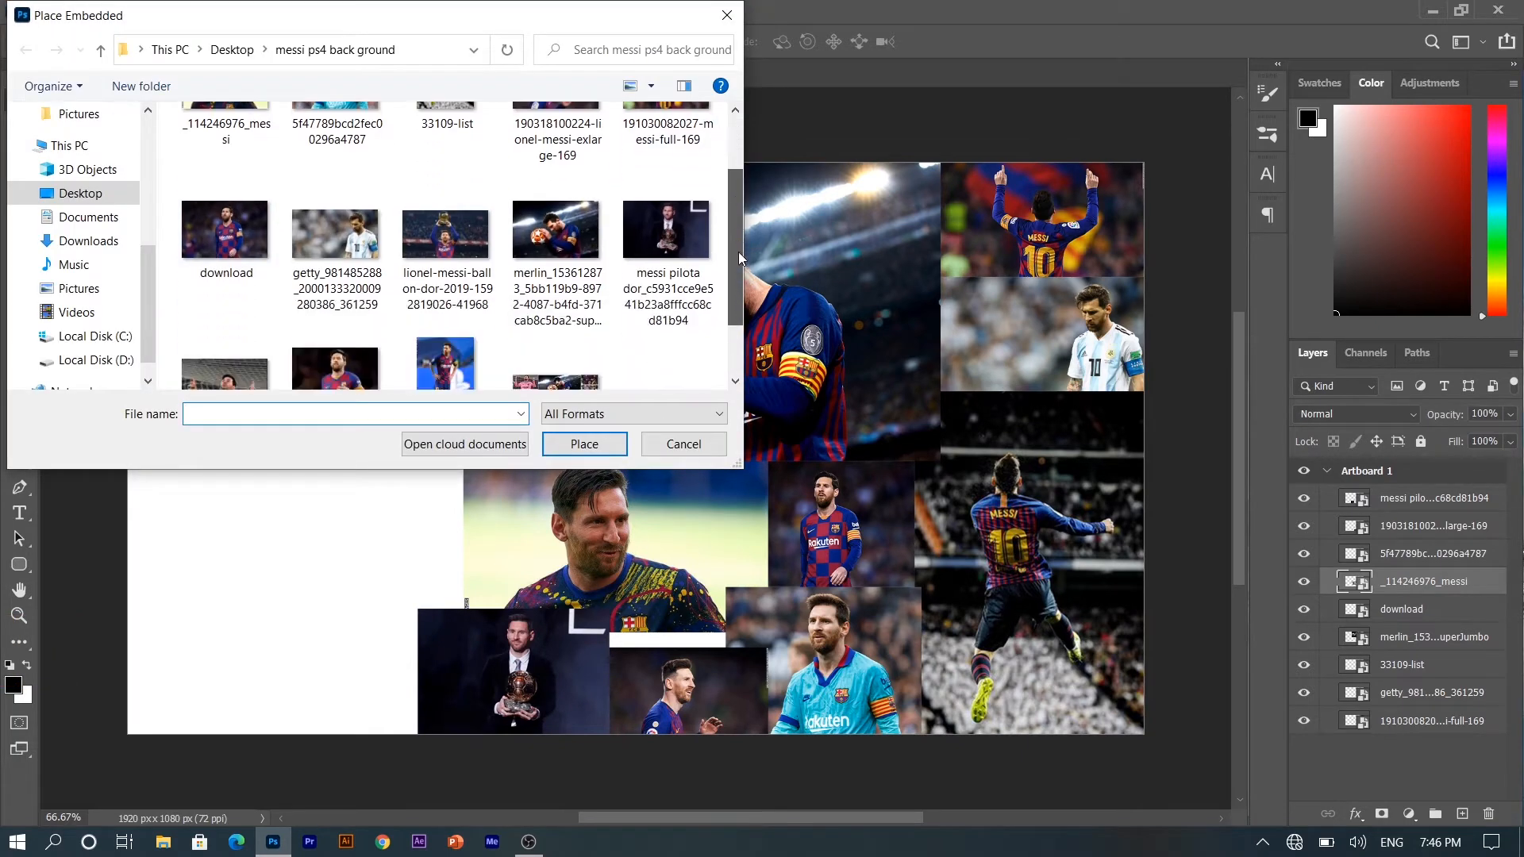
{"action": "left_click", "coordinate": [226, 306]}
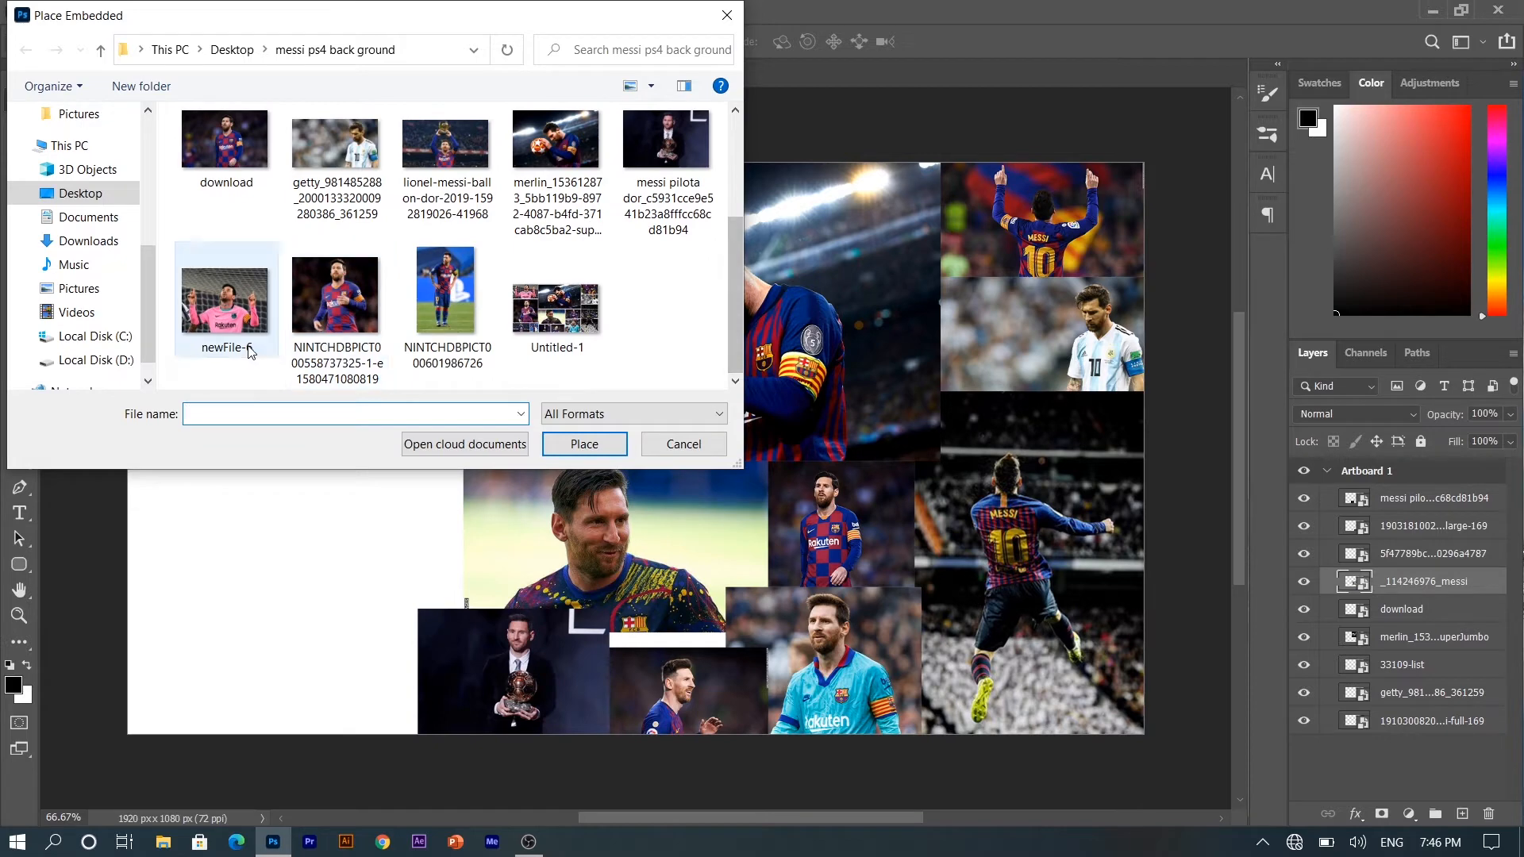
{"action": "left_click", "coordinate": [583, 444]}
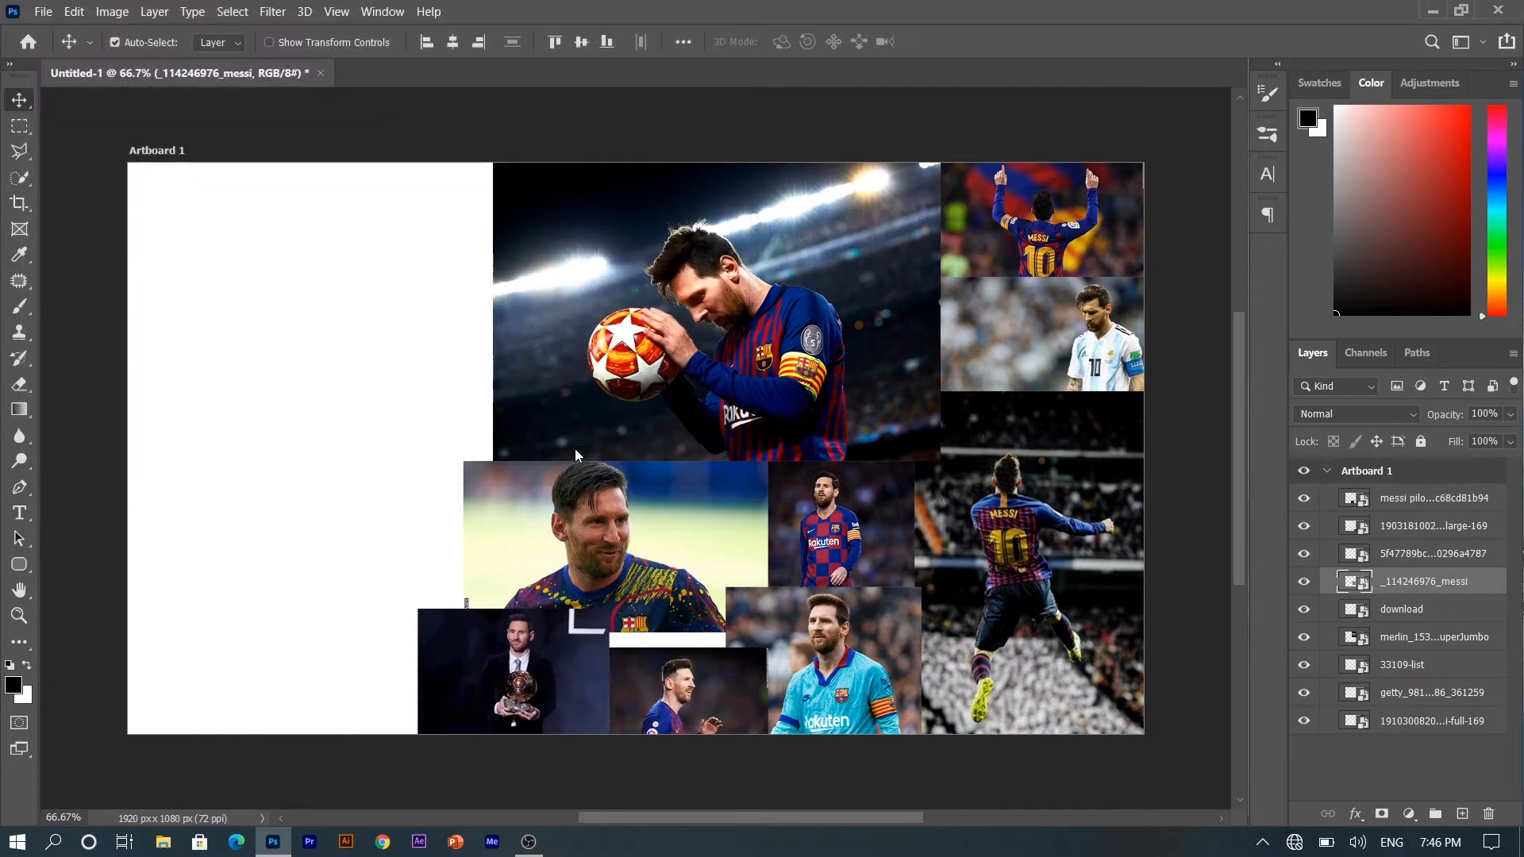
{"action": "left_click_drag", "start_coordinate": [583, 445], "coordinate": [249, 279]}
{"action": "key", "text": "Return"}
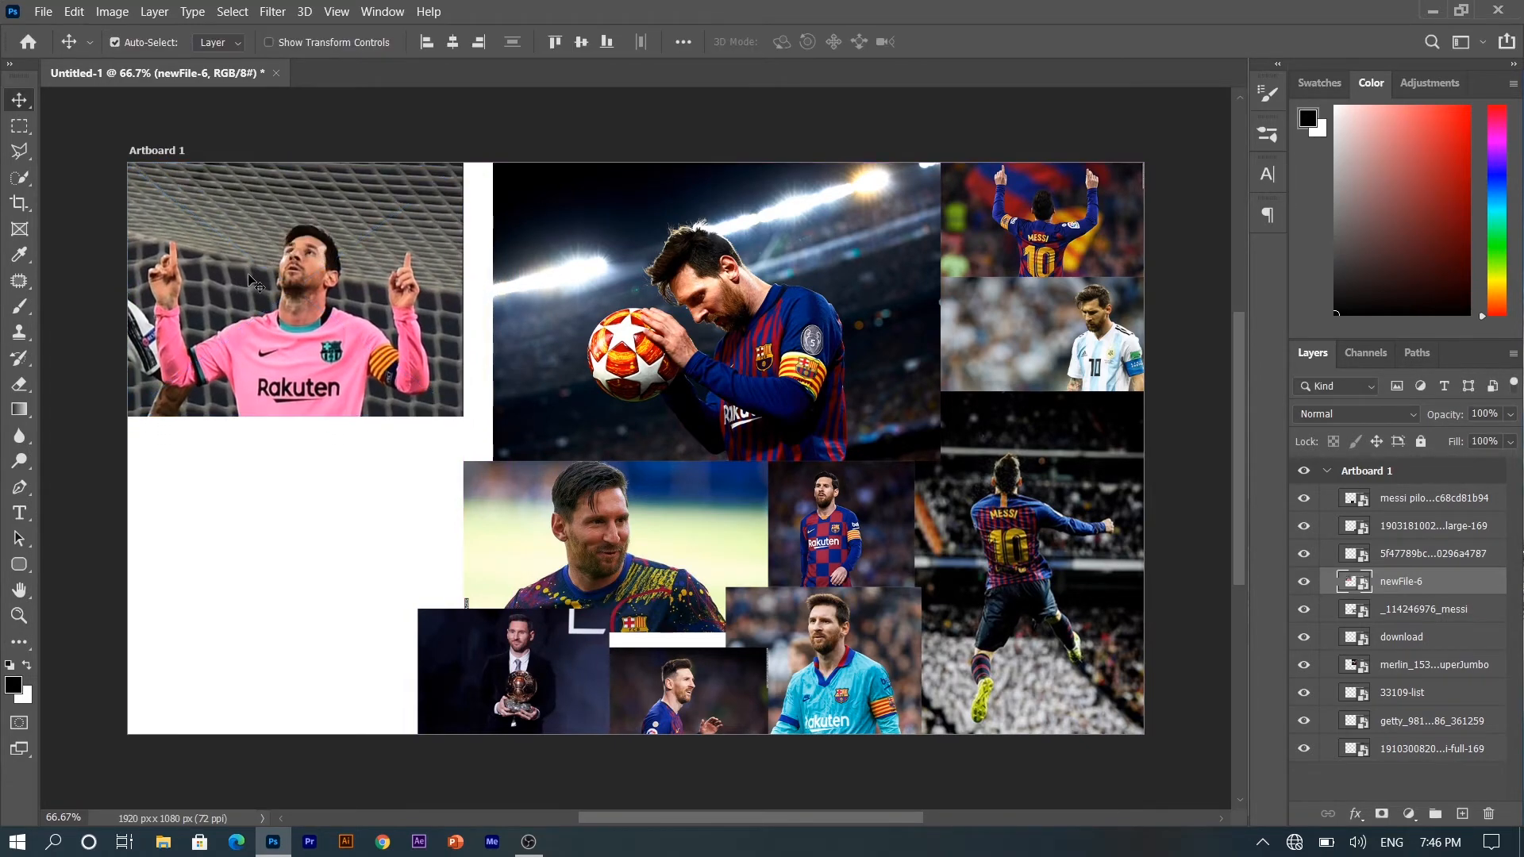
{"action": "left_click", "coordinate": [36, 11]}
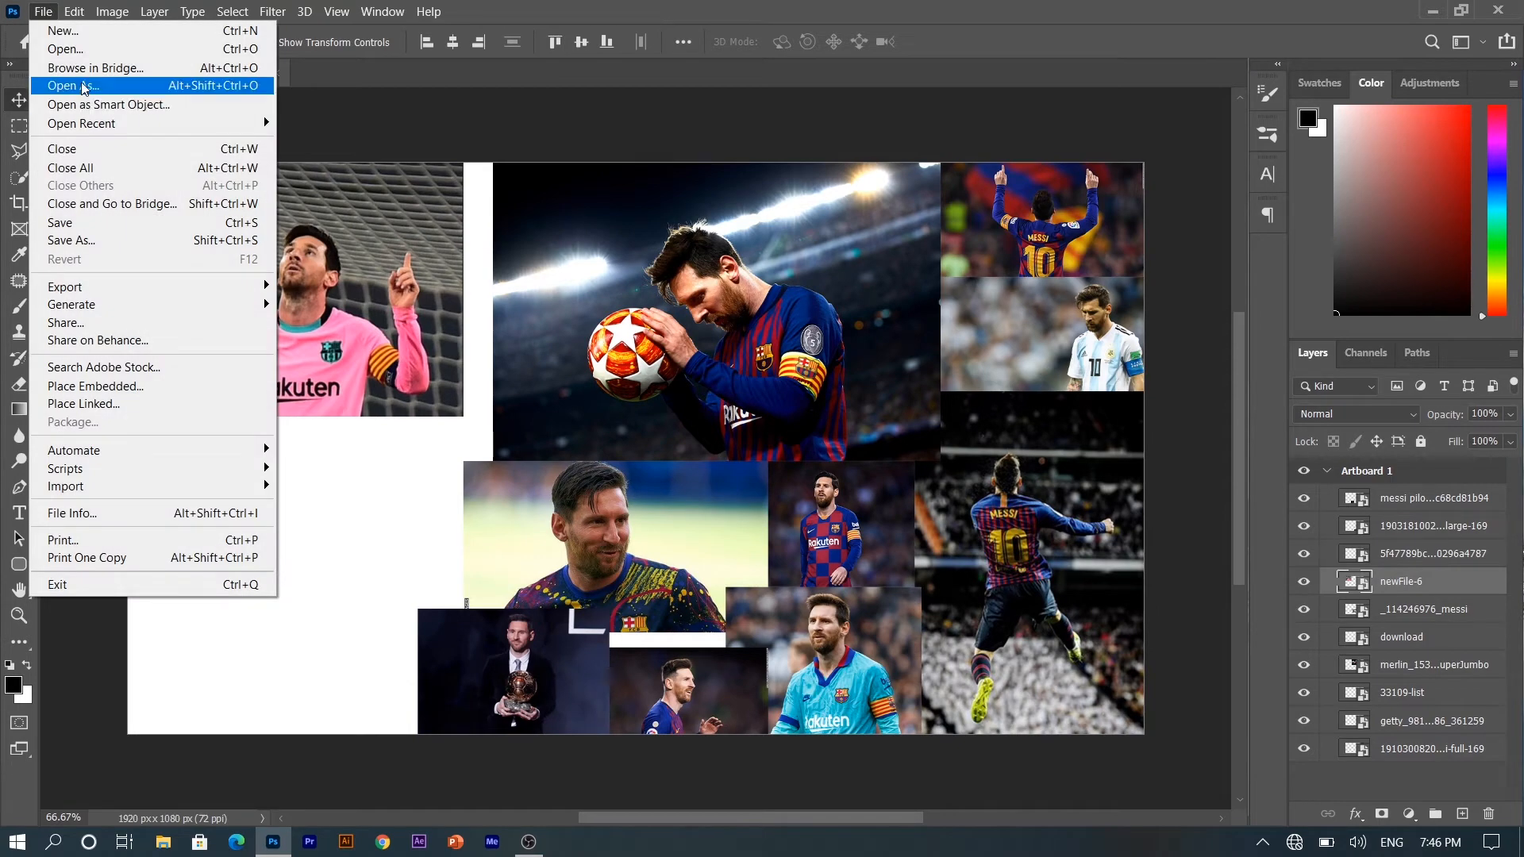
{"action": "left_click", "coordinate": [146, 388]}
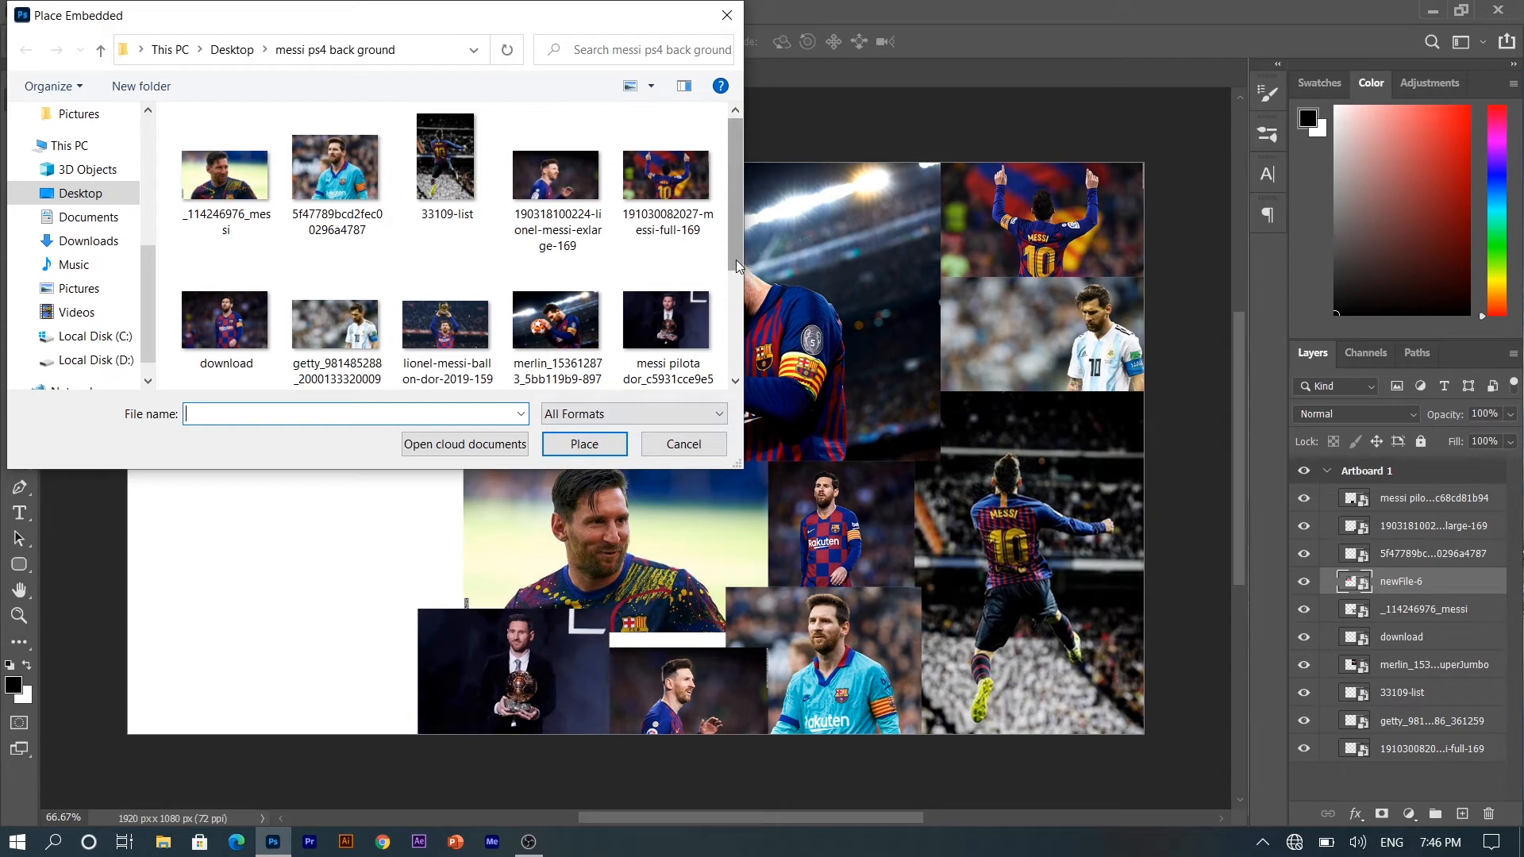
{"action": "left_click_drag", "start_coordinate": [736, 260], "coordinate": [738, 280]}
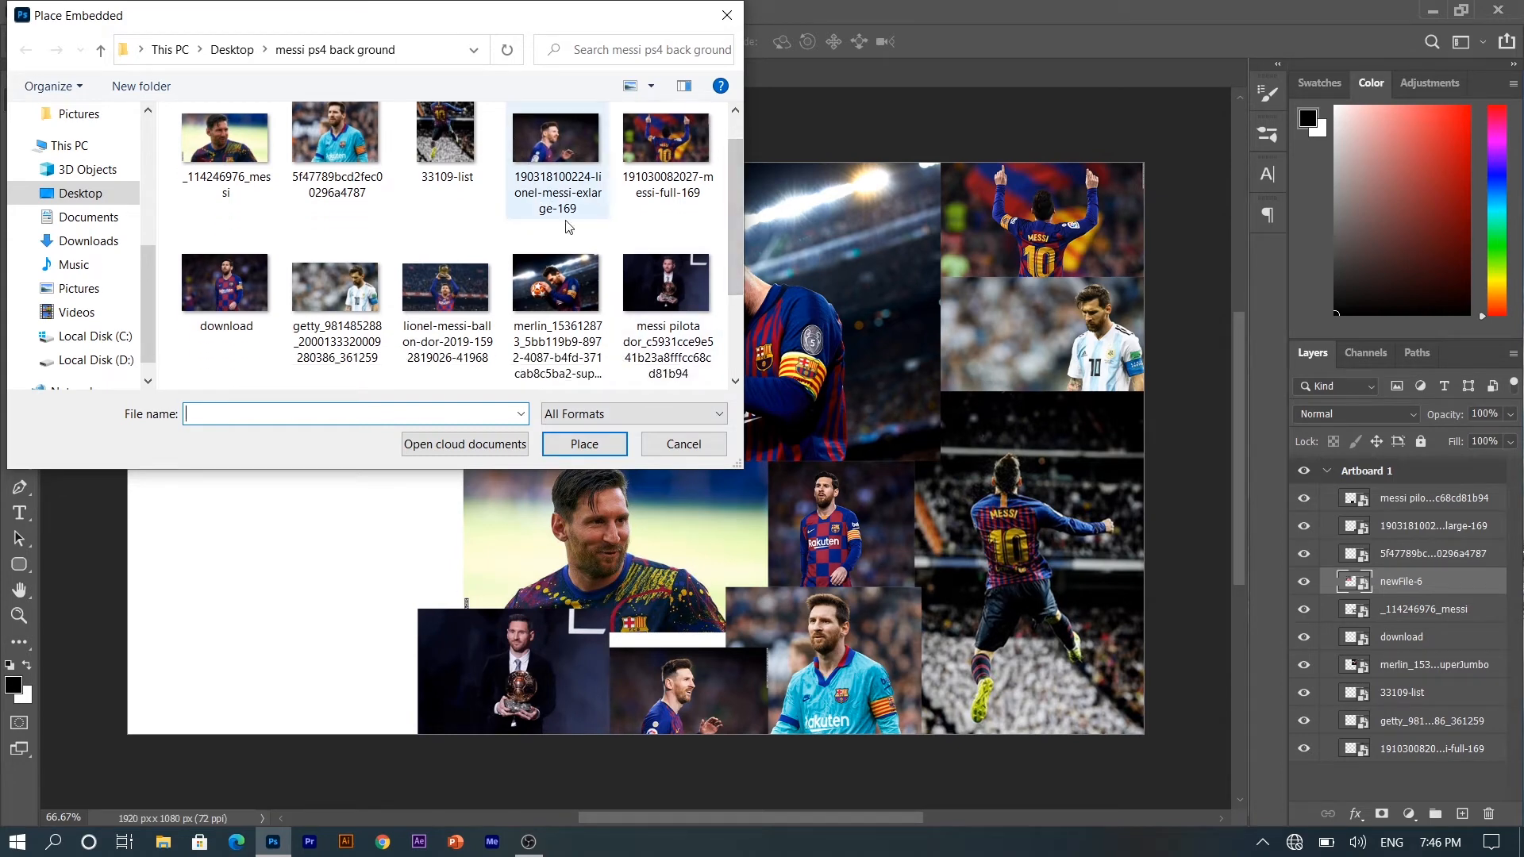
{"action": "left_click_drag", "start_coordinate": [735, 272], "coordinate": [741, 321]}
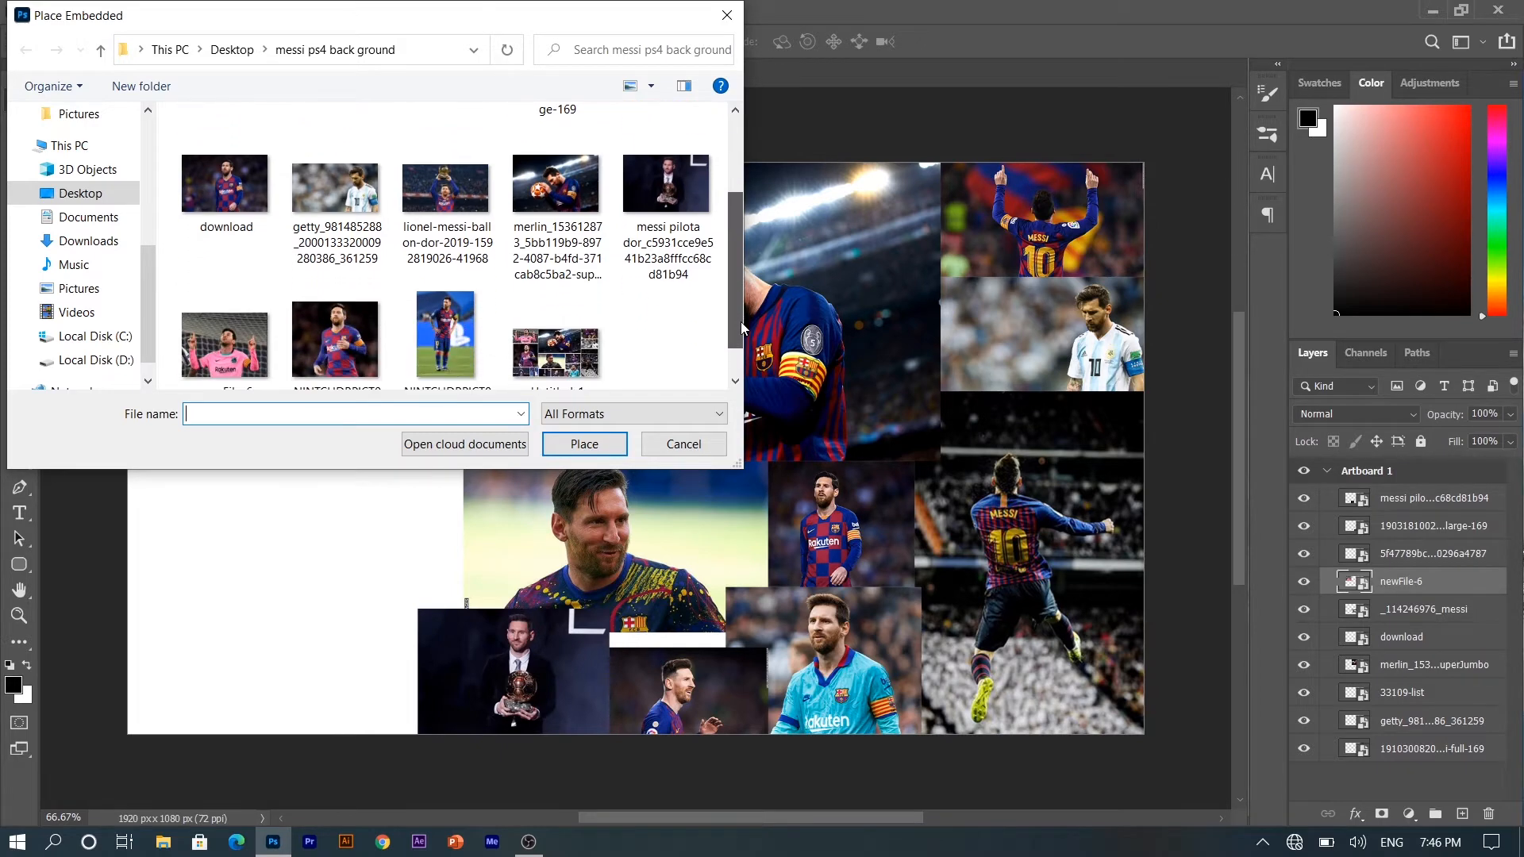
{"action": "left_click", "coordinate": [345, 330]}
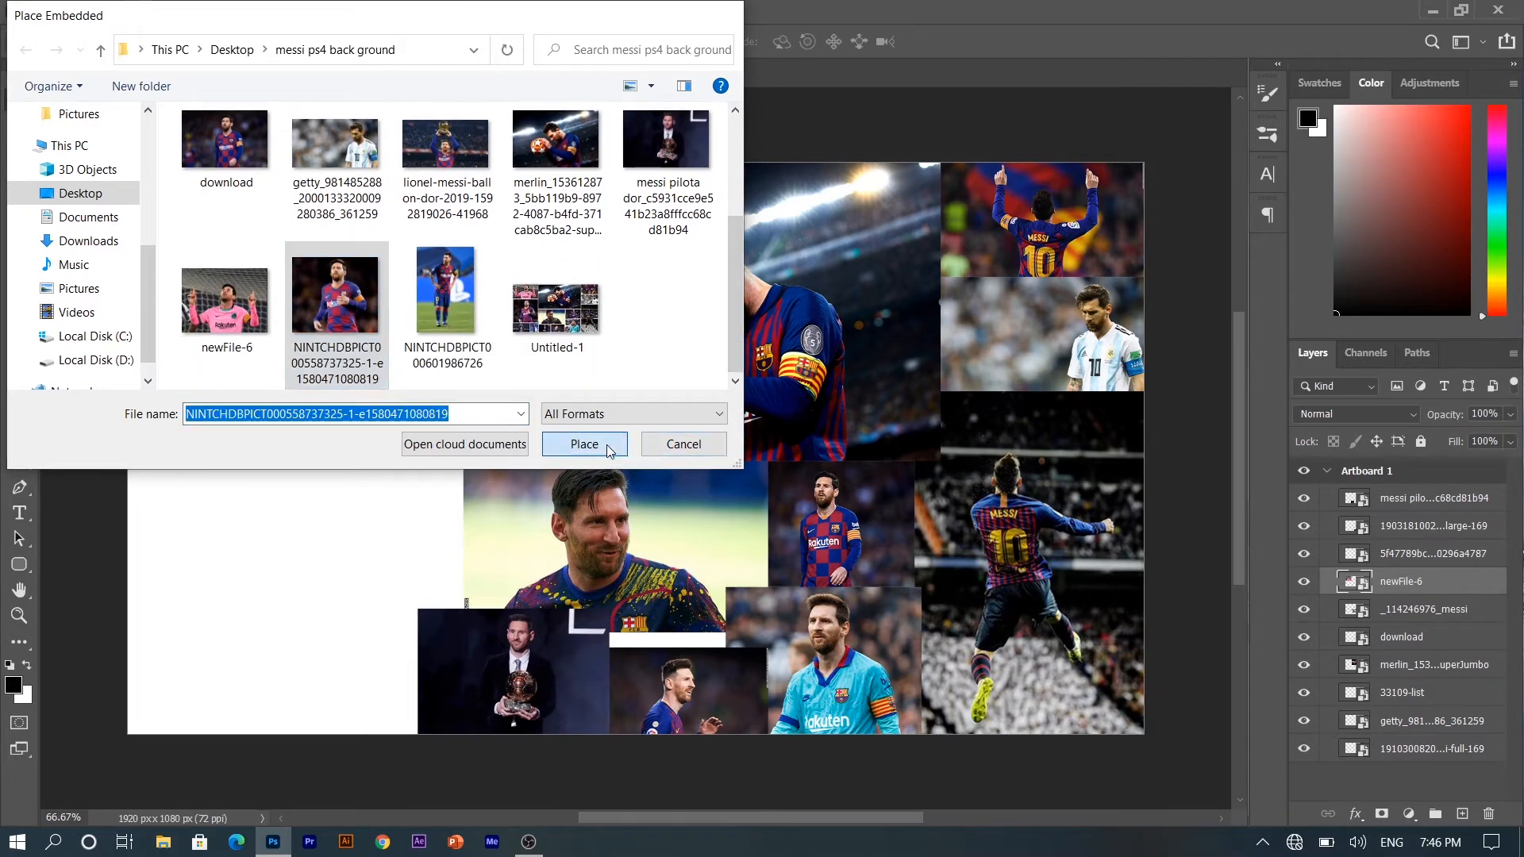
{"action": "left_click", "coordinate": [606, 444]}
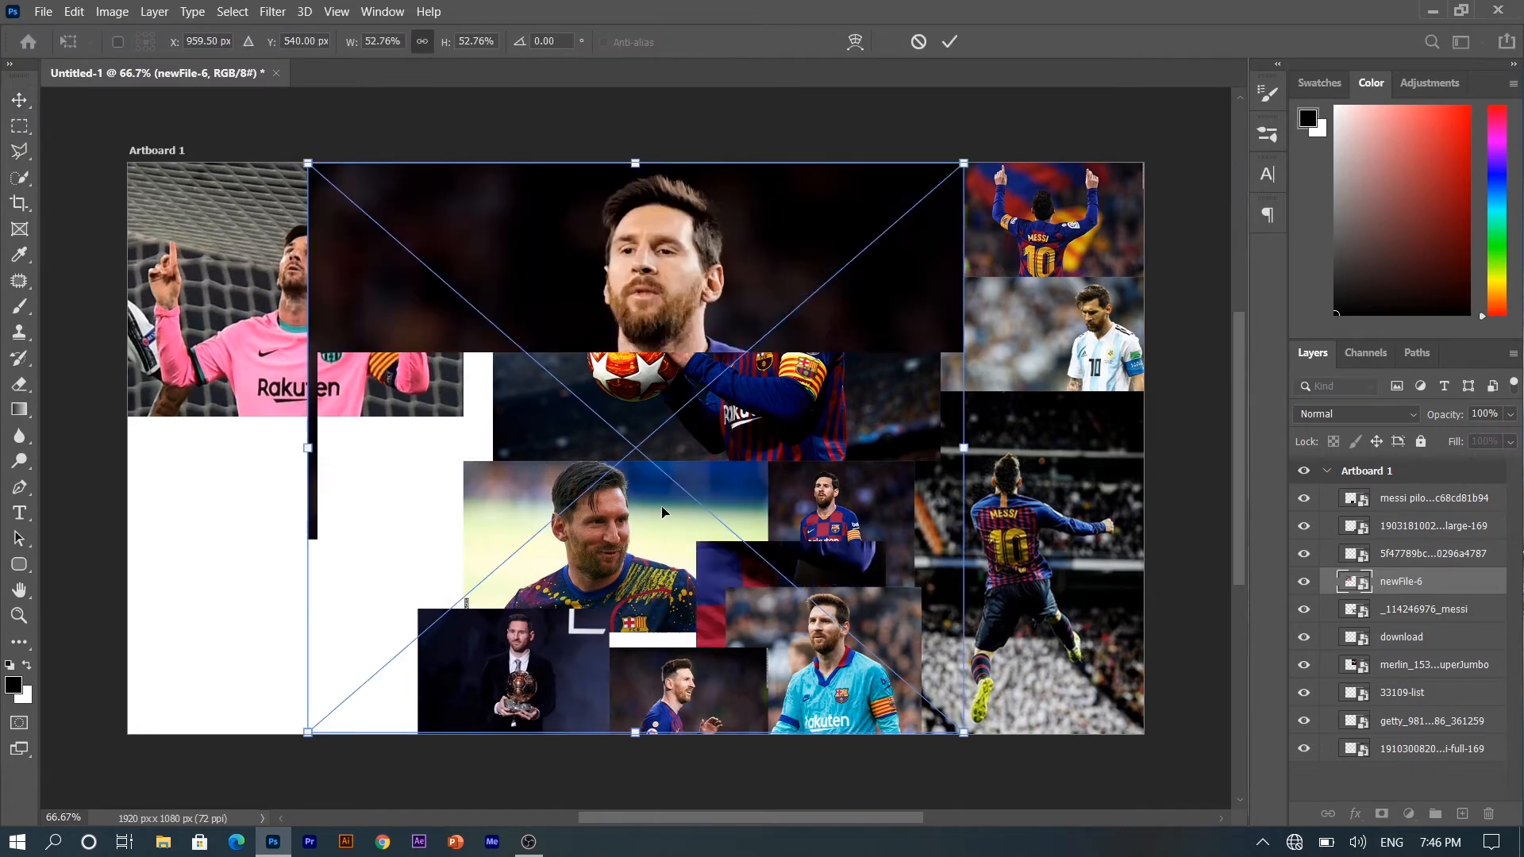
{"action": "left_click_drag", "start_coordinate": [968, 454], "coordinate": [314, 580]}
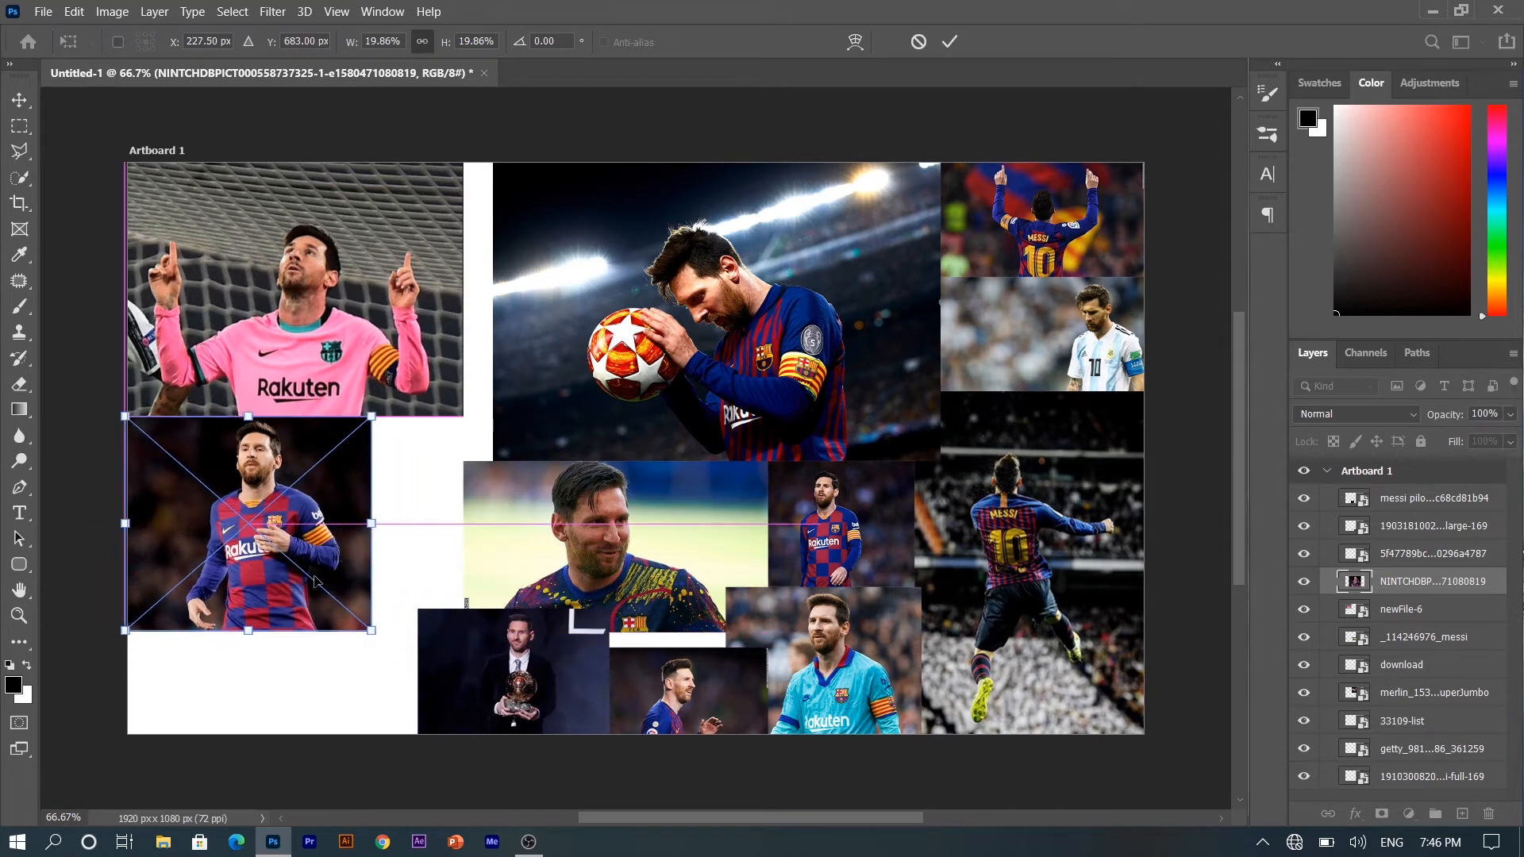
{"action": "left_click_drag", "start_coordinate": [393, 521], "coordinate": [437, 519]}
{"action": "mouse_move", "coordinate": [305, 519]}
{"action": "left_mouse_down"}
{"action": "mouse_move", "coordinate": [332, 536]}
{"action": "mouse_move", "coordinate": [298, 540]}
{"action": "left_mouse_up"}
{"action": "key", "text": "Return"}
- Scale newFile-6 to about 77% in the artboard's upper-left corner, and move the photo below it and the large ball photo flush against it
{"action": "left_click", "coordinate": [449, 298]}
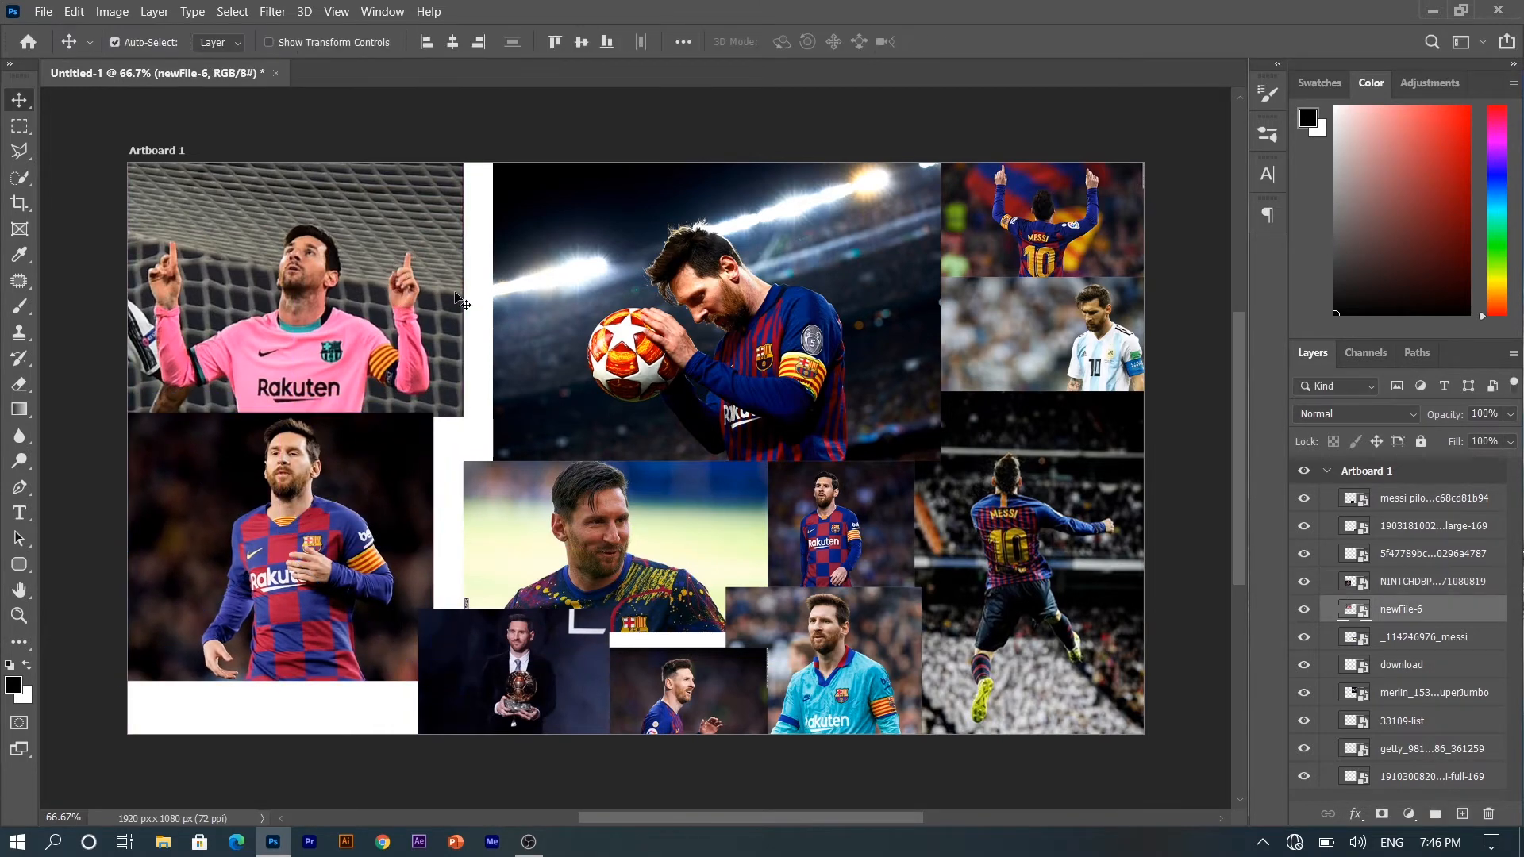
{"action": "key", "text": "ctrl+t"}
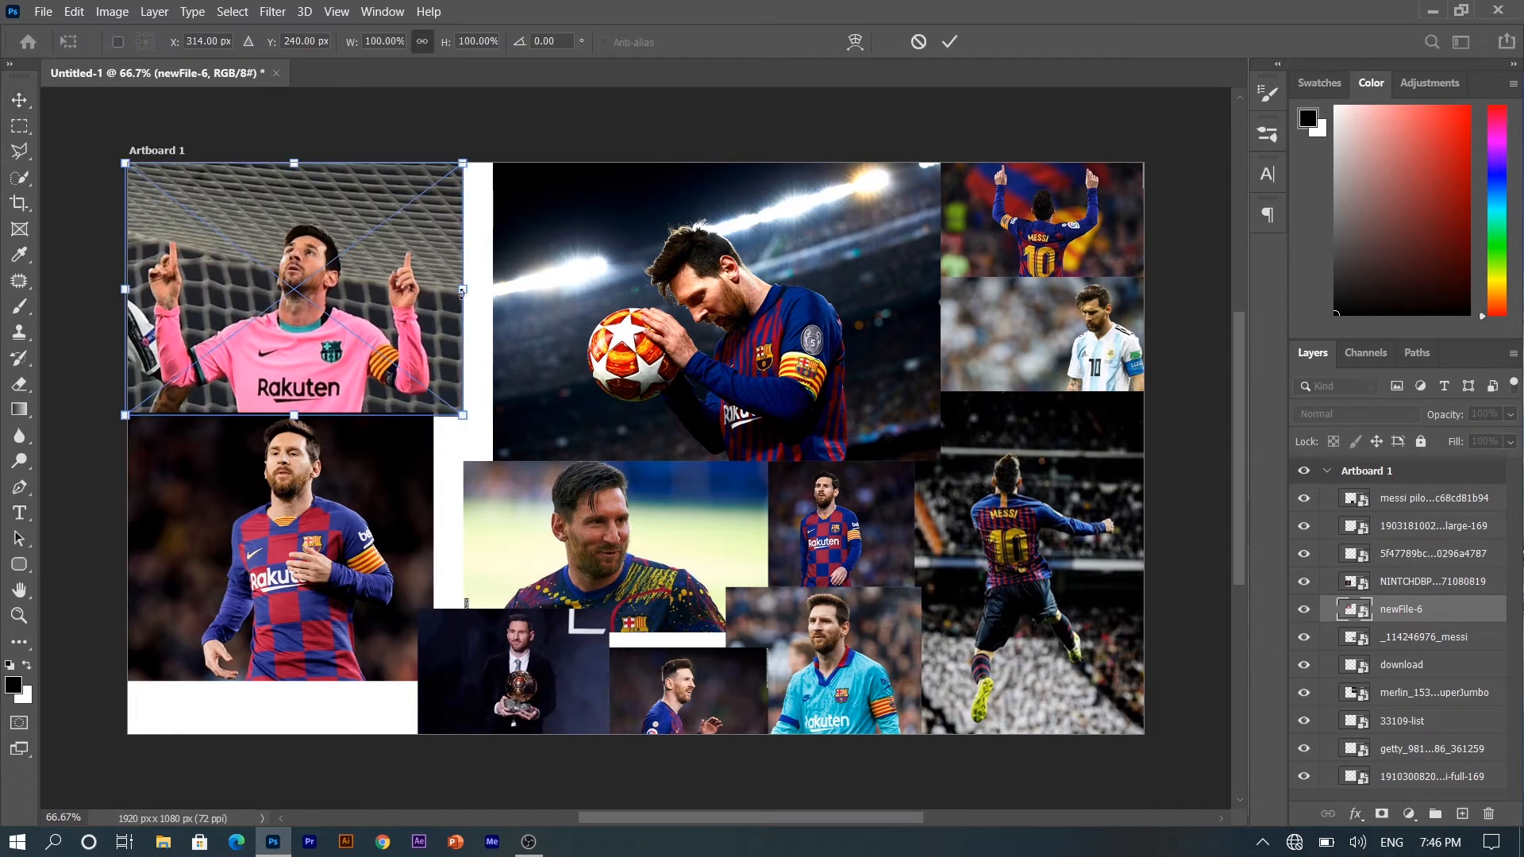
{"action": "left_click_drag", "start_coordinate": [464, 289], "coordinate": [402, 297]}
{"action": "key", "text": "Return"}
{"action": "left_click_drag", "start_coordinate": [360, 476], "coordinate": [360, 460]}
{"action": "left_click", "coordinate": [379, 341]}
{"action": "key", "text": "ctrl+t"}
{"action": "left_click_drag", "start_coordinate": [433, 279], "coordinate": [326, 278]}
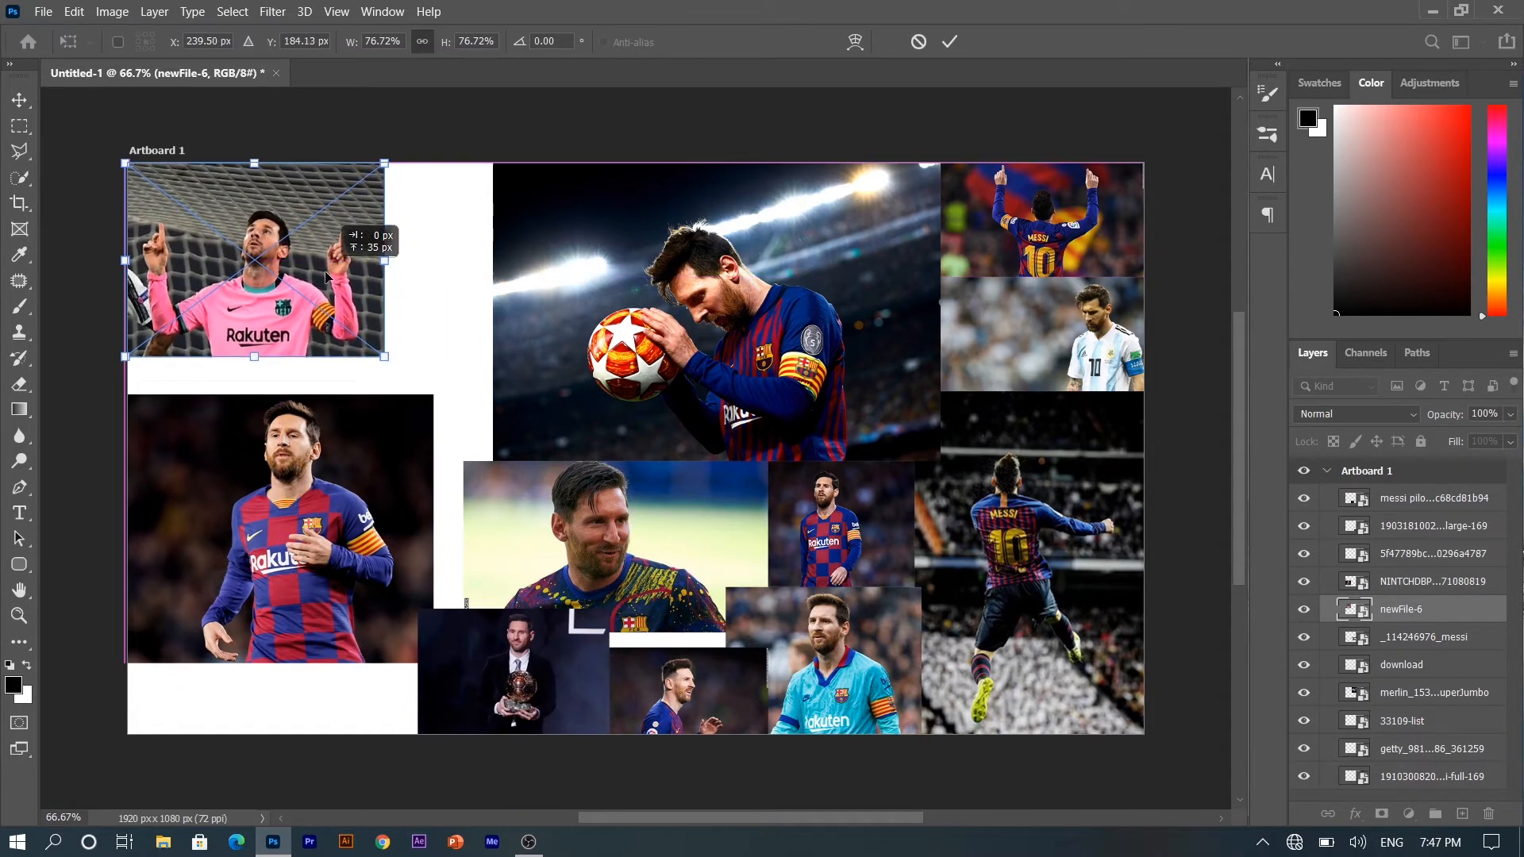
{"action": "key", "text": "Return"}
{"action": "left_click_drag", "start_coordinate": [362, 489], "coordinate": [362, 454]}
{"action": "left_click_drag", "start_coordinate": [548, 373], "coordinate": [459, 374]}
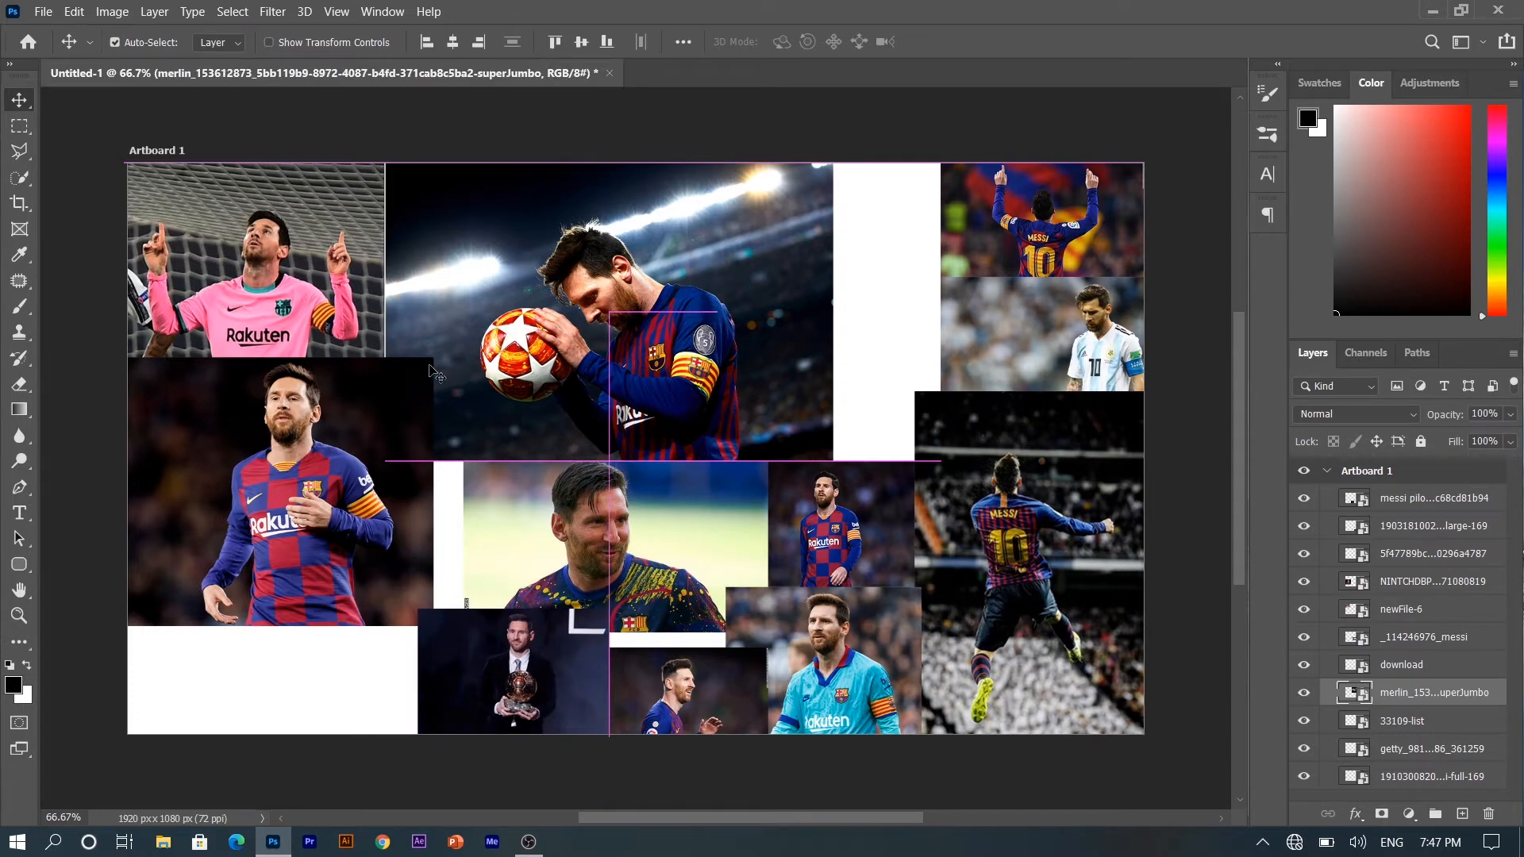
- Embed the lionel-messi-ballon-dor-2019 image and place it in the artboard's lower-left corner
{"action": "left_click", "coordinate": [43, 9]}
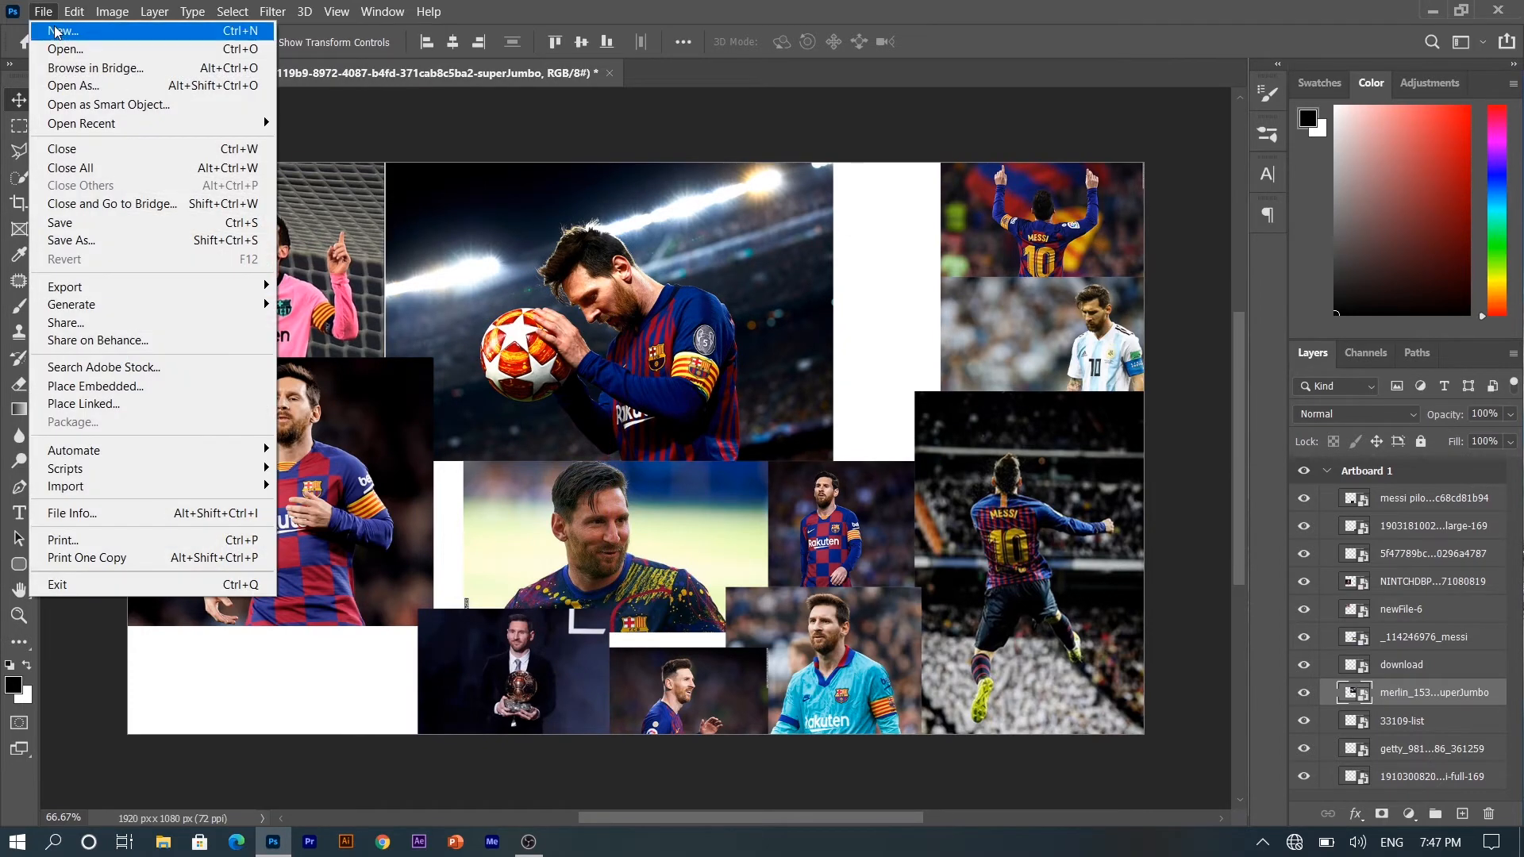
{"action": "left_click", "coordinate": [148, 383]}
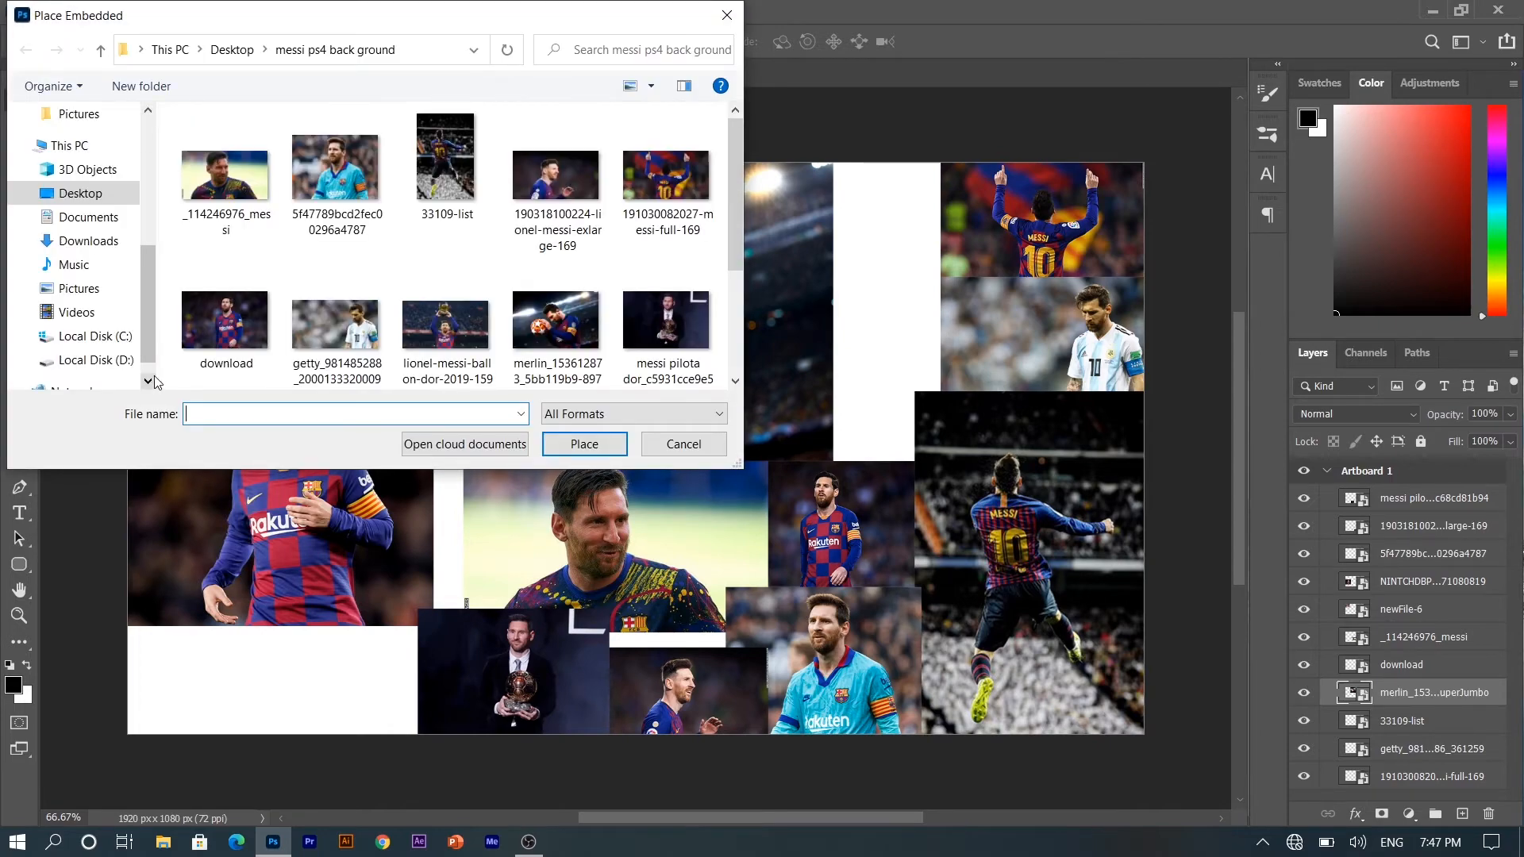
{"action": "left_click", "coordinate": [445, 322]}
{"action": "left_click", "coordinate": [616, 445]}
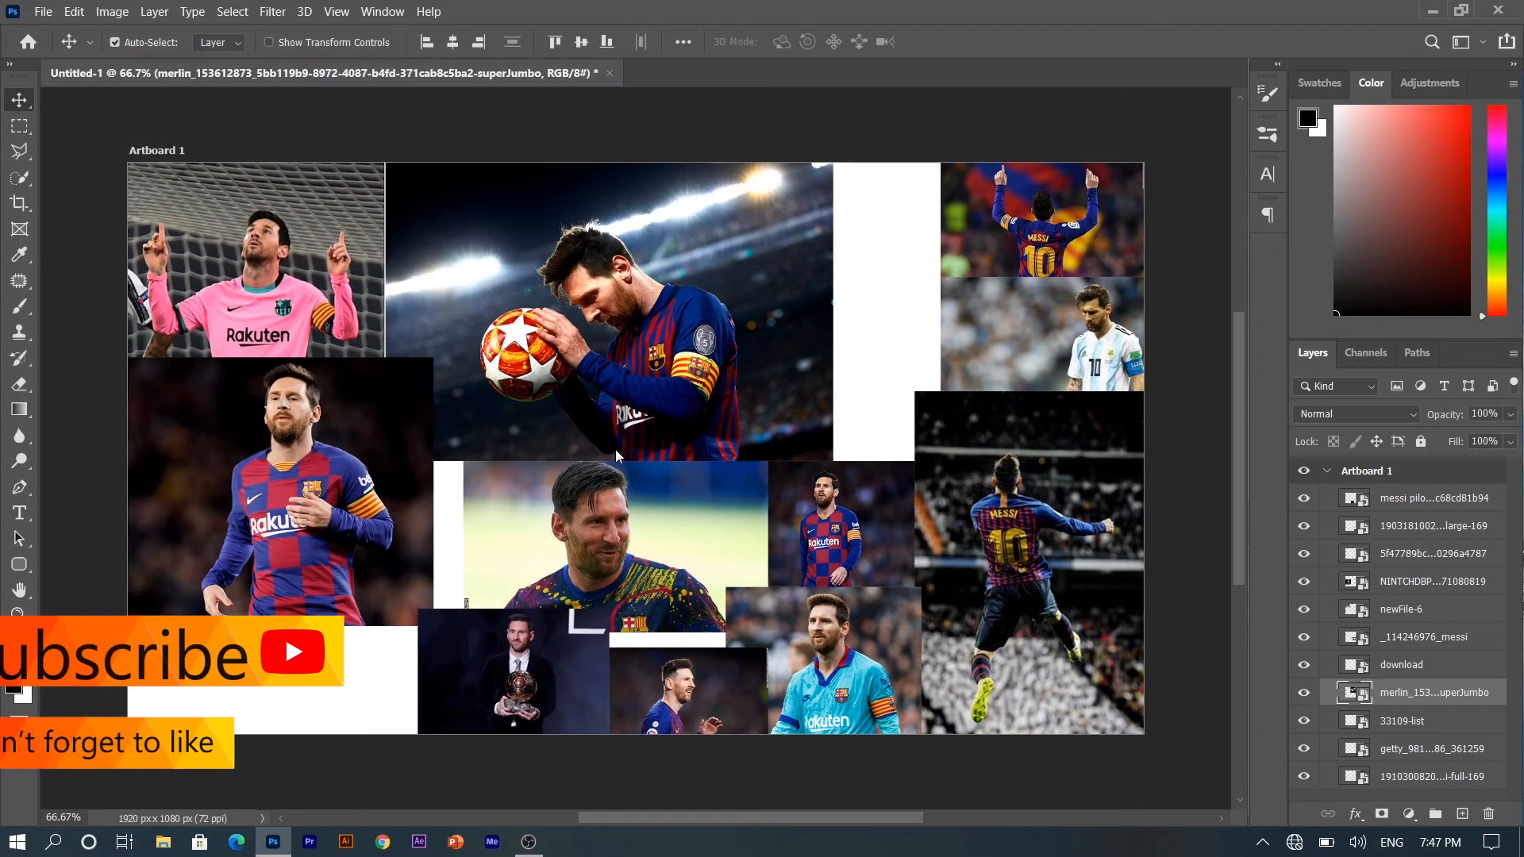
{"action": "left_click_drag", "start_coordinate": [643, 481], "coordinate": [246, 718]}
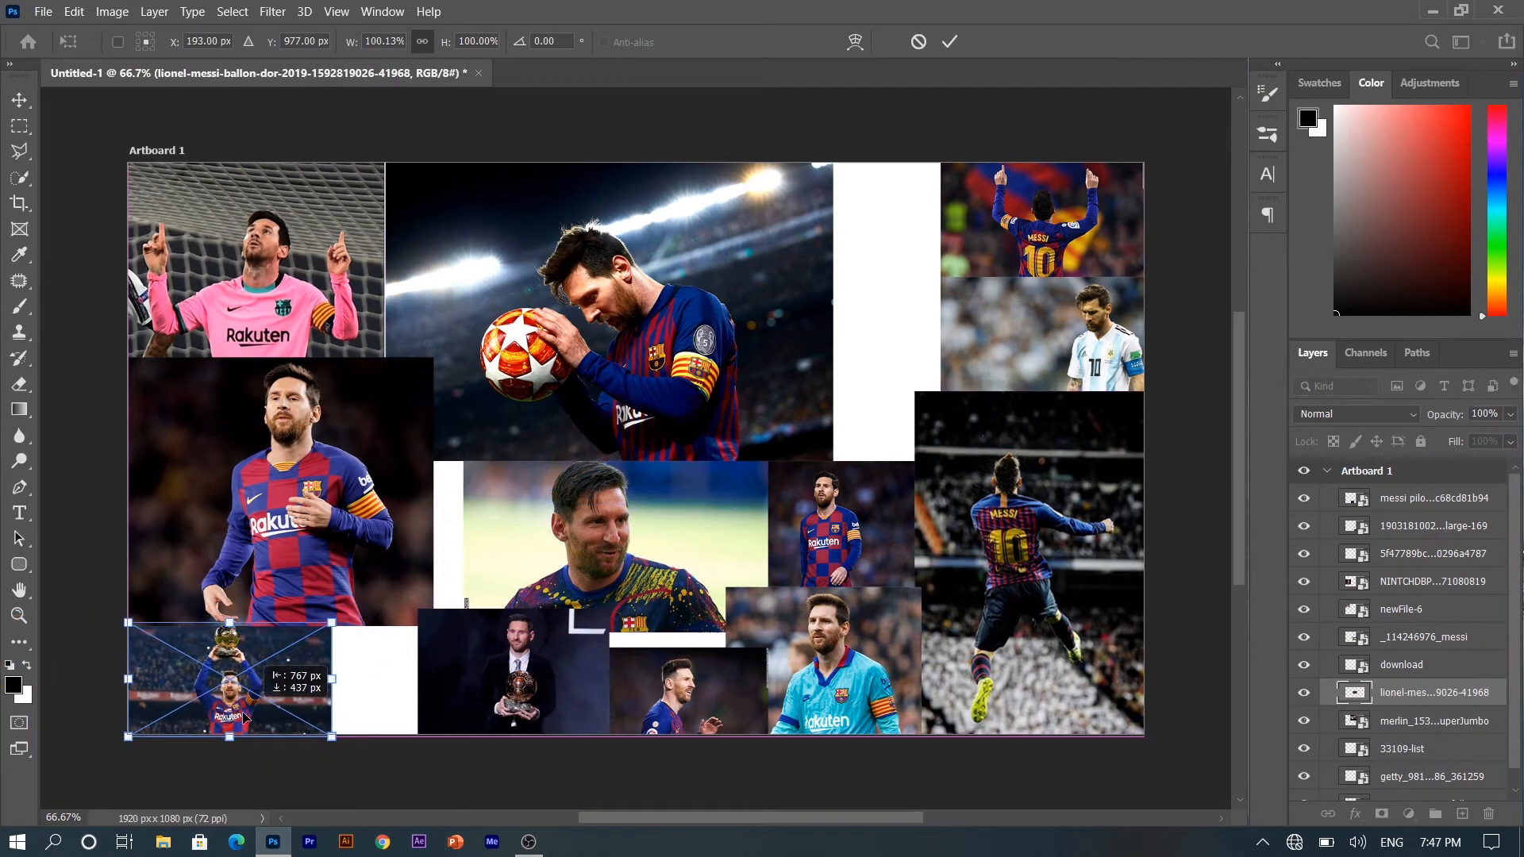
{"action": "key", "text": "Return"}
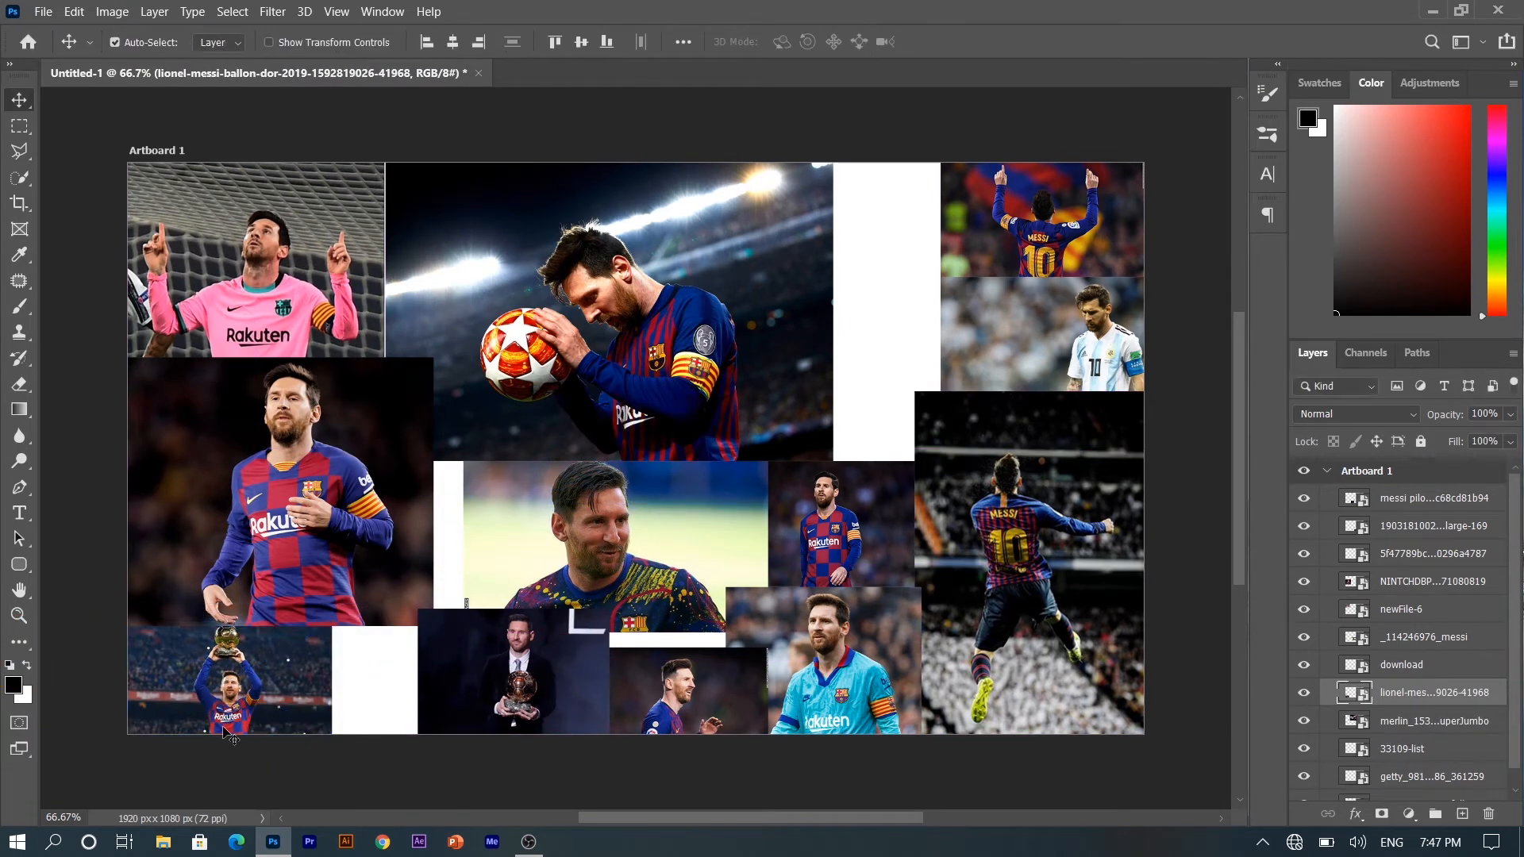
{"action": "left_click_drag", "start_coordinate": [233, 679], "coordinate": [236, 679]}
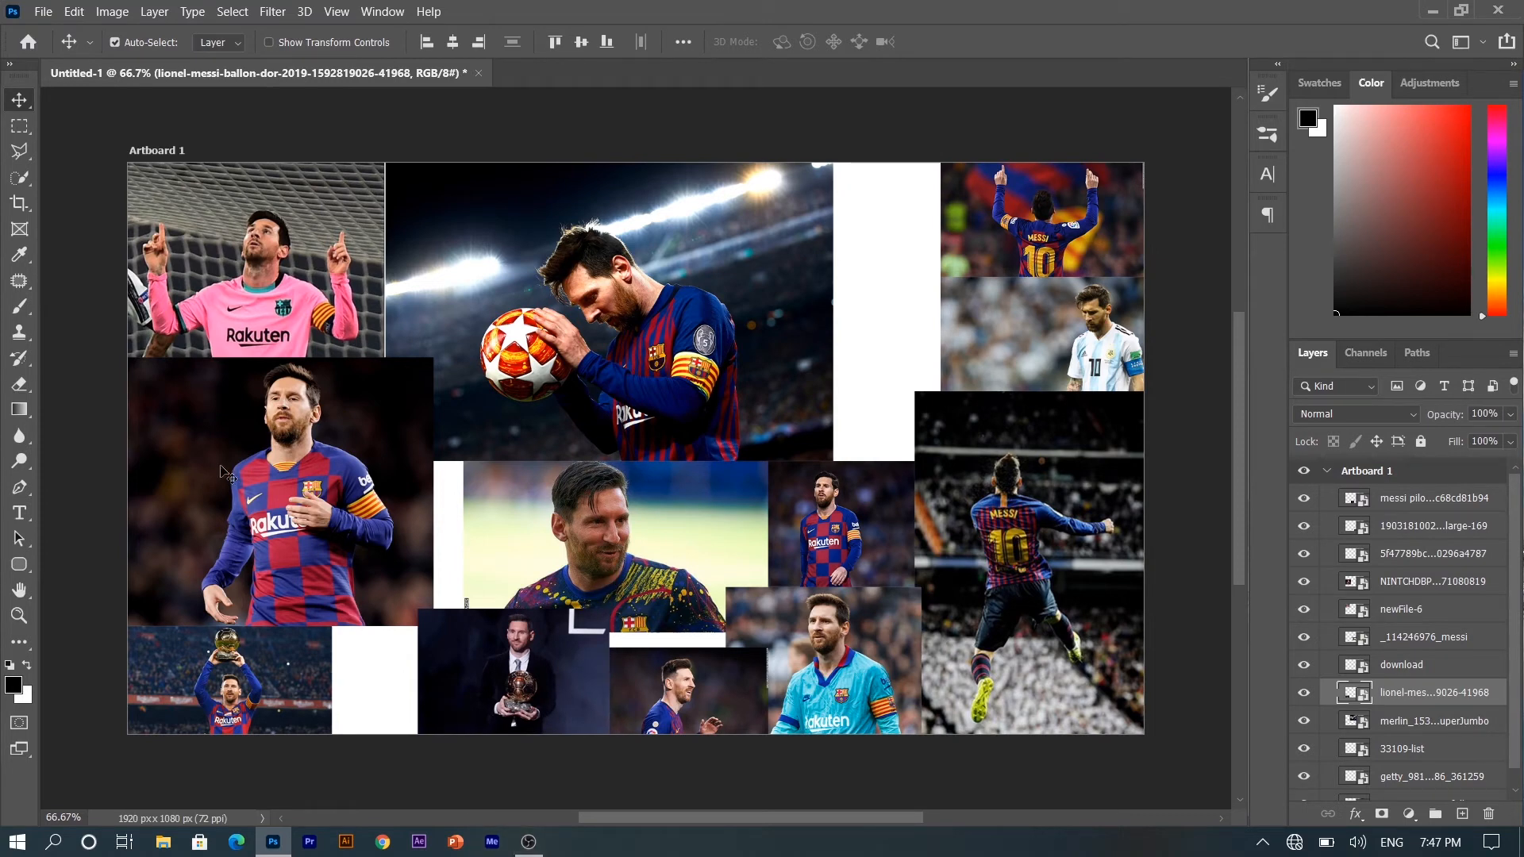
{"action": "left_click", "coordinate": [43, 11]}
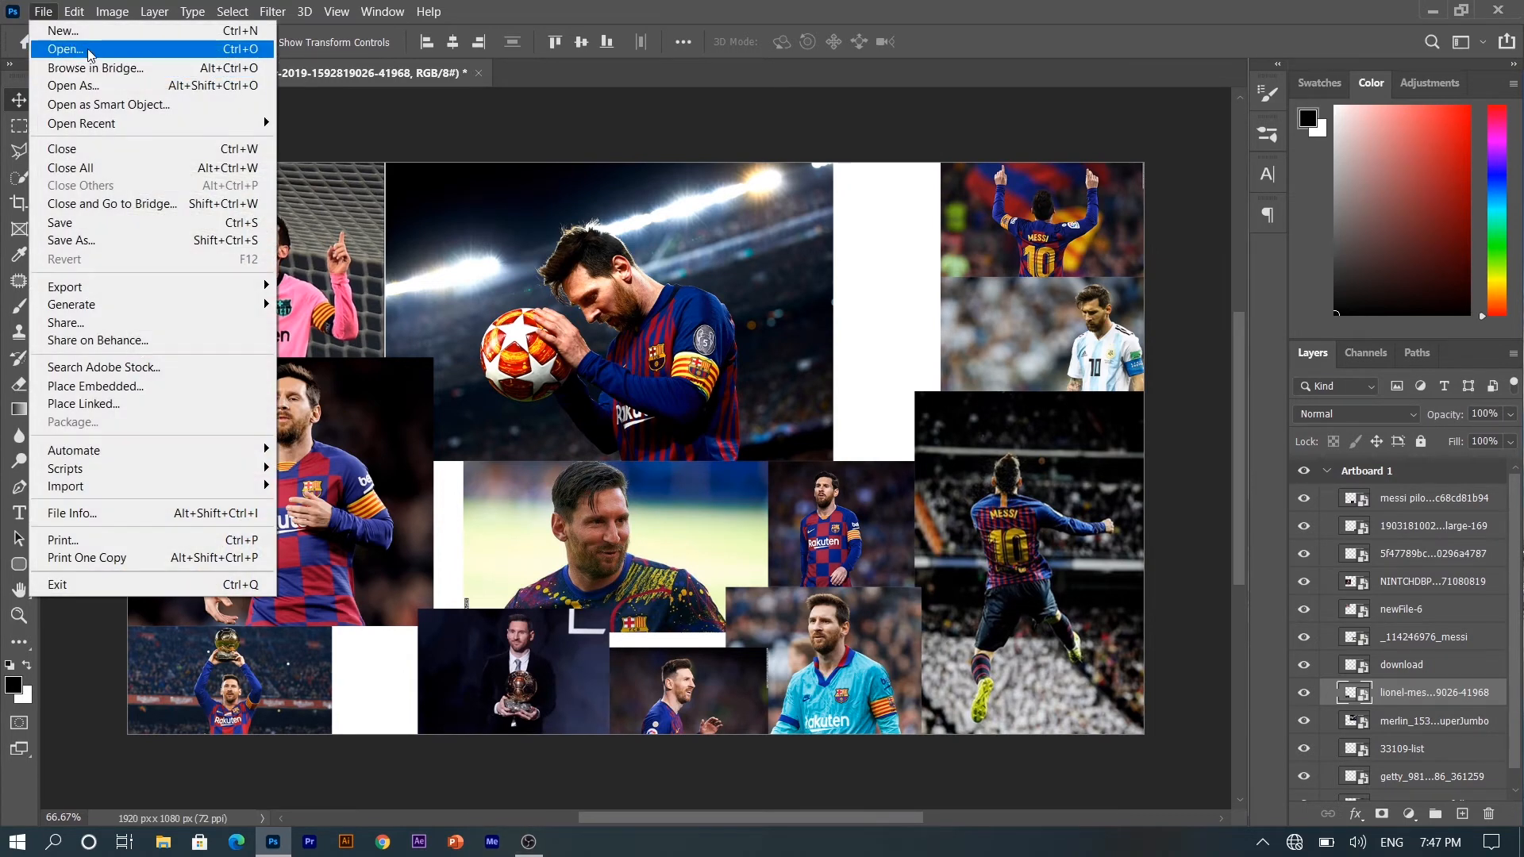
{"action": "left_click", "coordinate": [95, 387]}
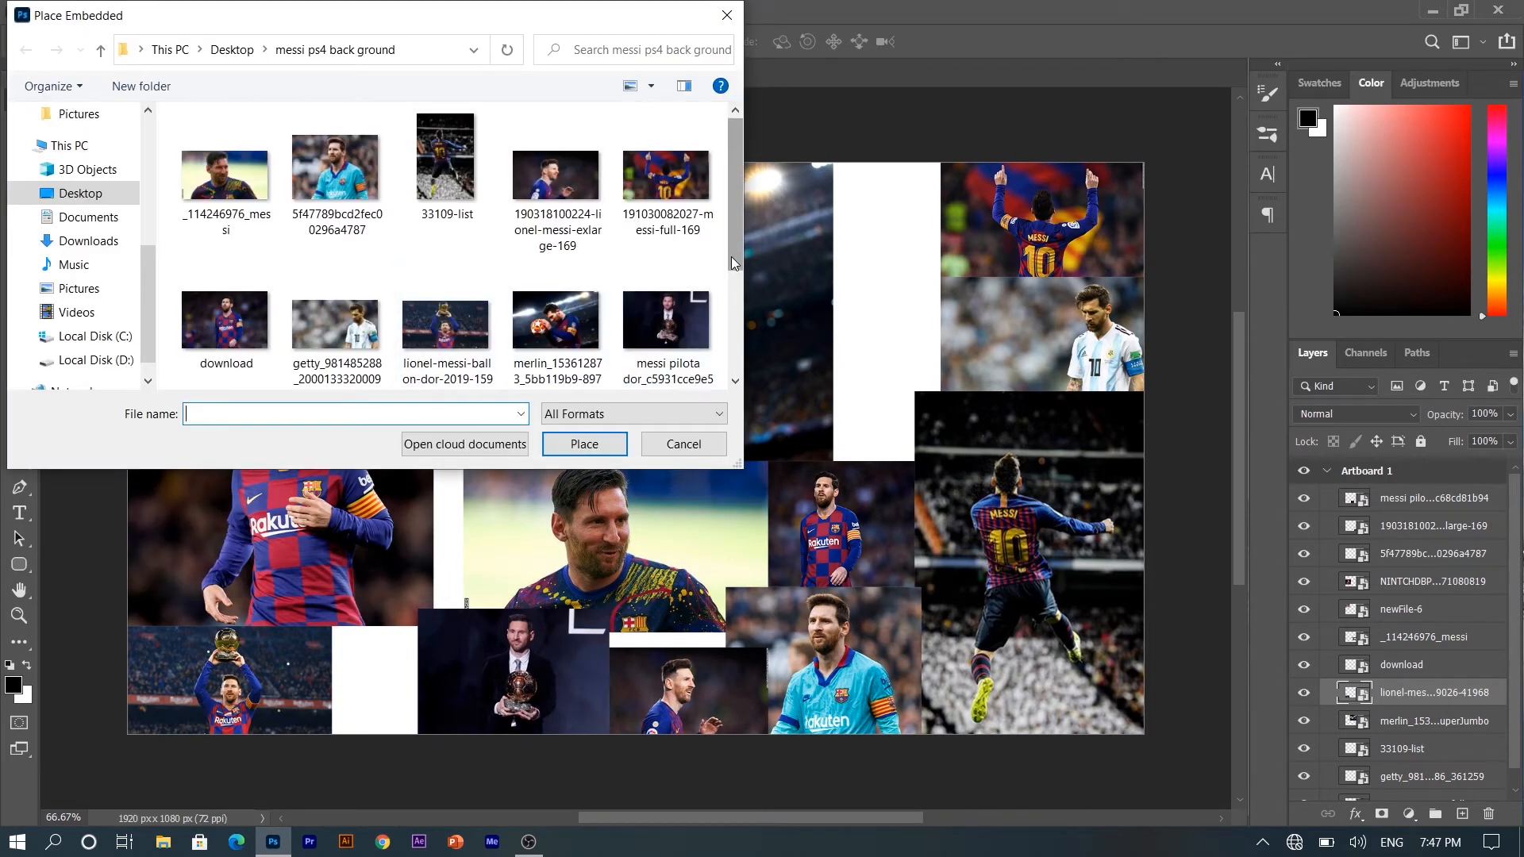
{"action": "left_click_drag", "start_coordinate": [732, 256], "coordinate": [745, 305]}
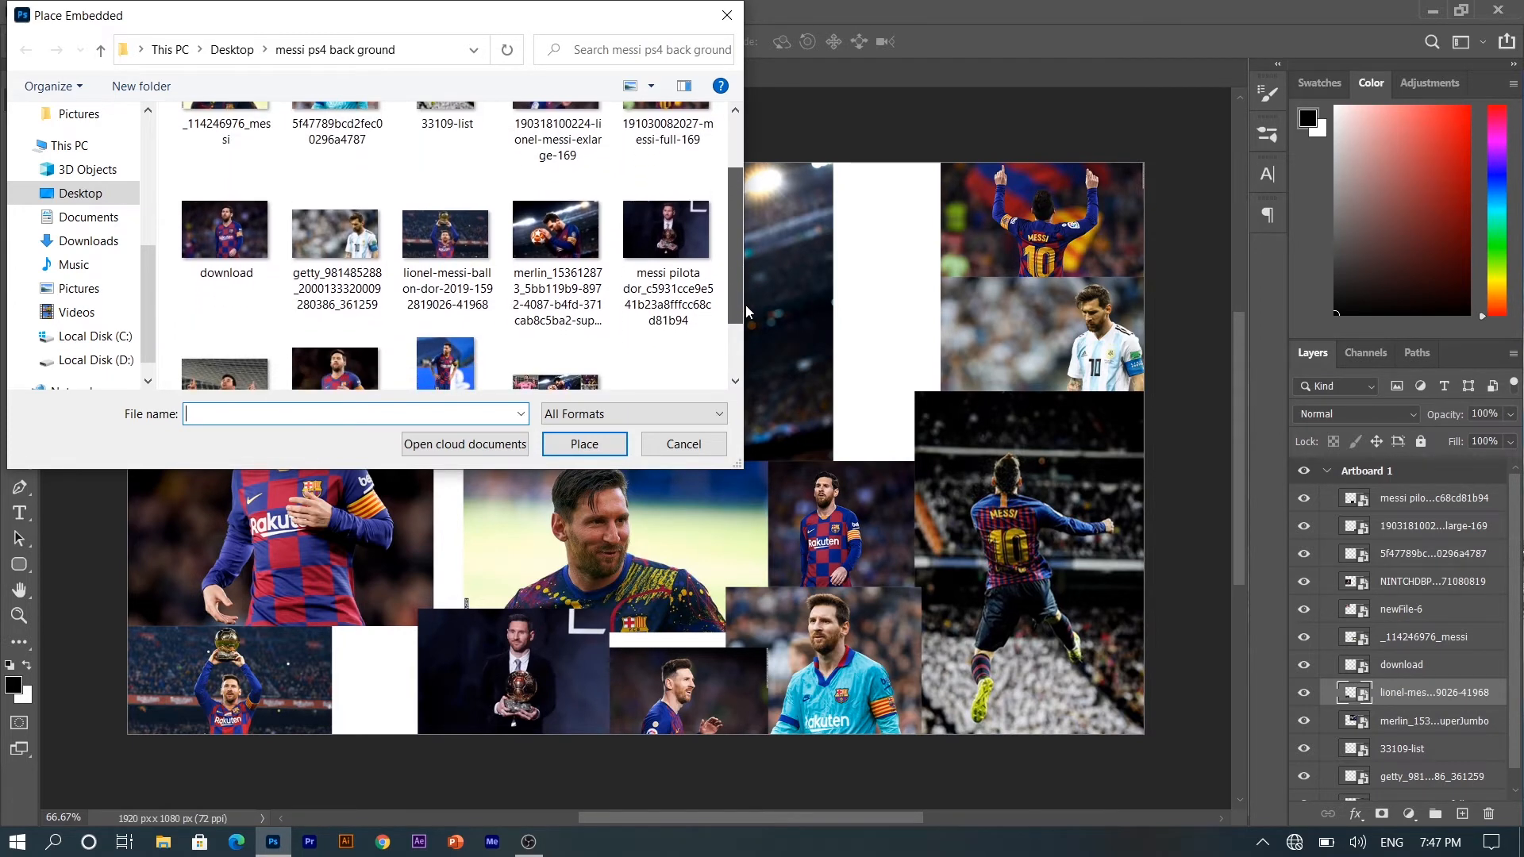
{"action": "left_click", "coordinate": [444, 362]}
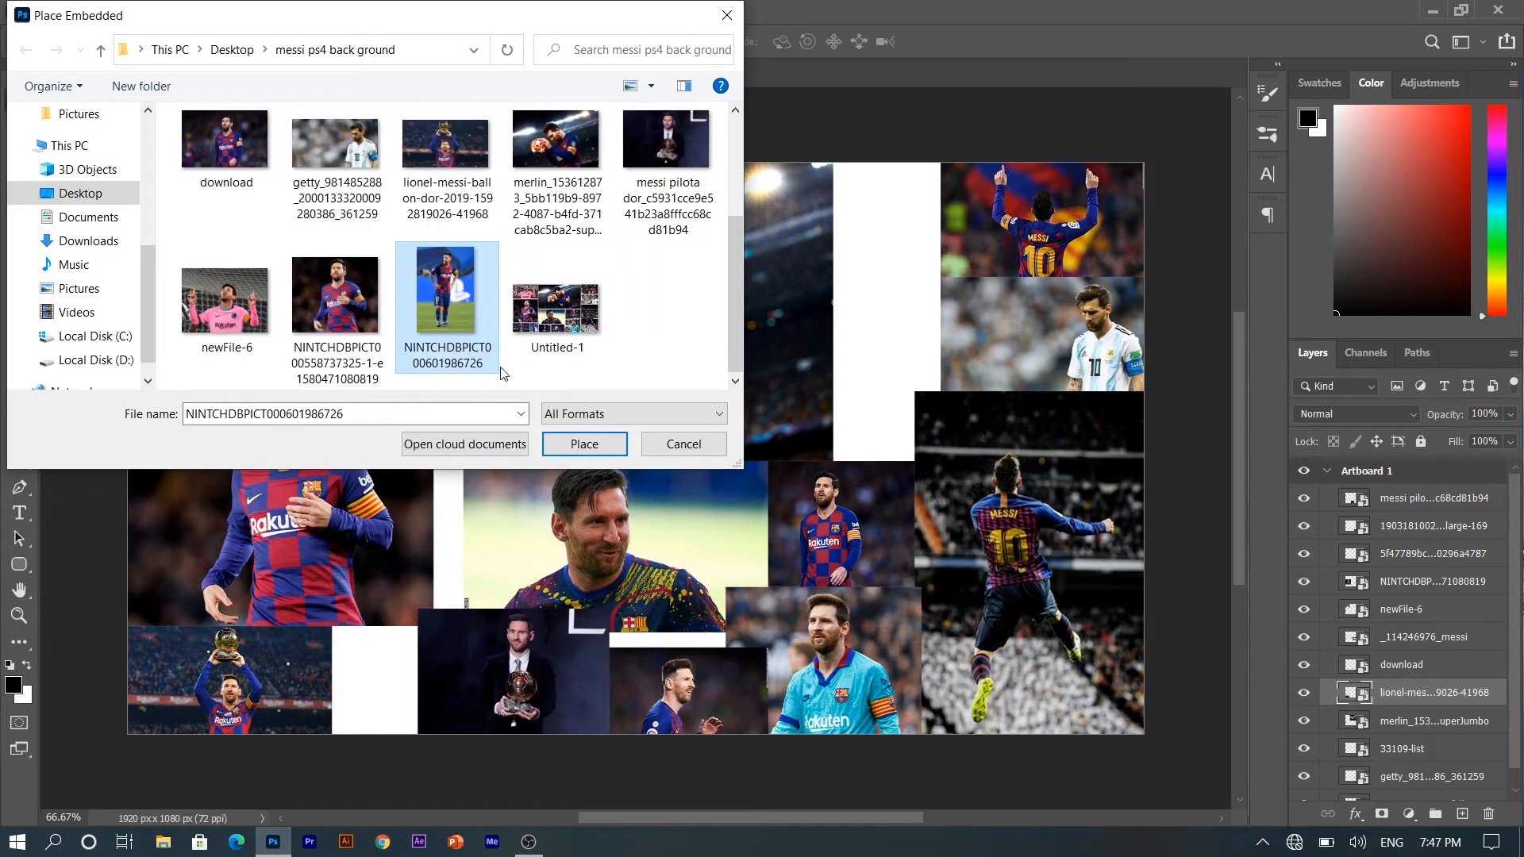
{"action": "left_click", "coordinate": [560, 443]}
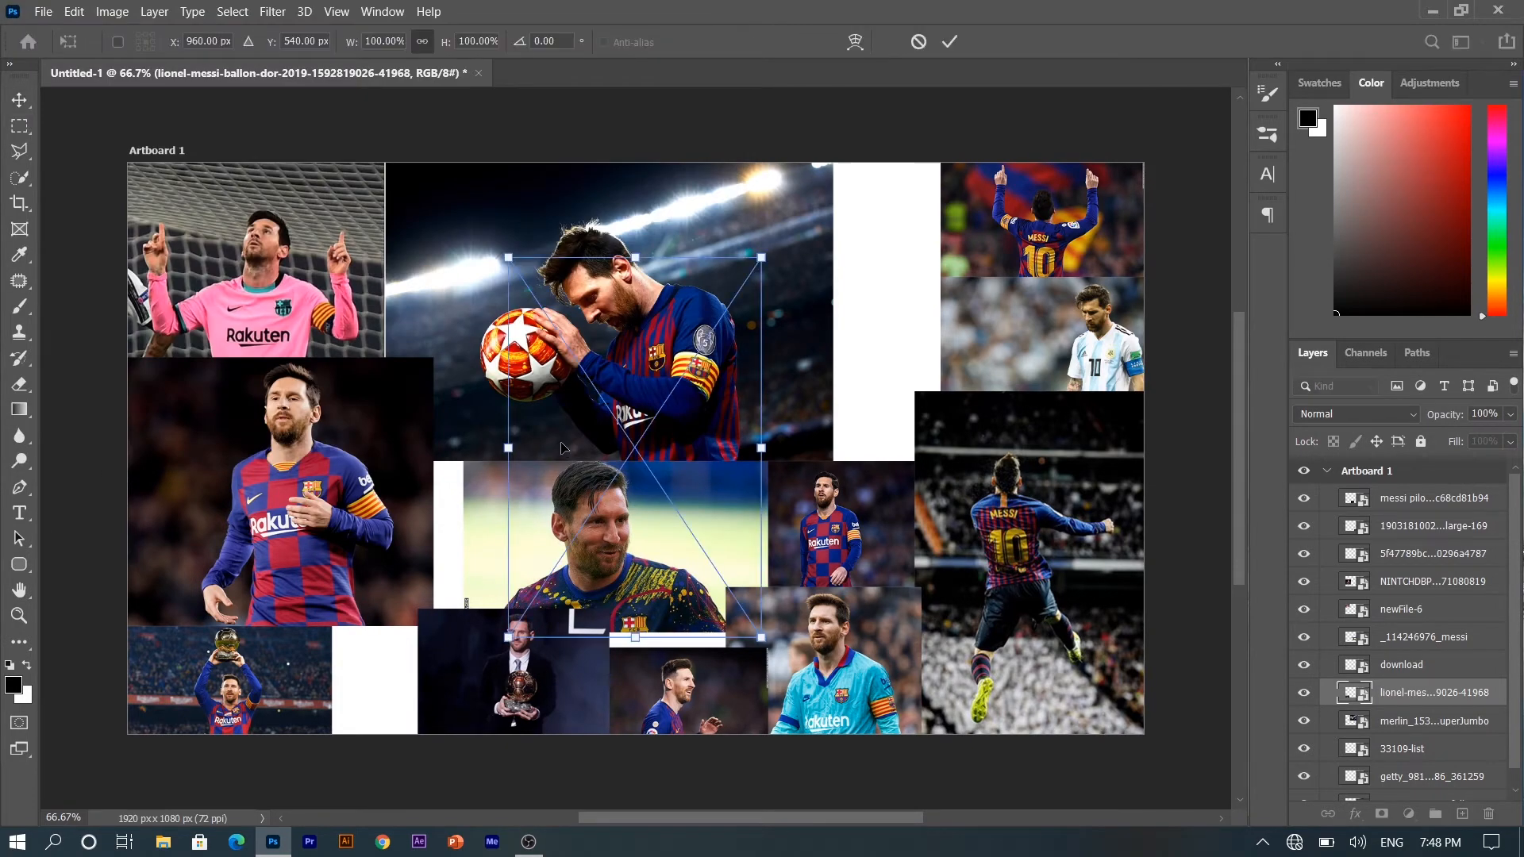
{"action": "left_click_drag", "start_coordinate": [762, 447], "coordinate": [635, 447]}
{"action": "left_click_drag", "start_coordinate": [520, 498], "coordinate": [481, 665]}
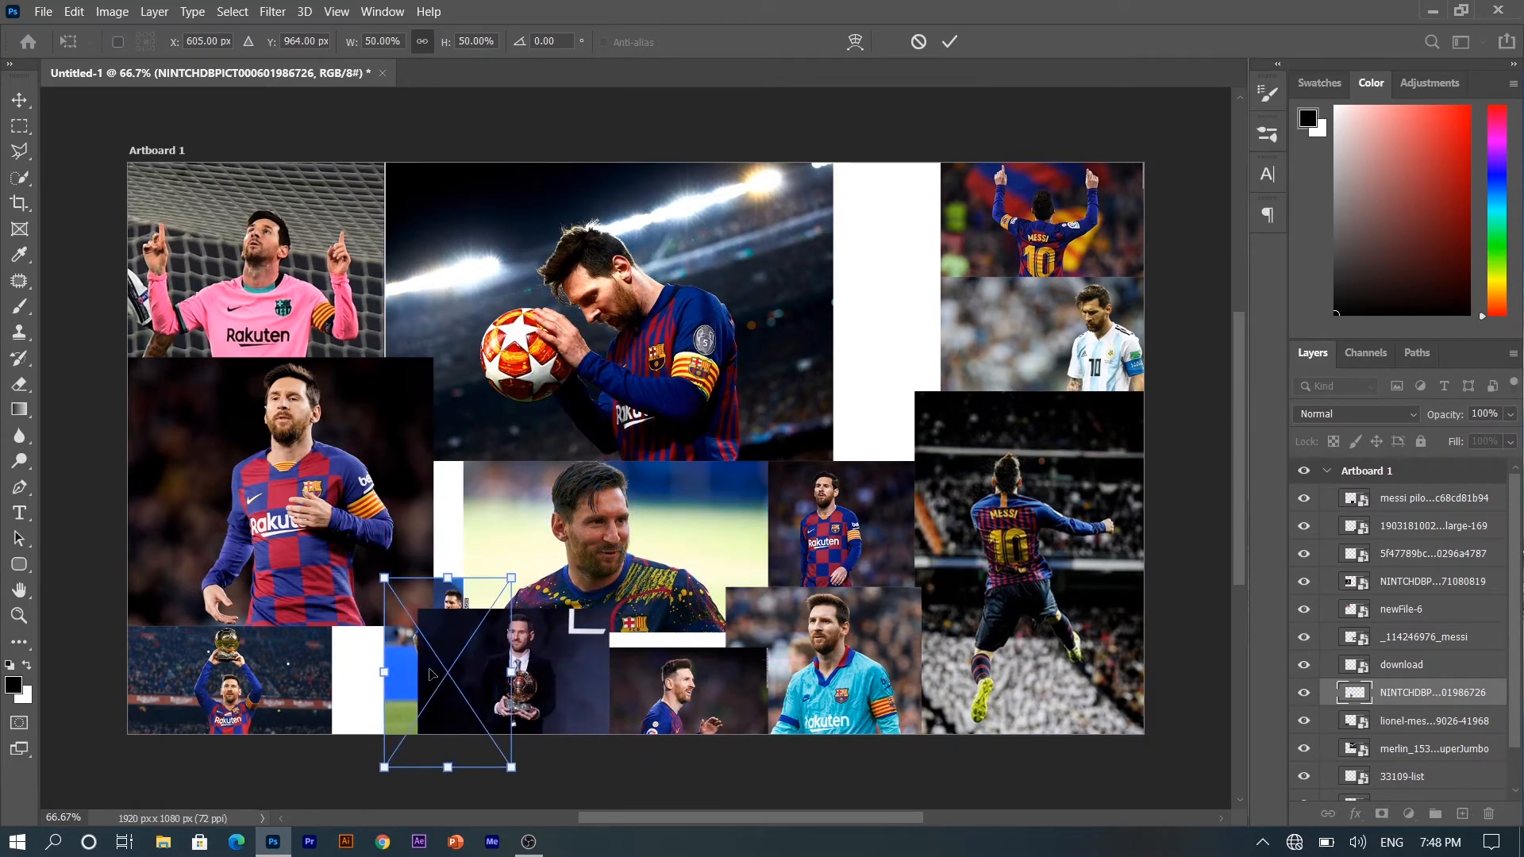
{"action": "left_click_drag", "start_coordinate": [364, 749], "coordinate": [377, 720]}
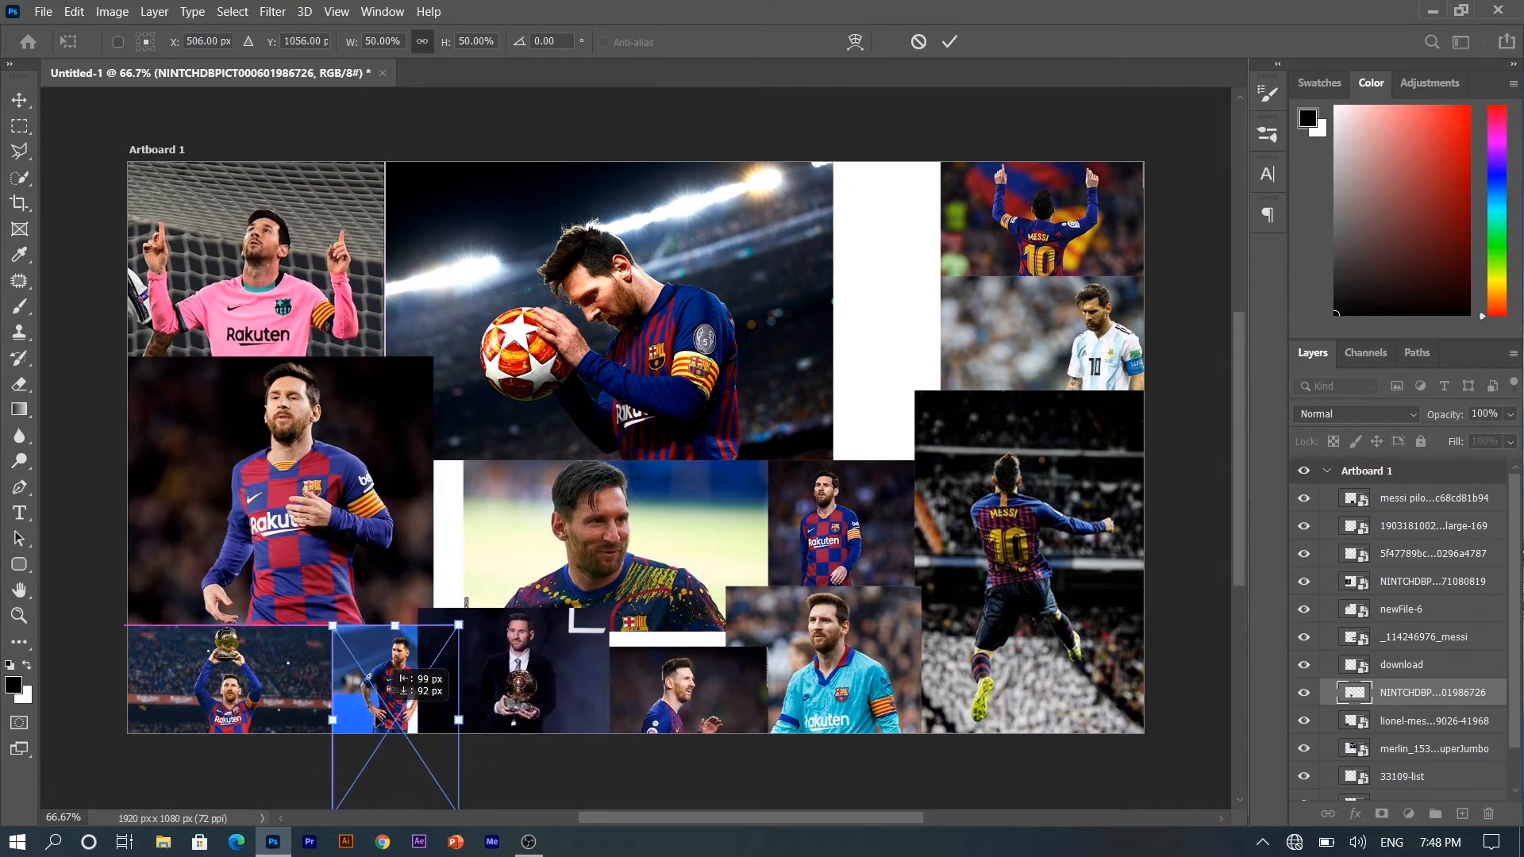
{"action": "left_click_drag", "start_coordinate": [459, 723], "coordinate": [381, 699]}
{"action": "key", "text": "Return"}
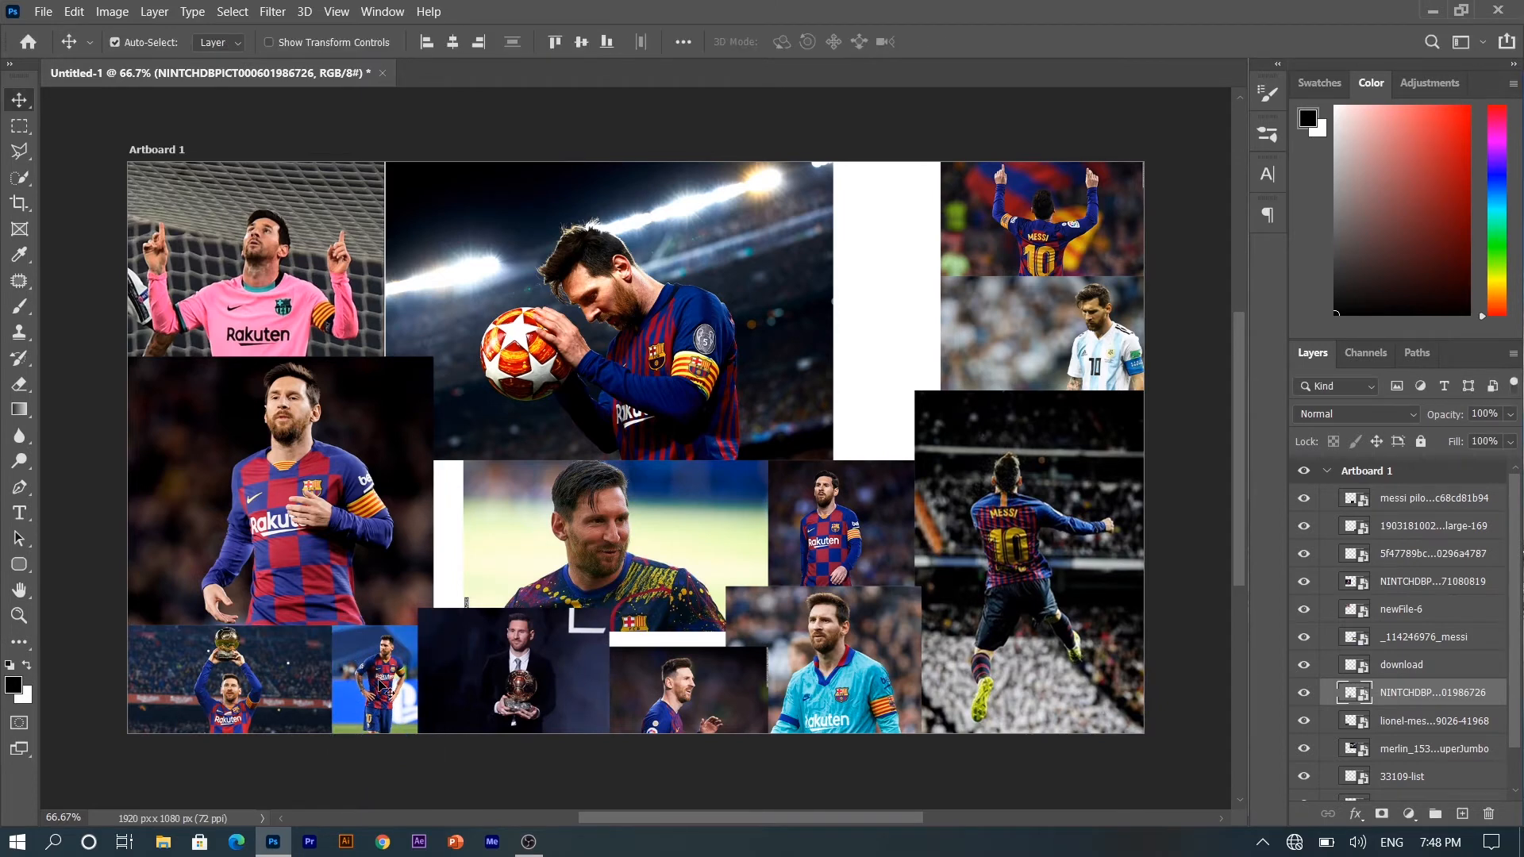
- Enlarge the merlin ball photo slightly from its upper-left corner and bring its layer to the top of the artboard's layer stack
{"action": "left_click", "coordinate": [759, 373]}
{"action": "key", "text": "ctrl+t"}
{"action": "left_click_drag", "start_coordinate": [834, 311], "coordinate": [868, 309]}
{"action": "key", "text": "Return"}
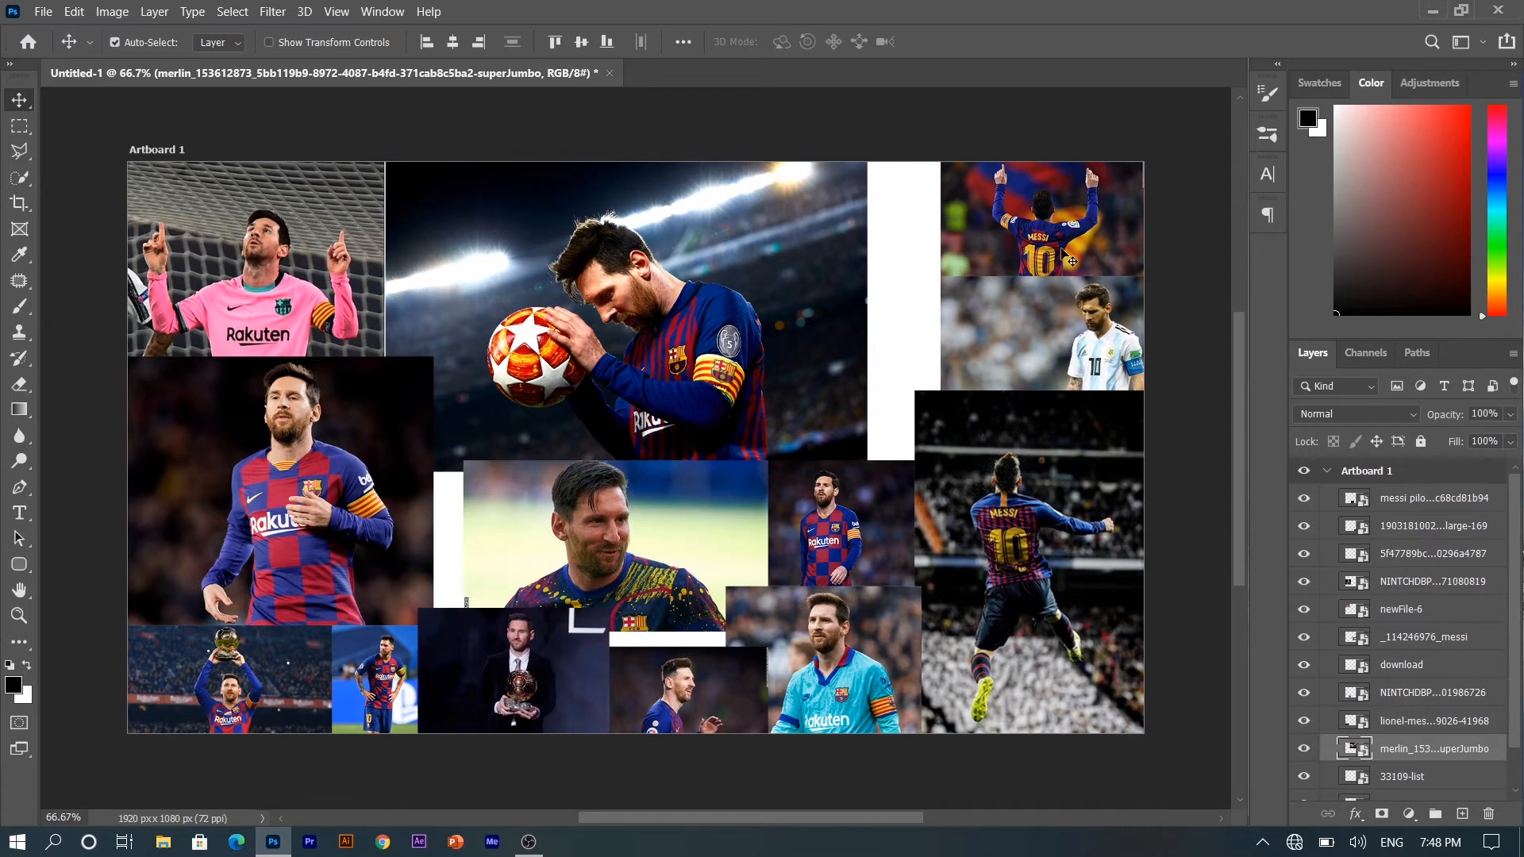
{"action": "left_click", "coordinate": [1069, 260]}
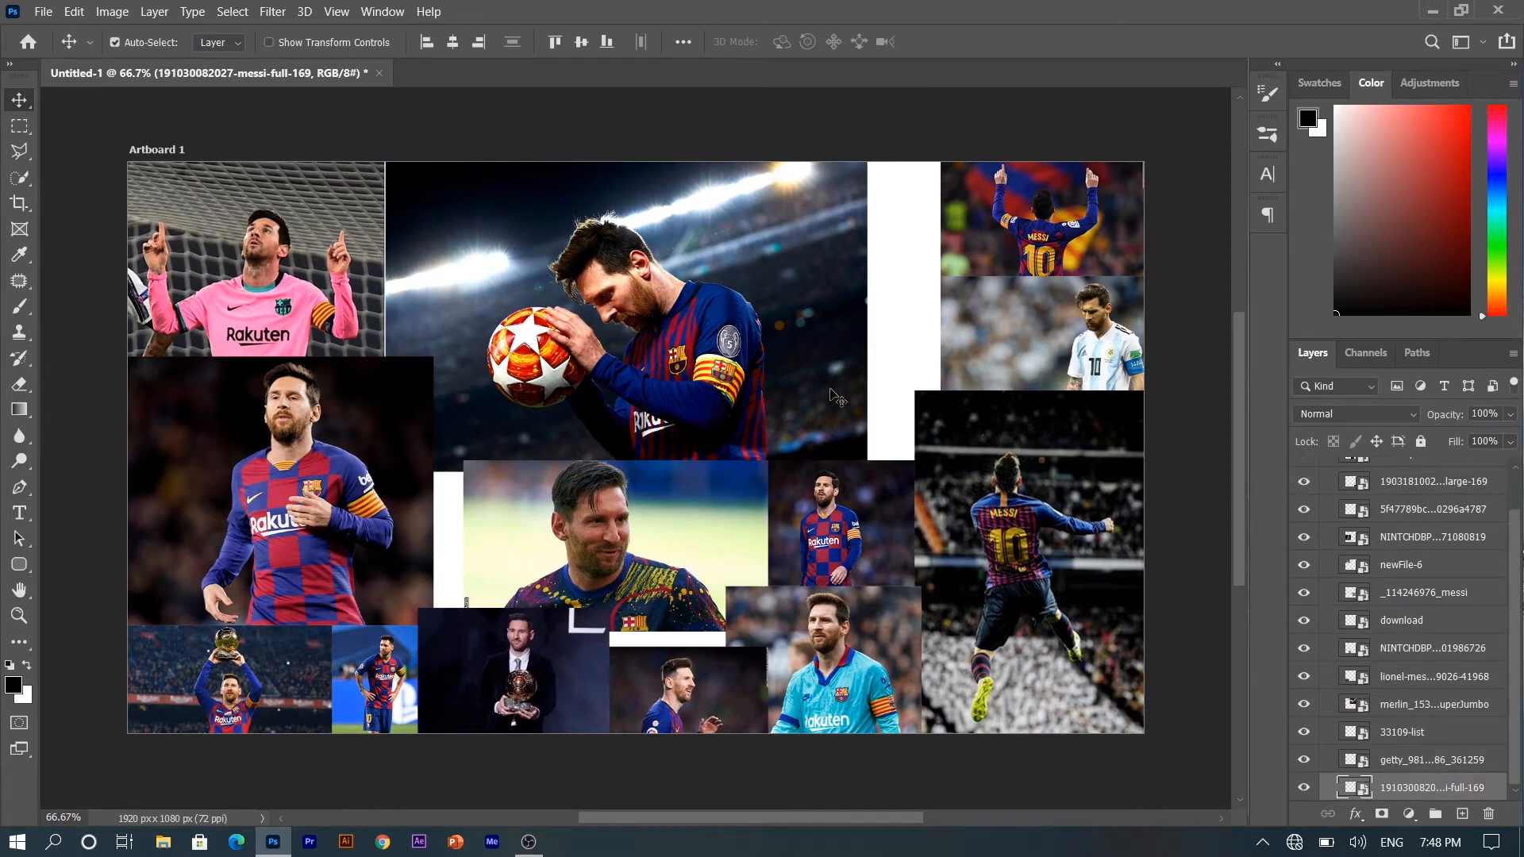
{"action": "left_click", "coordinate": [1052, 486]}
{"action": "left_click_drag", "start_coordinate": [1432, 705], "coordinate": [1438, 502]}
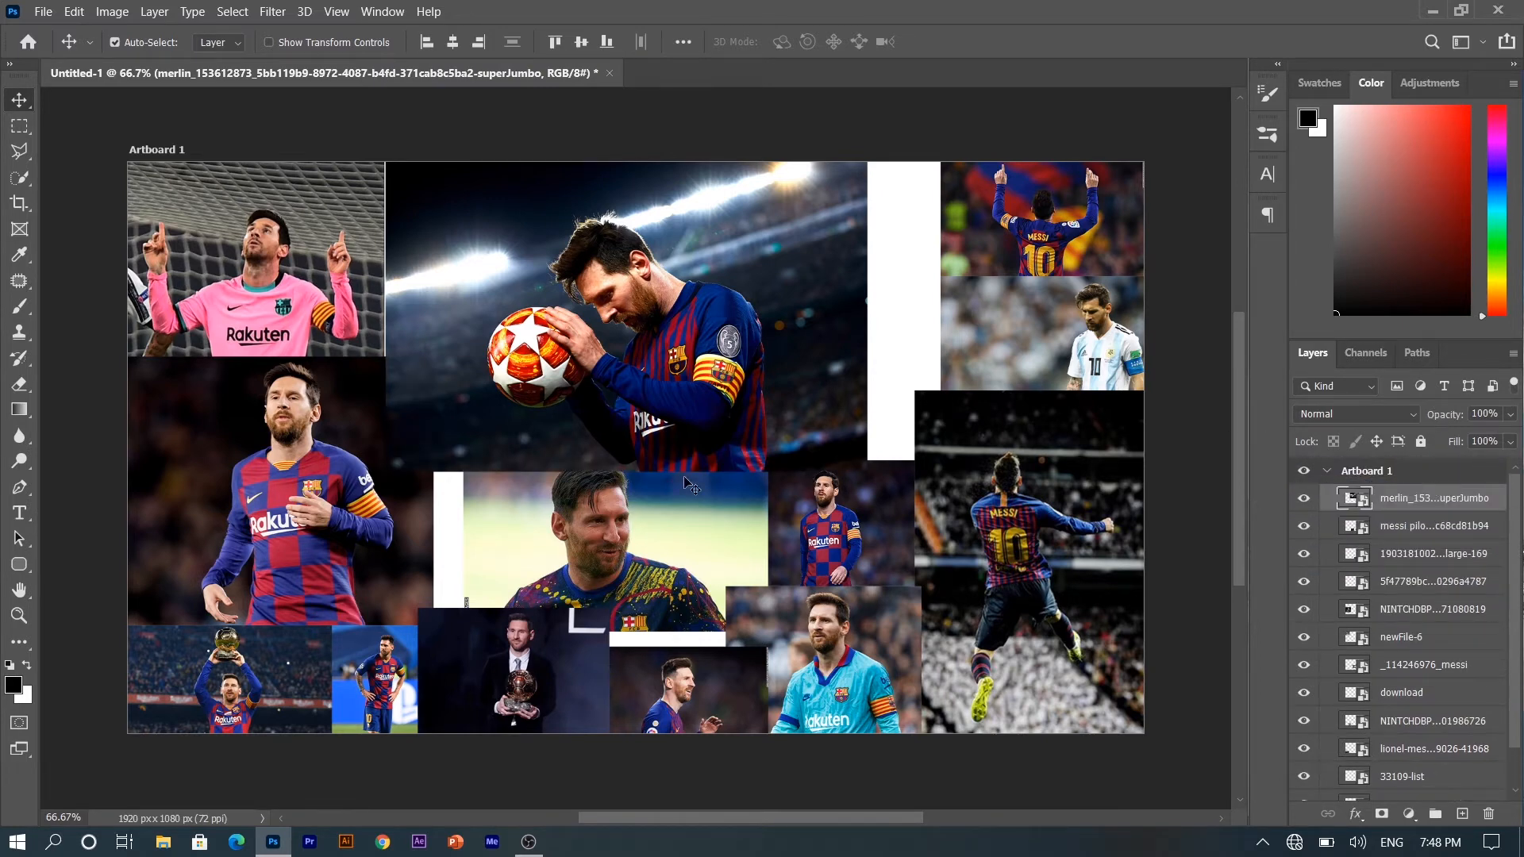
- Move the _114246976_messi photo left against the neighbouring photo and slightly down, and place its layer directly below the merlin layer
{"action": "left_click_drag", "start_coordinate": [633, 548], "coordinate": [605, 547]}
{"action": "left_click_drag", "start_coordinate": [1403, 667], "coordinate": [1387, 514]}
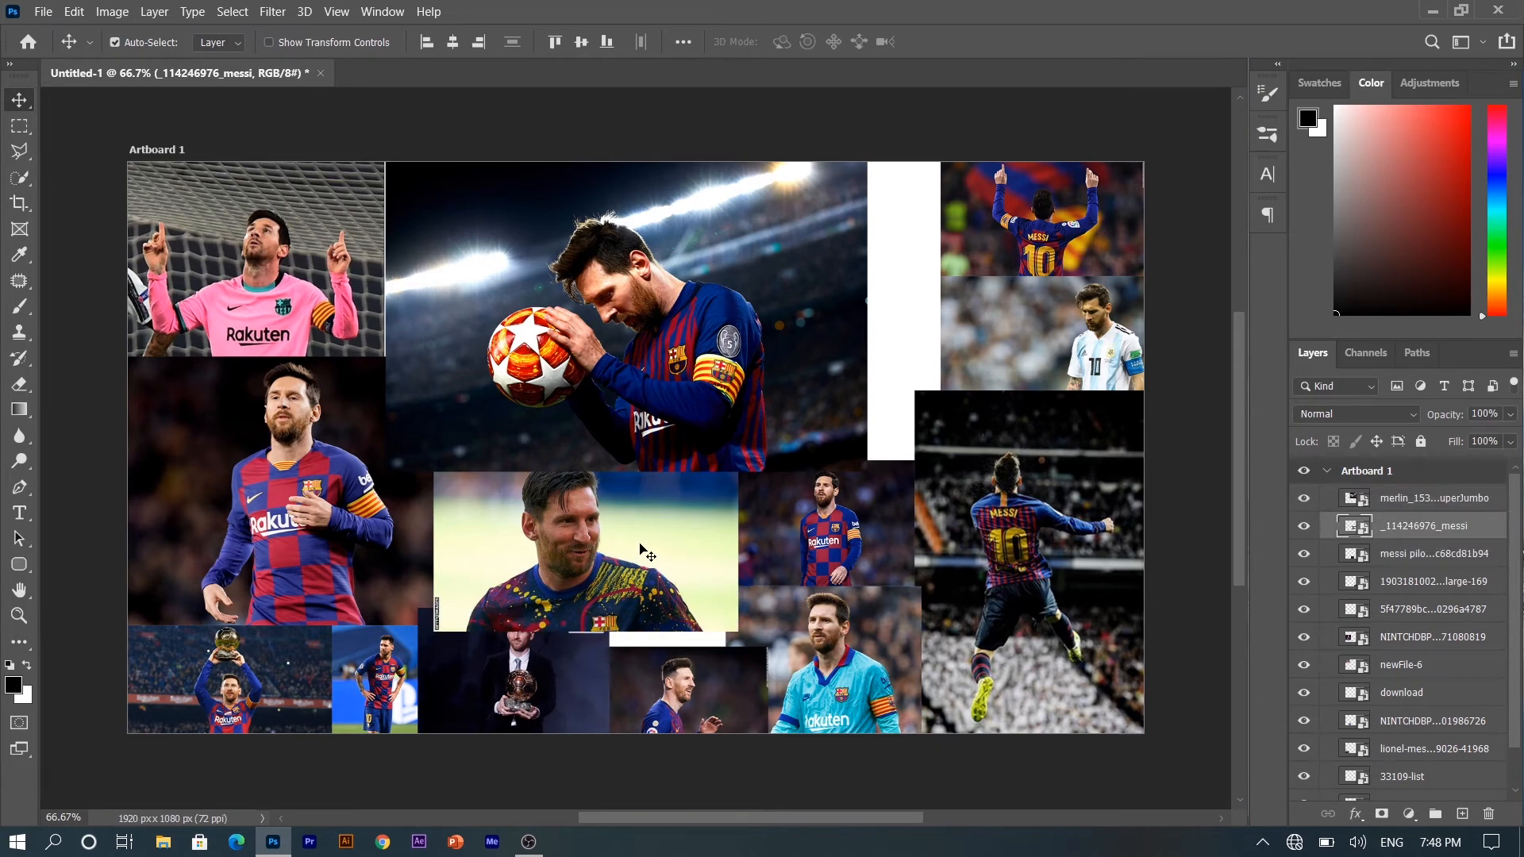
{"action": "left_click_drag", "start_coordinate": [642, 548], "coordinate": [635, 562]}
- Scale the messi pilota dor photo to about 72% so it fits beneath the _114246976_messi photo at the artboard's bottom edge
{"action": "left_click", "coordinate": [514, 709]}
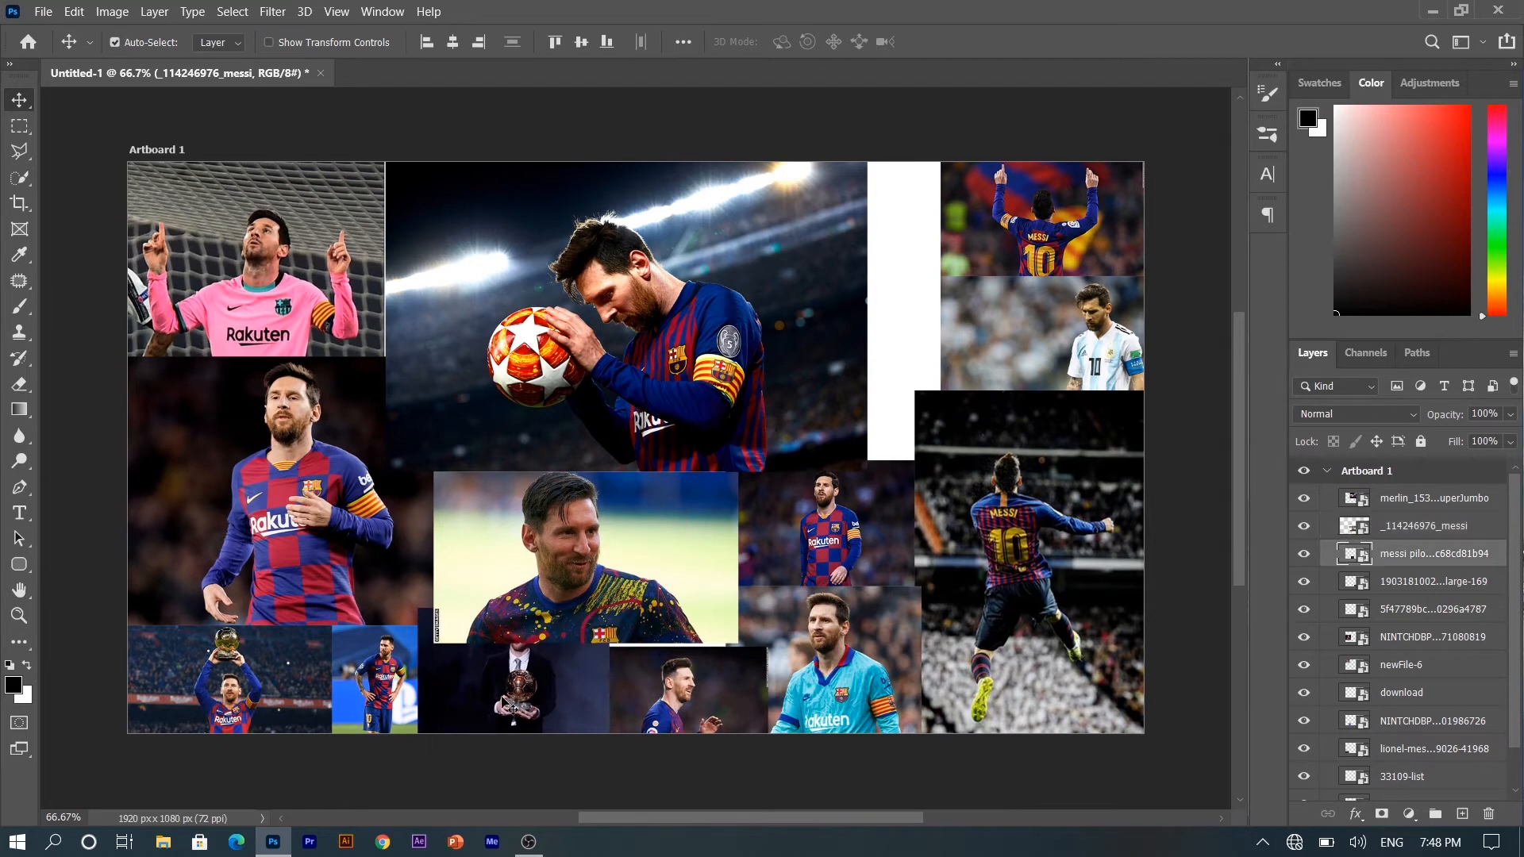
{"action": "key", "text": "ctrl+t"}
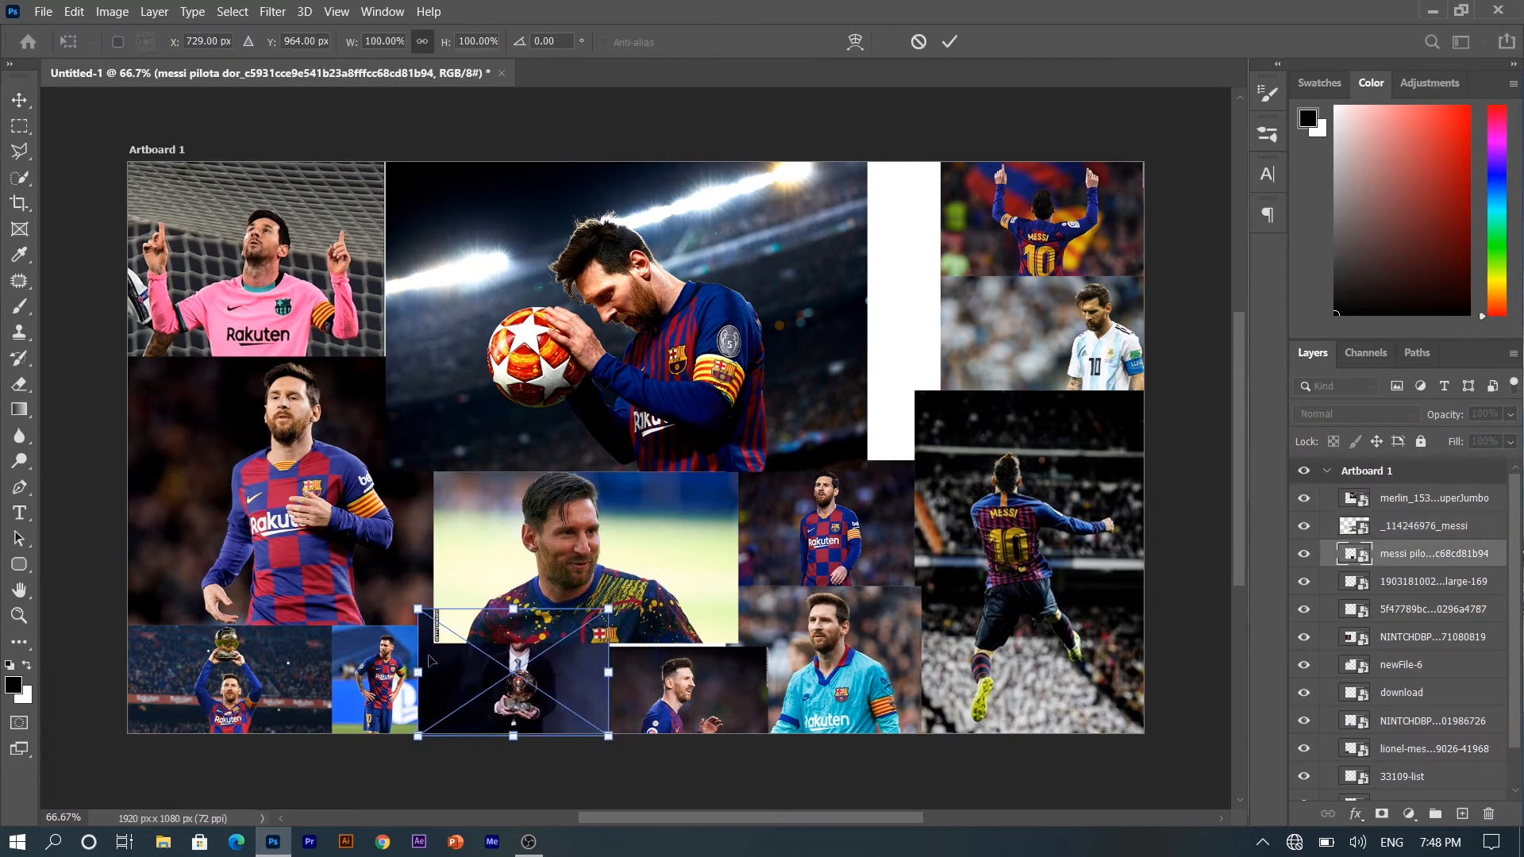
{"action": "left_click_drag", "start_coordinate": [514, 608], "coordinate": [490, 688]}
{"action": "key", "text": "Return"}
- Move the lionel-messi-exlarge photo left against the messi pilota dor photo and scale it to about 164%
{"action": "left_click_drag", "start_coordinate": [747, 683], "coordinate": [709, 678]}
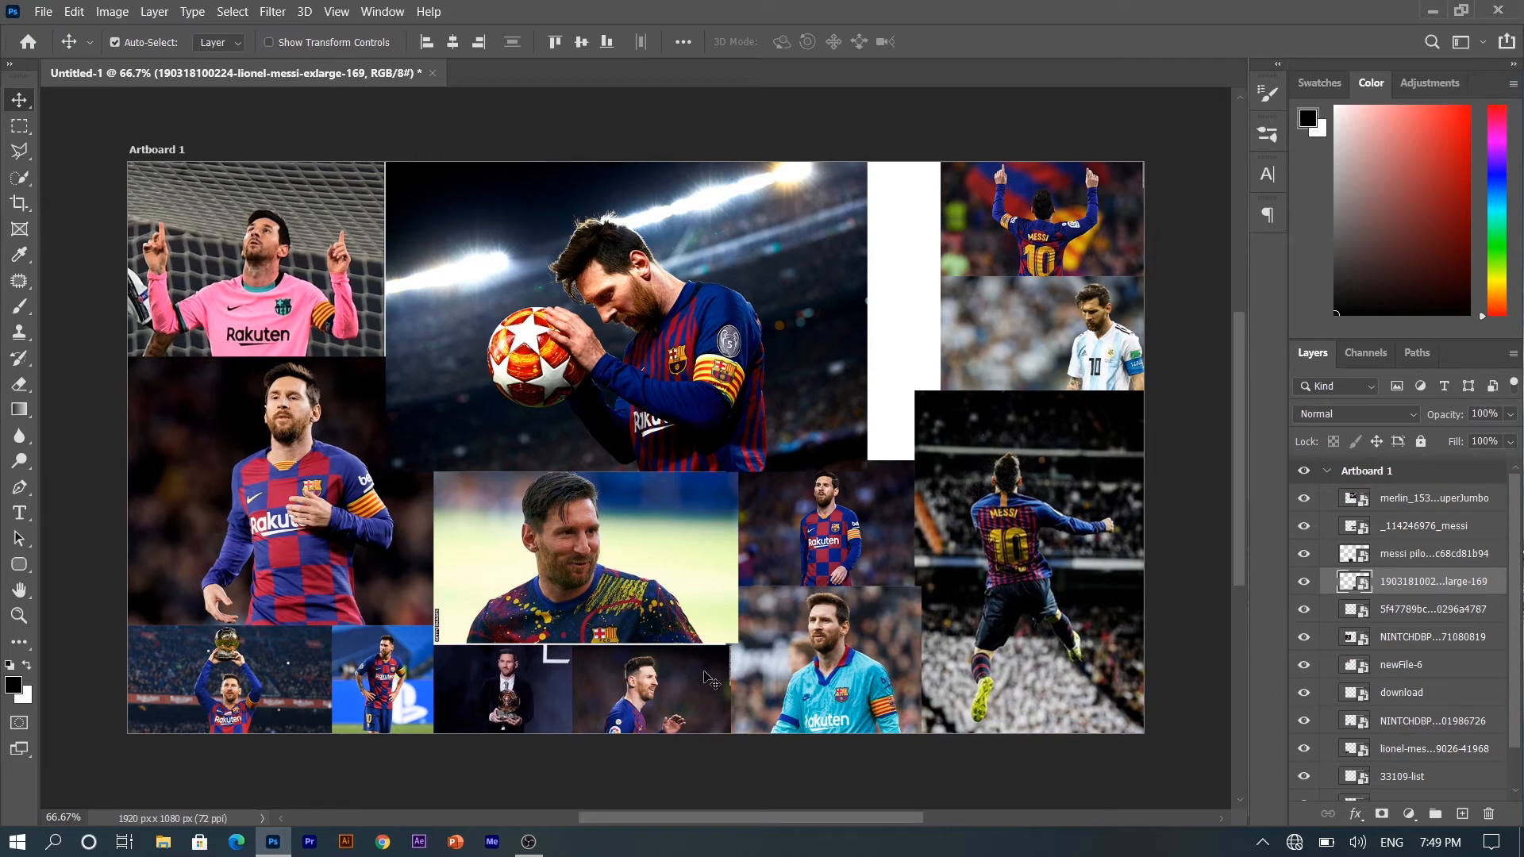
{"action": "key", "text": "ctrl+t"}
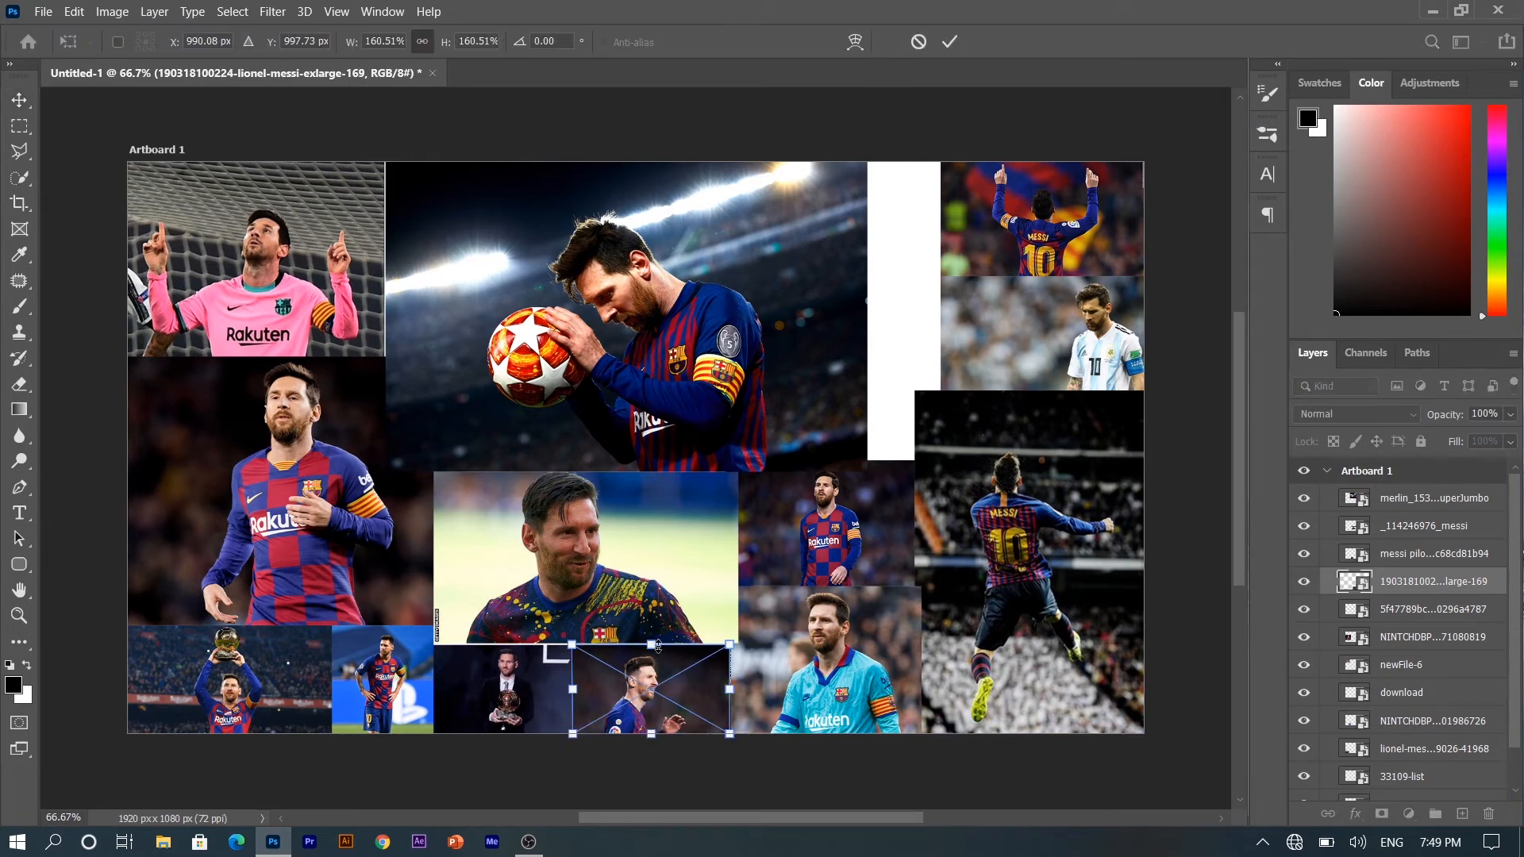
{"action": "left_click_drag", "start_coordinate": [658, 643], "coordinate": [658, 641]}
{"action": "key", "text": "Return"}
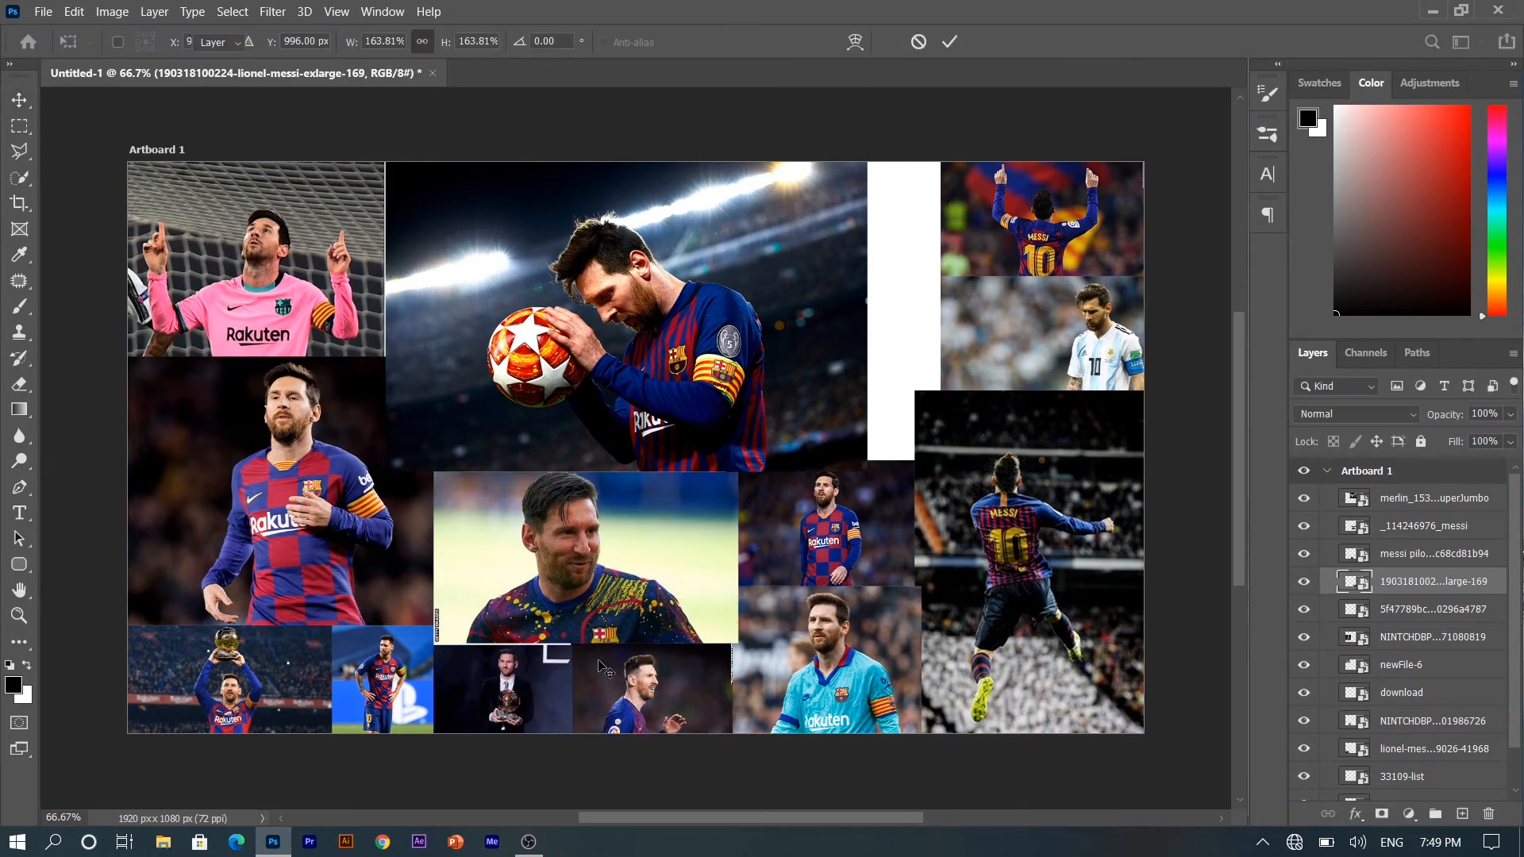
- Nudge the messi pilota dor photo slightly up and move the merlin ball photo left against the pink-shirt photo
{"action": "left_click", "coordinate": [506, 709], "text": "ctrl"}
{"action": "key", "text": "ctrl+t"}
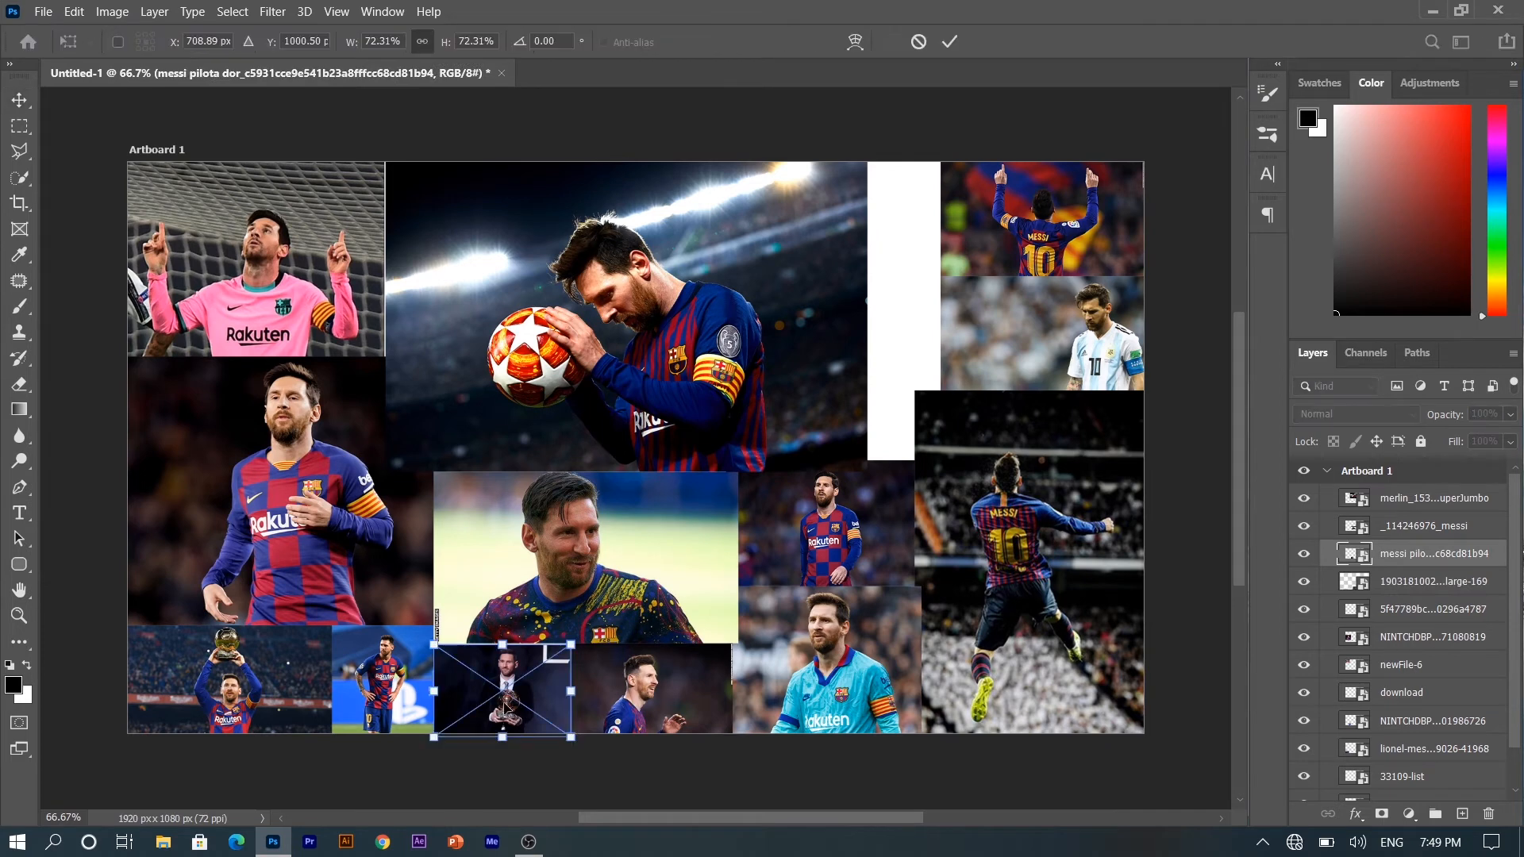
{"action": "left_click_drag", "start_coordinate": [506, 691], "coordinate": [508, 687]}
{"action": "key", "text": "Return"}
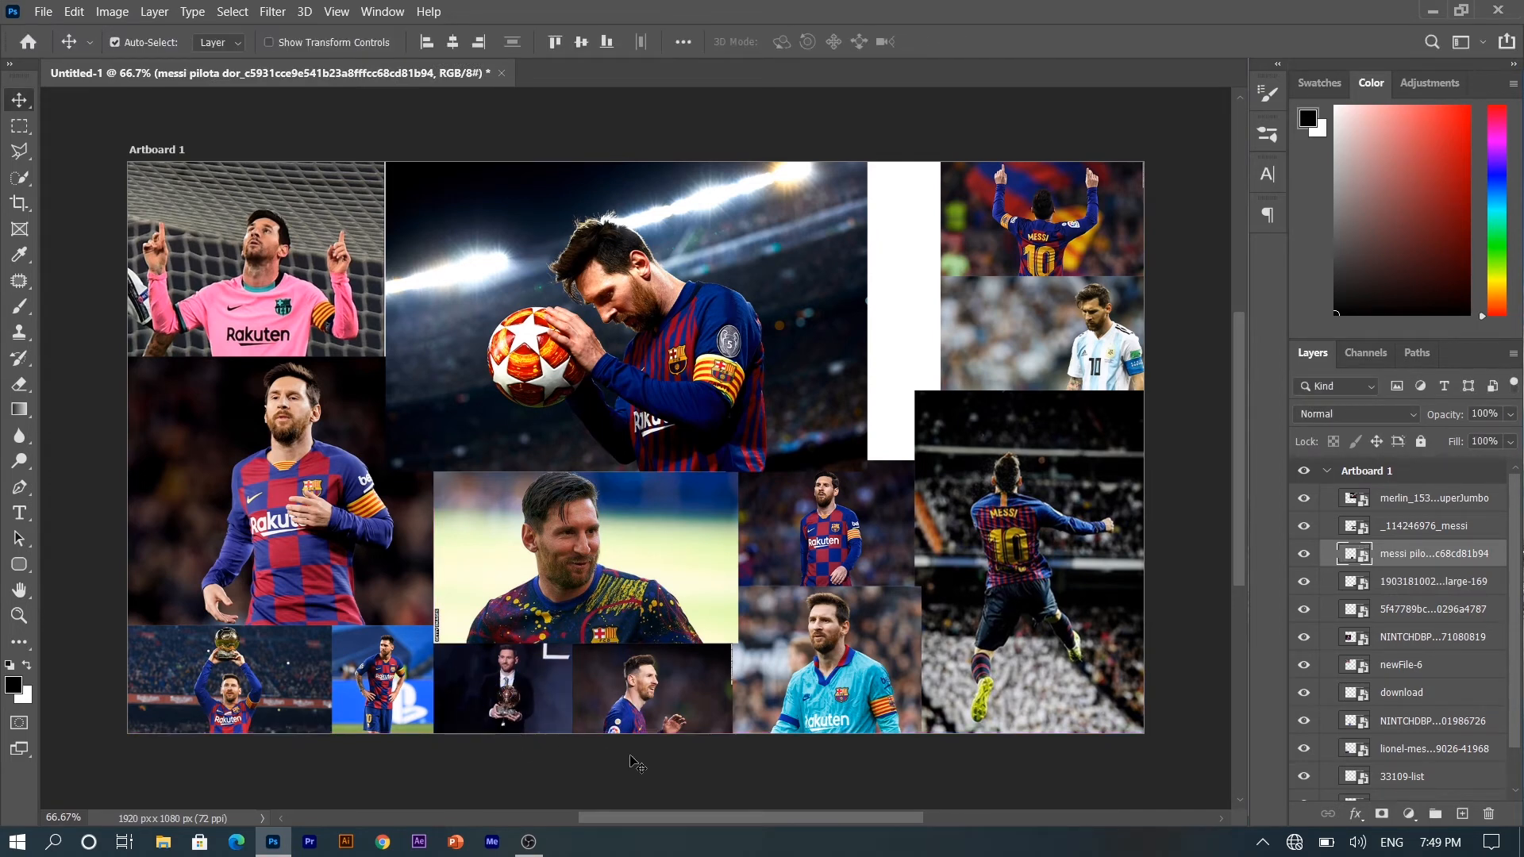
{"action": "left_click", "coordinate": [786, 409]}
{"action": "left_click_drag", "start_coordinate": [775, 403], "coordinate": [773, 402]}
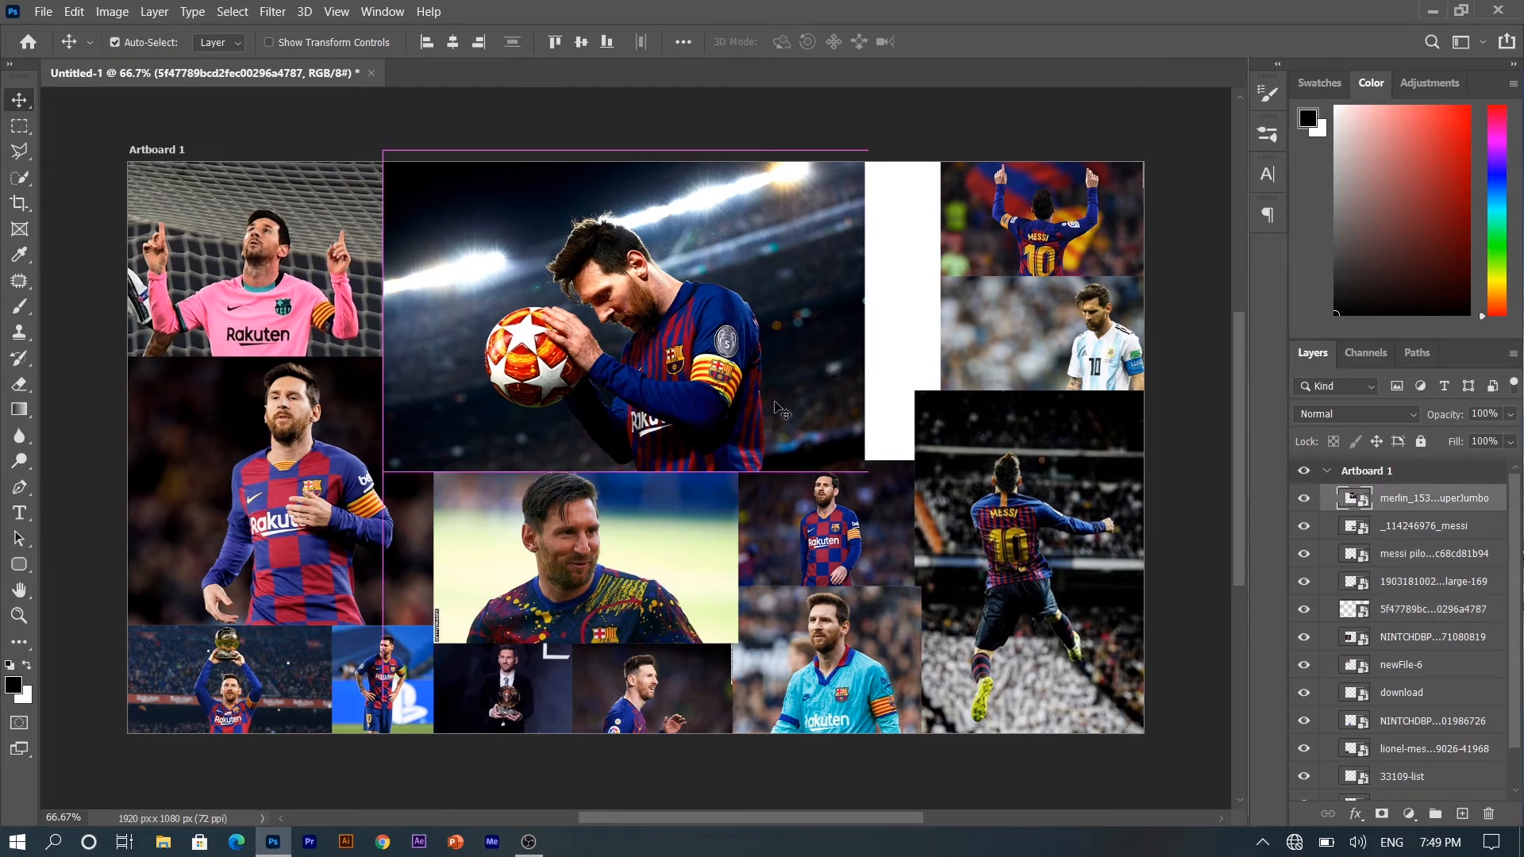
- Scale the getty photo of the white-and-blue shirt to about 27.45% so it reaches left to the merlin photo
{"action": "left_click", "coordinate": [1064, 340]}
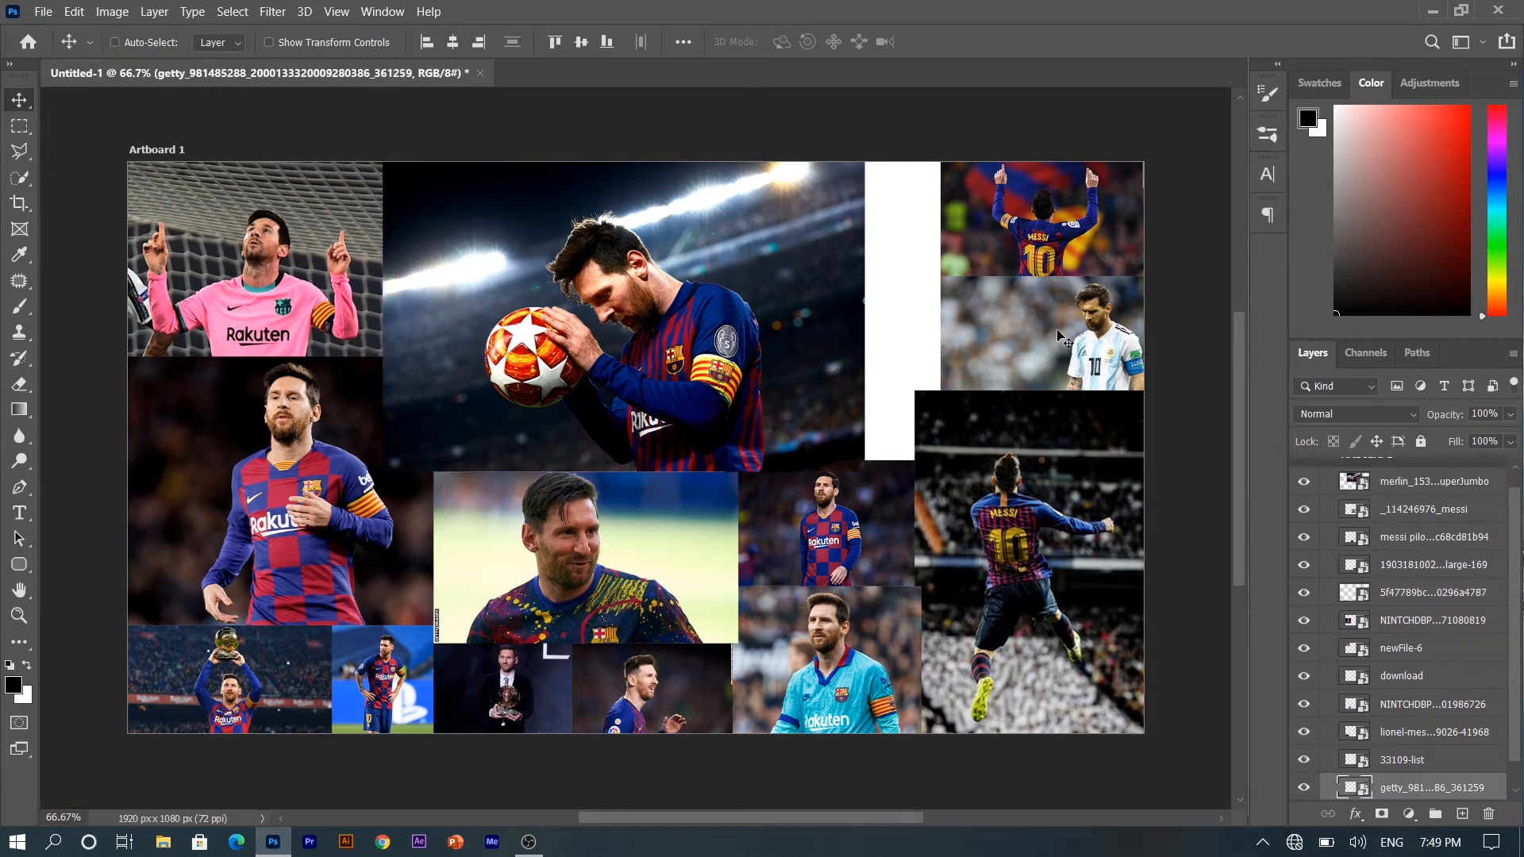
{"action": "key", "text": "ctrl+t"}
{"action": "left_click_drag", "start_coordinate": [941, 333], "coordinate": [859, 347]}
{"action": "key", "text": "Return"}
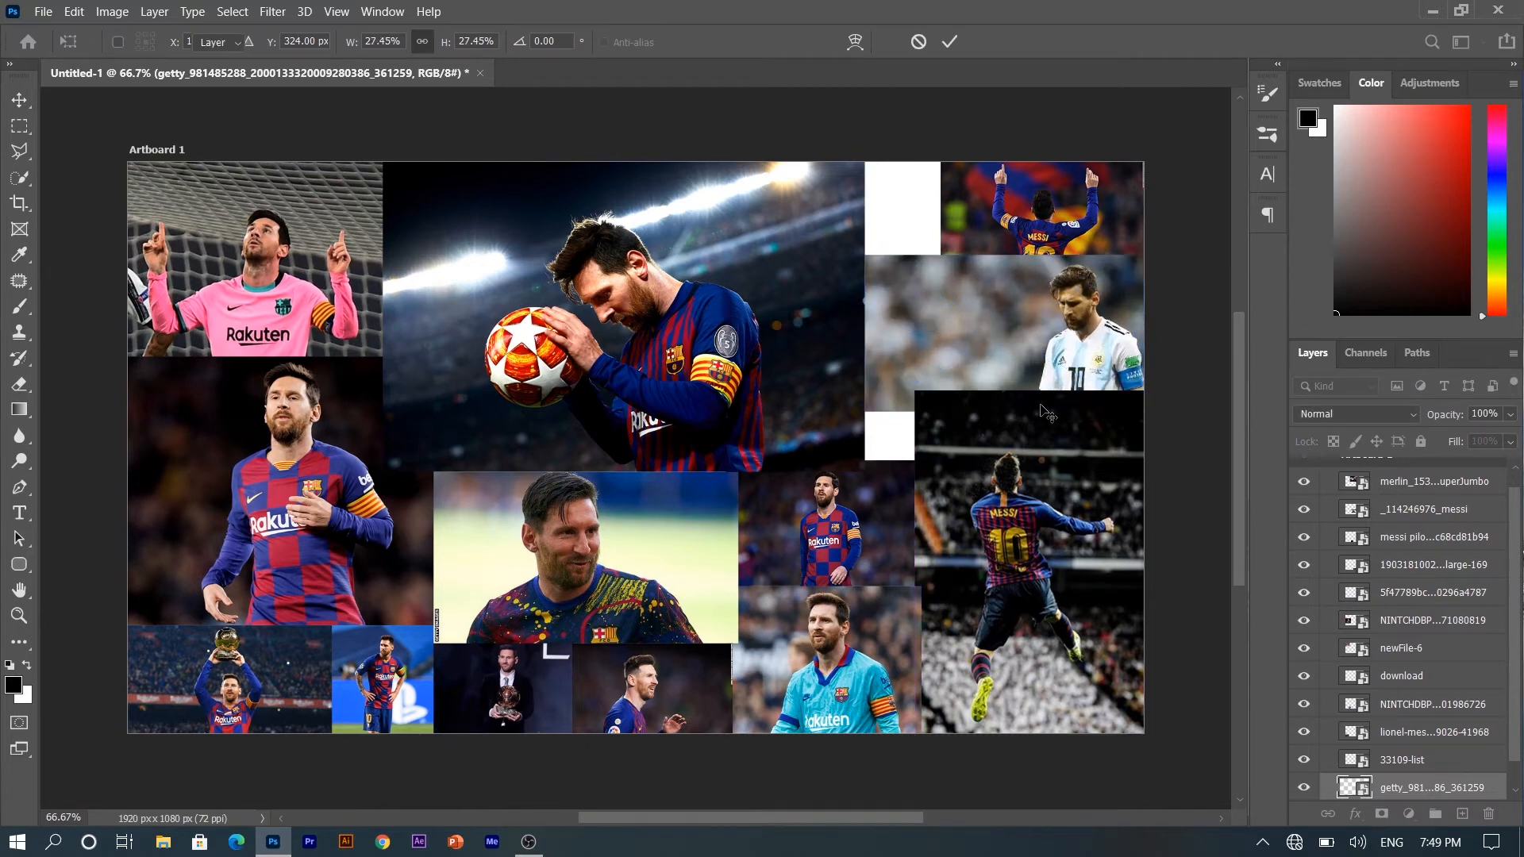
- Scale the 33109-list photo to about 211% and fit it beneath the getty photo in the artboard's bottom-right corner
{"action": "left_click", "coordinate": [1096, 574]}
{"action": "key", "text": "ctrl+t"}
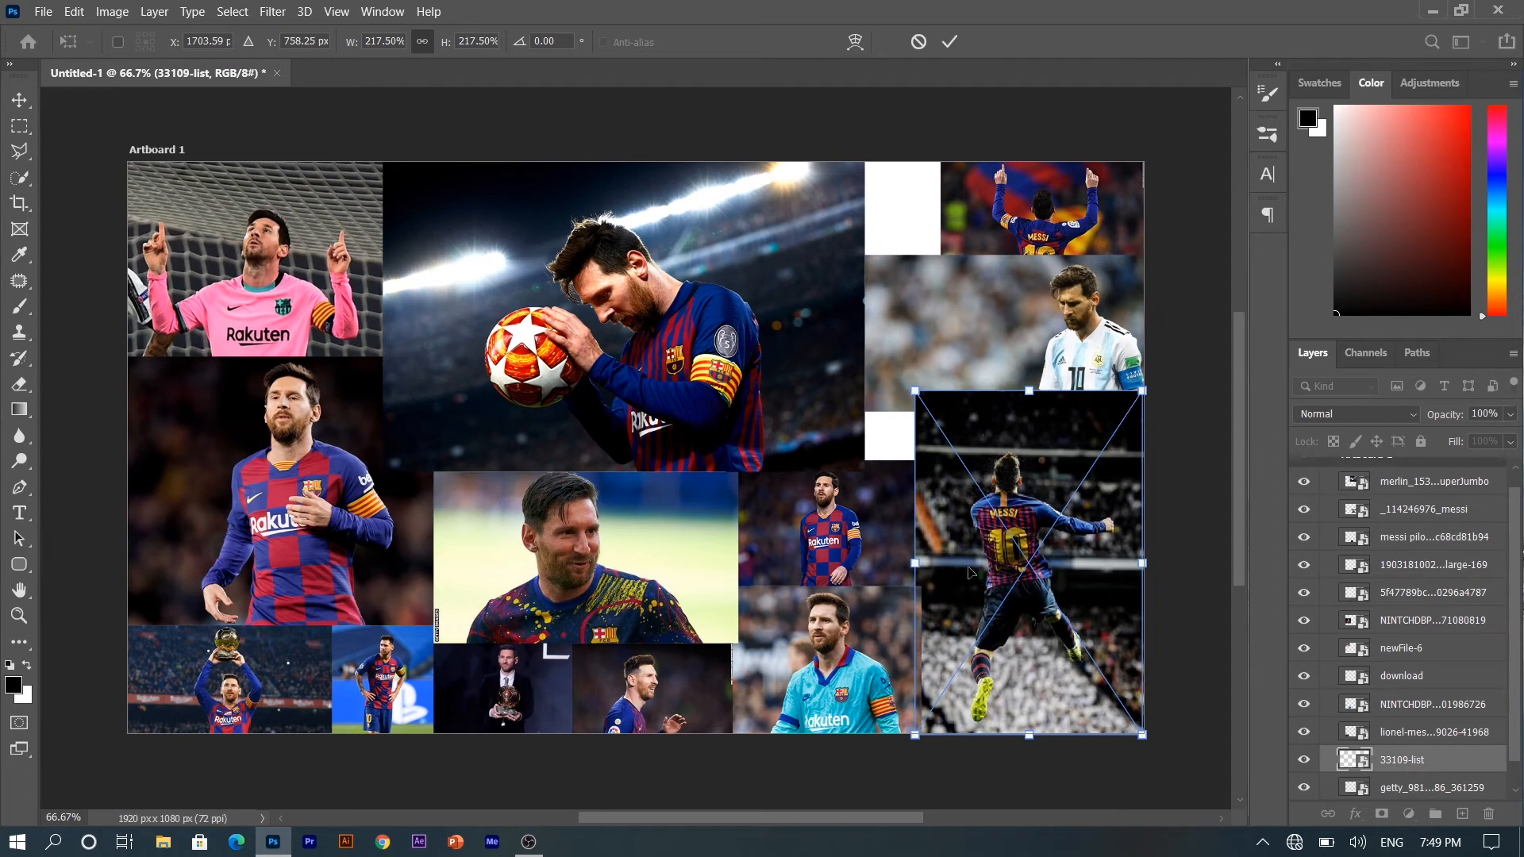
{"action": "left_click_drag", "start_coordinate": [909, 562], "coordinate": [930, 563]}
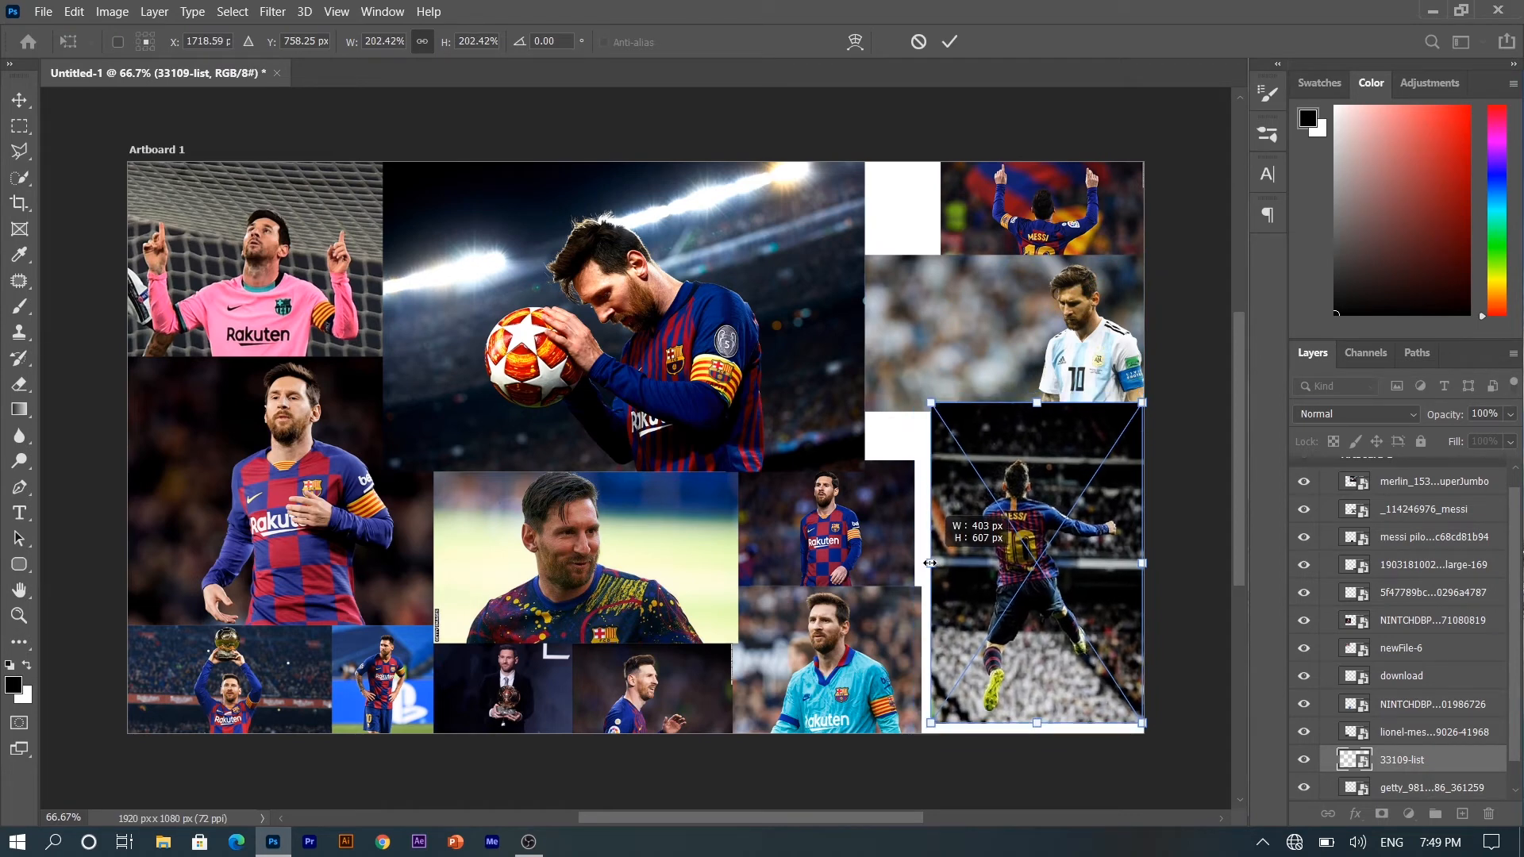
{"action": "mouse_move", "coordinate": [1020, 608]}
{"action": "left_mouse_down"}
{"action": "mouse_move", "coordinate": [1022, 625]}
{"action": "mouse_move", "coordinate": [1004, 624]}
{"action": "left_mouse_up"}
{"action": "left_click_drag", "start_coordinate": [1137, 584], "coordinate": [1145, 585]}
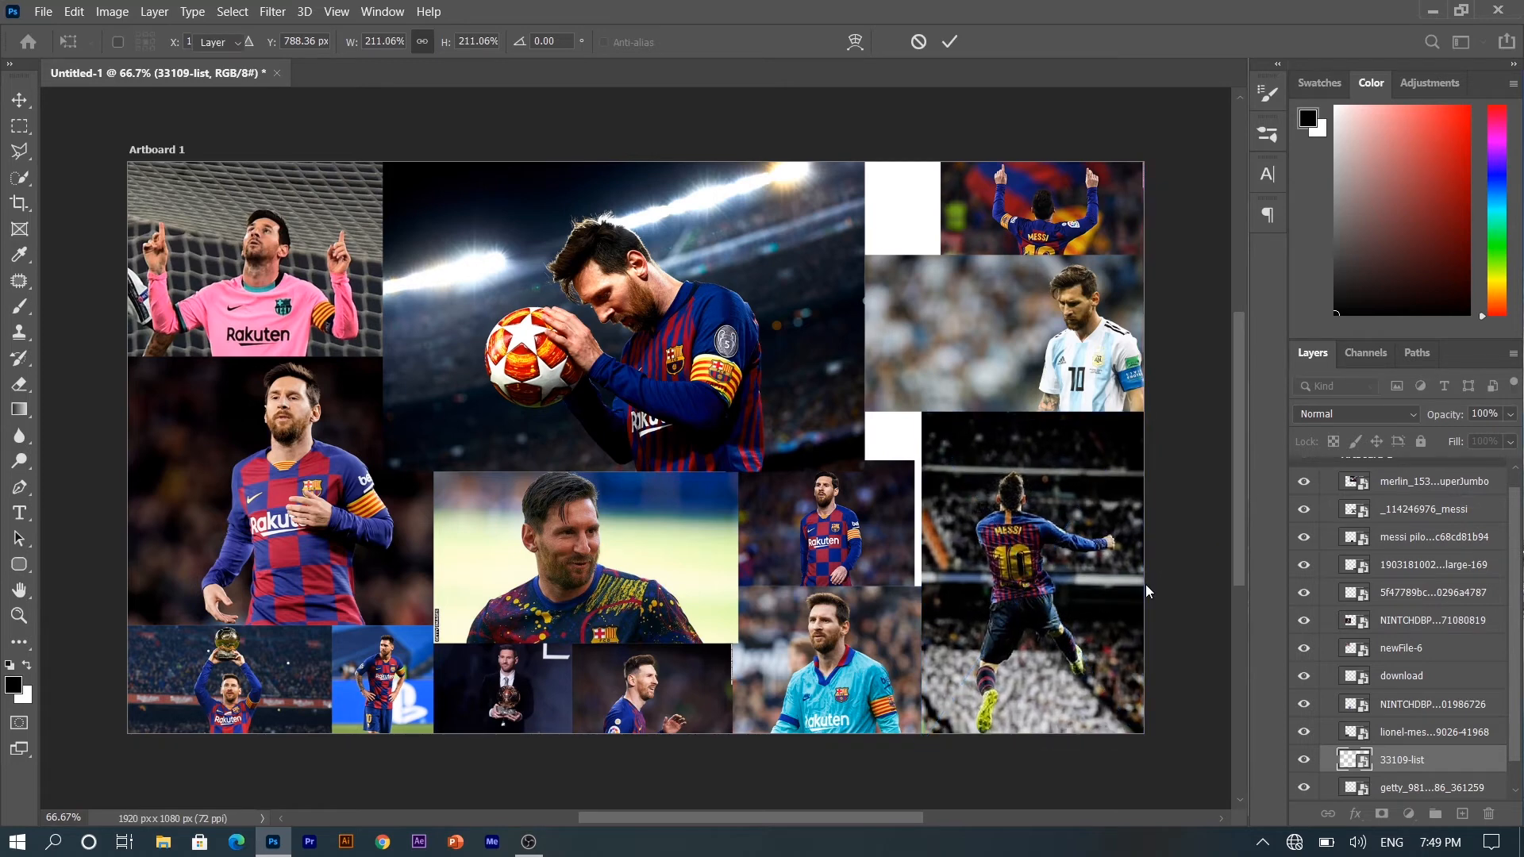
{"action": "key", "text": "Return"}
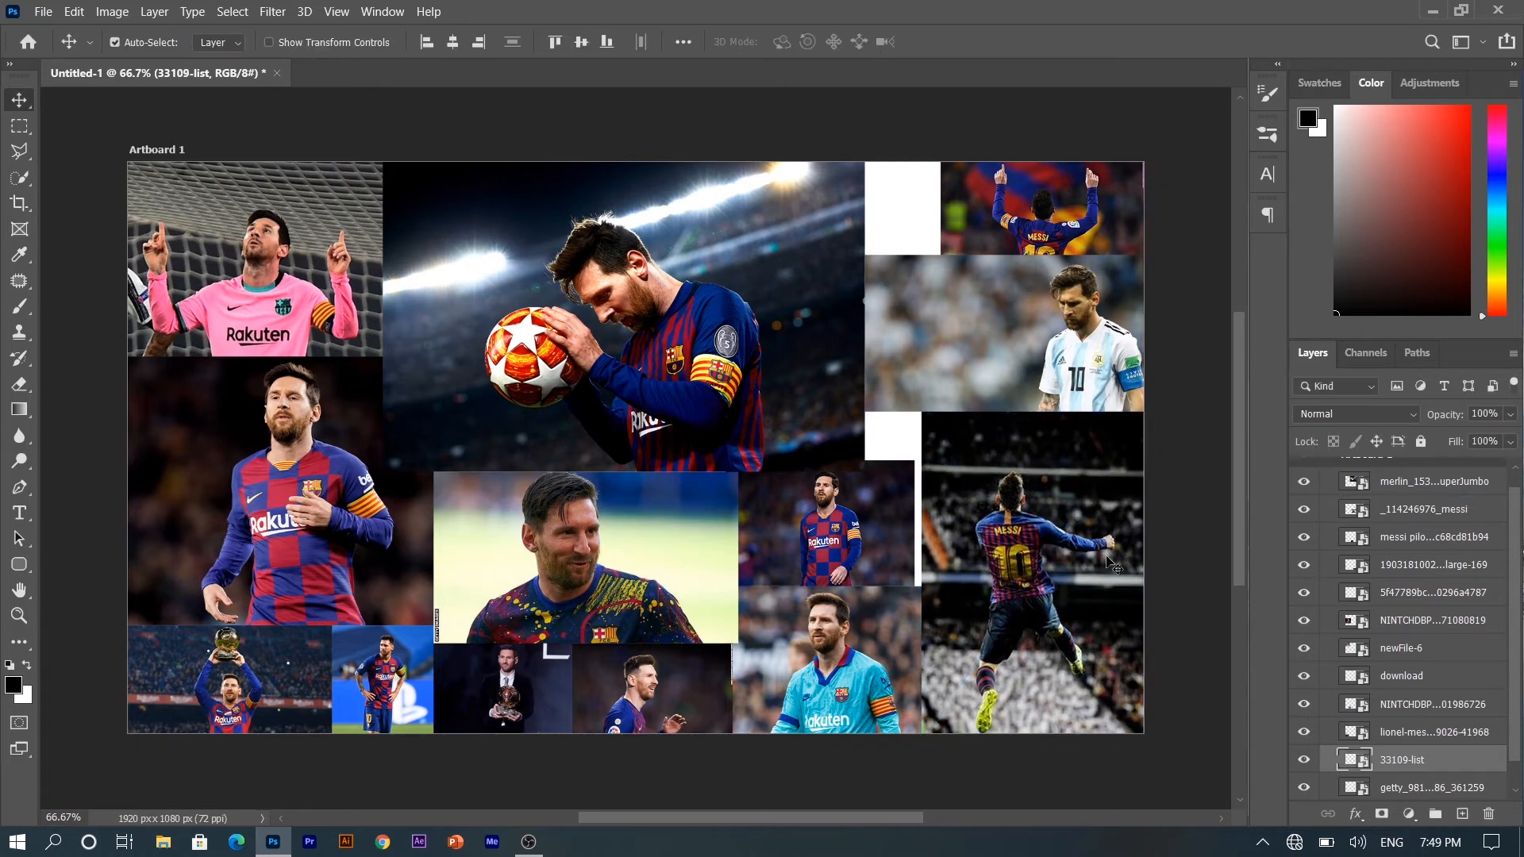
- Scale the download photo to about 103.64% and nudge it slightly down beside the 33109-list photo
{"action": "left_click", "coordinate": [903, 516]}
{"action": "key", "text": "ctrl+t"}
{"action": "left_click_drag", "start_coordinate": [916, 521], "coordinate": [869, 539]}
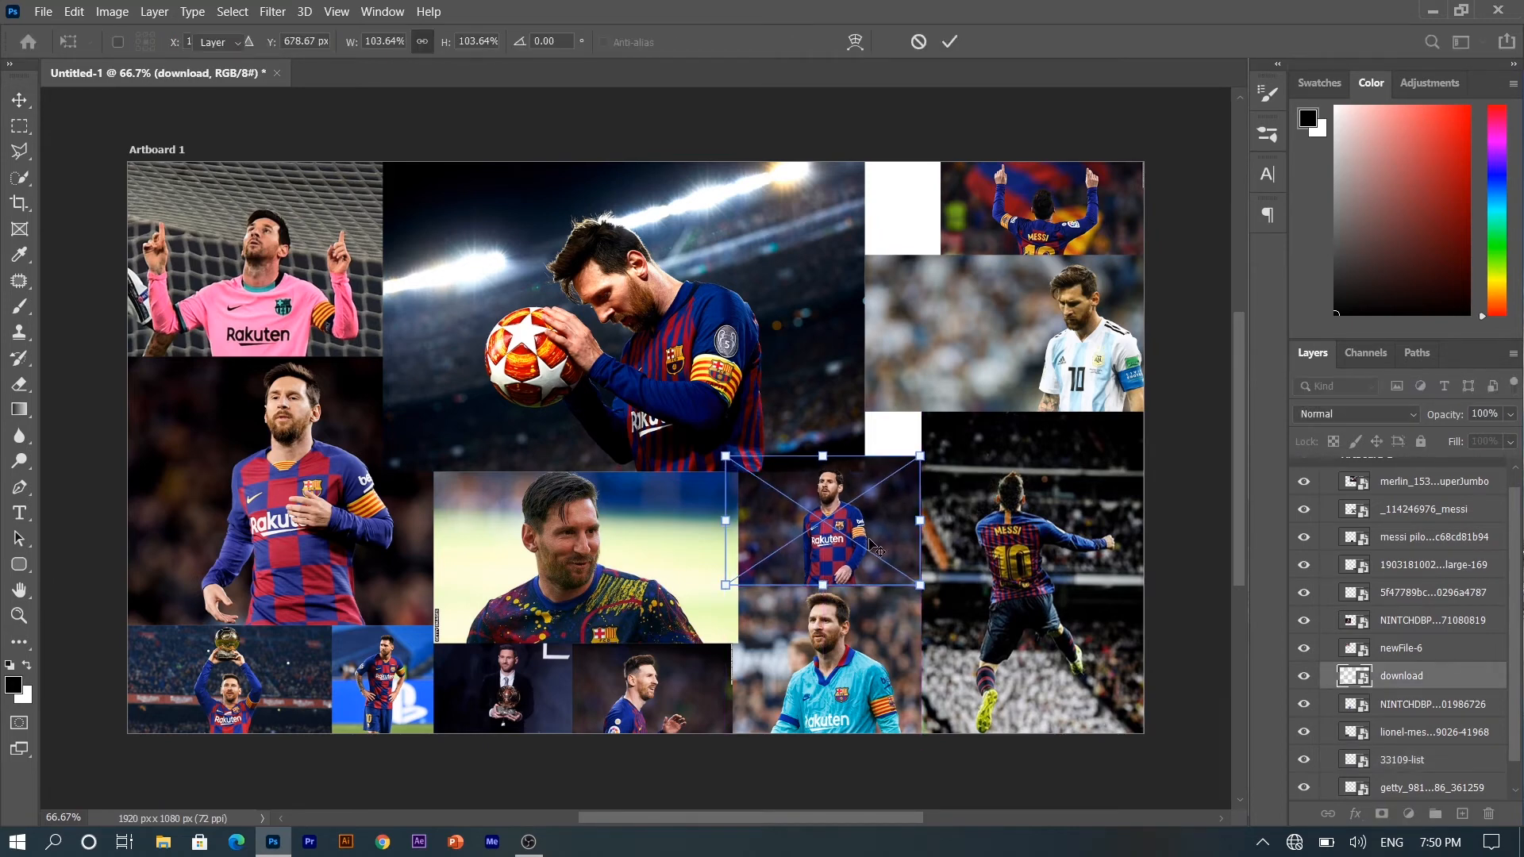
{"action": "key", "text": "Return"}
{"action": "left_click_drag", "start_coordinate": [871, 530], "coordinate": [873, 538]}
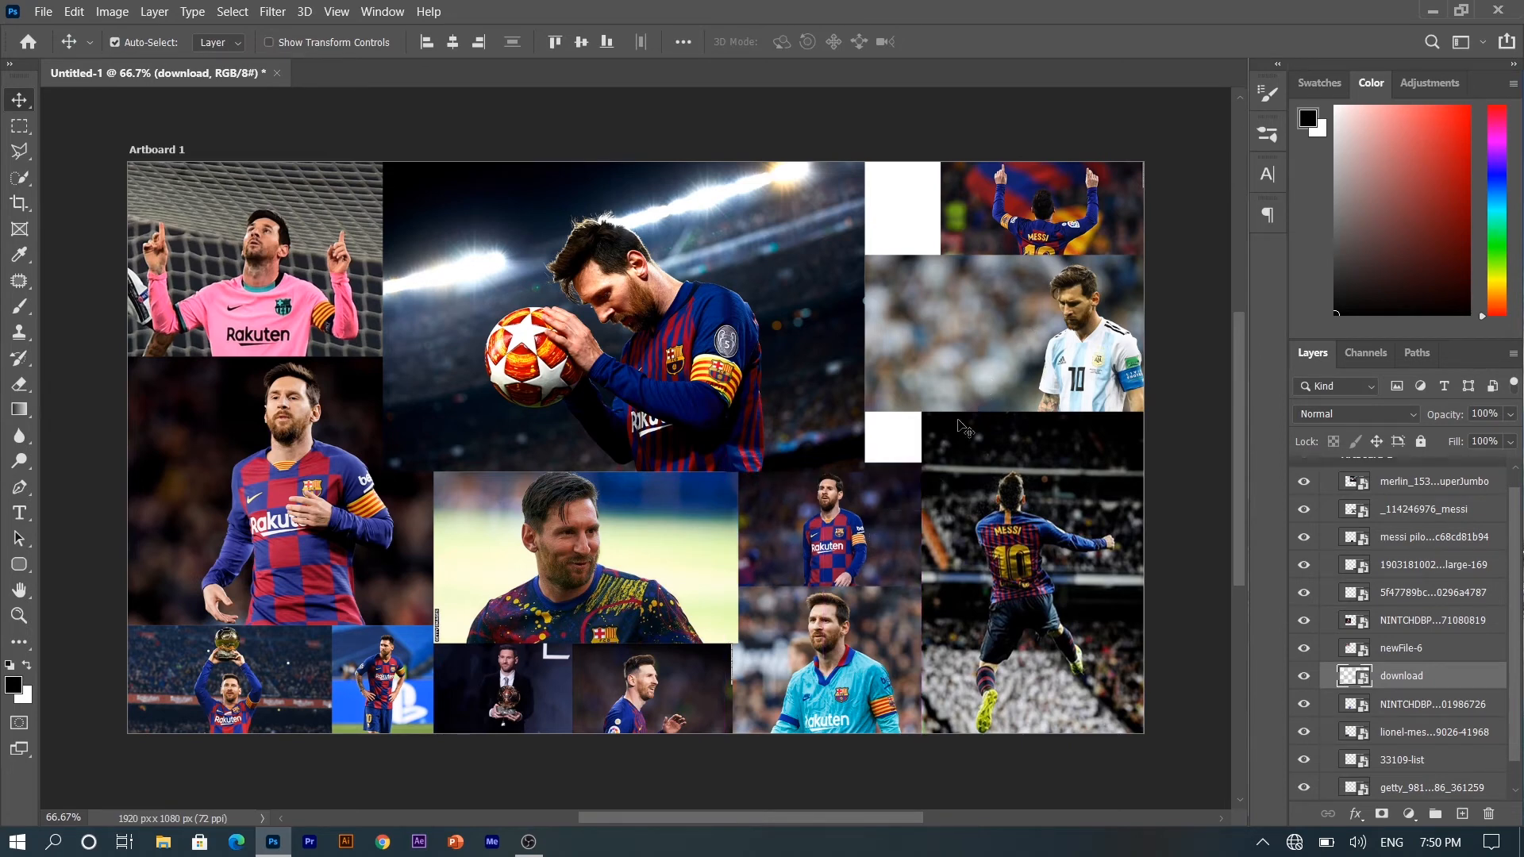
- Shrink the getty photo from its left side and nudge it down to sit just above the 33109-list photo
{"action": "left_click", "coordinate": [1056, 310]}
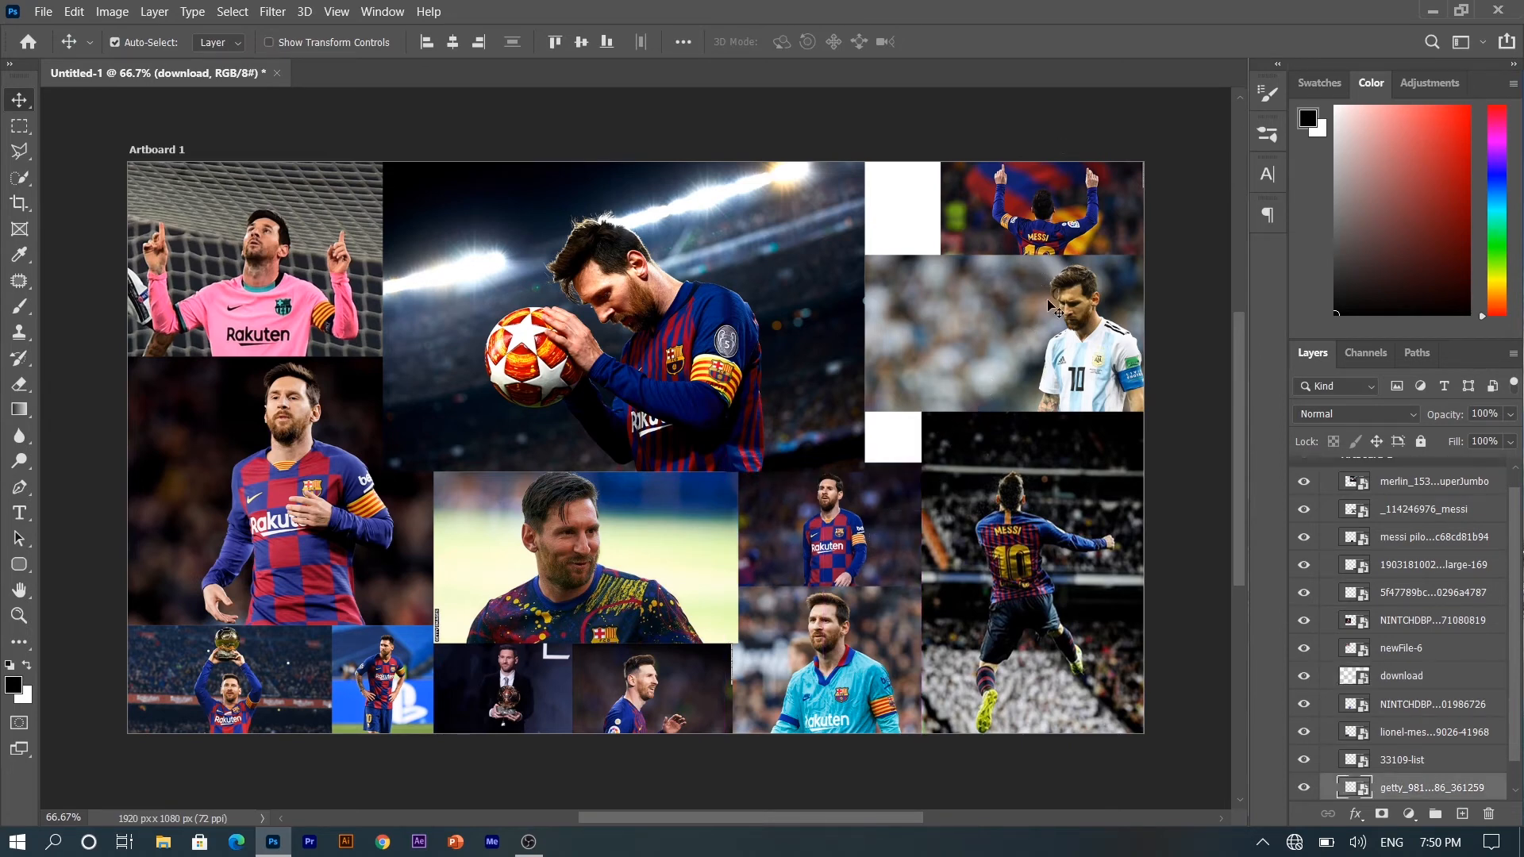
{"action": "key", "text": "ctrl+t"}
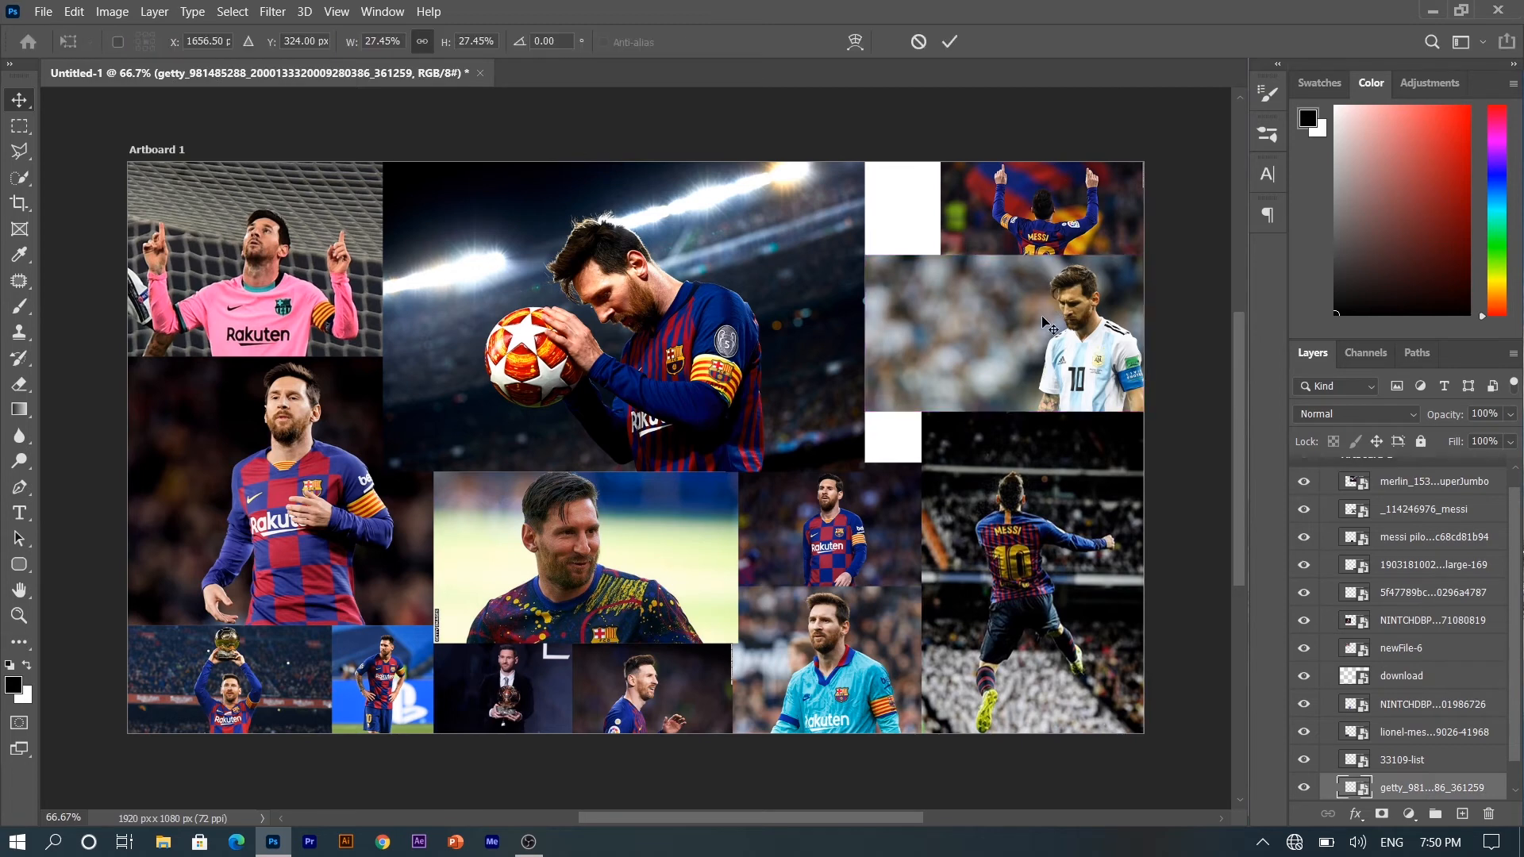
{"action": "left_click_drag", "start_coordinate": [863, 342], "coordinate": [907, 341]}
{"action": "left_click_drag", "start_coordinate": [1039, 355], "coordinate": [1036, 362]}
{"action": "key", "text": "Return"}
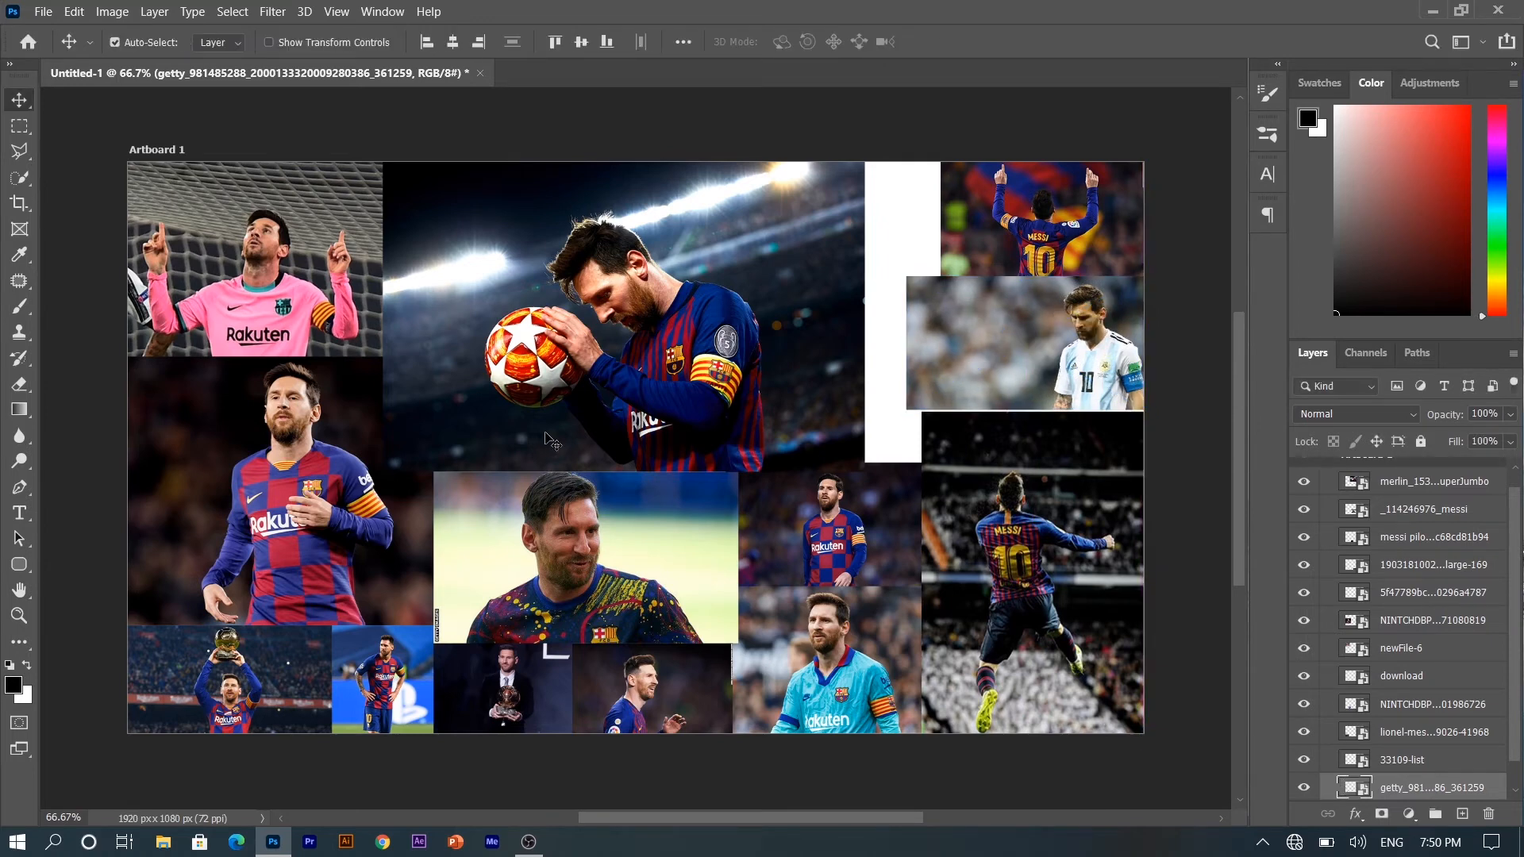
- Enlarge and reposition the merlin ball photo so it spans from the pink-shirt photo to the getty photo
{"action": "left_click_drag", "start_coordinate": [546, 442], "coordinate": [568, 434]}
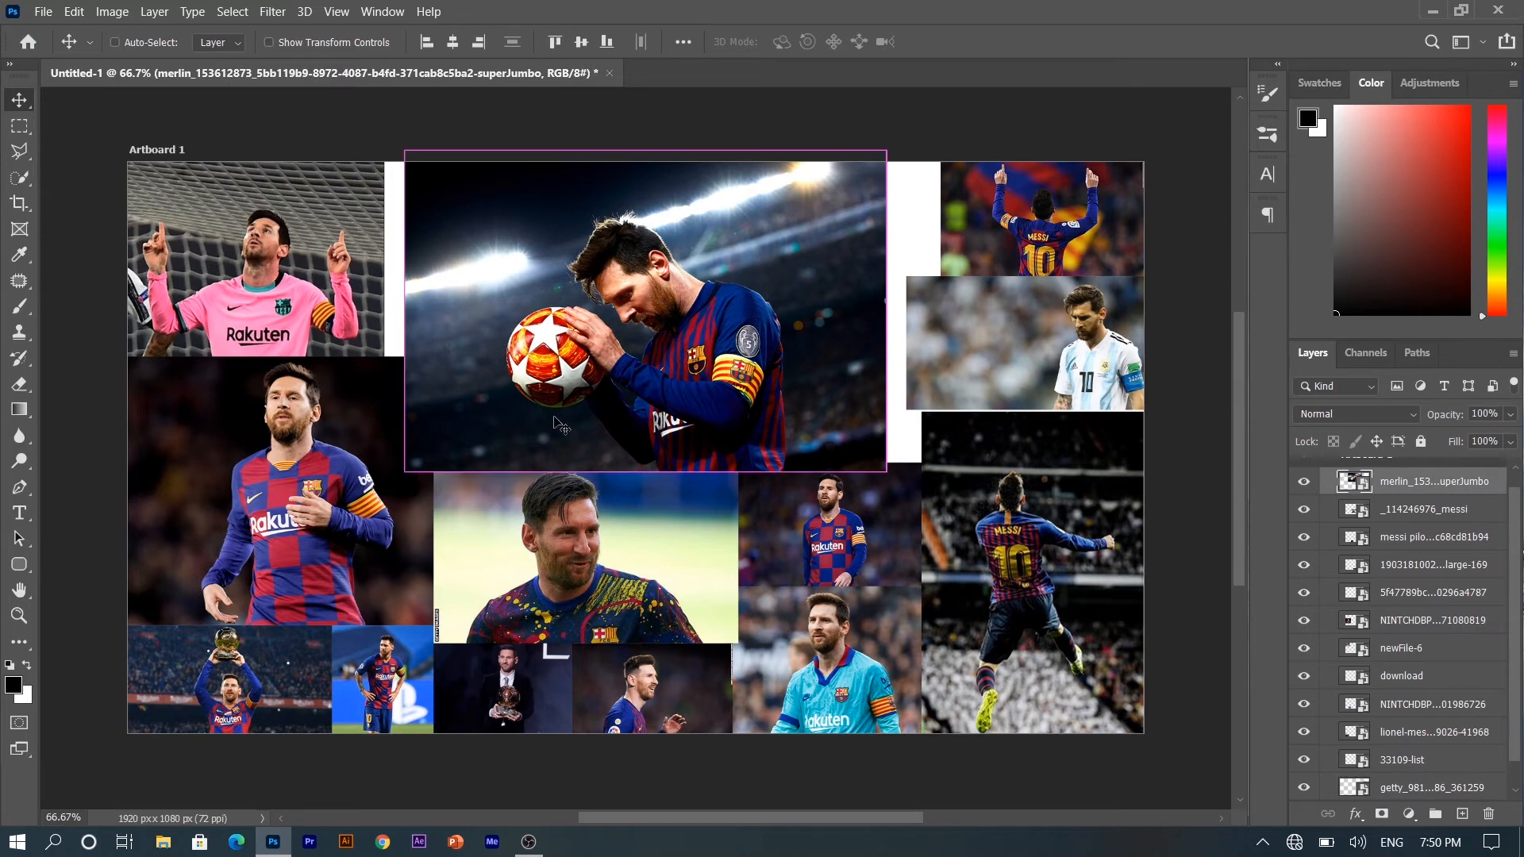
{"action": "key", "text": "ctrl+t"}
{"action": "left_click_drag", "start_coordinate": [404, 311], "coordinate": [383, 310]}
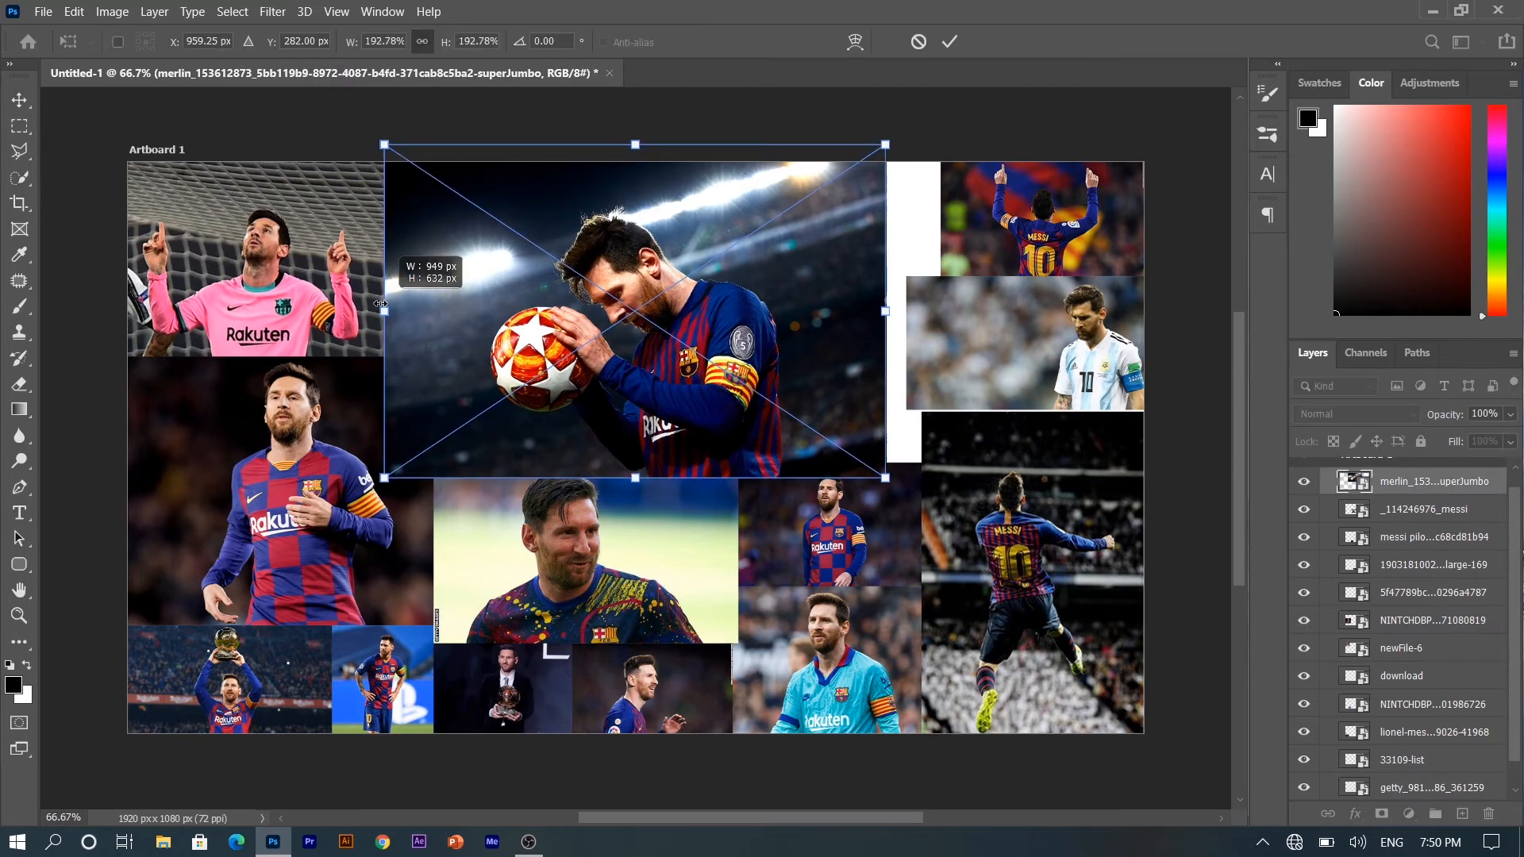
{"action": "left_click_drag", "start_coordinate": [907, 316], "coordinate": [889, 336]}
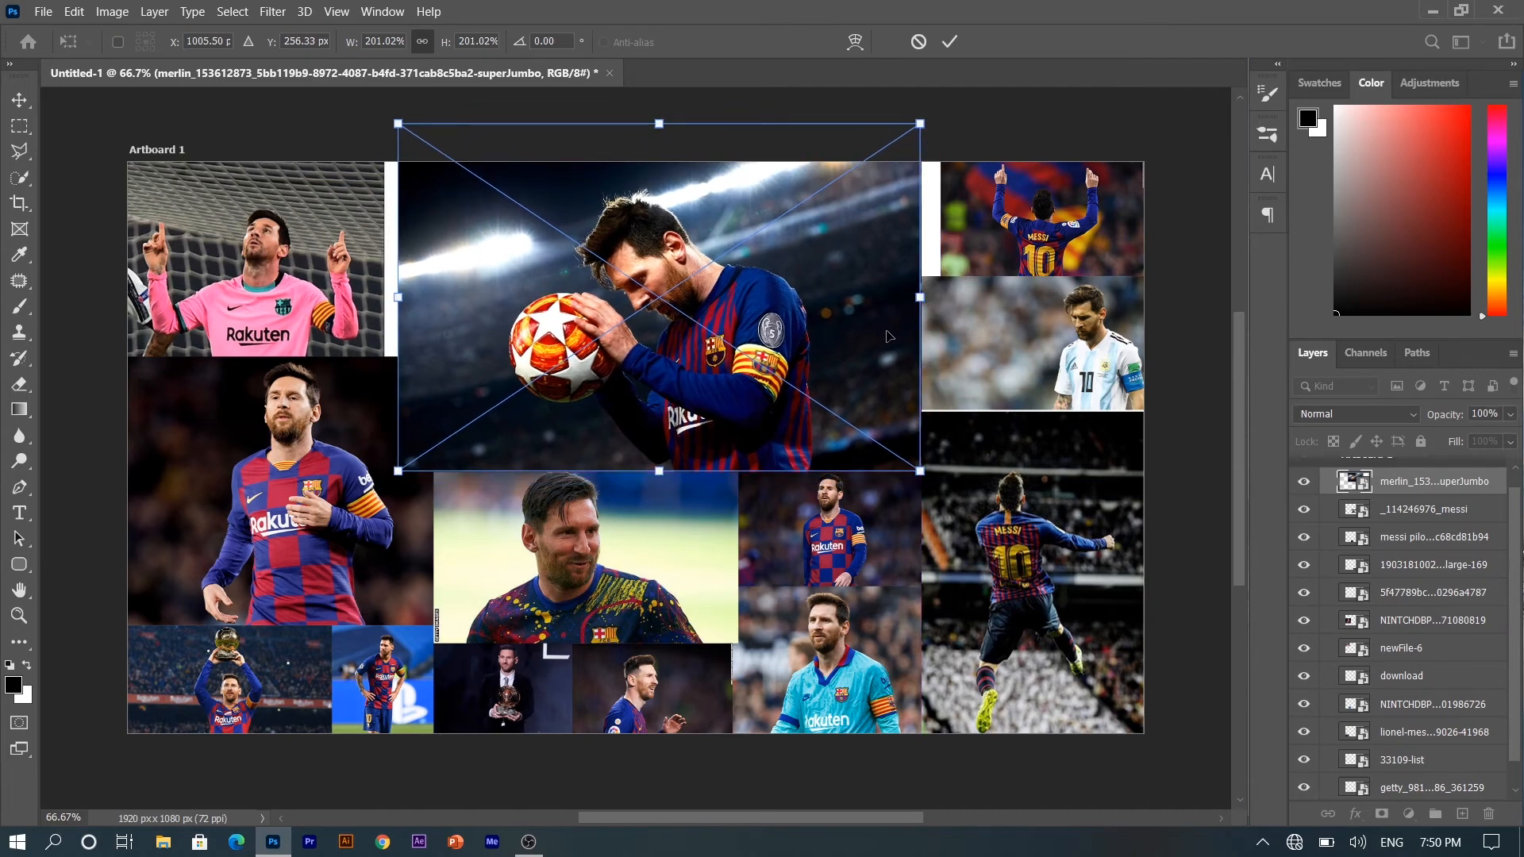
{"action": "left_click_drag", "start_coordinate": [682, 337], "coordinate": [699, 316]}
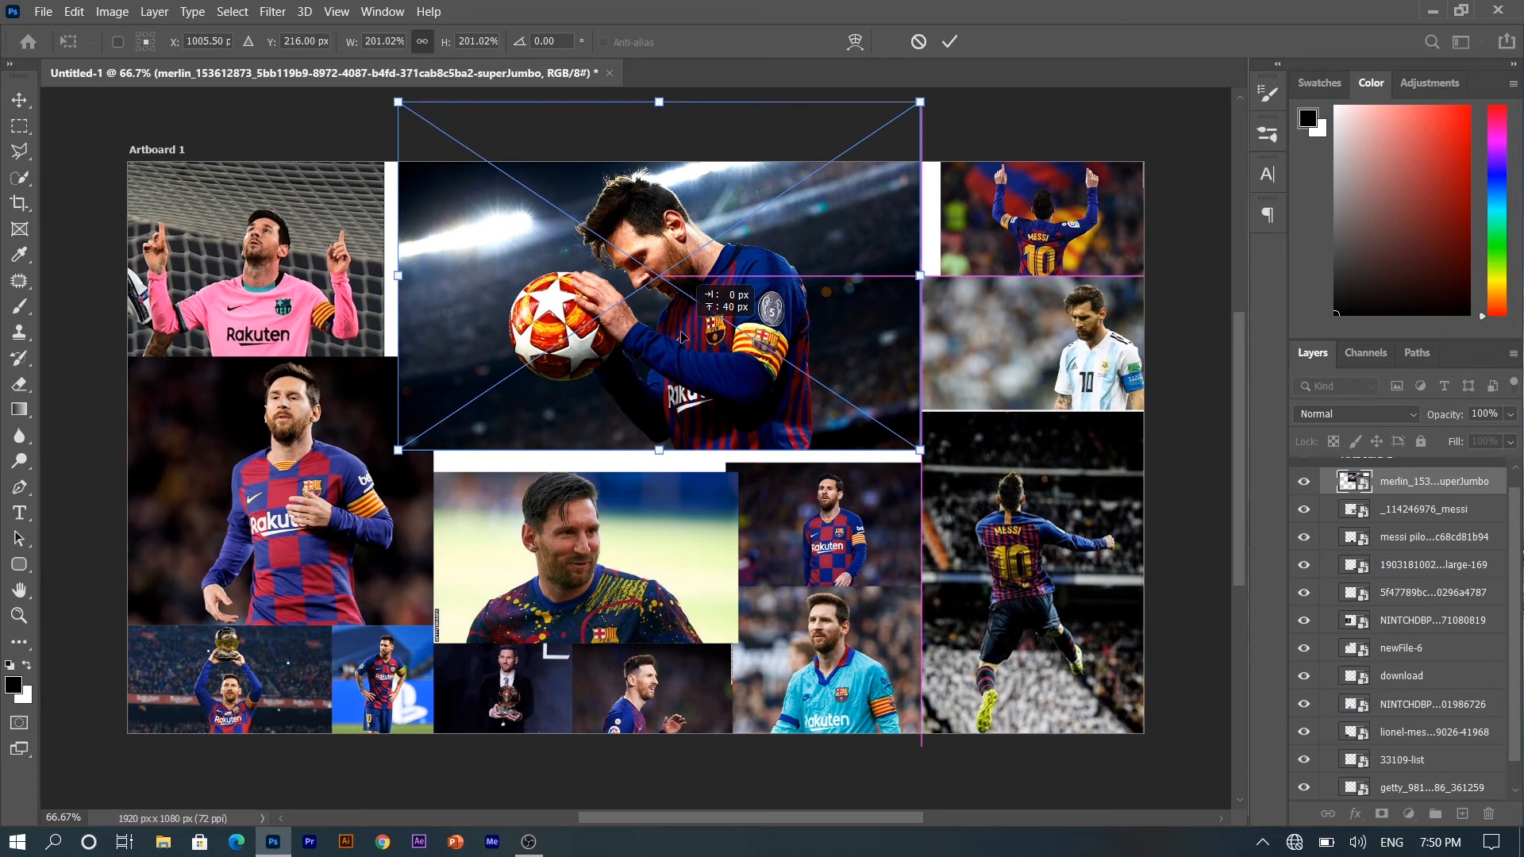
{"action": "left_click_drag", "start_coordinate": [919, 277], "coordinate": [928, 277]}
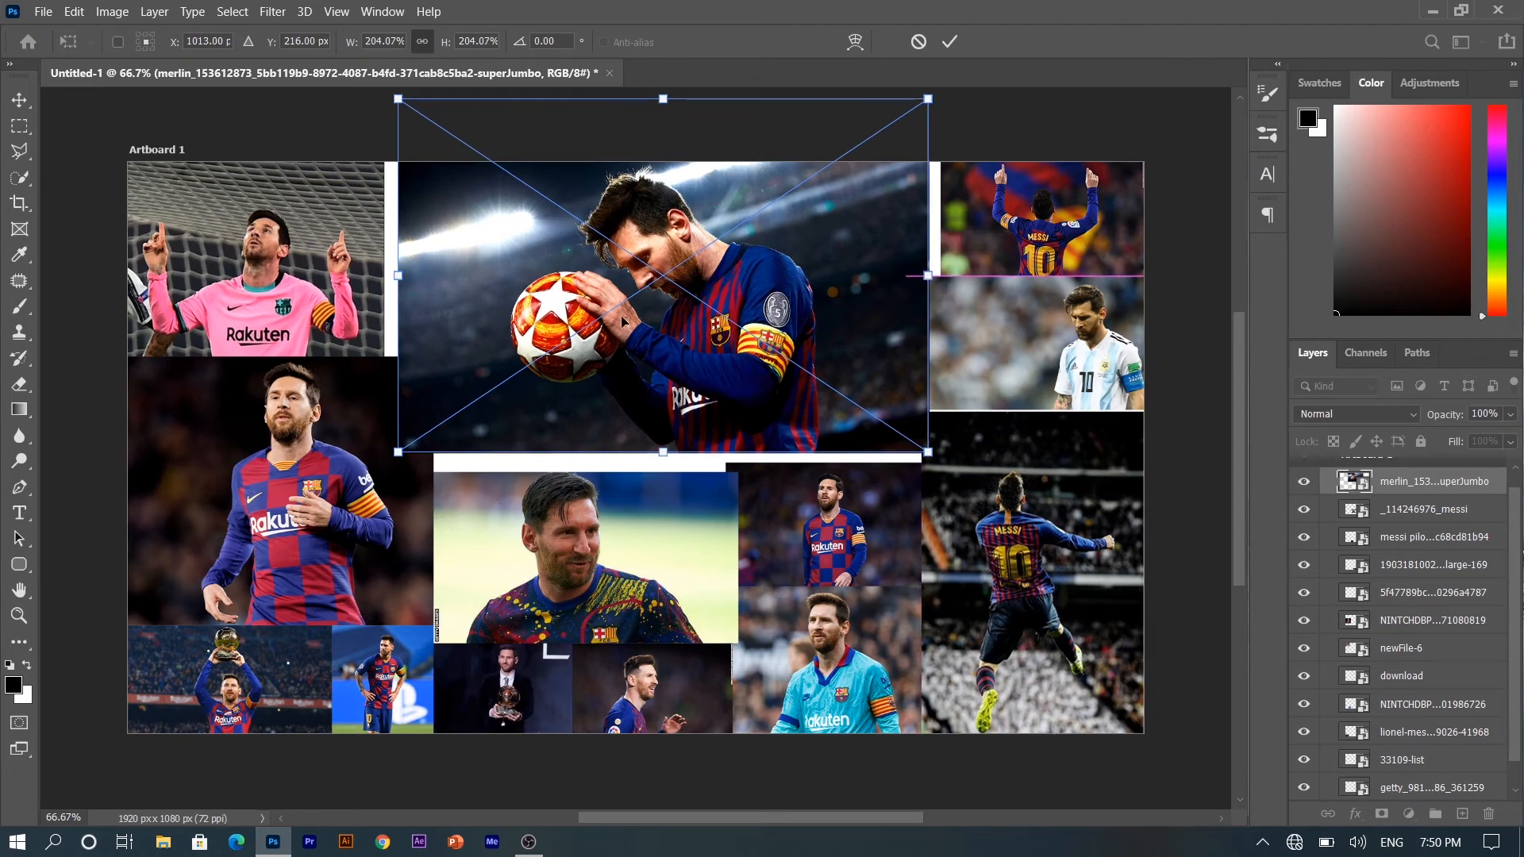
{"action": "left_click_drag", "start_coordinate": [405, 281], "coordinate": [385, 277]}
{"action": "key", "text": "Return"}
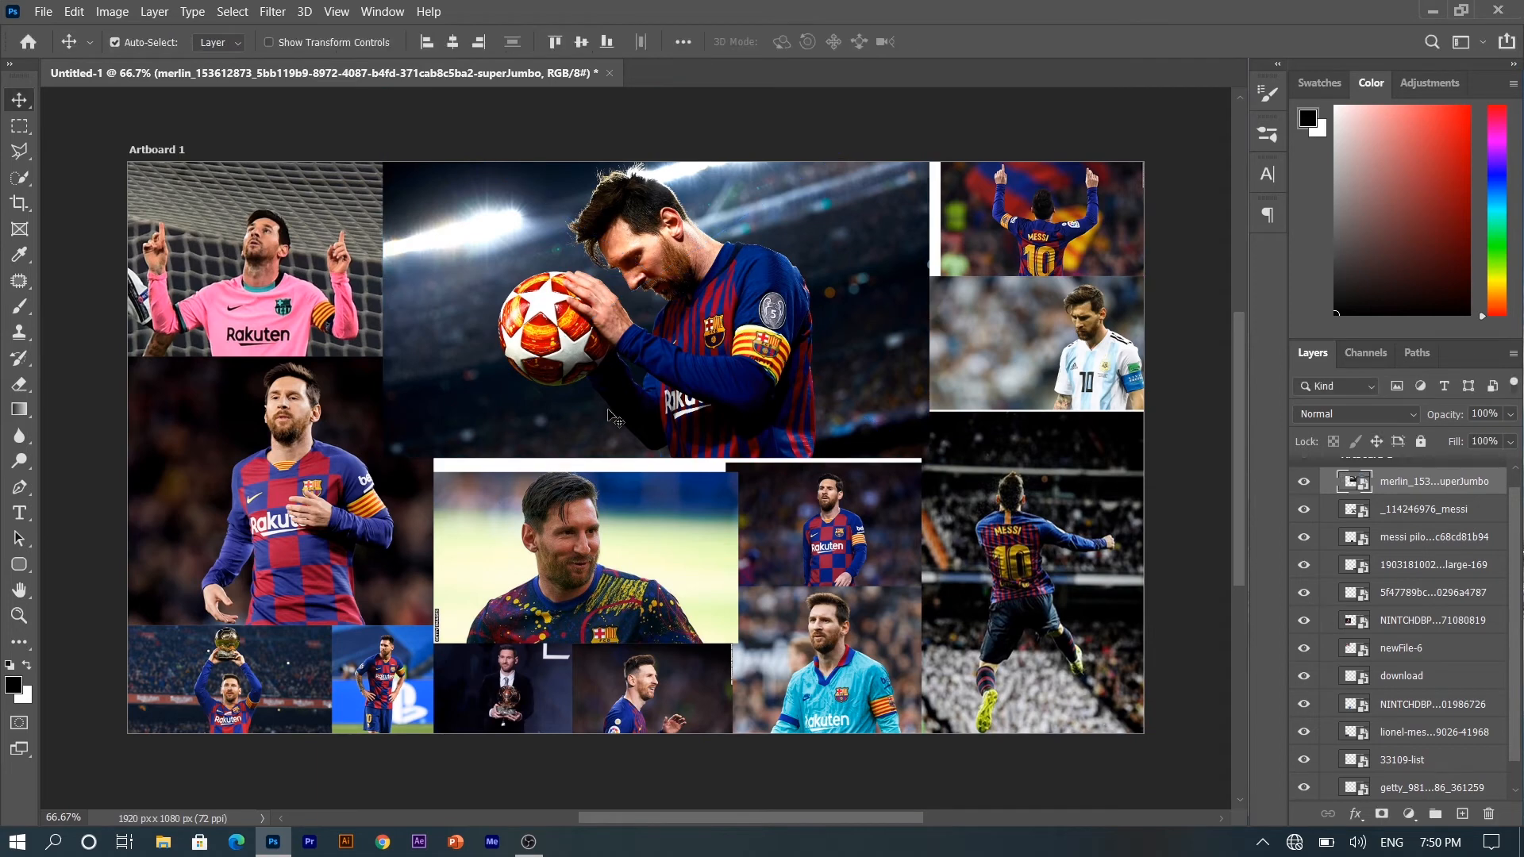
- Enlarge the _114246976_messi photo upward until it meets the merlin photo's lower edge
{"action": "left_click", "coordinate": [649, 514]}
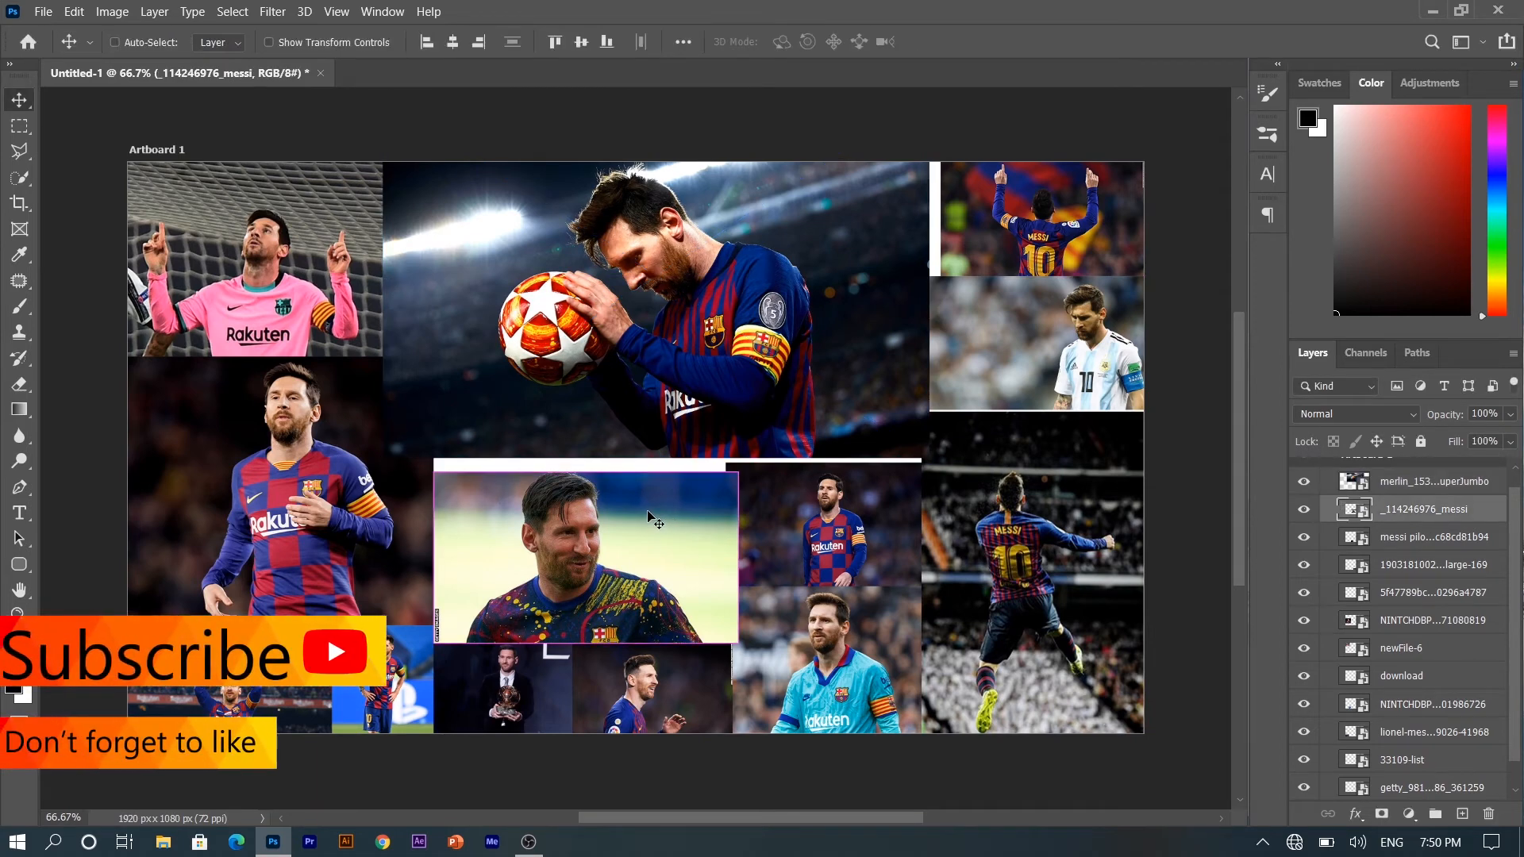
{"action": "key", "text": "ctrl+t"}
{"action": "left_click_drag", "start_coordinate": [596, 470], "coordinate": [596, 514]}
{"action": "left_click_drag", "start_coordinate": [583, 461], "coordinate": [583, 458]}
{"action": "key", "text": "Return"}
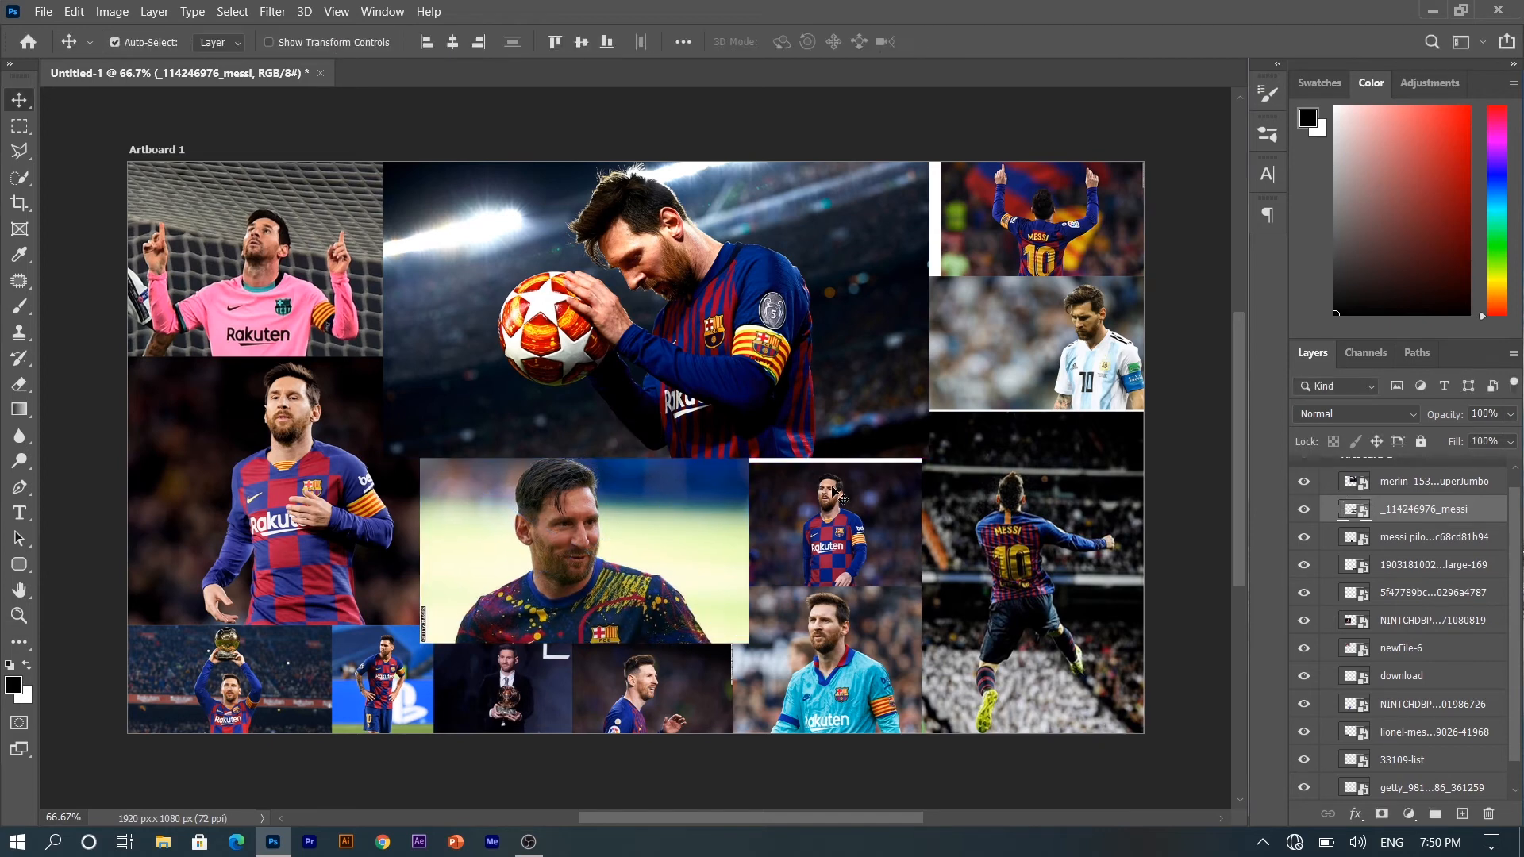
- Scale the download photo to about 107% so it closes the gap beneath the merlin photo
{"action": "left_click", "coordinate": [838, 501], "text": "ctrl"}
{"action": "key", "text": "ctrl+y"}
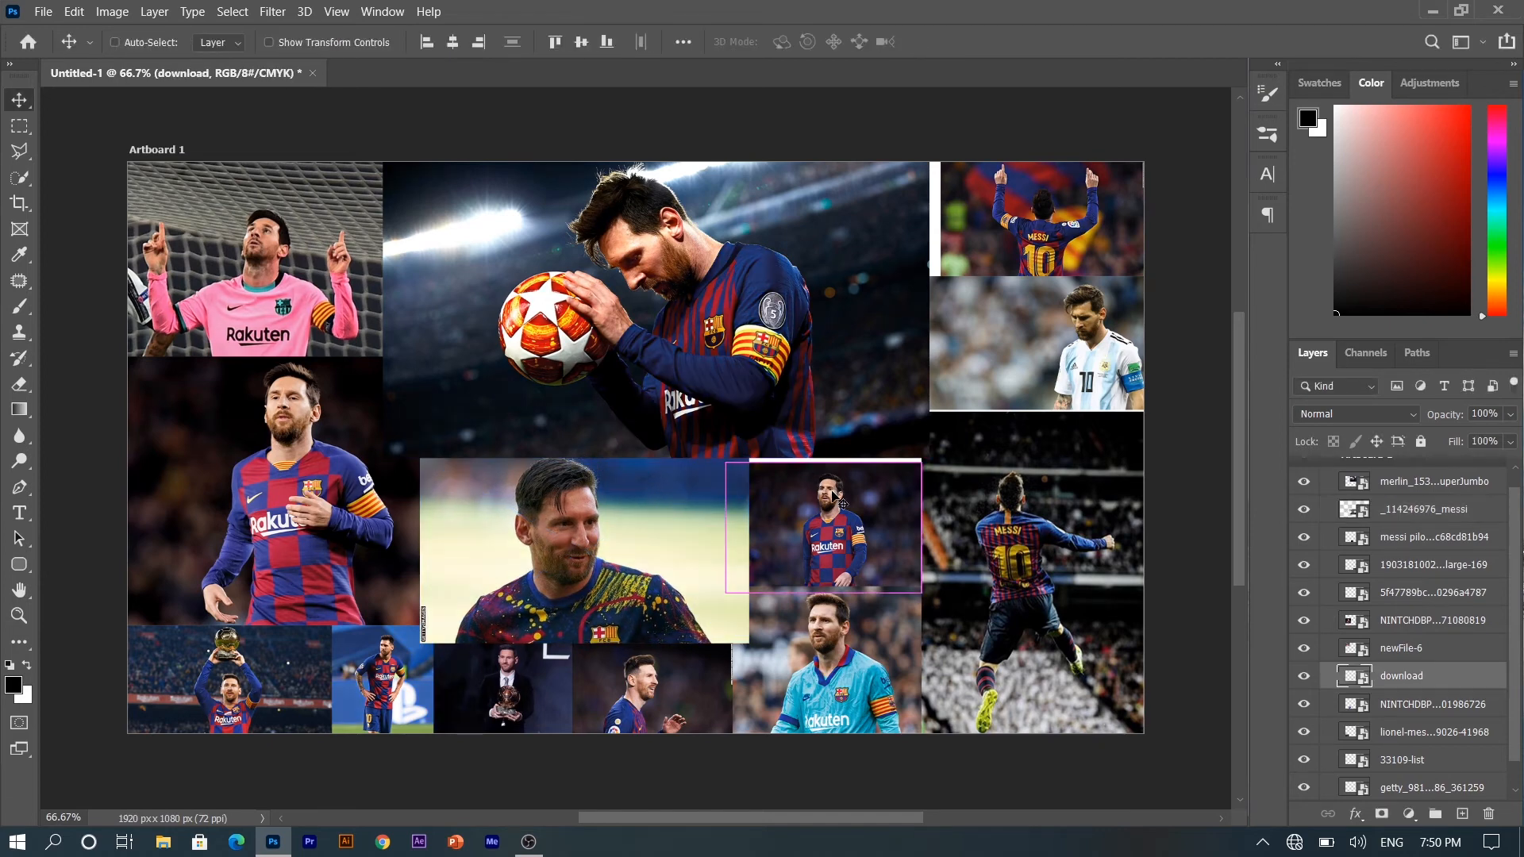
{"action": "key", "text": "ctrl+t"}
{"action": "mouse_move", "coordinate": [824, 464]}
{"action": "left_mouse_down"}
{"action": "mouse_move", "coordinate": [831, 415]}
{"action": "mouse_move", "coordinate": [831, 459]}
{"action": "left_mouse_up"}
{"action": "key", "text": "Return"}
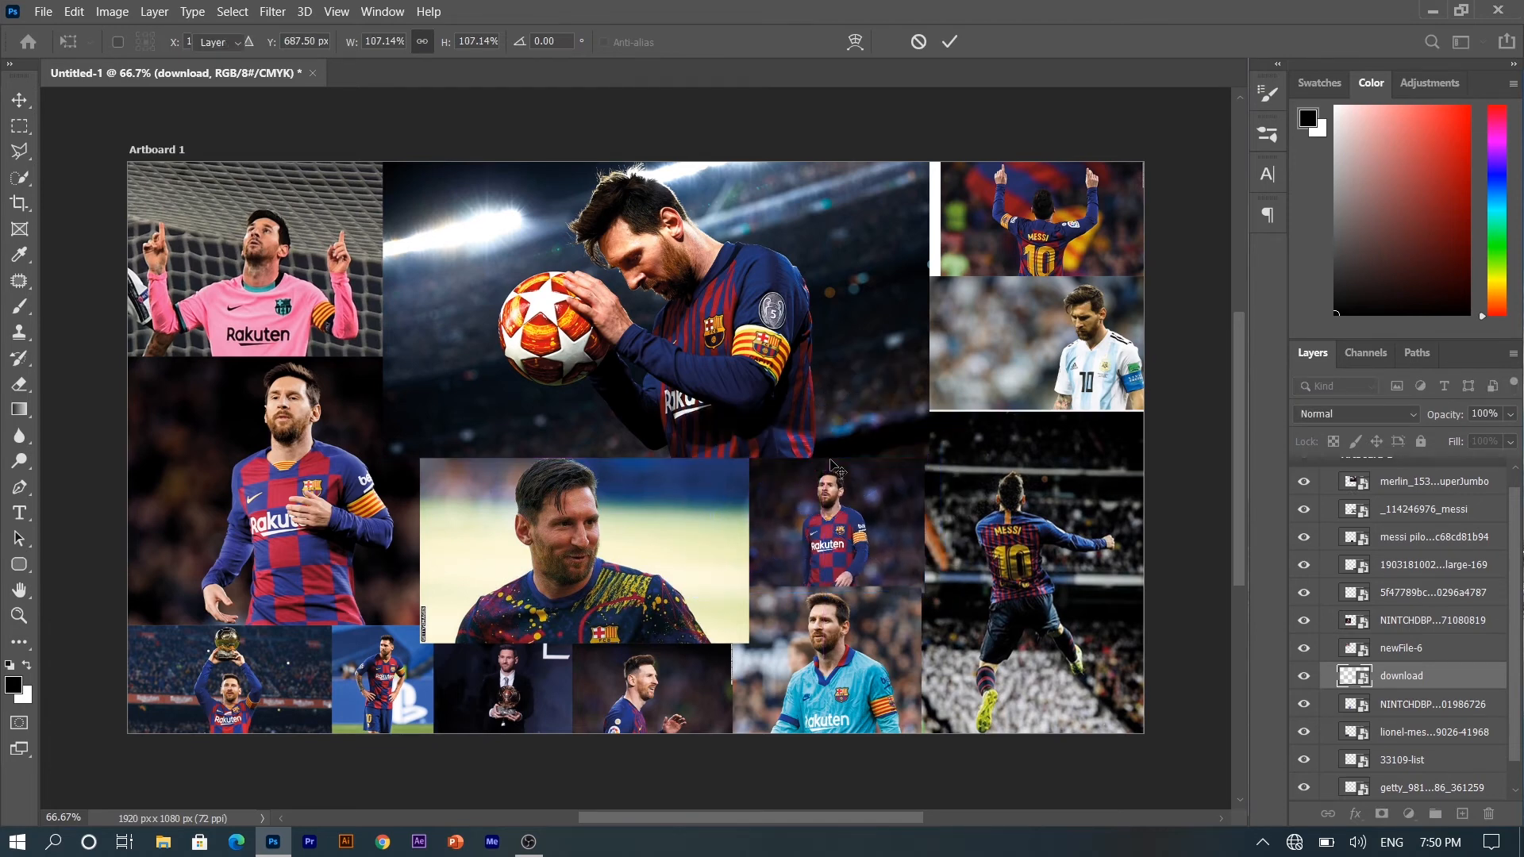
- Nudge the getty photo down against the 33109-list photo and scale the messi-full-169 photo to about 109% to reach the merlin photo
{"action": "left_click", "coordinate": [1043, 390]}
{"action": "left_click", "coordinate": [1071, 229]}
{"action": "key", "text": "ctrl"}
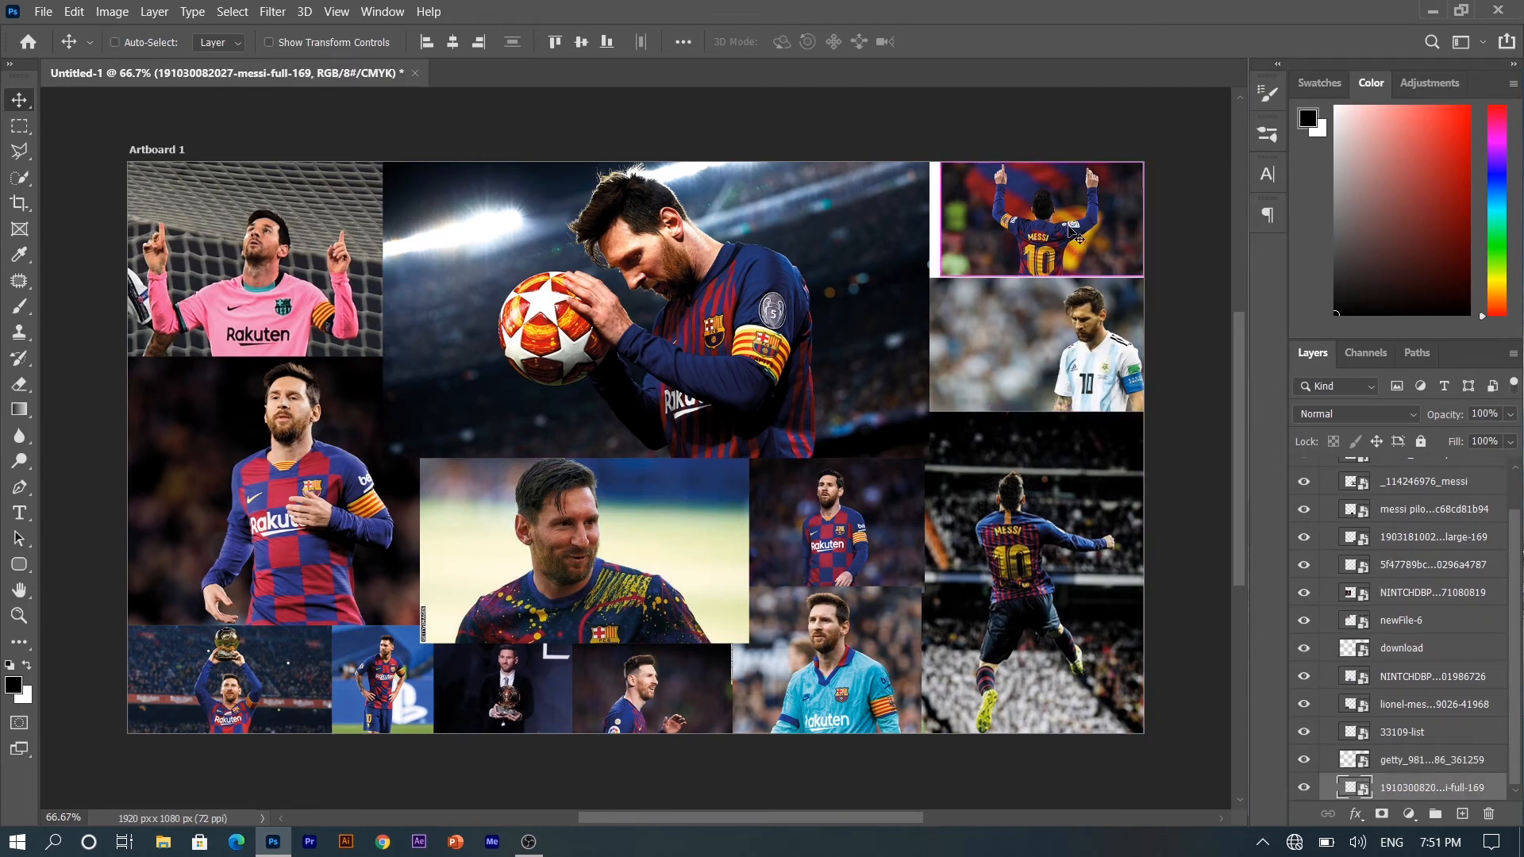
{"action": "key", "text": "ctrl+t"}
{"action": "left_click_drag", "start_coordinate": [949, 226], "coordinate": [930, 226]}
{"action": "left_click_drag", "start_coordinate": [1122, 219], "coordinate": [1143, 212]}
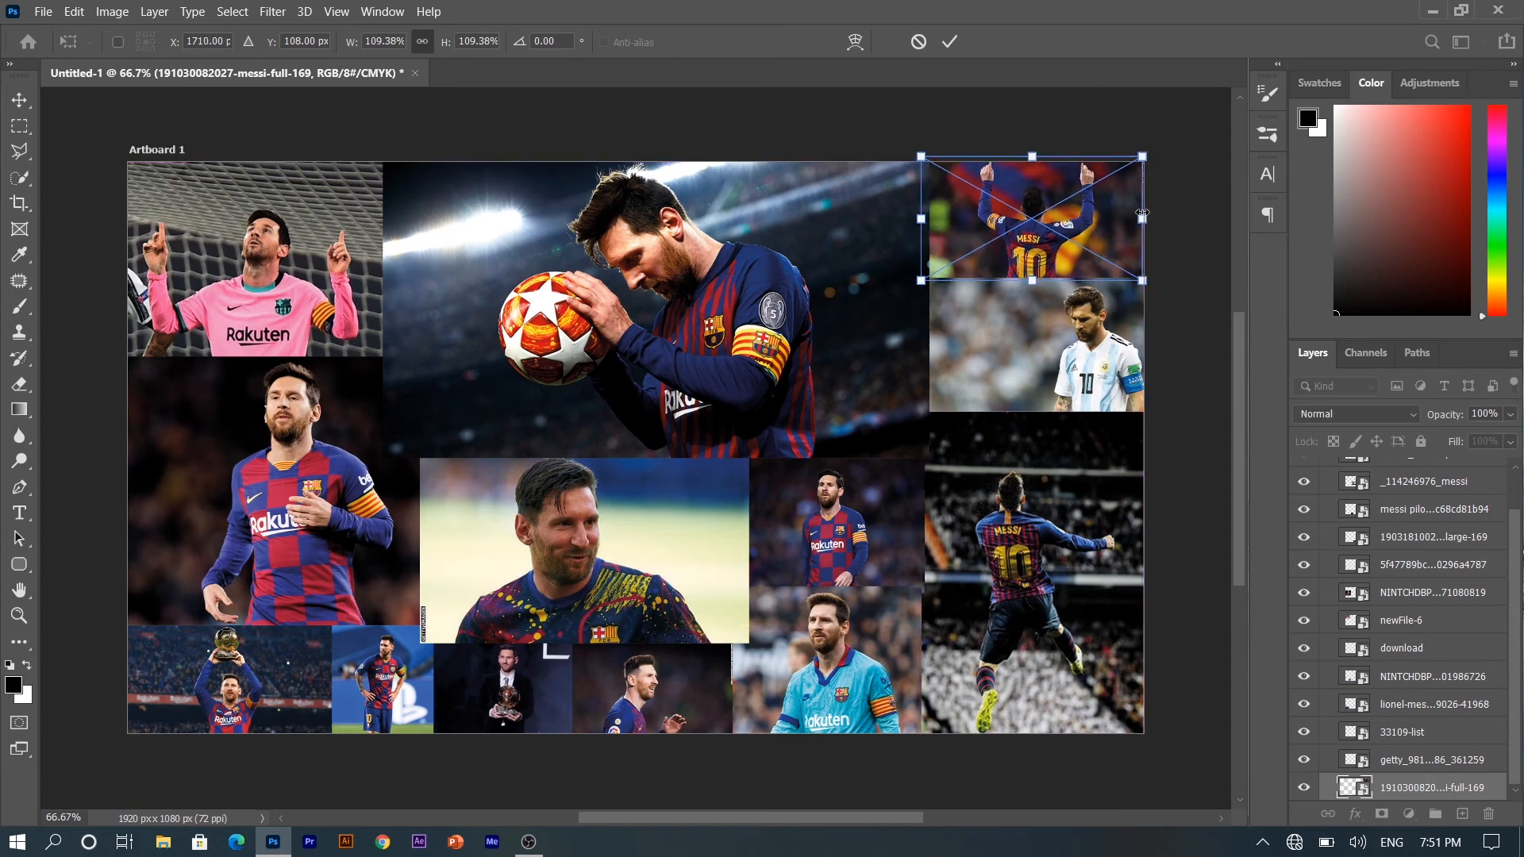
{"action": "key", "text": "Return"}
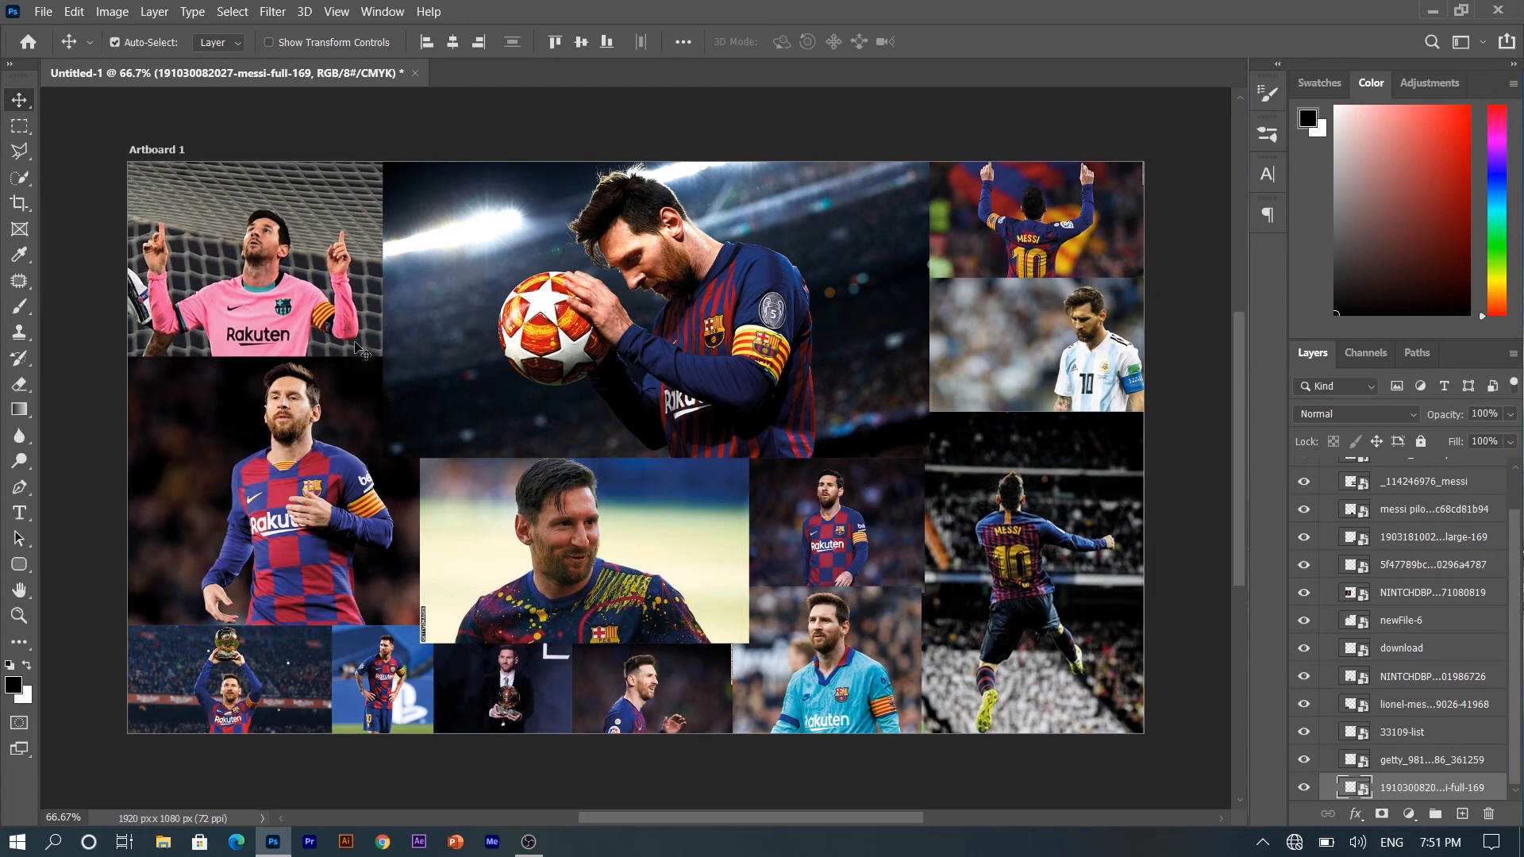
- Draw a 482 x 369 px Pen shape with a 10 px white stroke around the pink-shirt photo and bring its layer to the top
{"action": "left_click", "coordinate": [33, 484]}
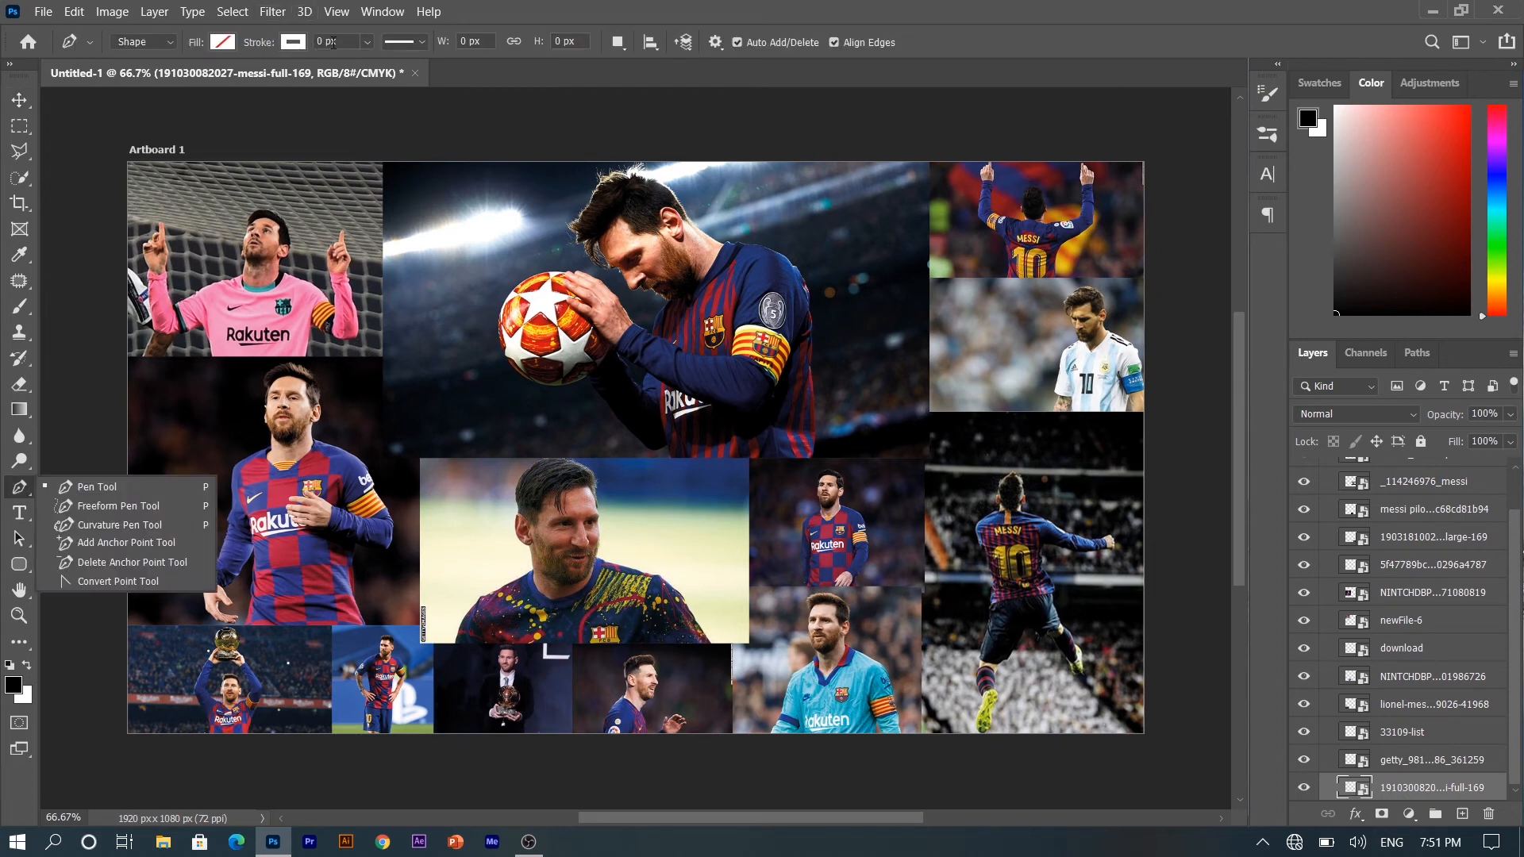
{"action": "left_click", "coordinate": [322, 42]}
{"action": "type", "text": "1"}
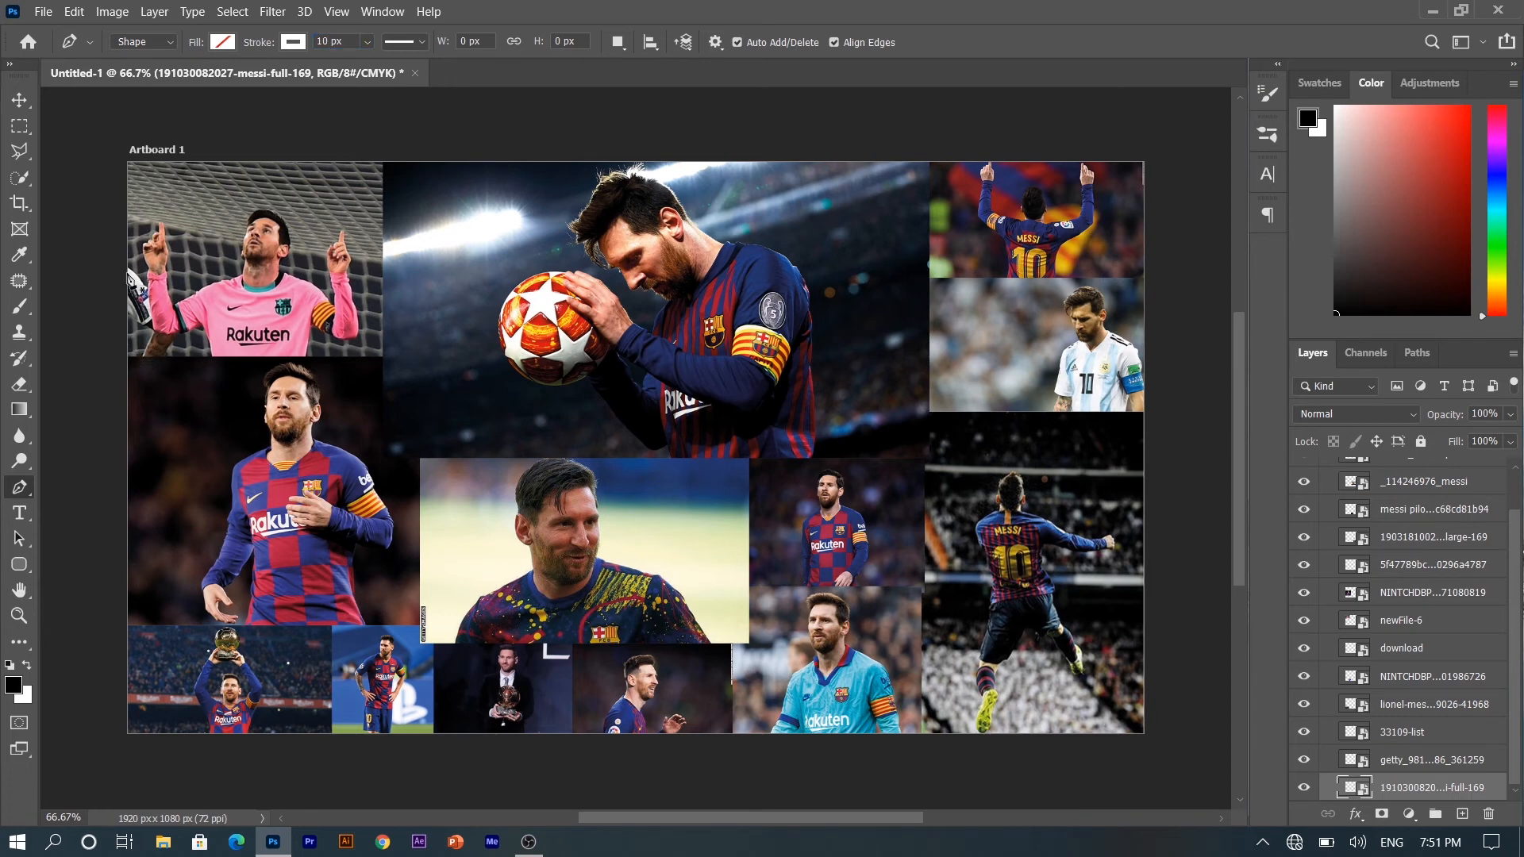
{"action": "left_click", "coordinate": [129, 165]}
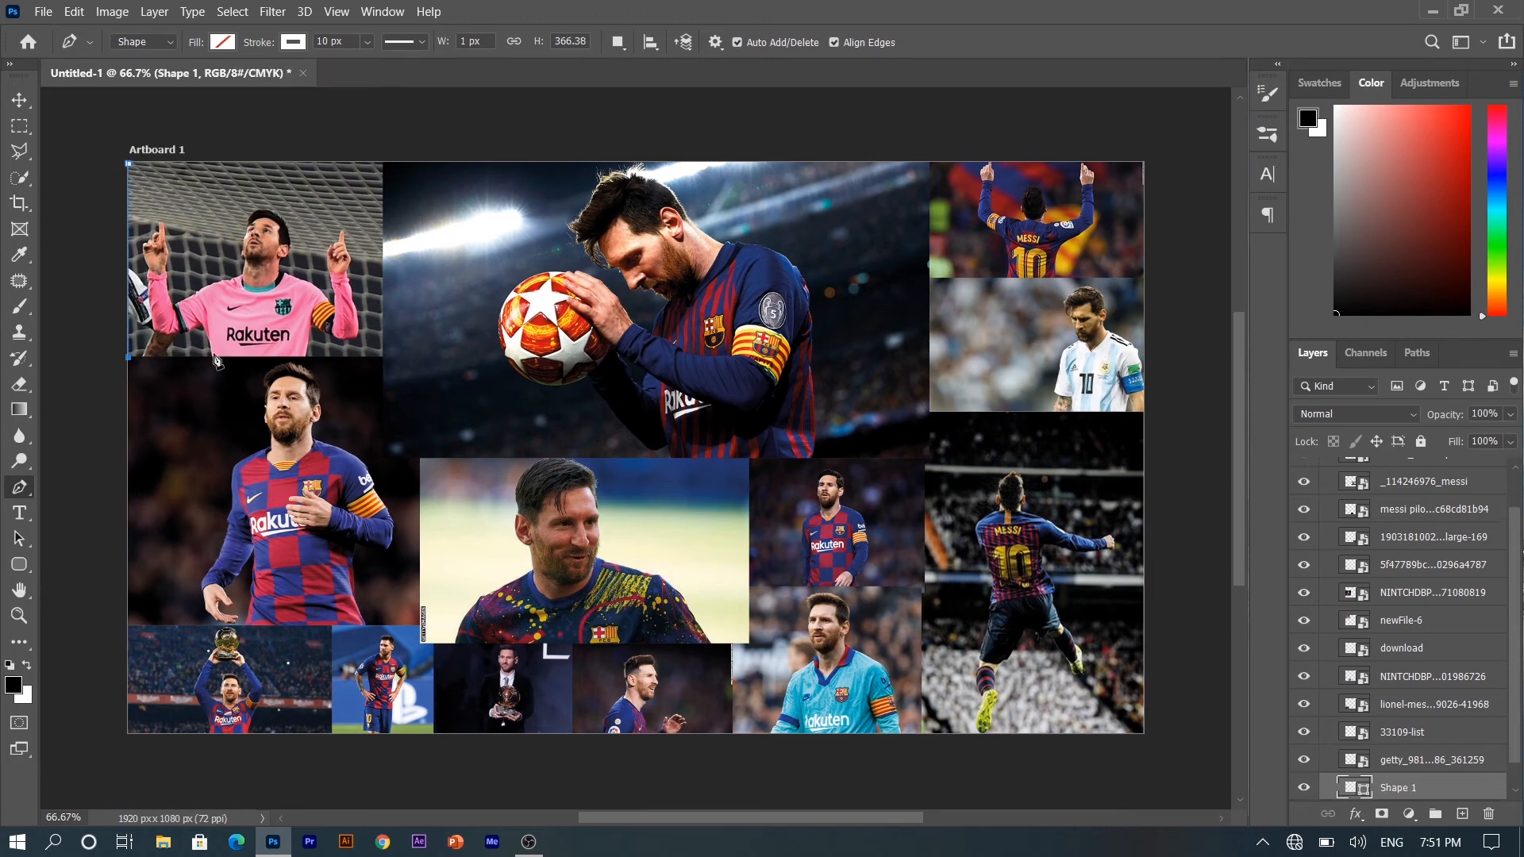
{"action": "left_click", "coordinate": [383, 358]}
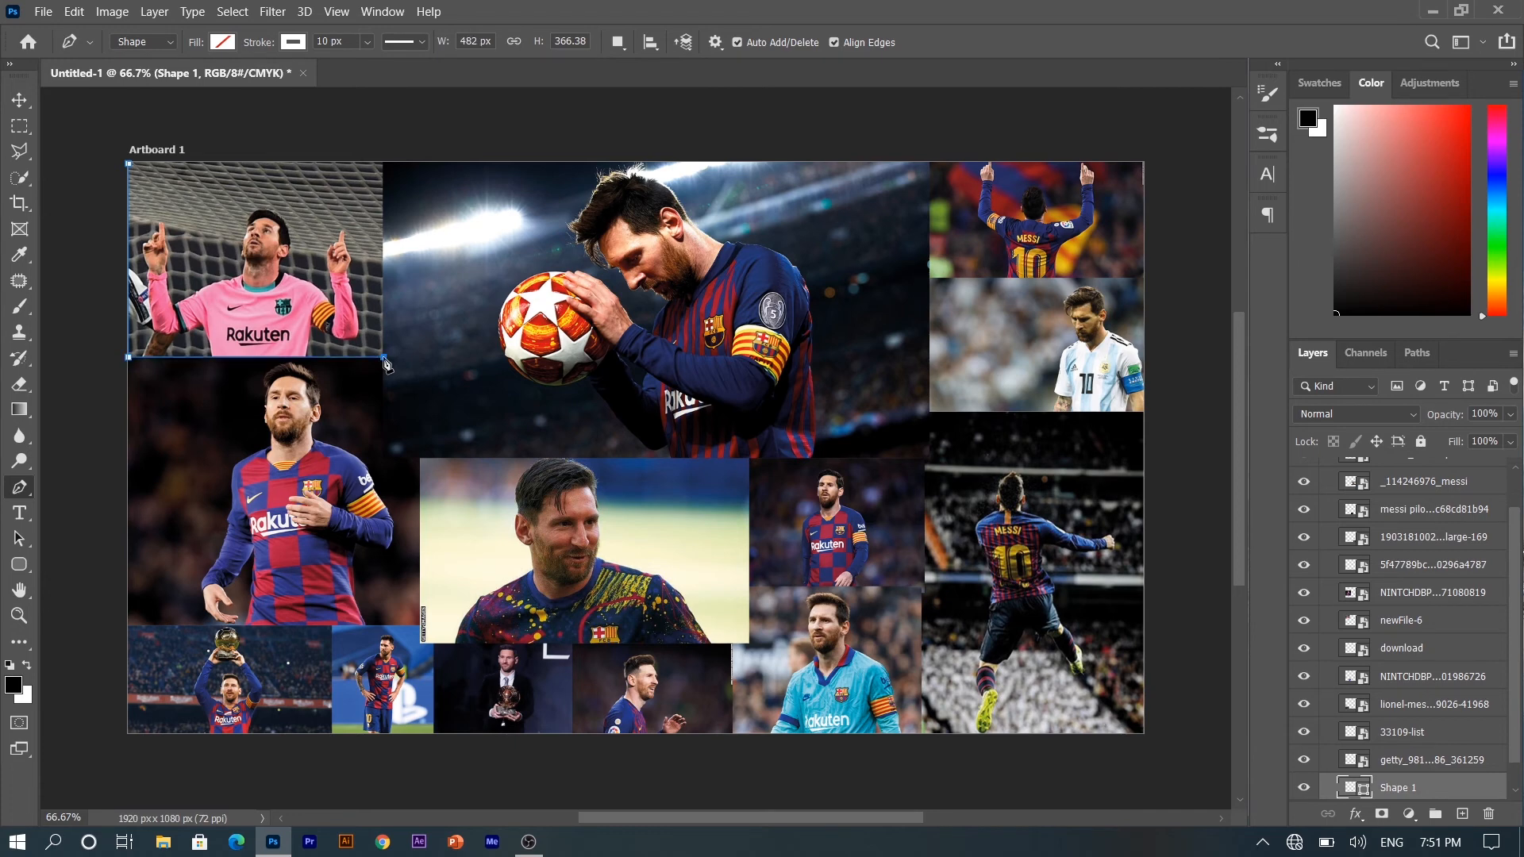
{"action": "left_click", "coordinate": [384, 164]}
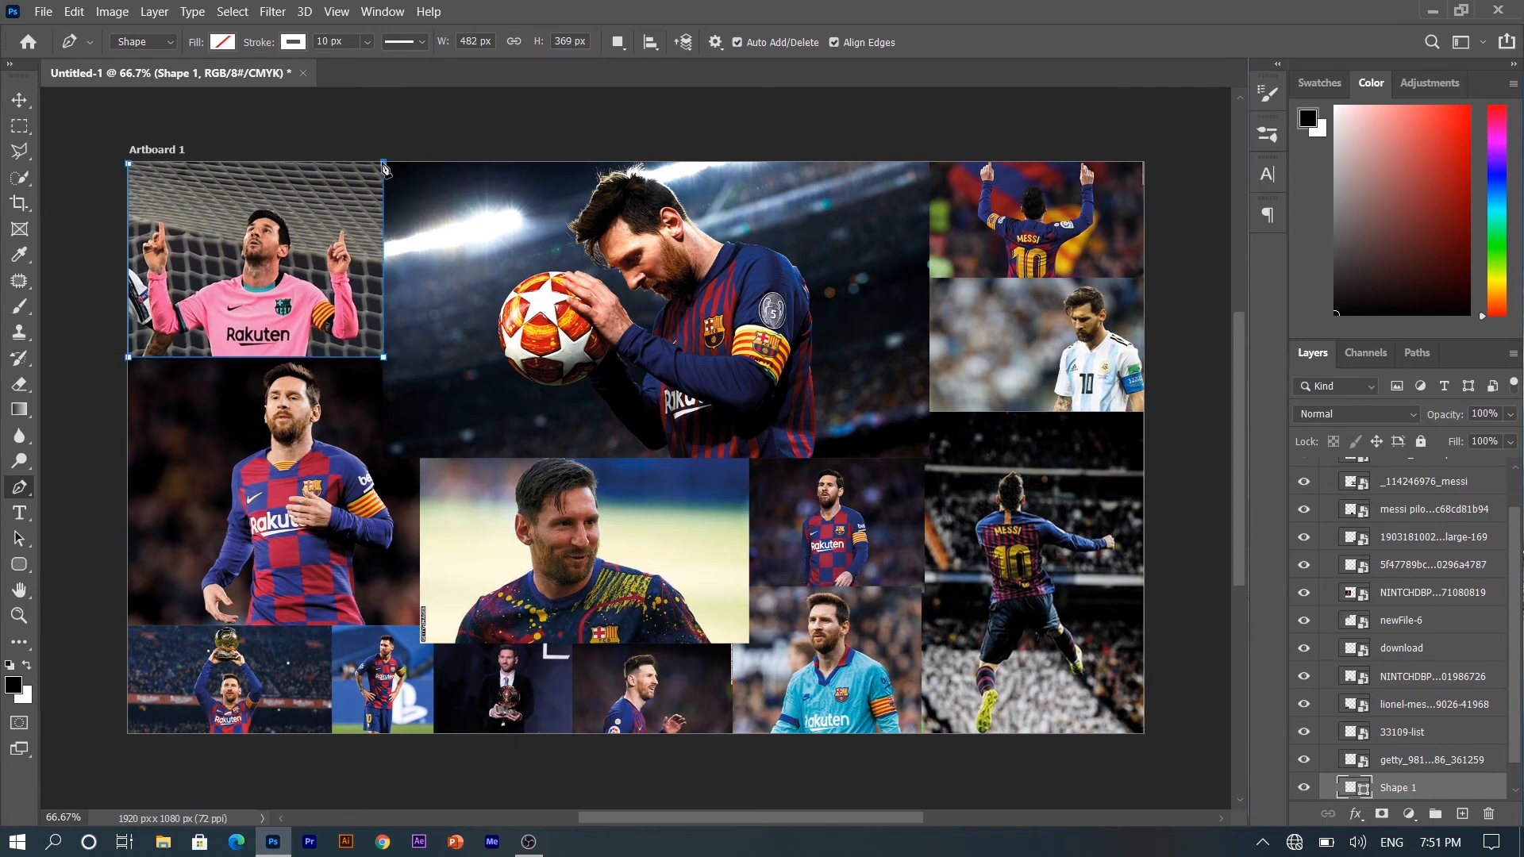
{"action": "left_click", "coordinate": [130, 168]}
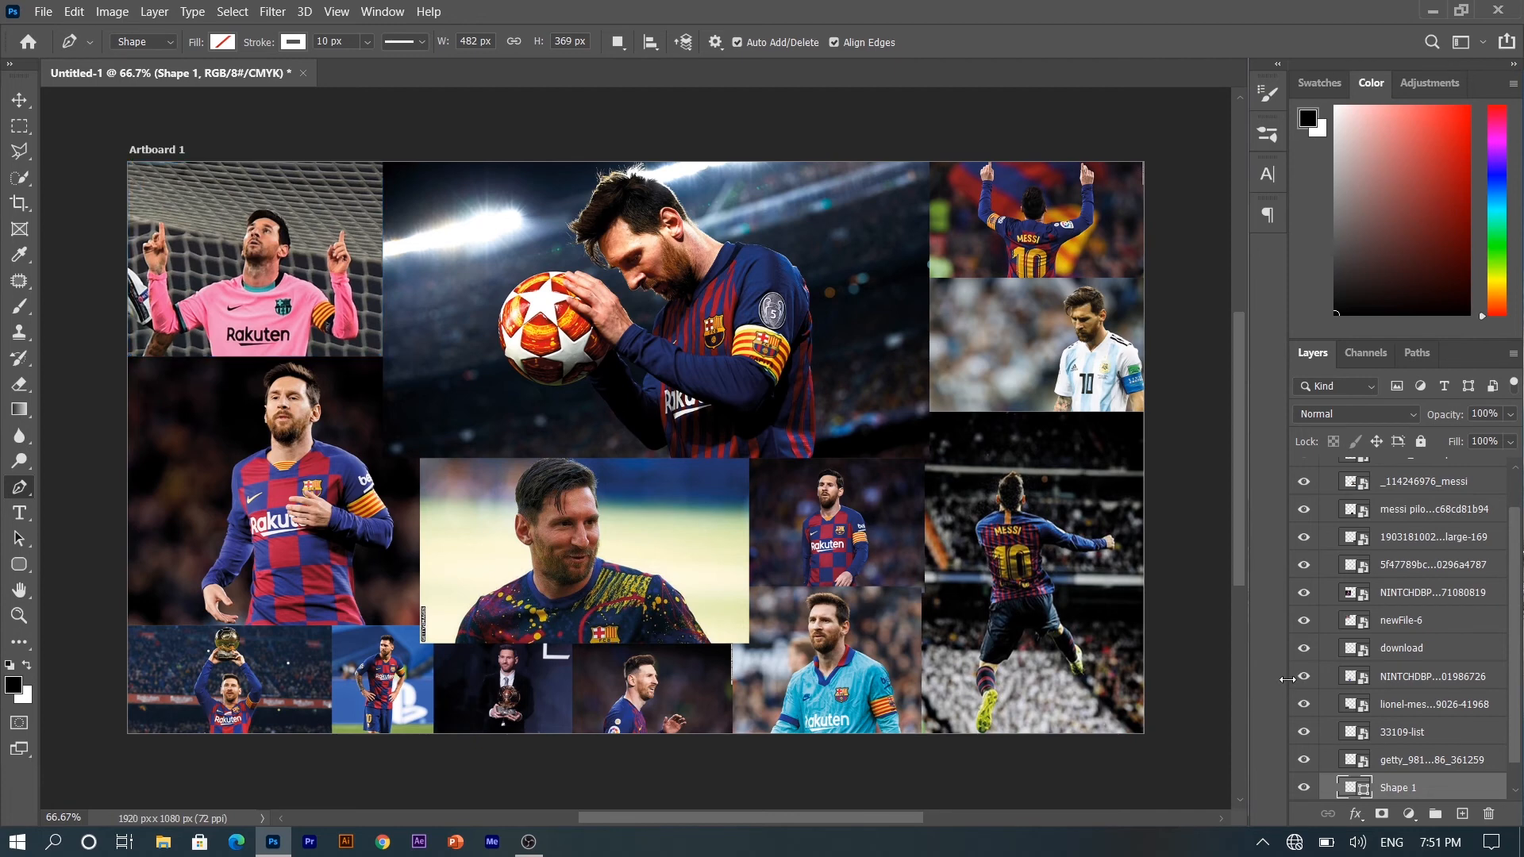
{"action": "left_click_drag", "start_coordinate": [1420, 789], "coordinate": [1420, 486]}
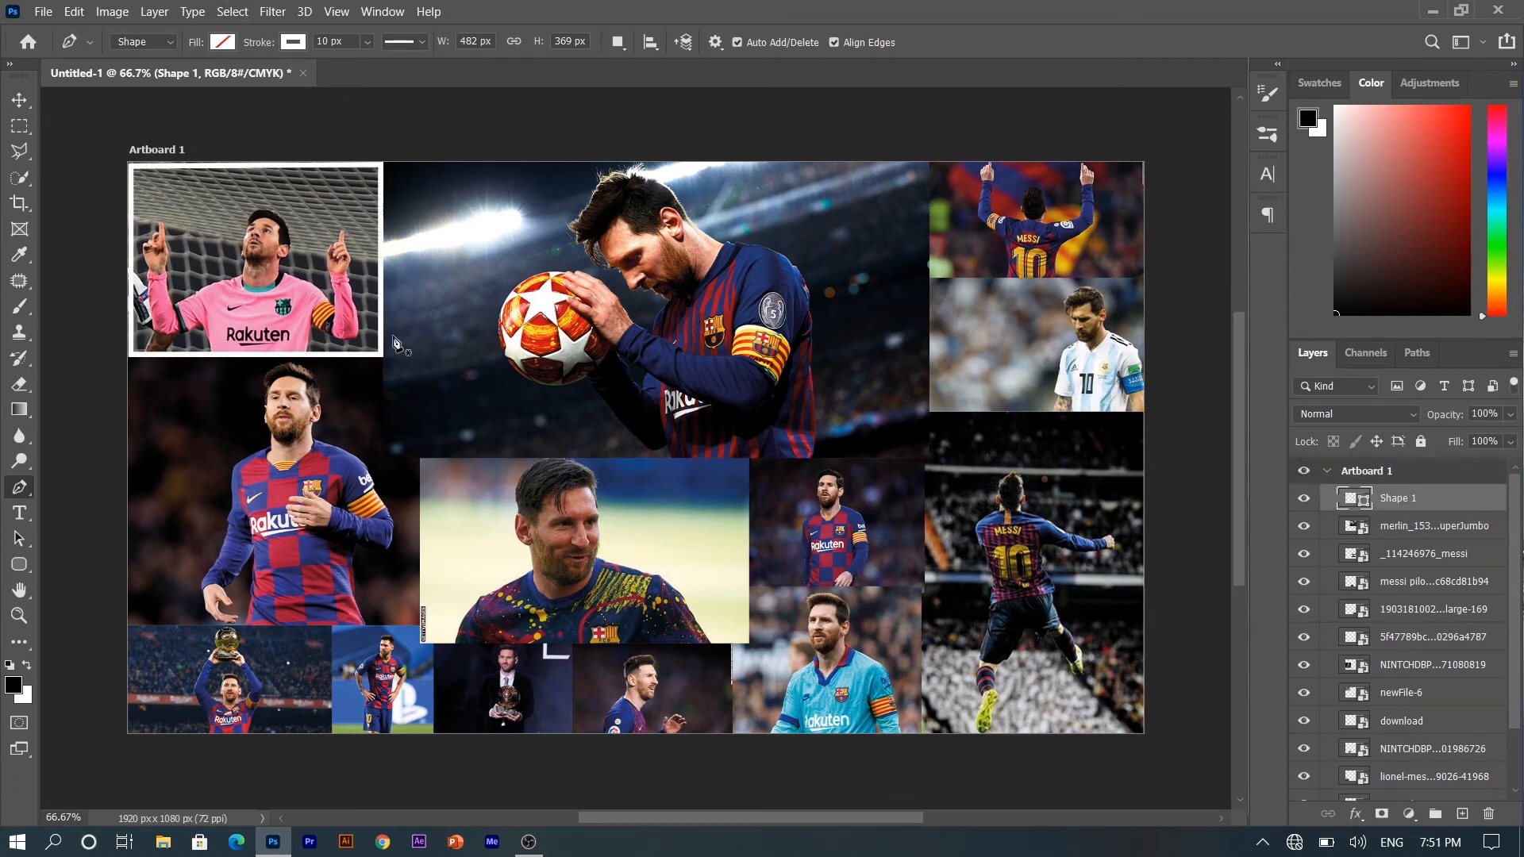
- Outline the artboard's outer edges with an open Pen shape of about 1923 x 1075 px, from the pink-shirt frame's upper corner around to its lower corner
{"action": "left_click", "coordinate": [382, 166]}
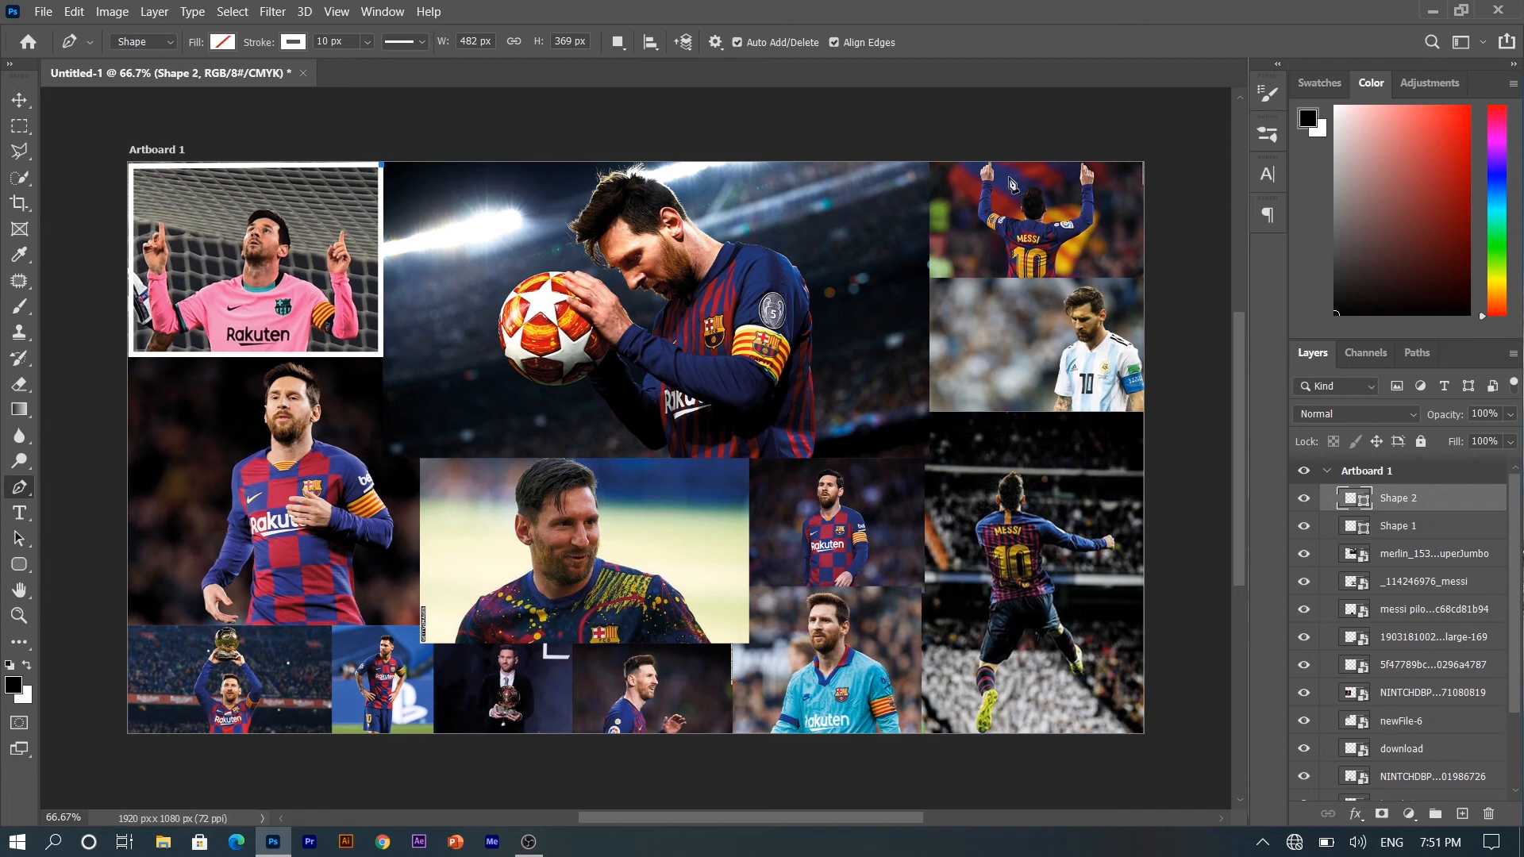
{"action": "left_click", "coordinate": [935, 167]}
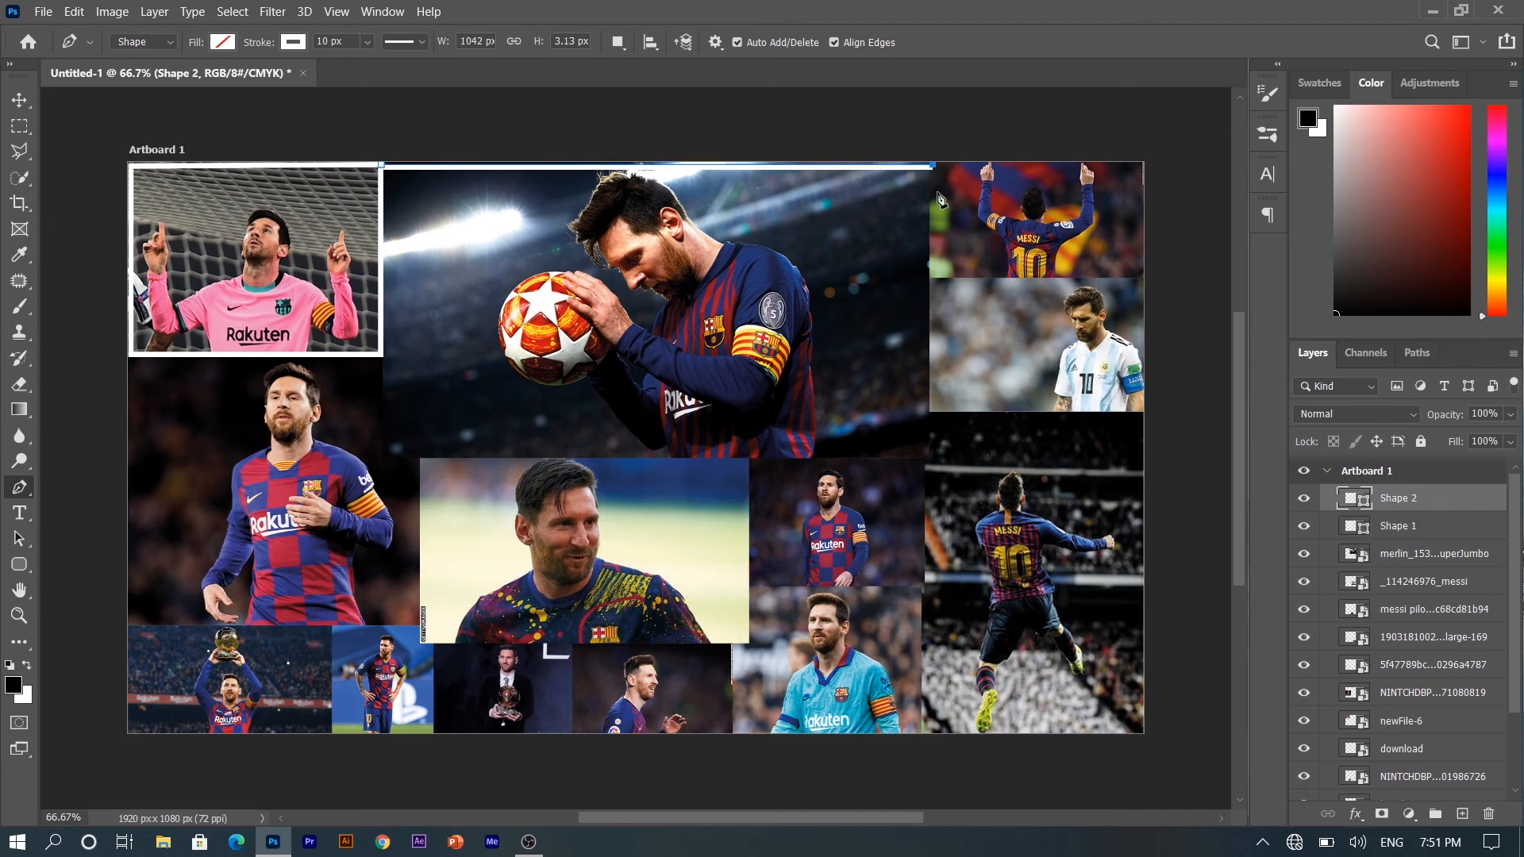
{"action": "key", "text": "ctrl+z"}
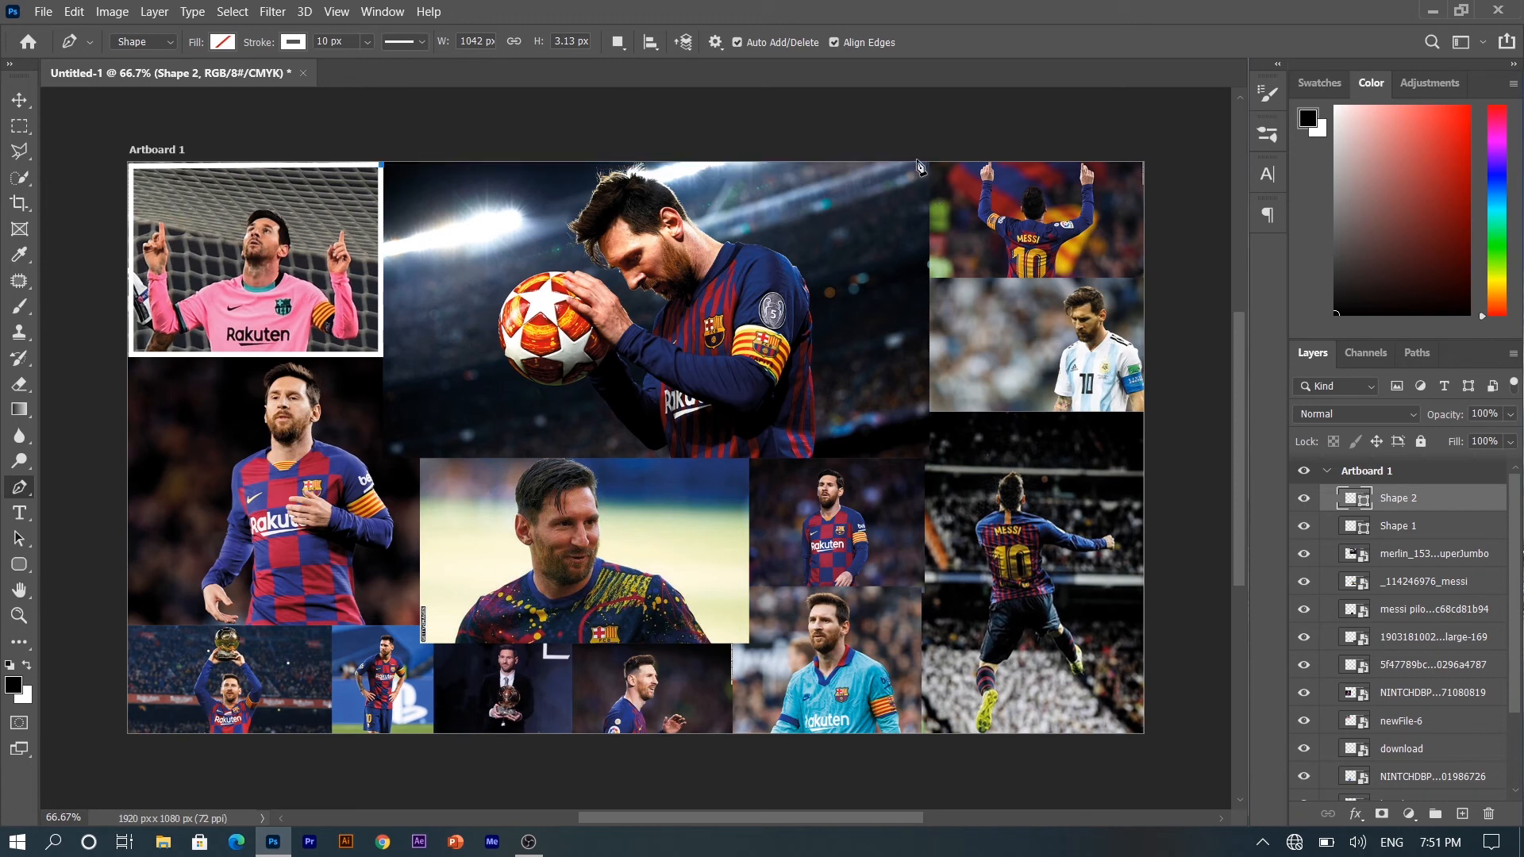
{"action": "left_click", "coordinate": [935, 166]}
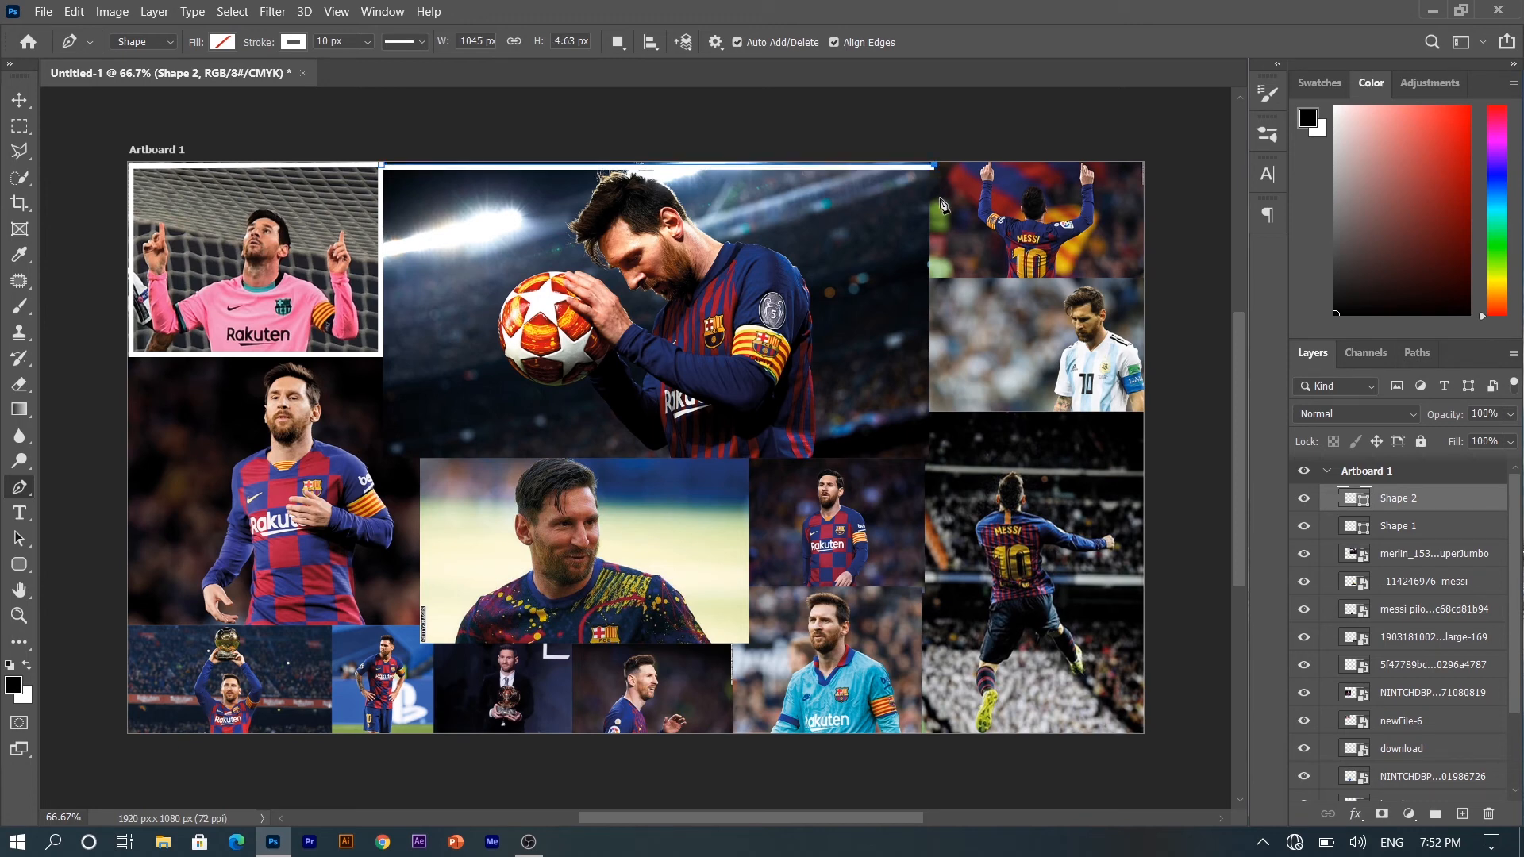
{"action": "key", "text": "ctrl+z"}
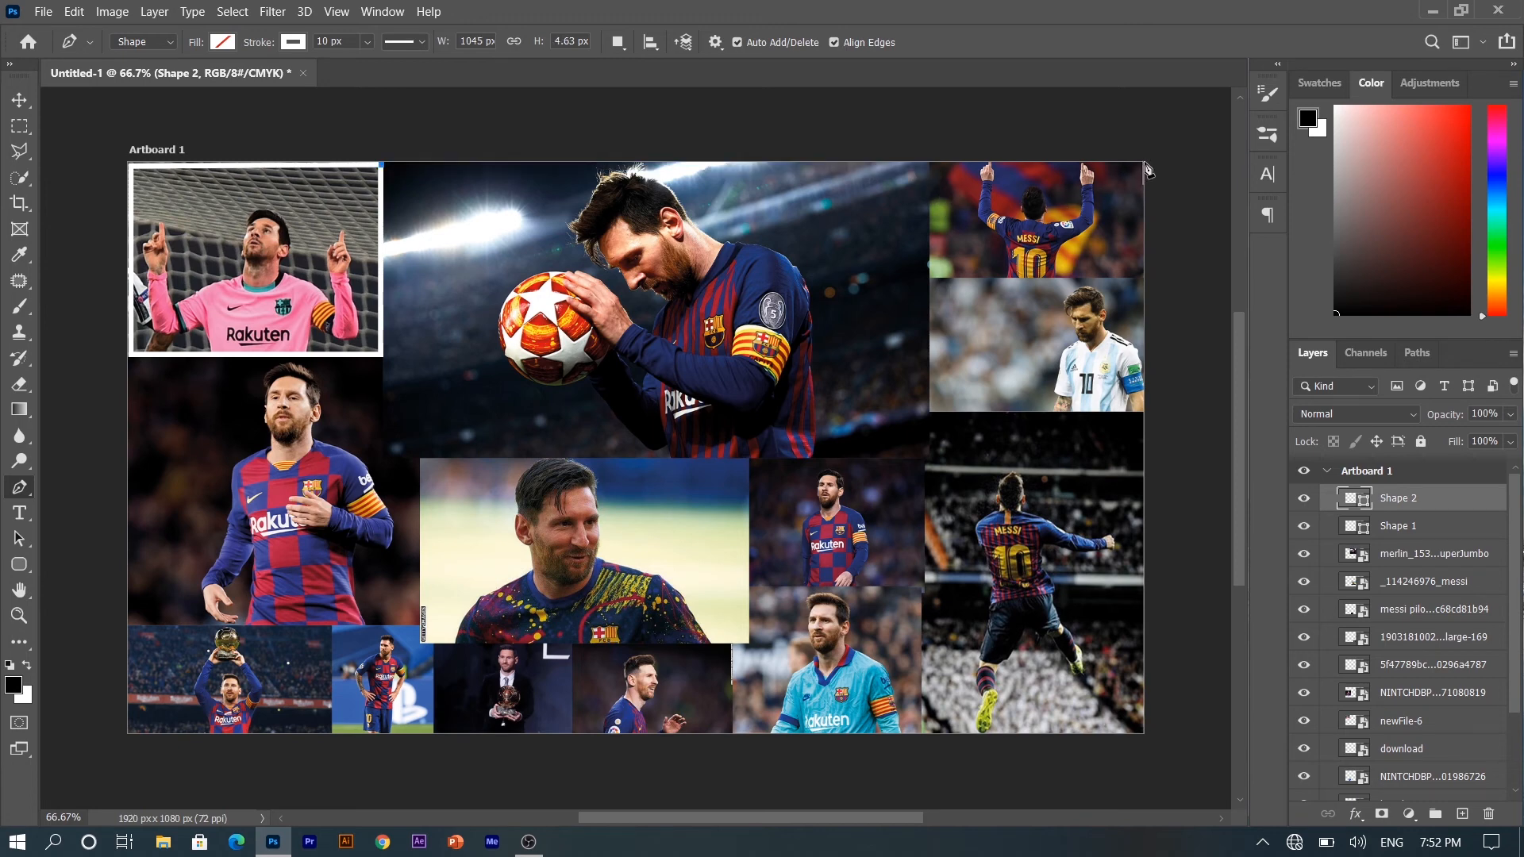
{"action": "left_click", "coordinate": [1145, 166]}
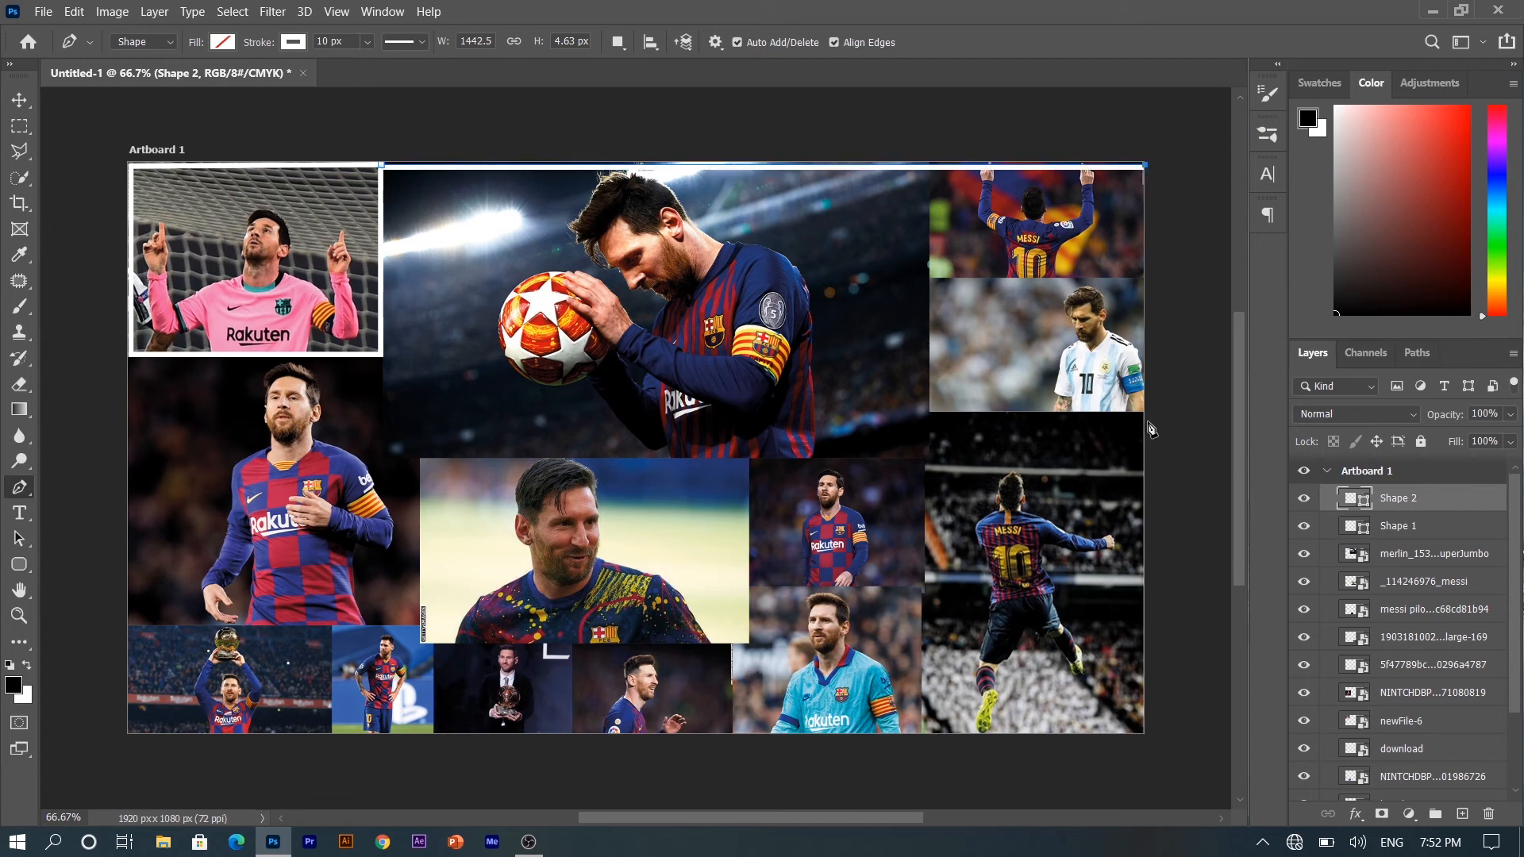
{"action": "left_click", "coordinate": [1145, 734]}
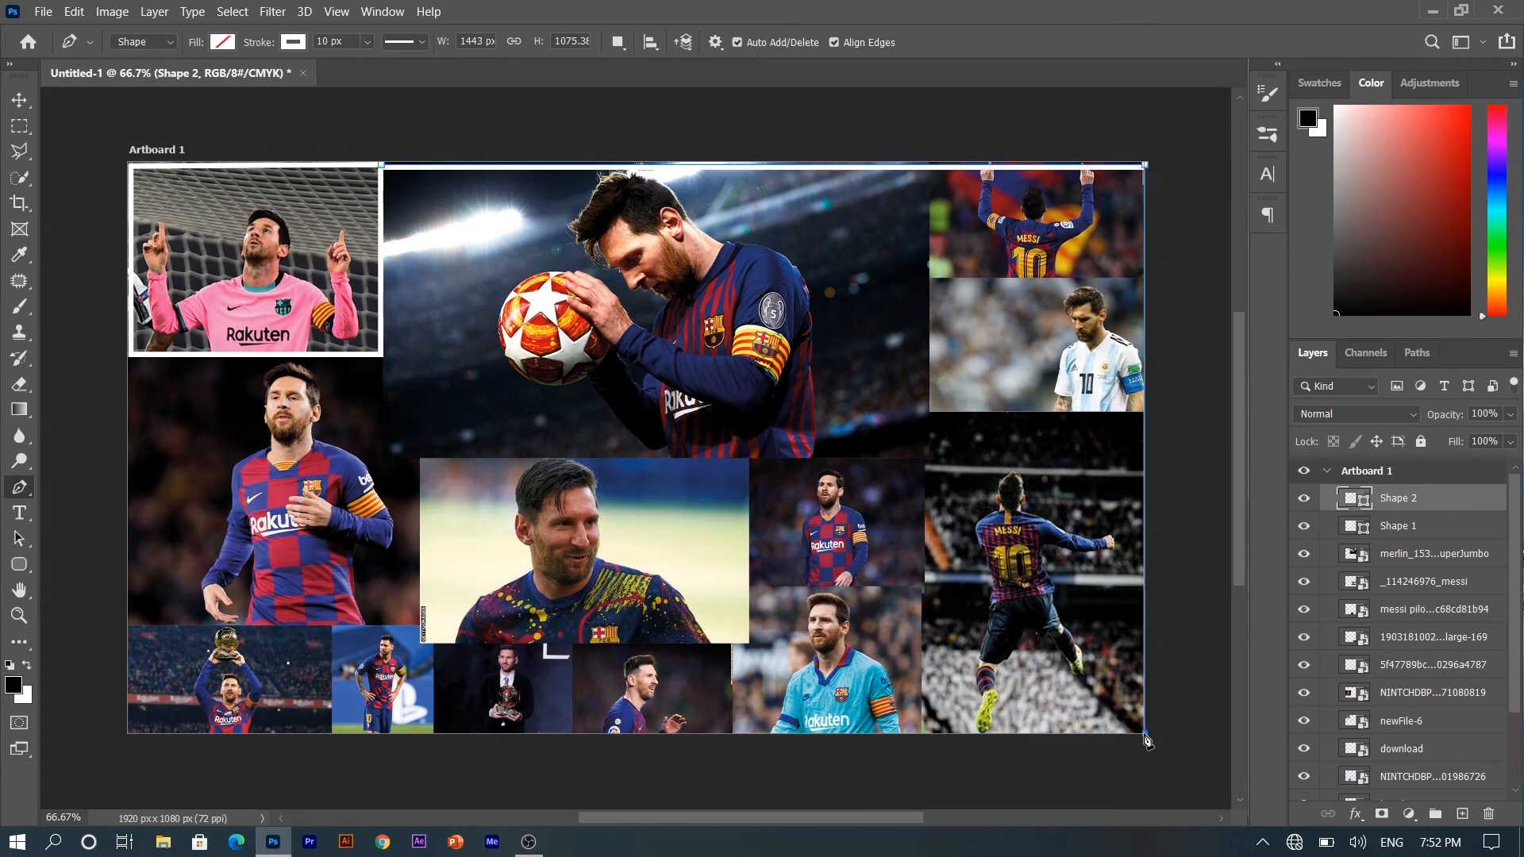
{"action": "left_click", "coordinate": [128, 735]}
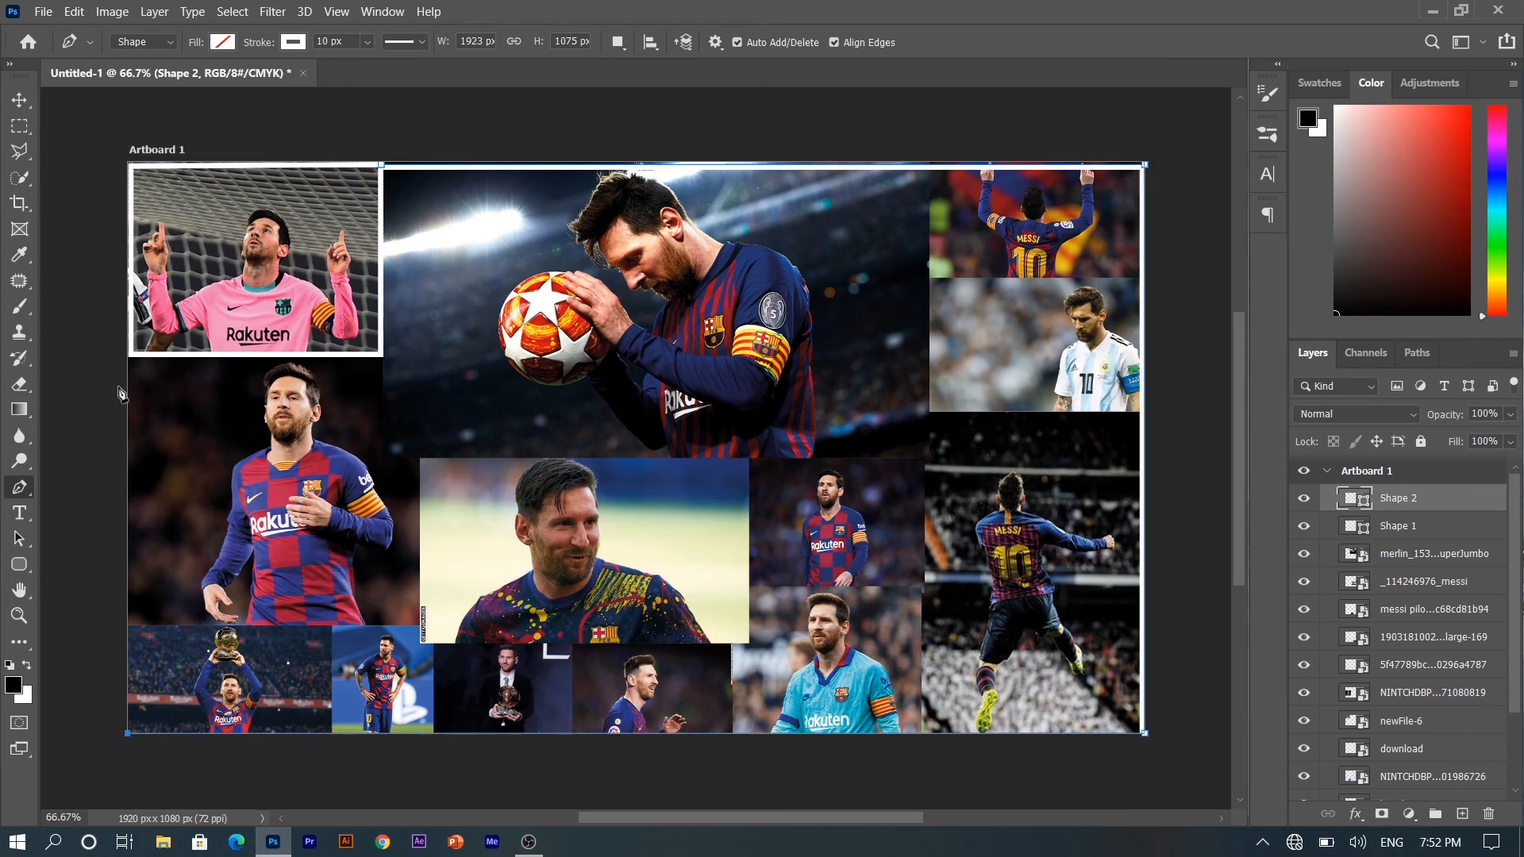
{"action": "left_click", "coordinate": [129, 359]}
{"action": "key", "text": "Return"}
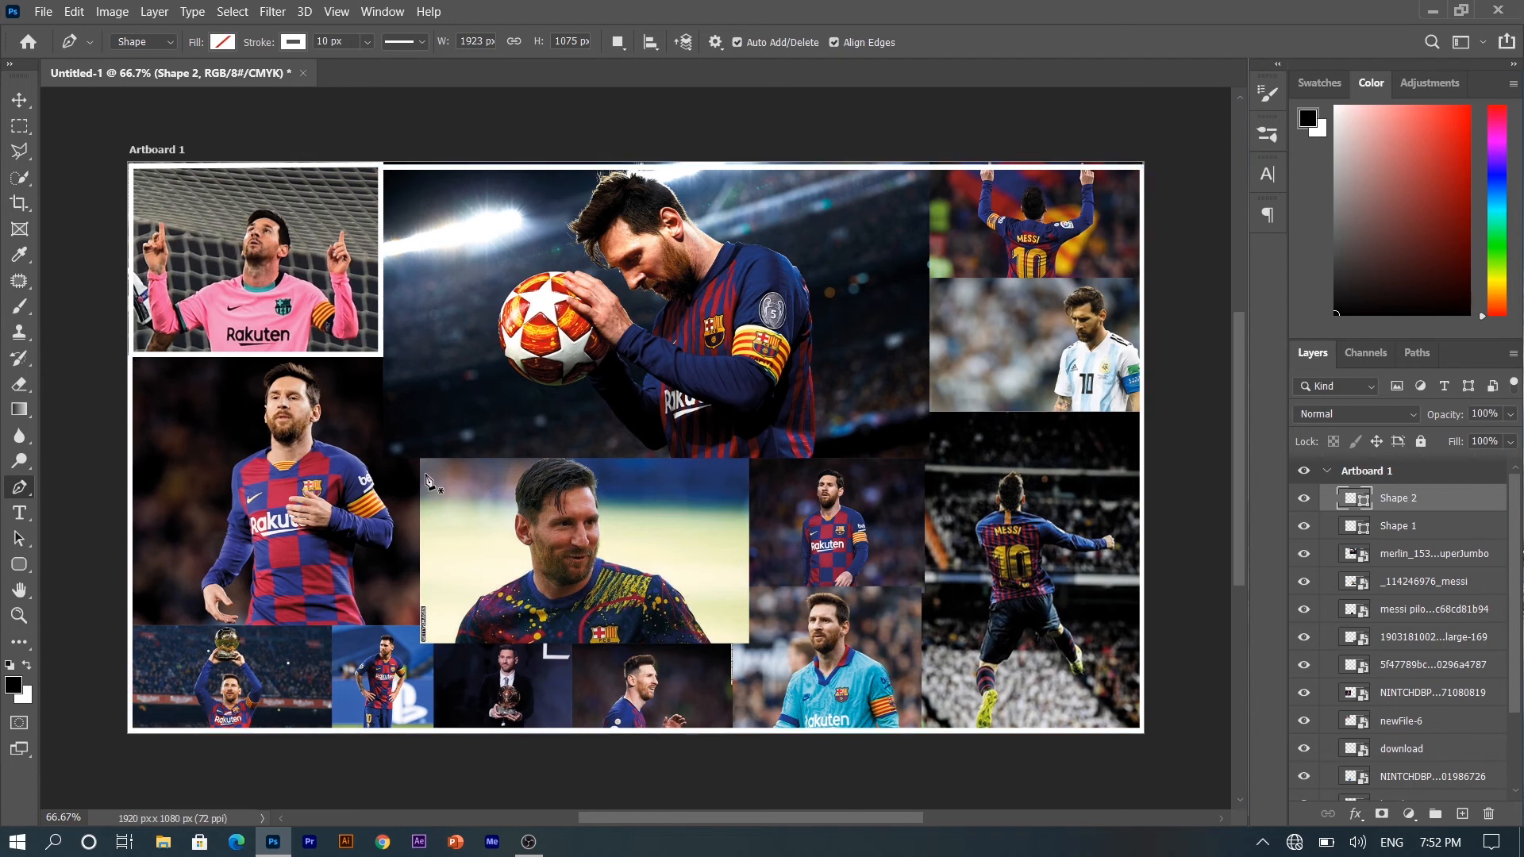
- Draw a Pen shape of about 693 x 538 px stepping down beside the ball photo from the pink-shirt frame and enclosing the smiling portrait
{"action": "left_click", "coordinate": [381, 357]}
{"action": "left_click", "coordinate": [381, 491]}
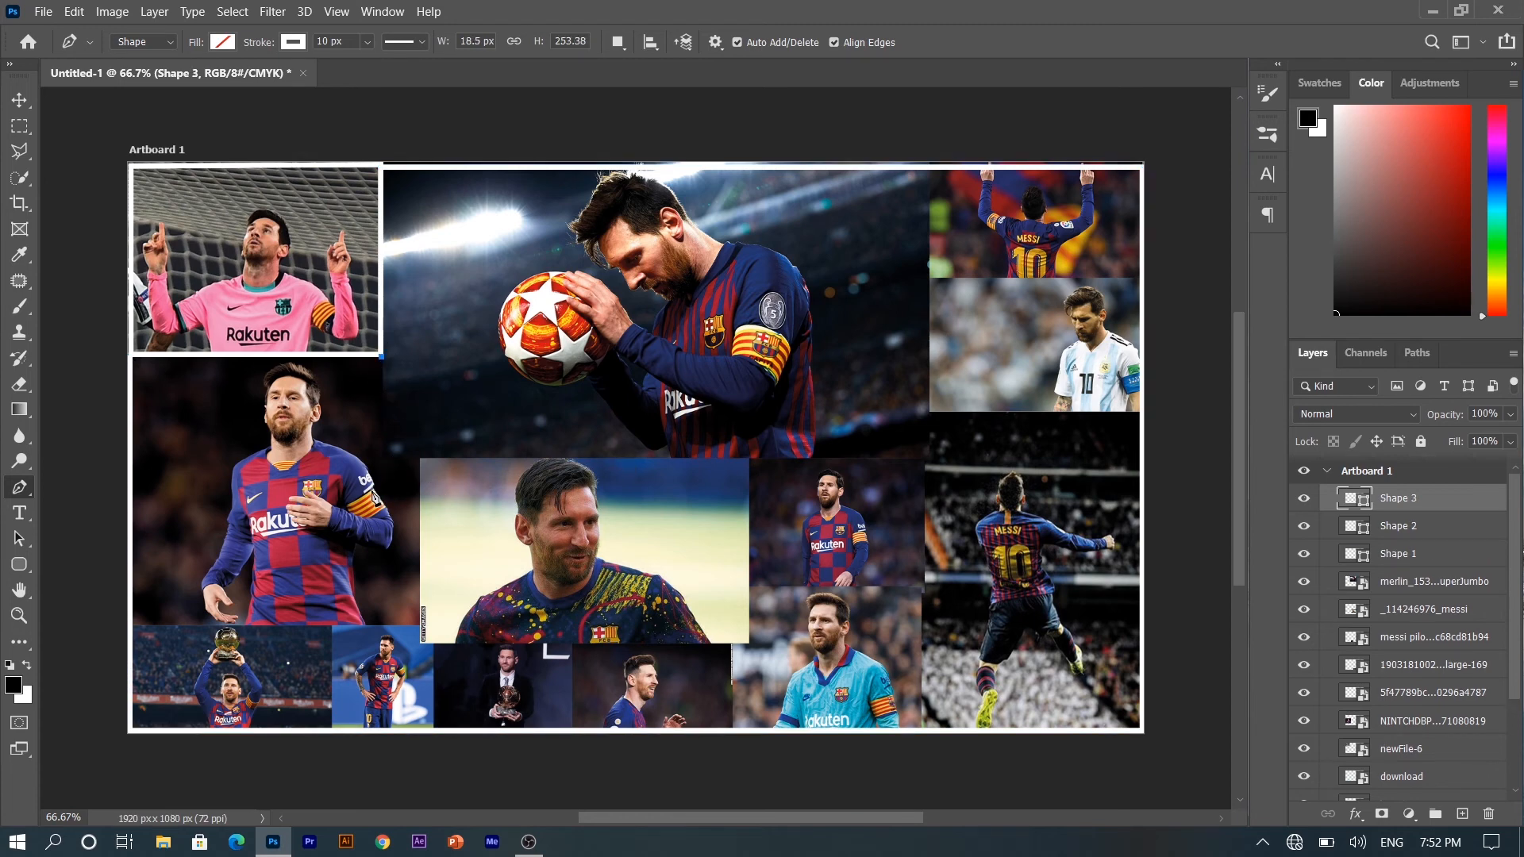
{"action": "left_click", "coordinate": [419, 490]}
{"action": "left_click", "coordinate": [419, 459]}
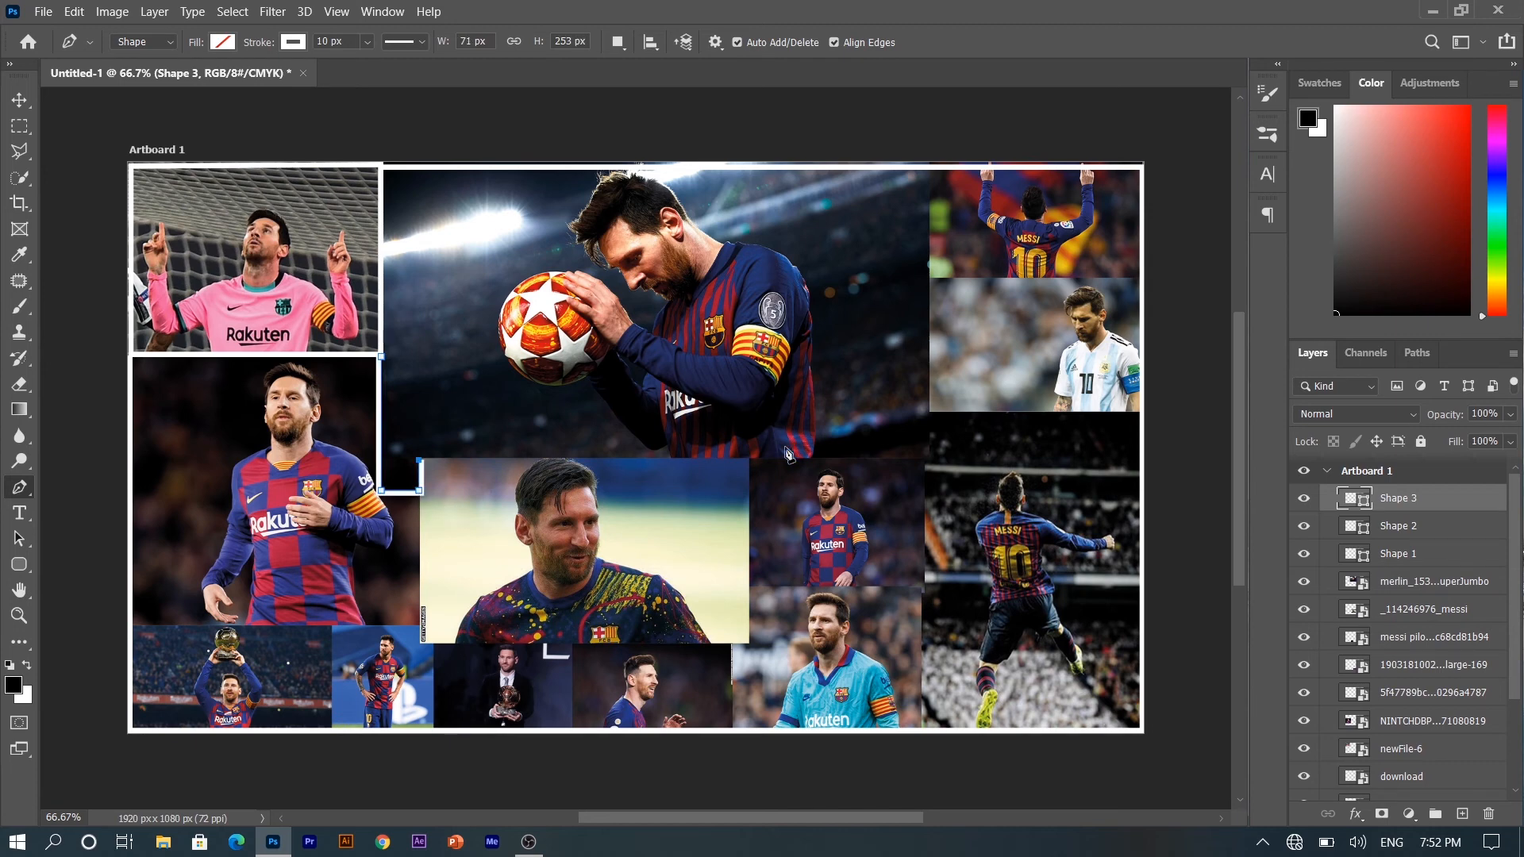
{"action": "left_click", "coordinate": [748, 461]}
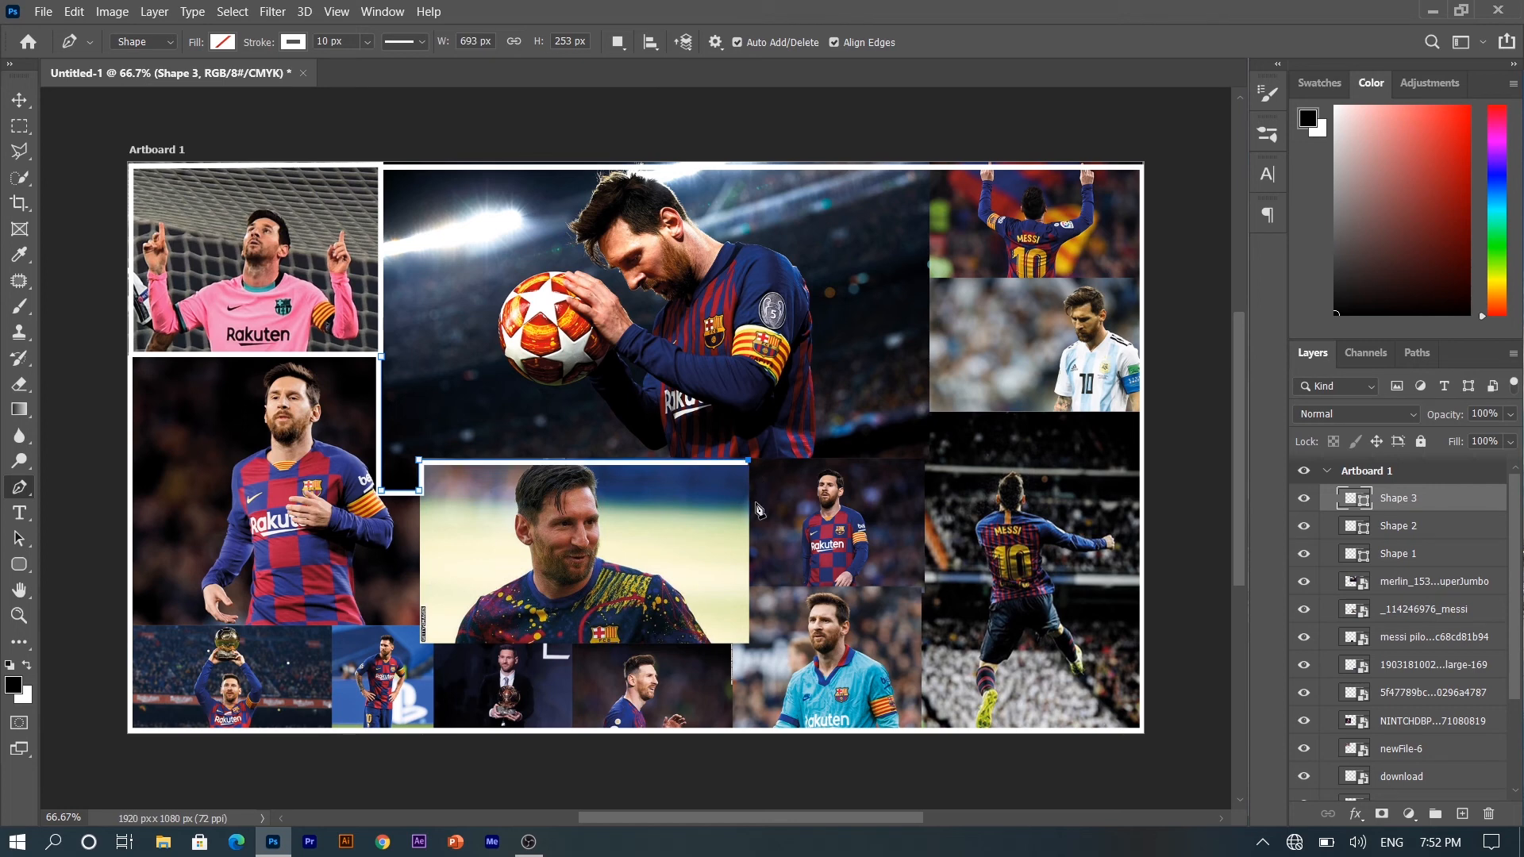
{"action": "left_click", "coordinate": [747, 641]}
{"action": "left_click", "coordinate": [420, 640]}
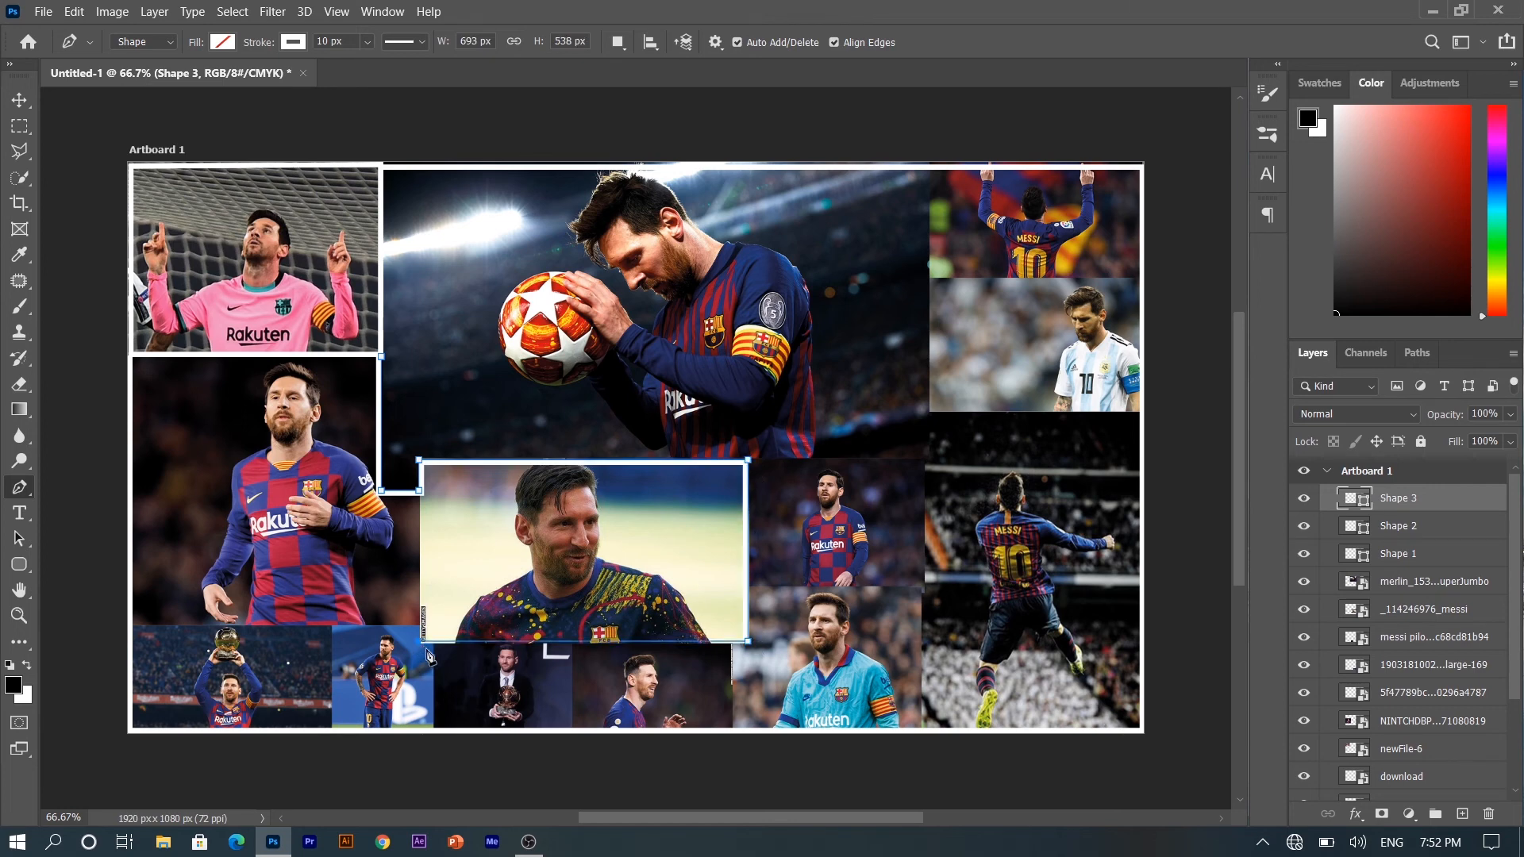
{"action": "key", "text": "ctrl+z"}
{"action": "left_click", "coordinate": [420, 640]}
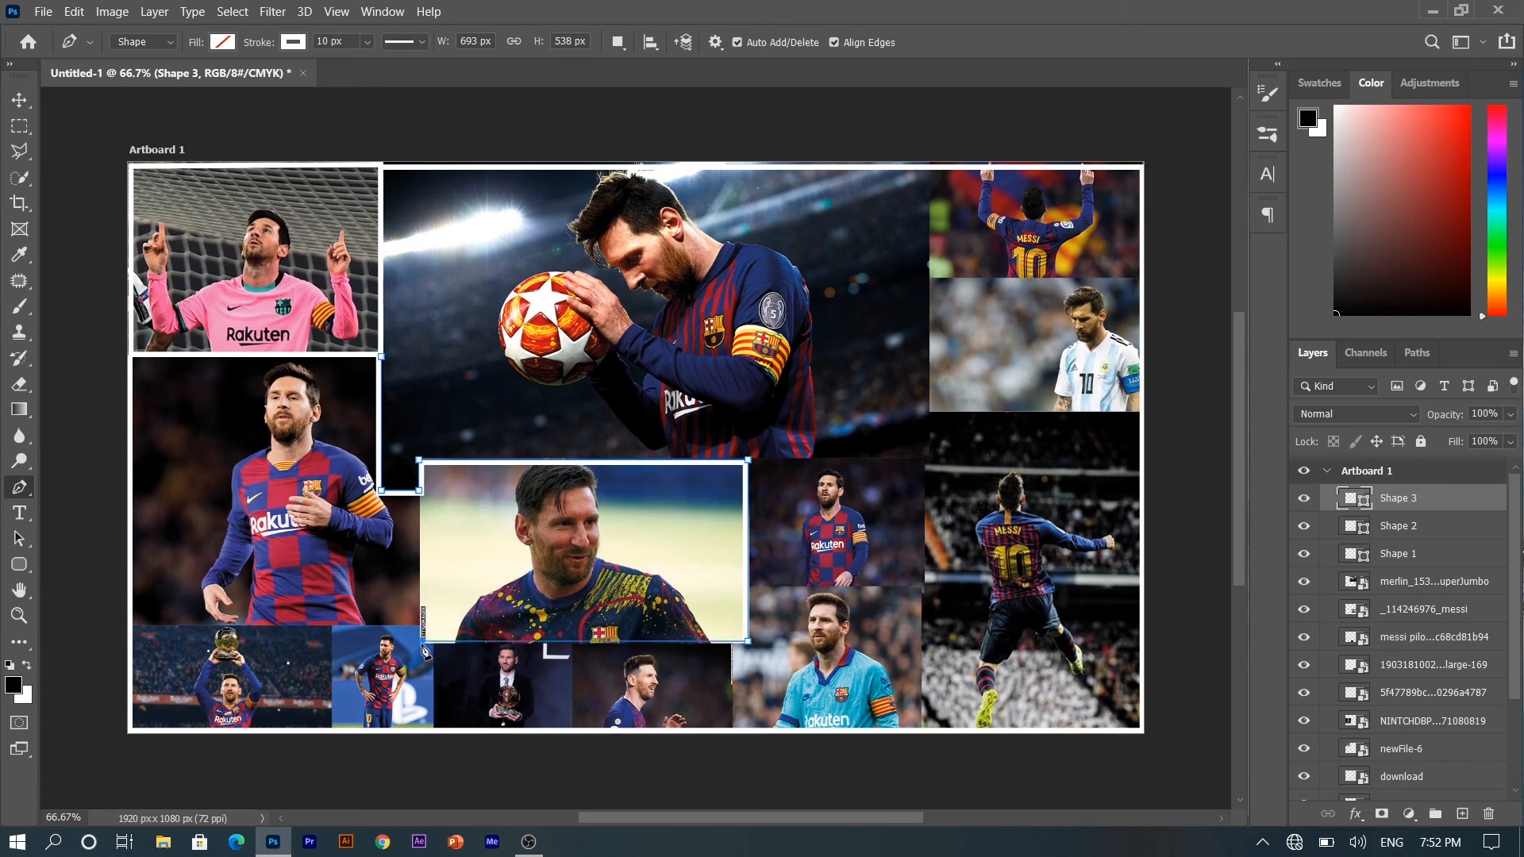
{"action": "left_click", "coordinate": [420, 493]}
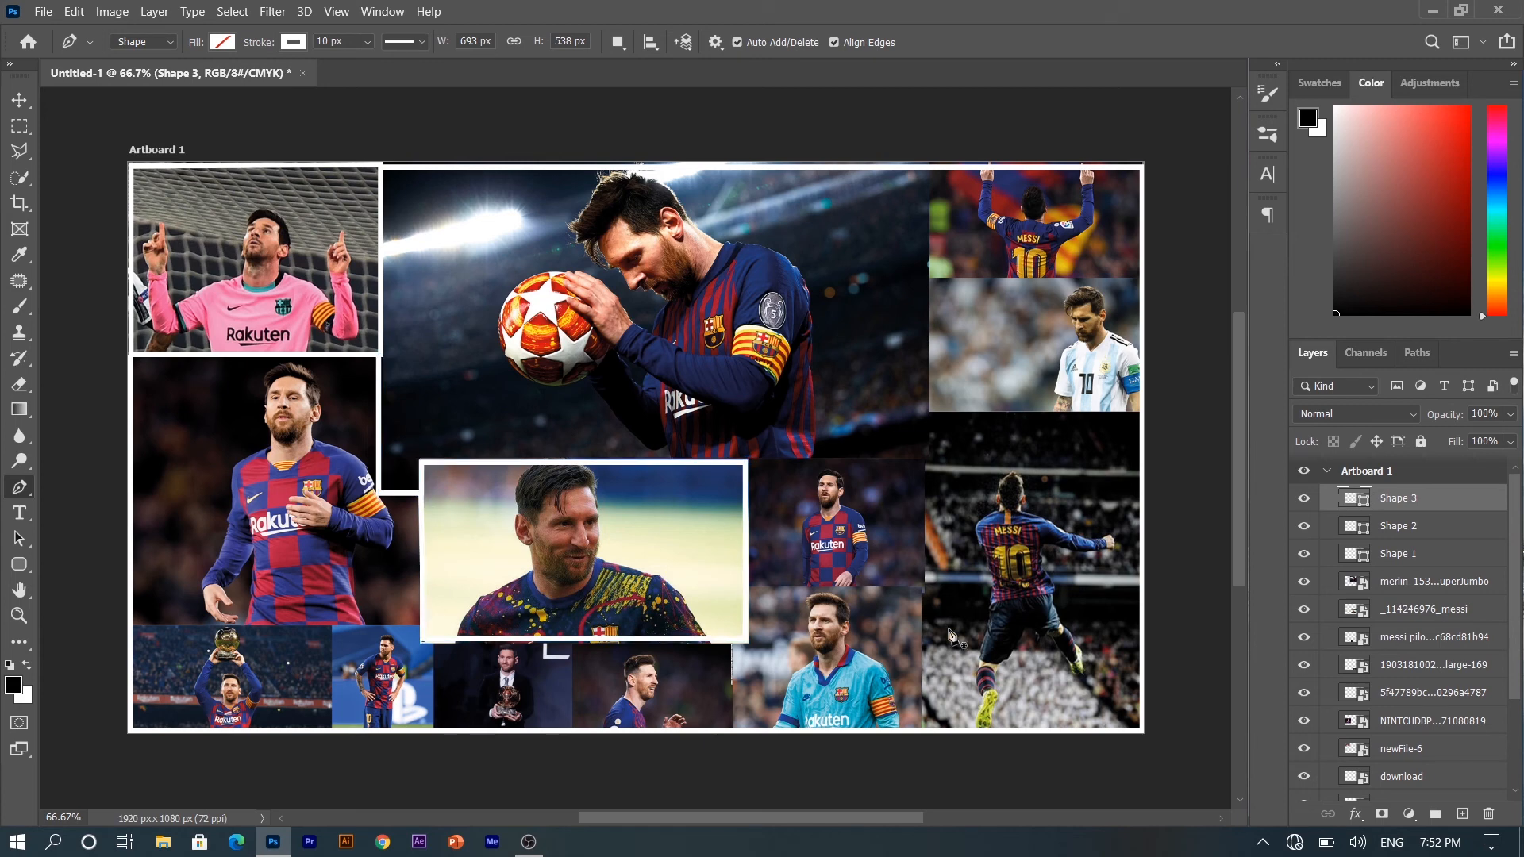
- Outline the ball photo's far side and the exposed part of its lower edge with a Pen path ending at the smiling portrait's frame
{"action": "left_click", "coordinate": [931, 167]}
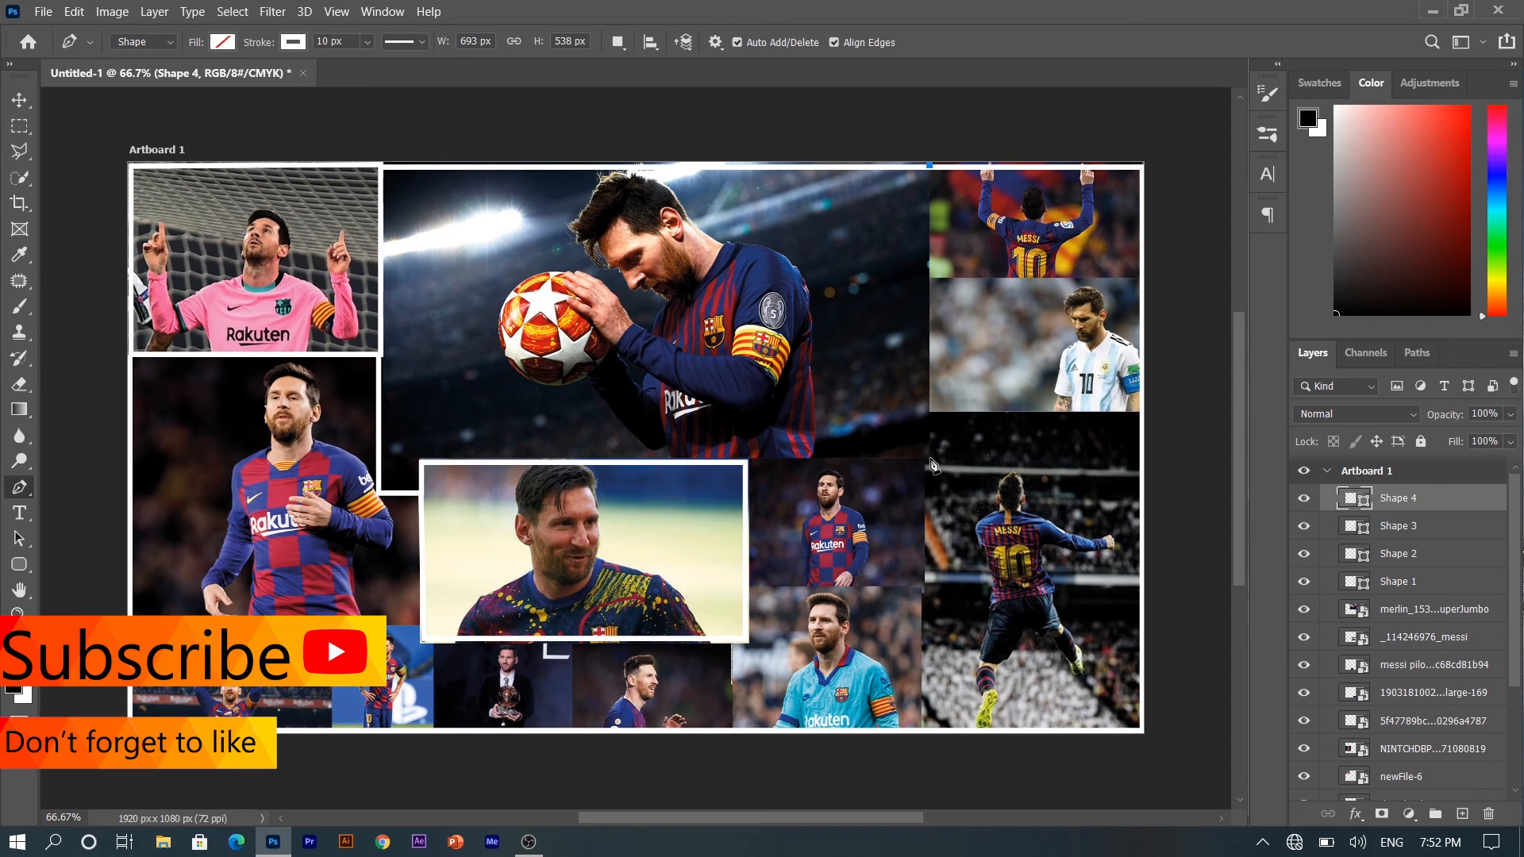
{"action": "left_click", "coordinate": [930, 460]}
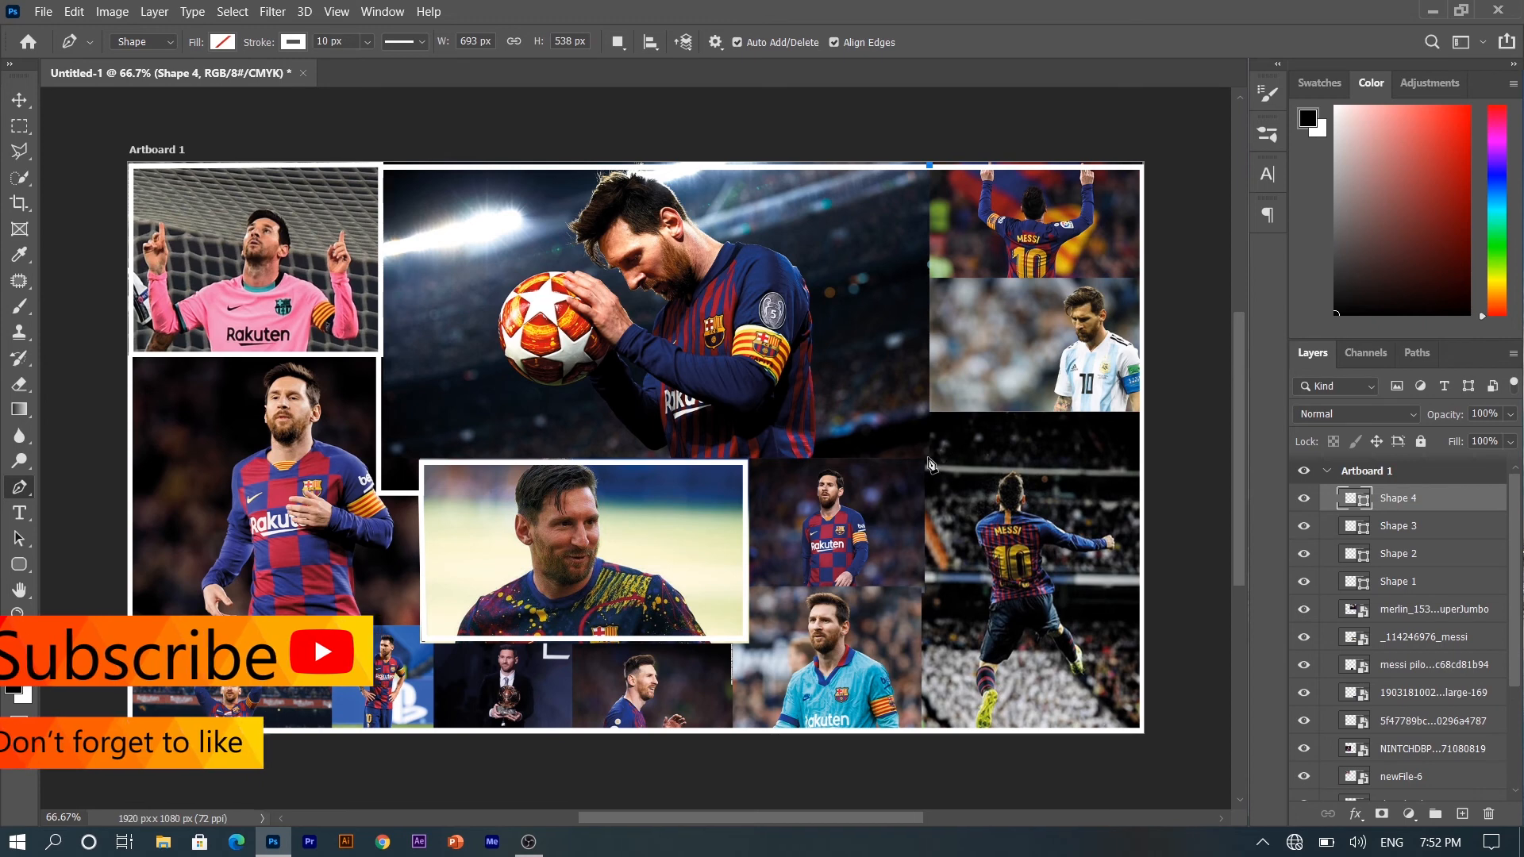
{"action": "left_click", "coordinate": [749, 460]}
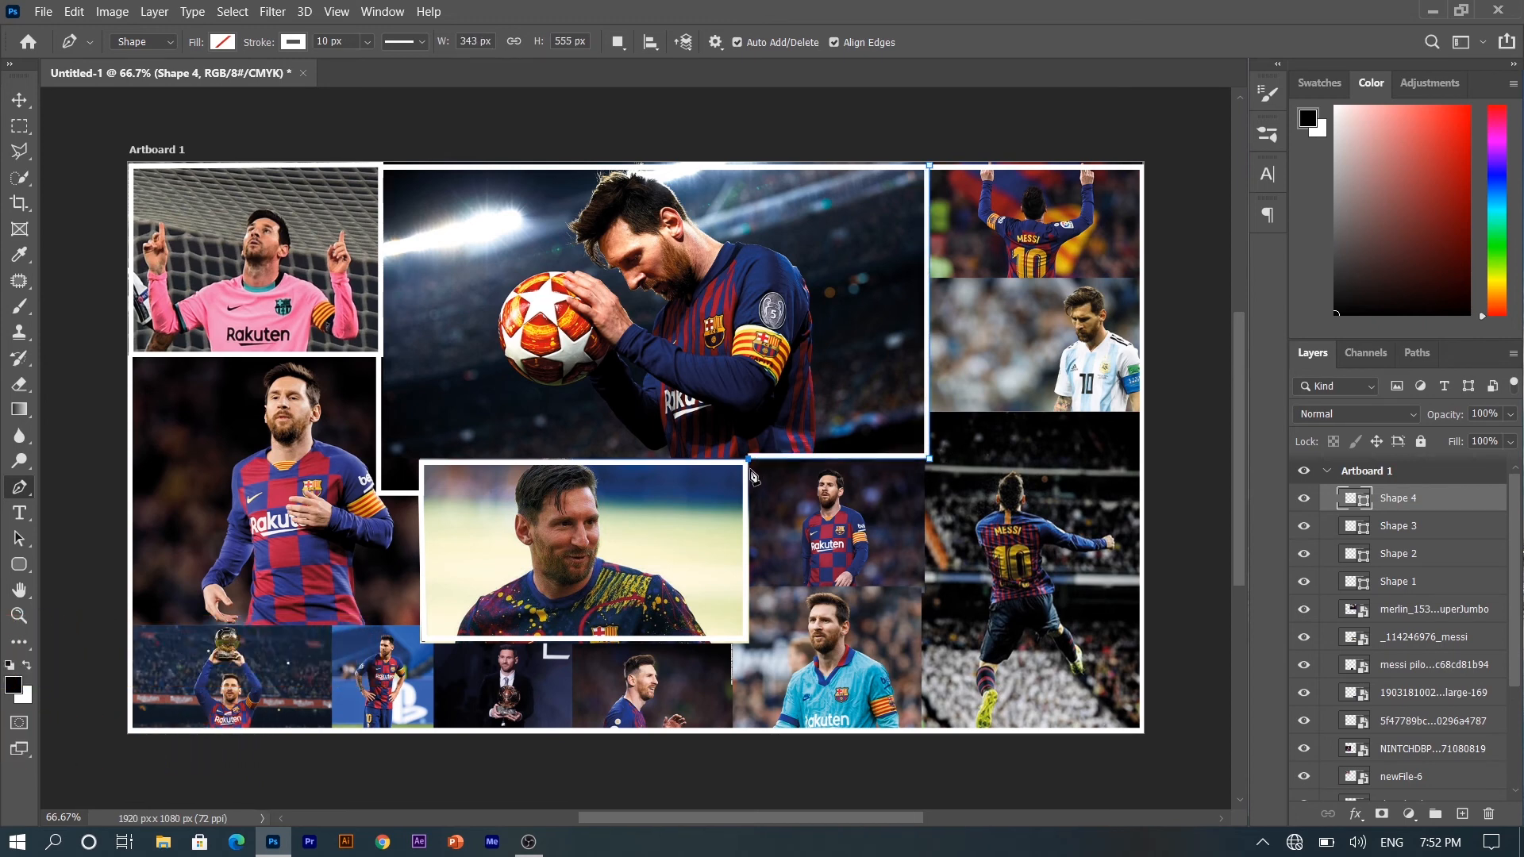
{"action": "key", "text": "Return"}
- Draw a horizontal line about 537 px long beneath the checked-shirt photo and a vertical divider between the raised-trophy and blue-background photos
{"action": "left_click", "coordinate": [135, 628]}
{"action": "left_click", "coordinate": [420, 628]}
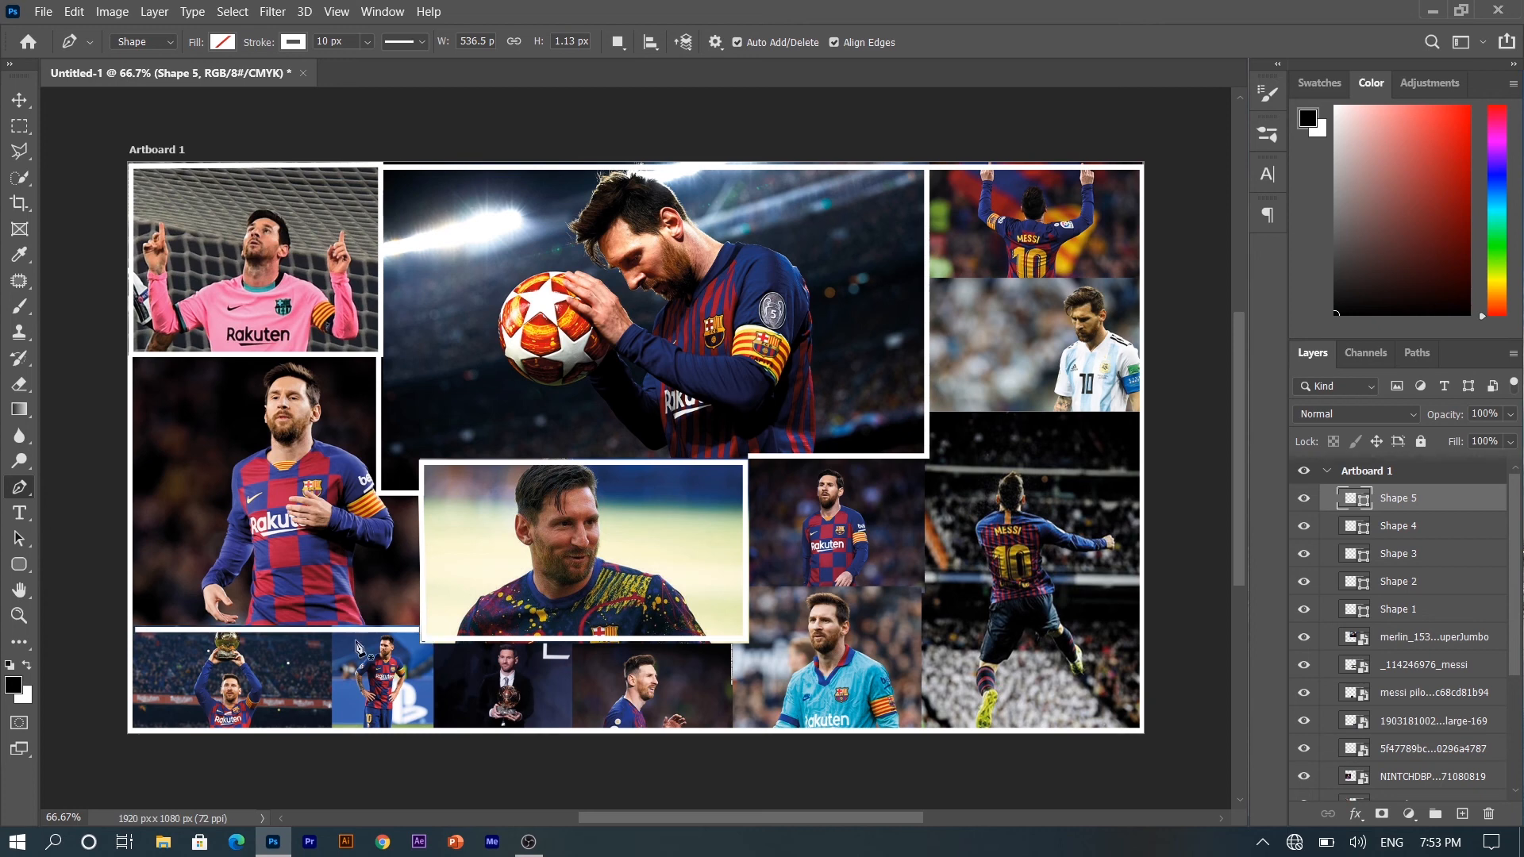
{"action": "left_click", "coordinate": [331, 630]}
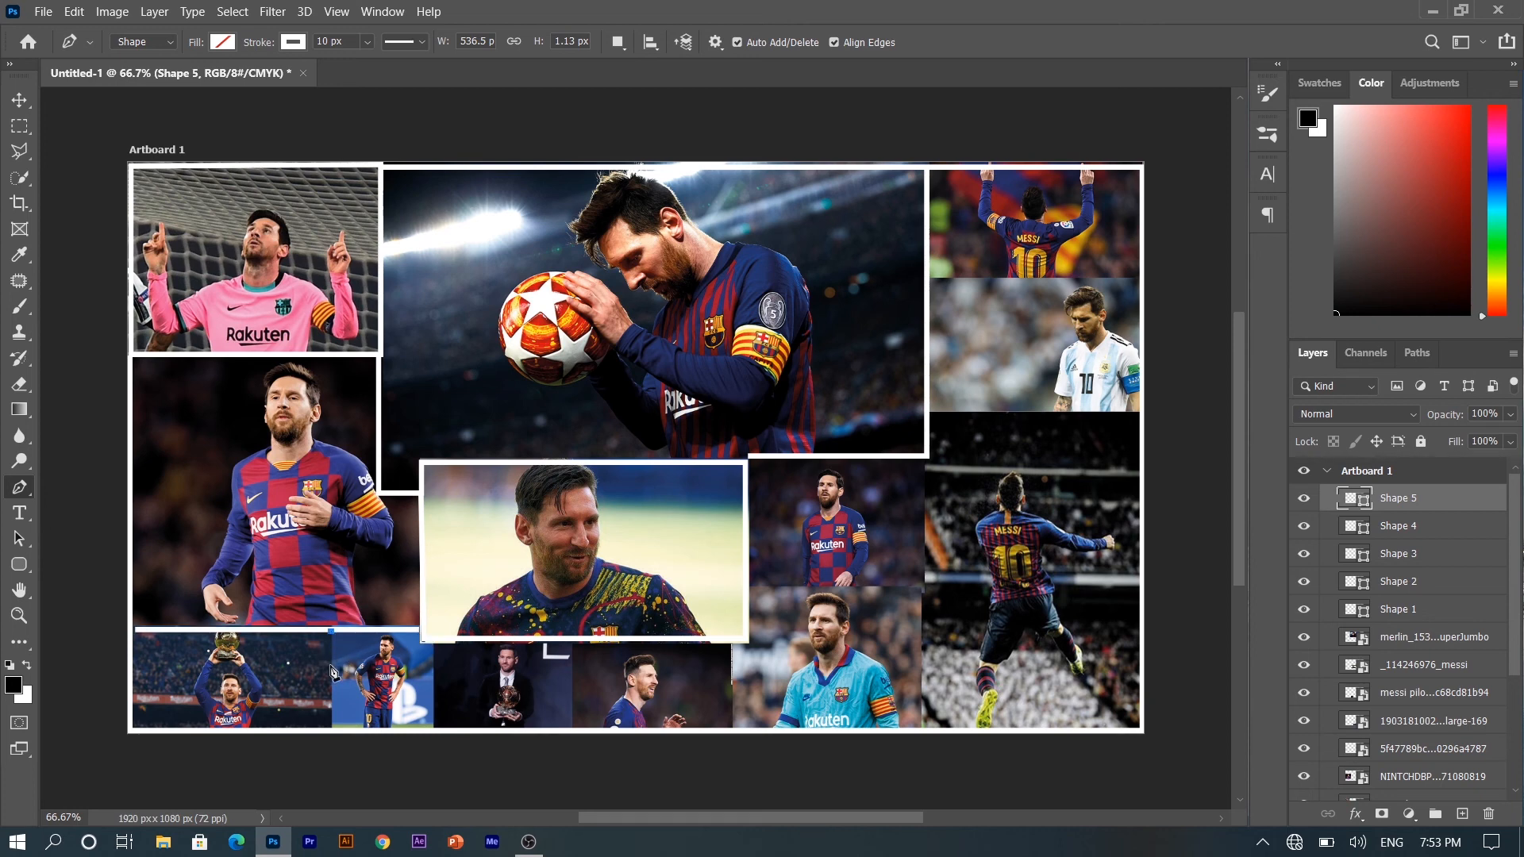
{"action": "left_click", "coordinate": [331, 729]}
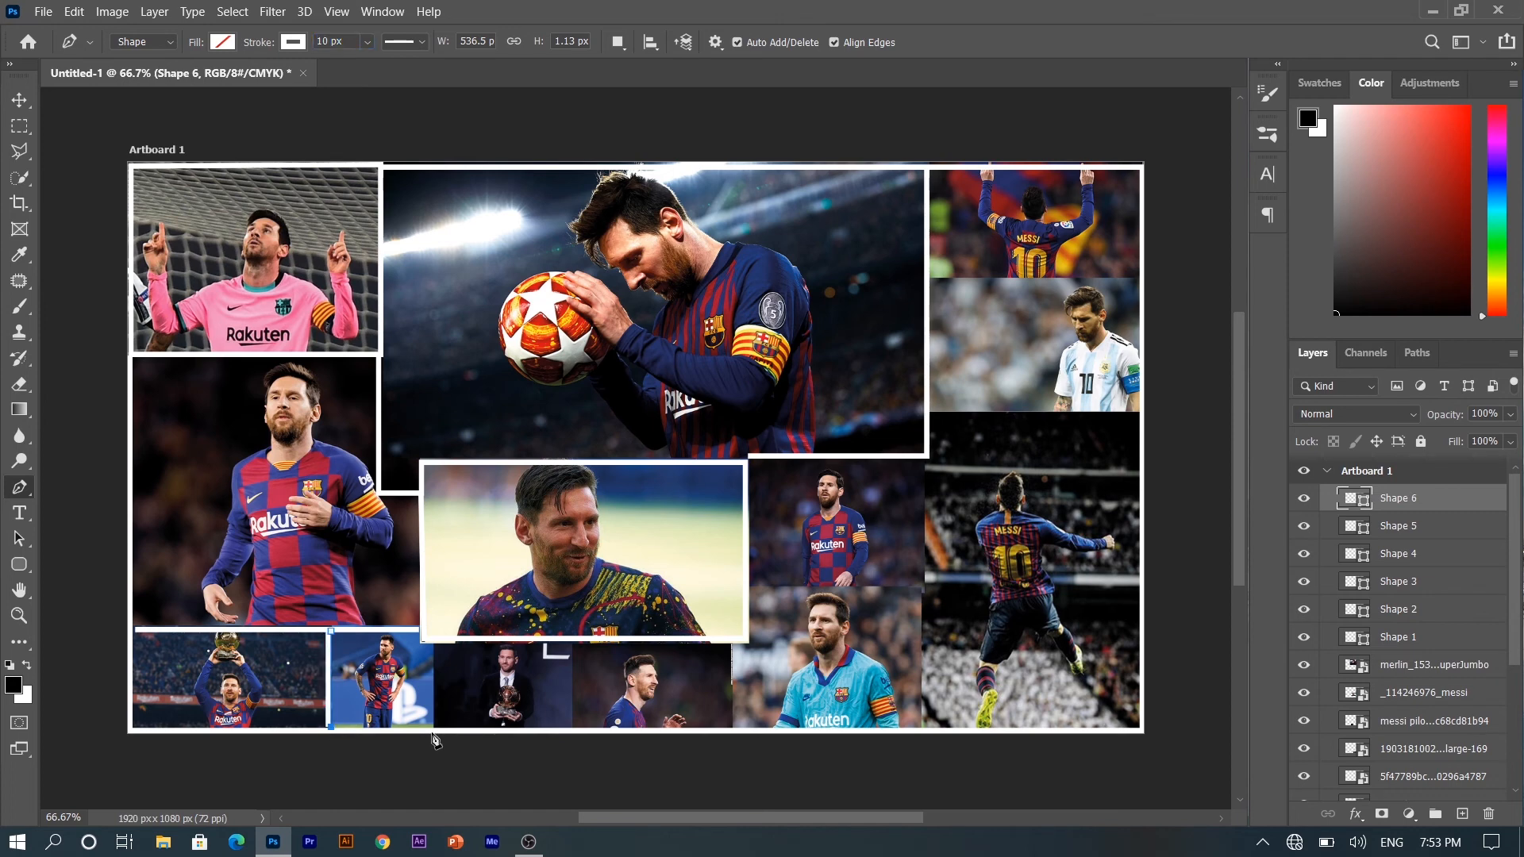
{"action": "key", "text": "Escape"}
- Draw three vertical dividers about 167 to 175 px tall between the blue-background, black-suit, side-profile and teal-shirt photos
{"action": "left_click", "coordinate": [435, 729]}
{"action": "left_click", "coordinate": [435, 642]}
{"action": "key", "text": "Escape"}
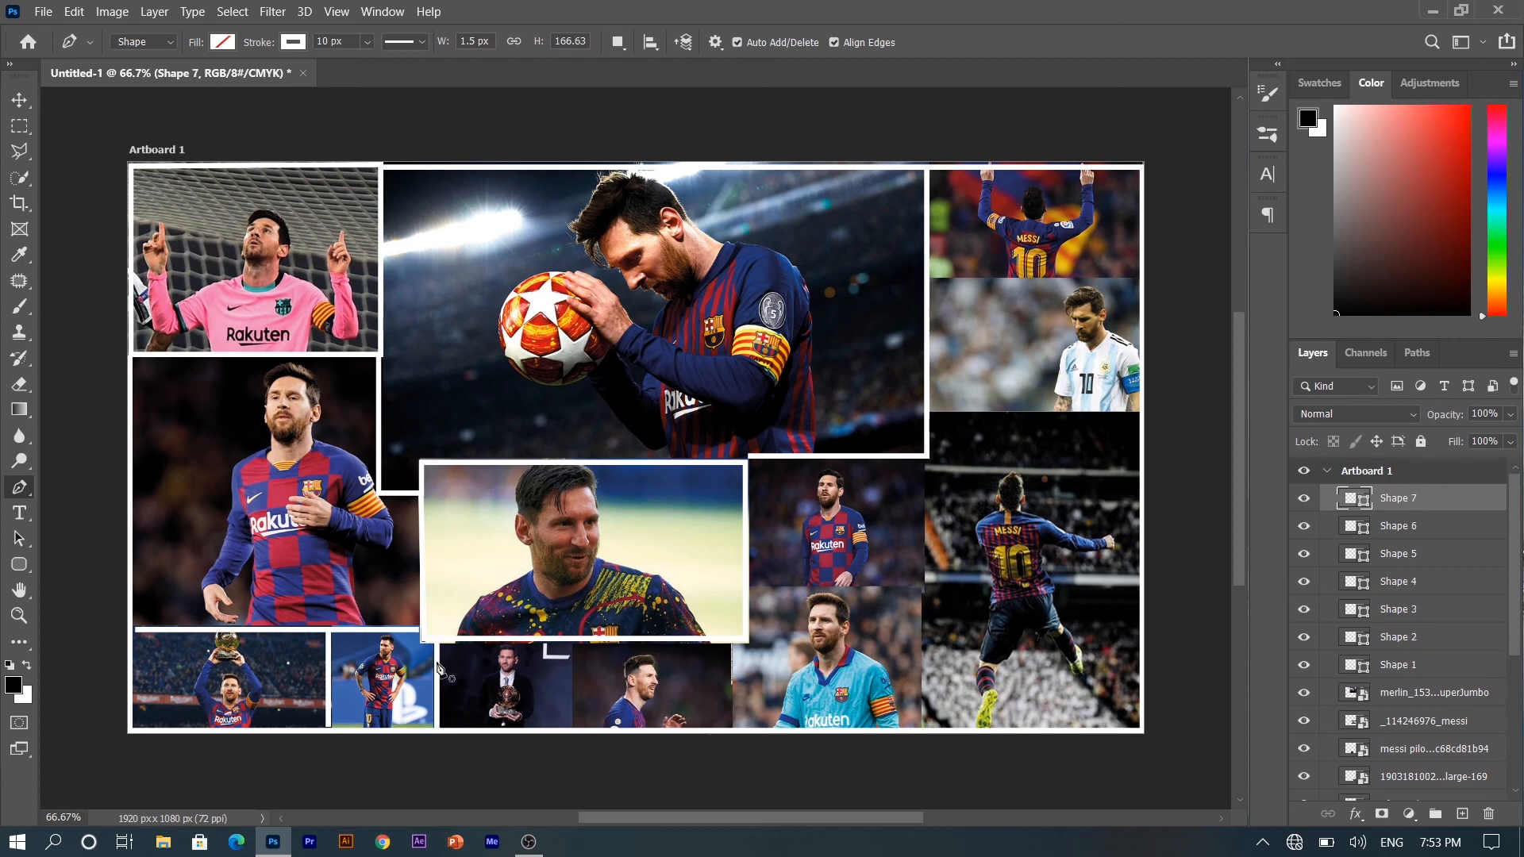
{"action": "left_click", "coordinate": [573, 725]}
{"action": "left_click", "coordinate": [574, 640]}
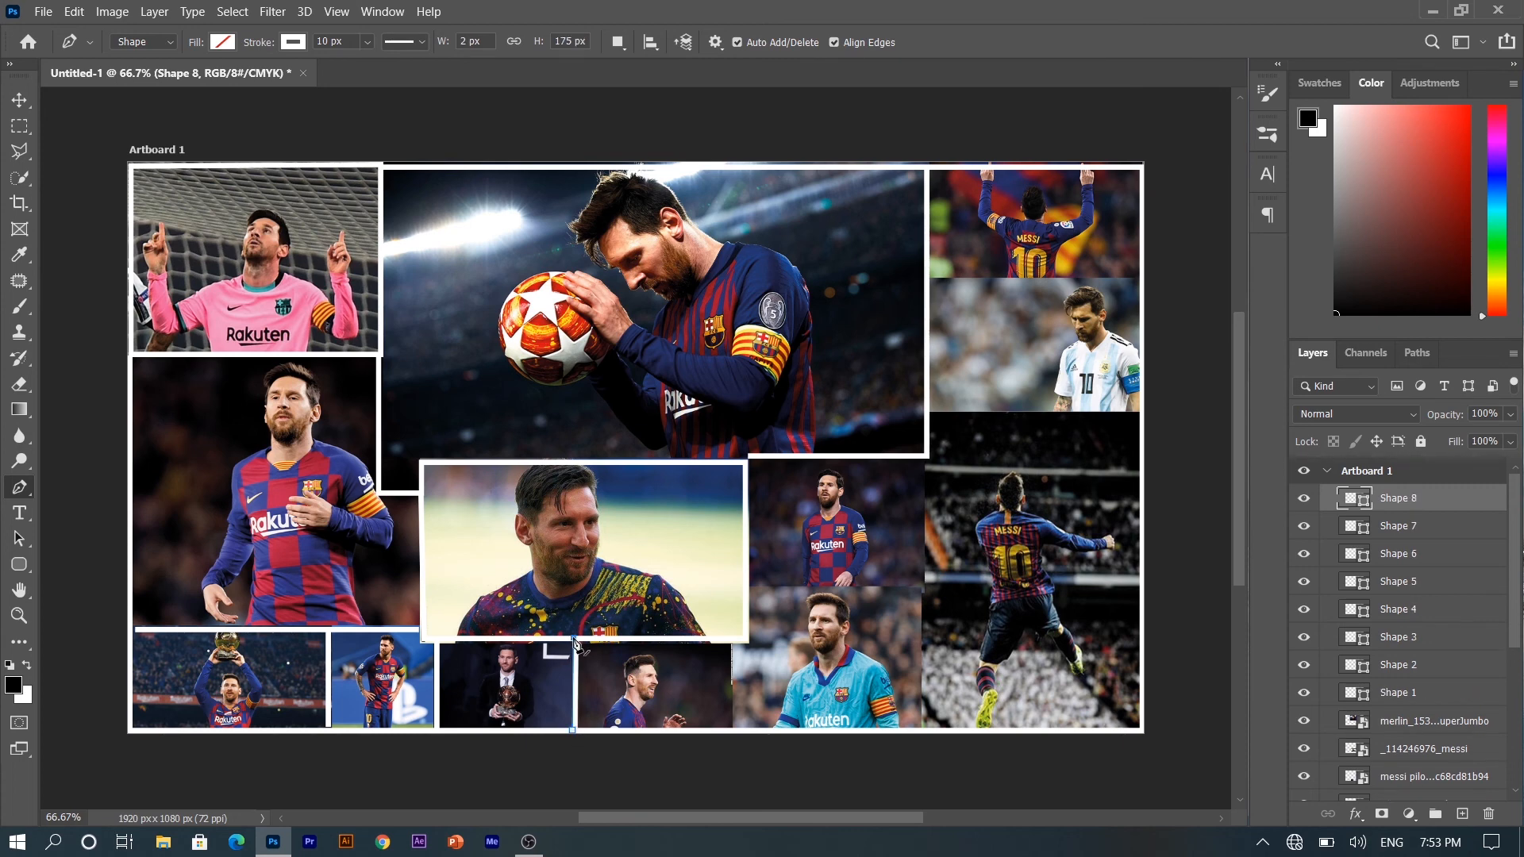
{"action": "left_click", "coordinate": [732, 730]}
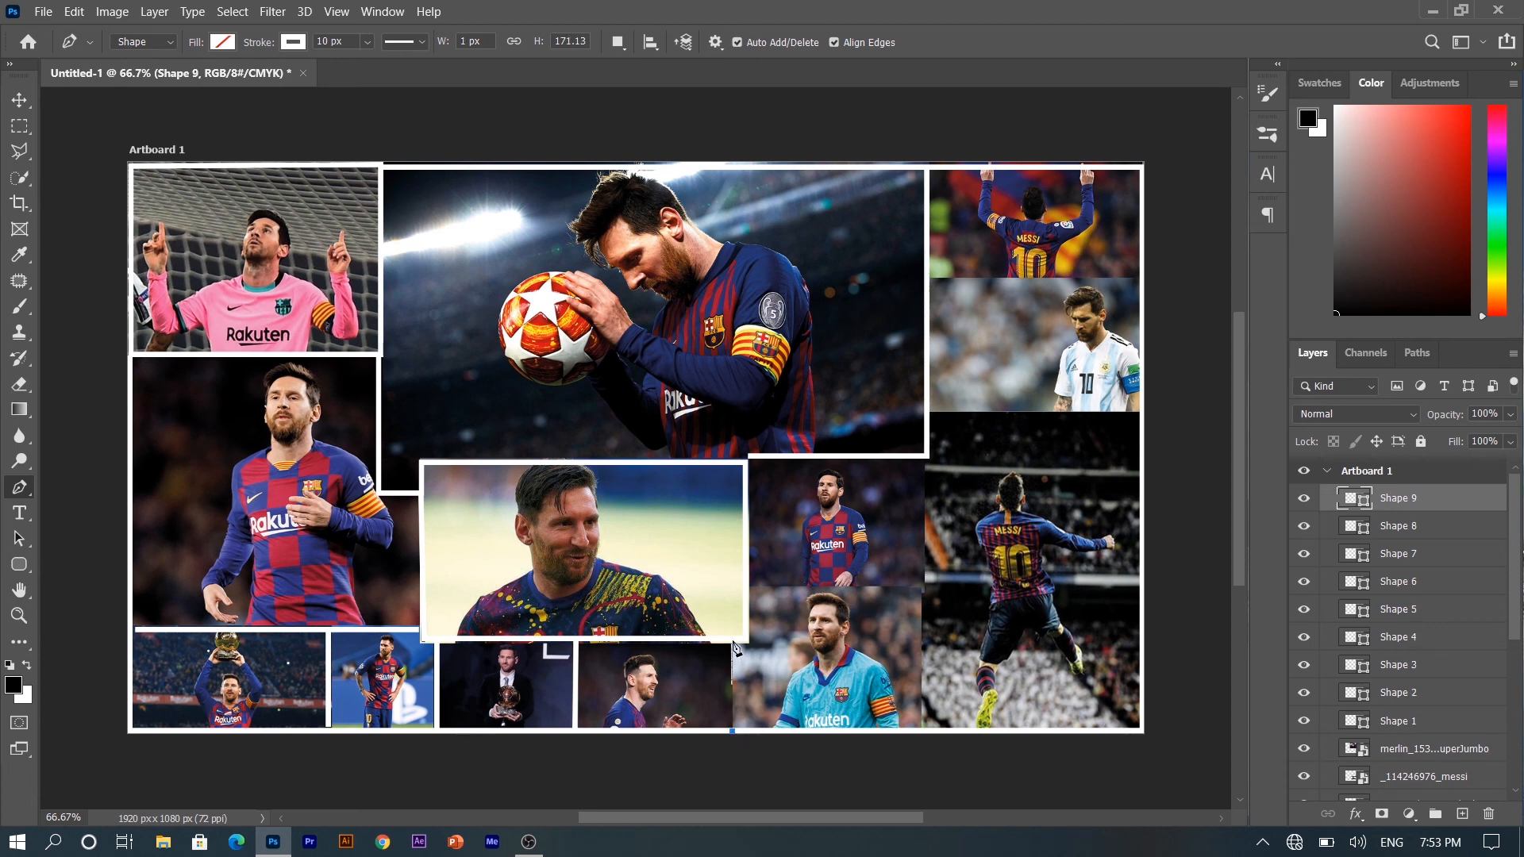
{"action": "left_click", "coordinate": [732, 641]}
{"action": "key", "text": "Escape"}
- Draw a divider about 509 px tall between the teal-shirt photo and the jumping photo, reaching up to the ball photo's frame
{"action": "left_click", "coordinate": [921, 731]}
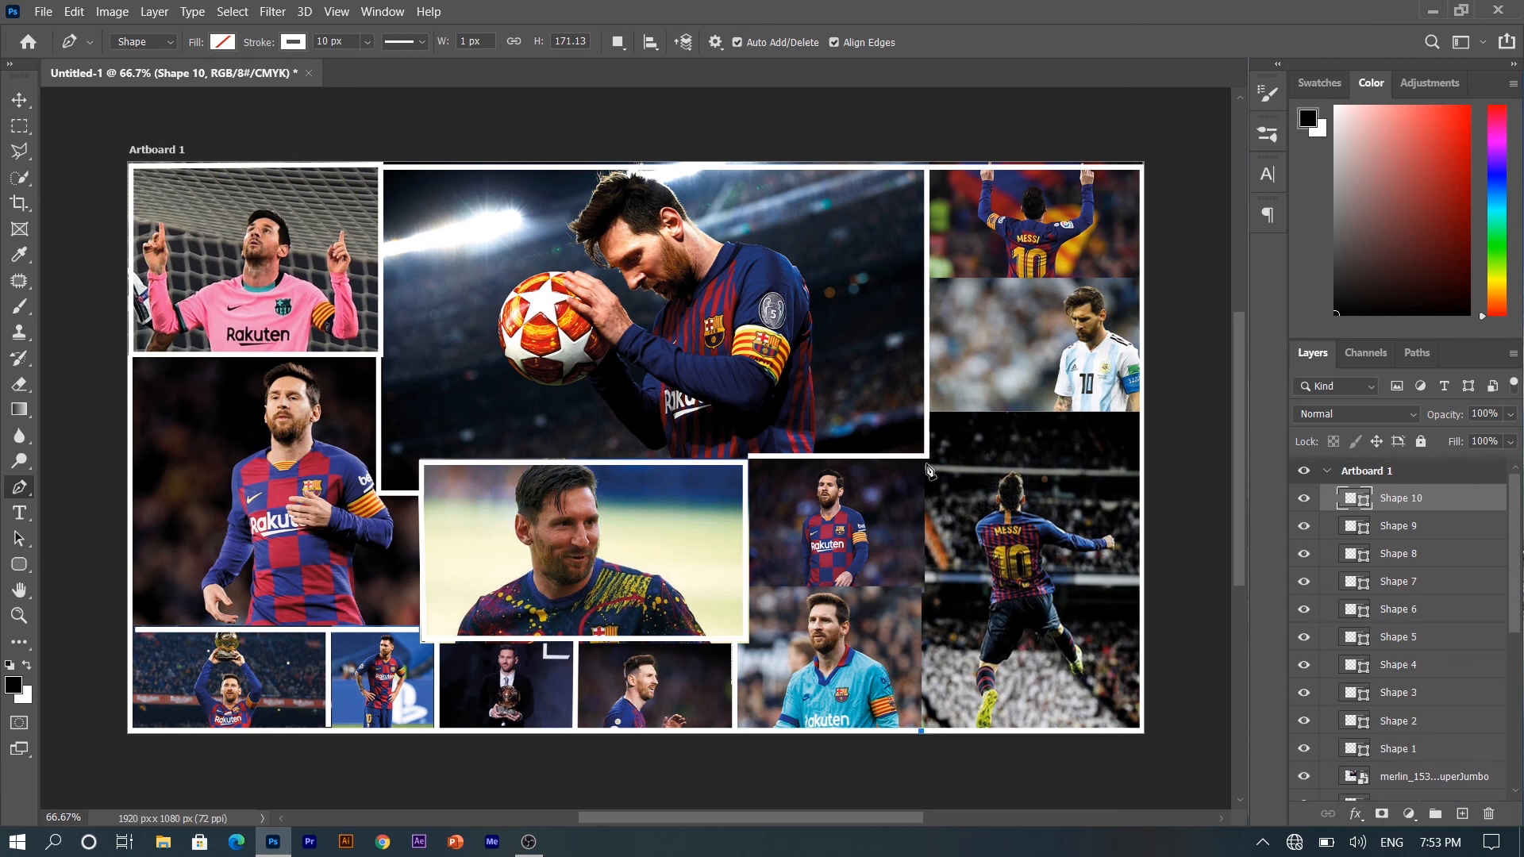
{"action": "left_click", "coordinate": [926, 462]}
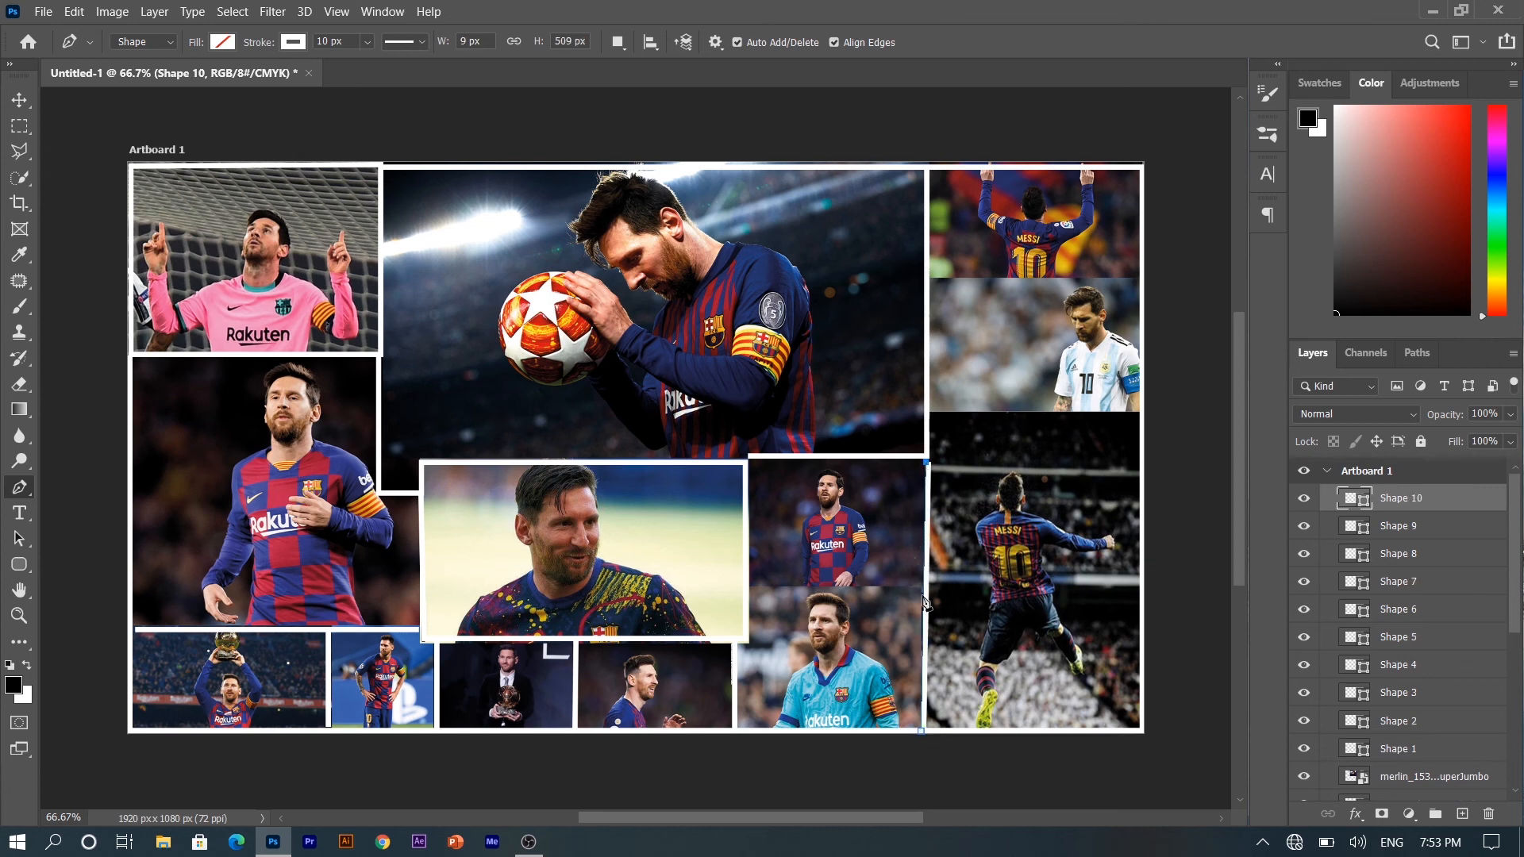
{"action": "key", "text": "Escape"}
- Draw a horizontal divider about 333 px long between the teal-shirt photo and the small photo above it
{"action": "right_click", "coordinate": [928, 598]}
{"action": "left_click", "coordinate": [920, 591]}
{"action": "left_click", "coordinate": [925, 589]}
{"action": "left_click", "coordinate": [749, 589]}
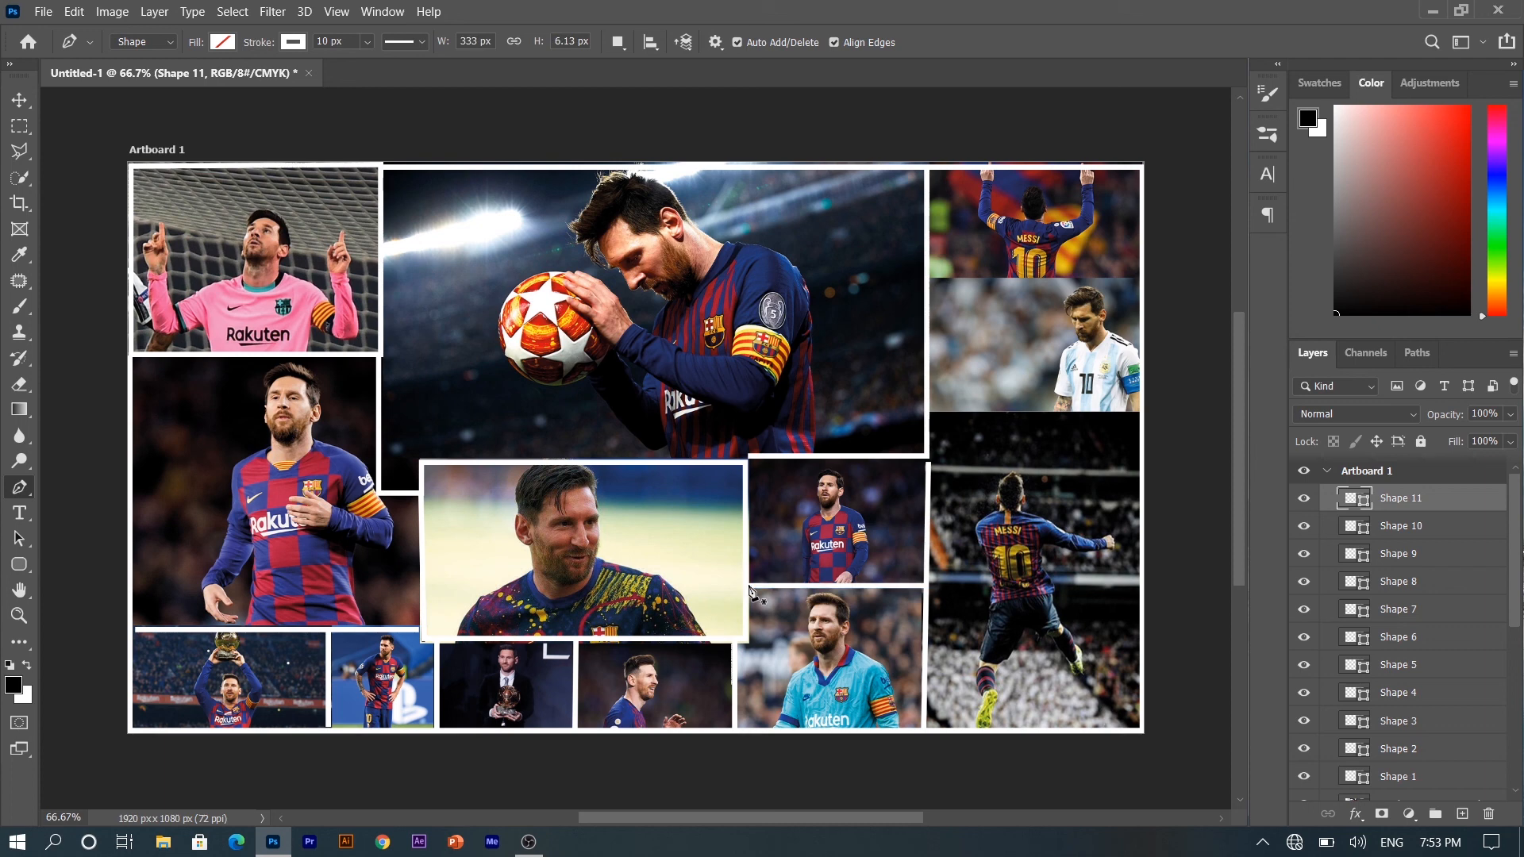
- Draw horizontal dividers about 400 px long below and above the Argentina-shirt photo
{"action": "left_click", "coordinate": [930, 411]}
{"action": "left_click", "coordinate": [1142, 418], "text": "shift"}
{"action": "key", "text": "Escape"}
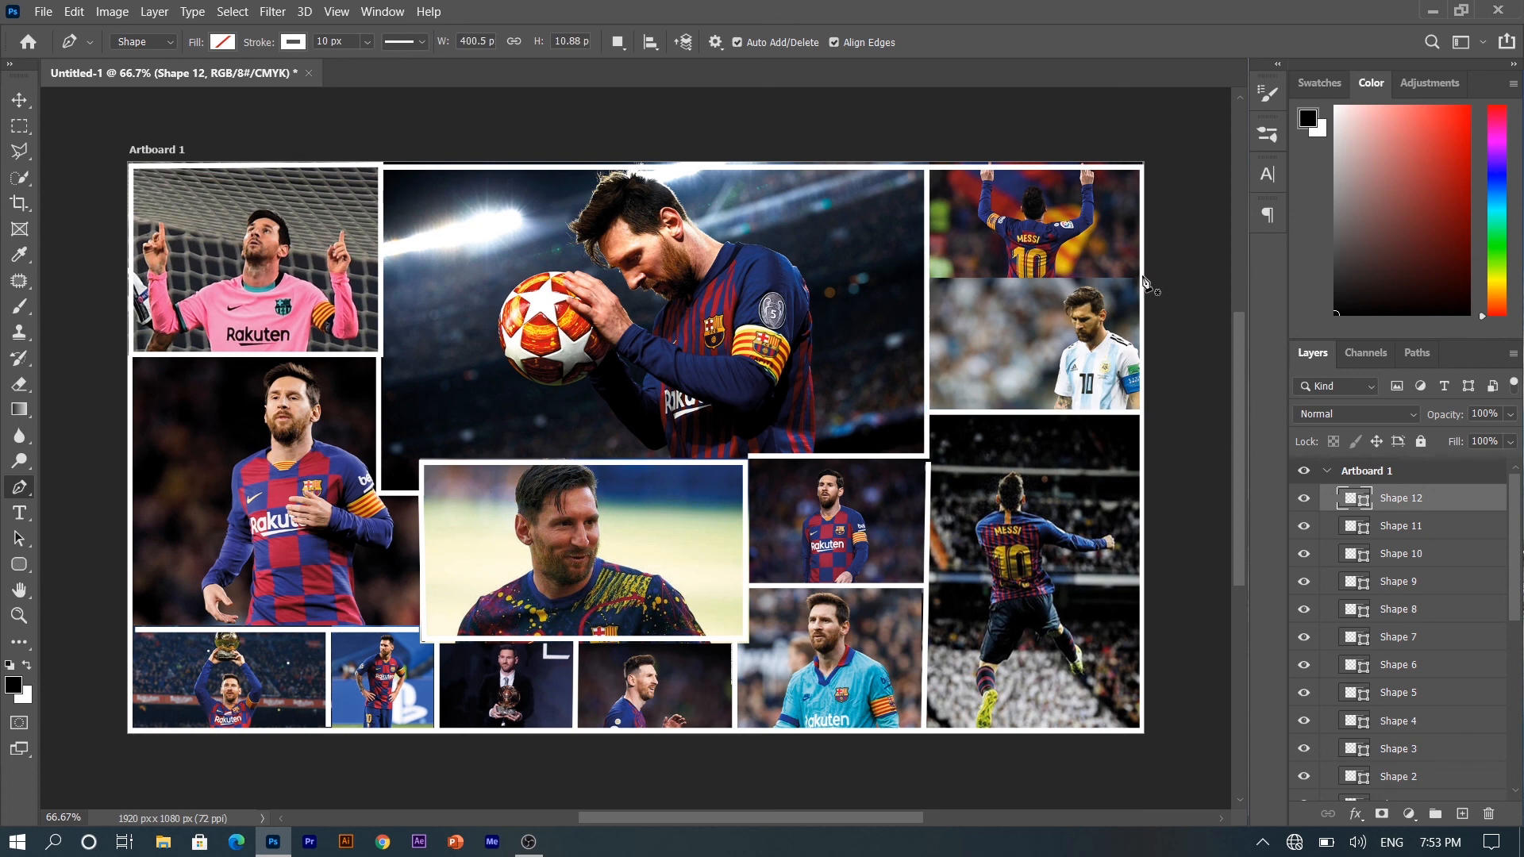
{"action": "left_click", "coordinate": [930, 277], "text": "shift"}
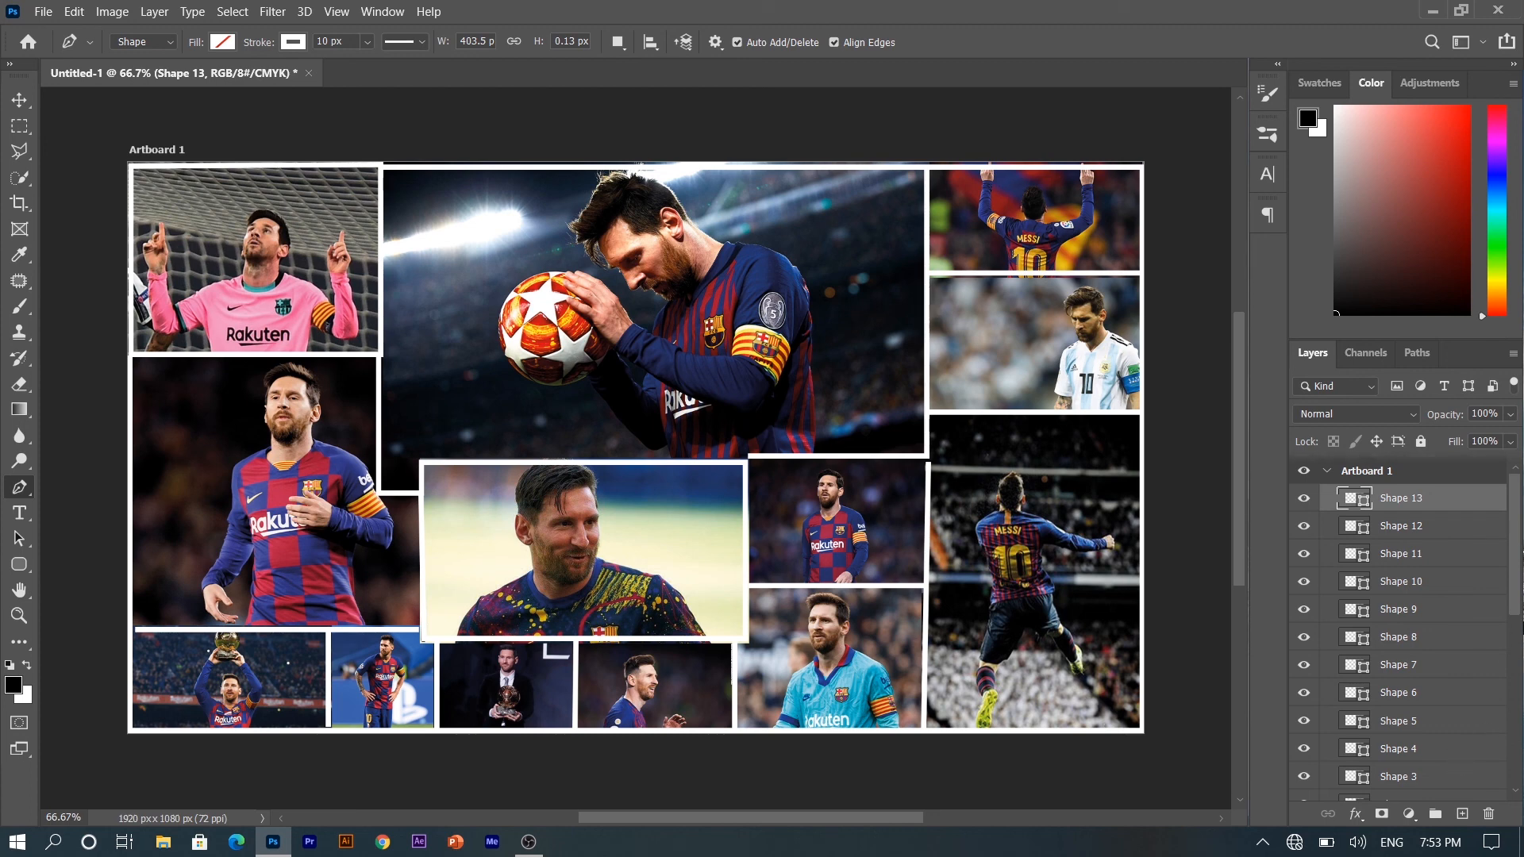
- Select all the layers from Shape 13 down to Shape 1, set their stroke alignment to center, and switch to the Move tool
{"action": "left_click_drag", "start_coordinate": [1518, 604], "coordinate": [1522, 635]}
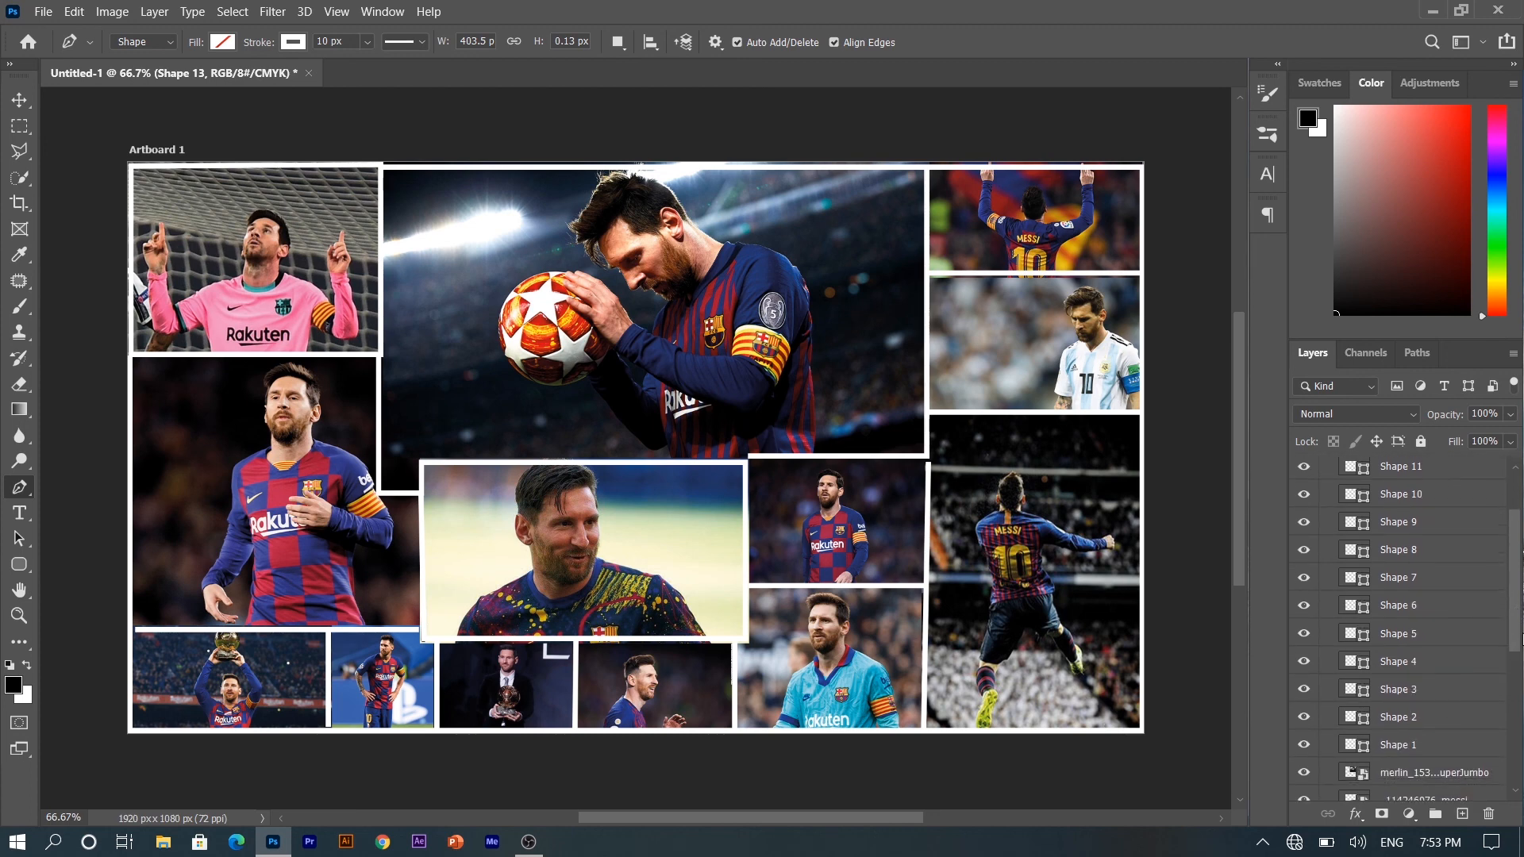
{"action": "left_click", "coordinate": [1379, 746], "text": "shift"}
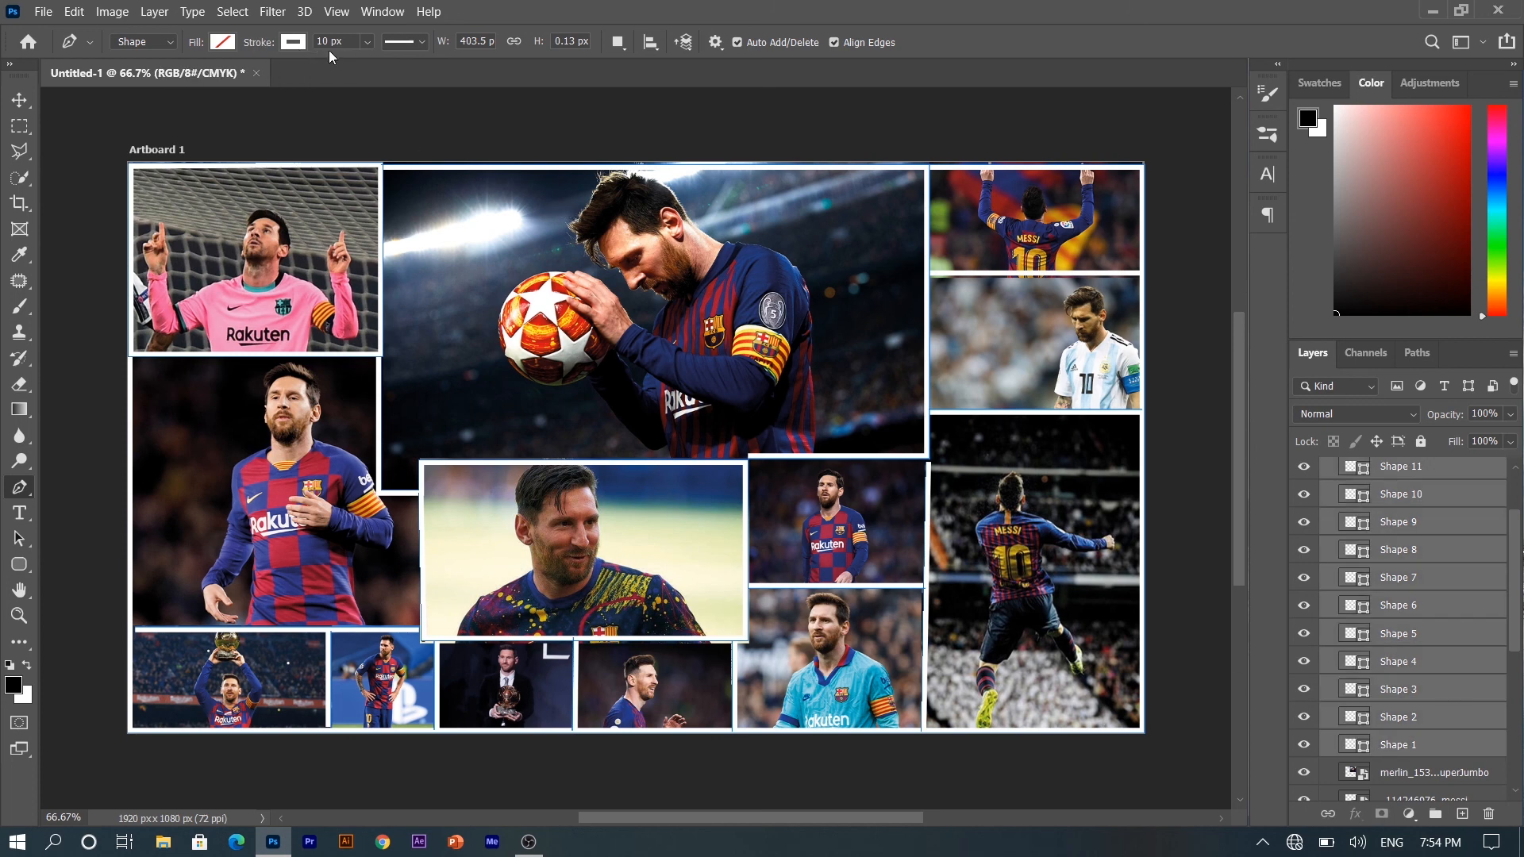
{"action": "left_click", "coordinate": [420, 42]}
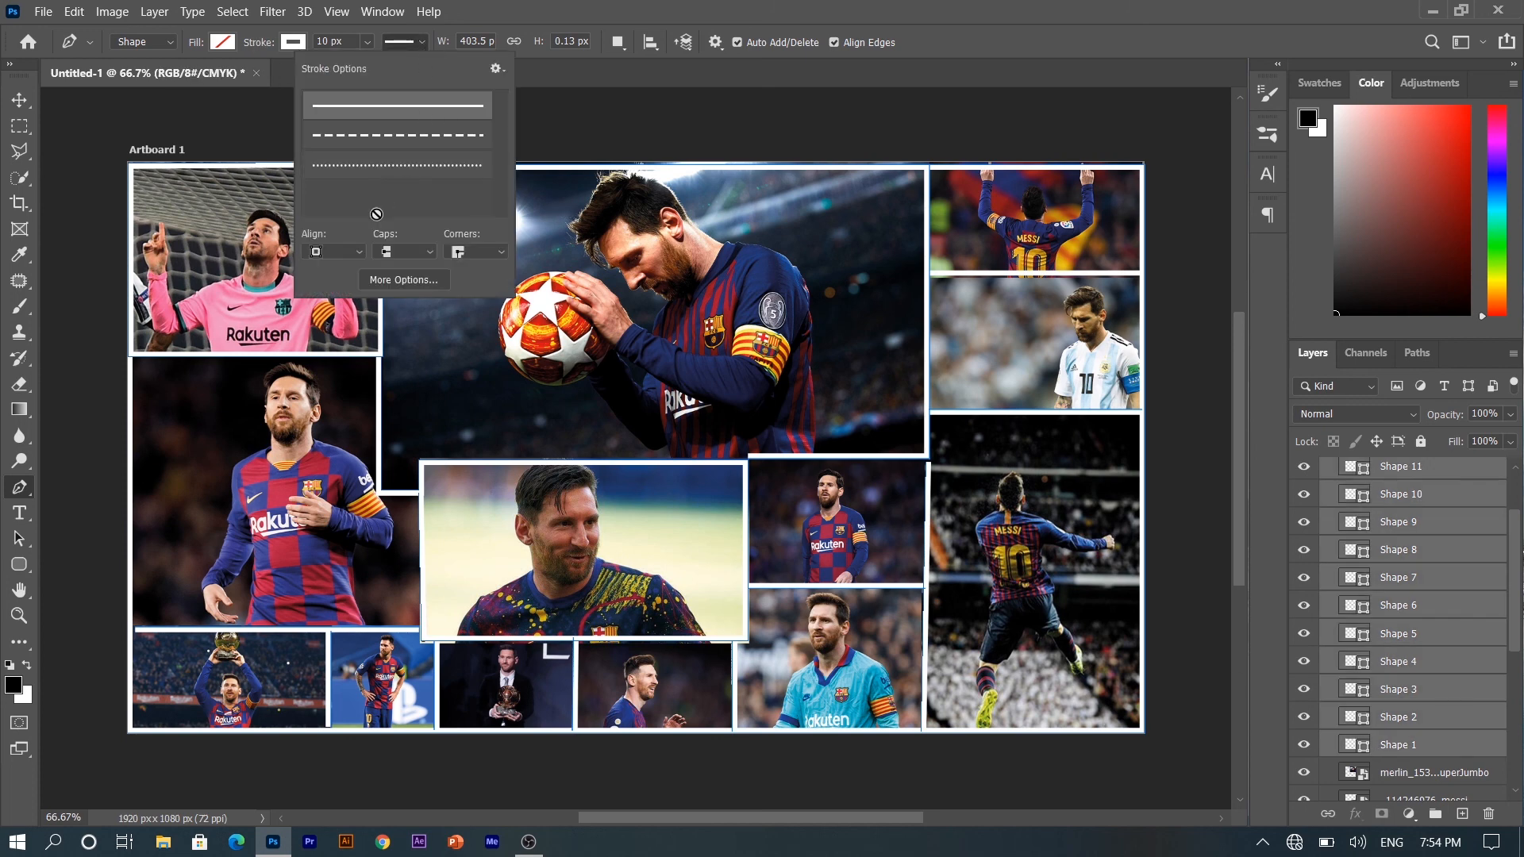
{"action": "left_click", "coordinate": [359, 253]}
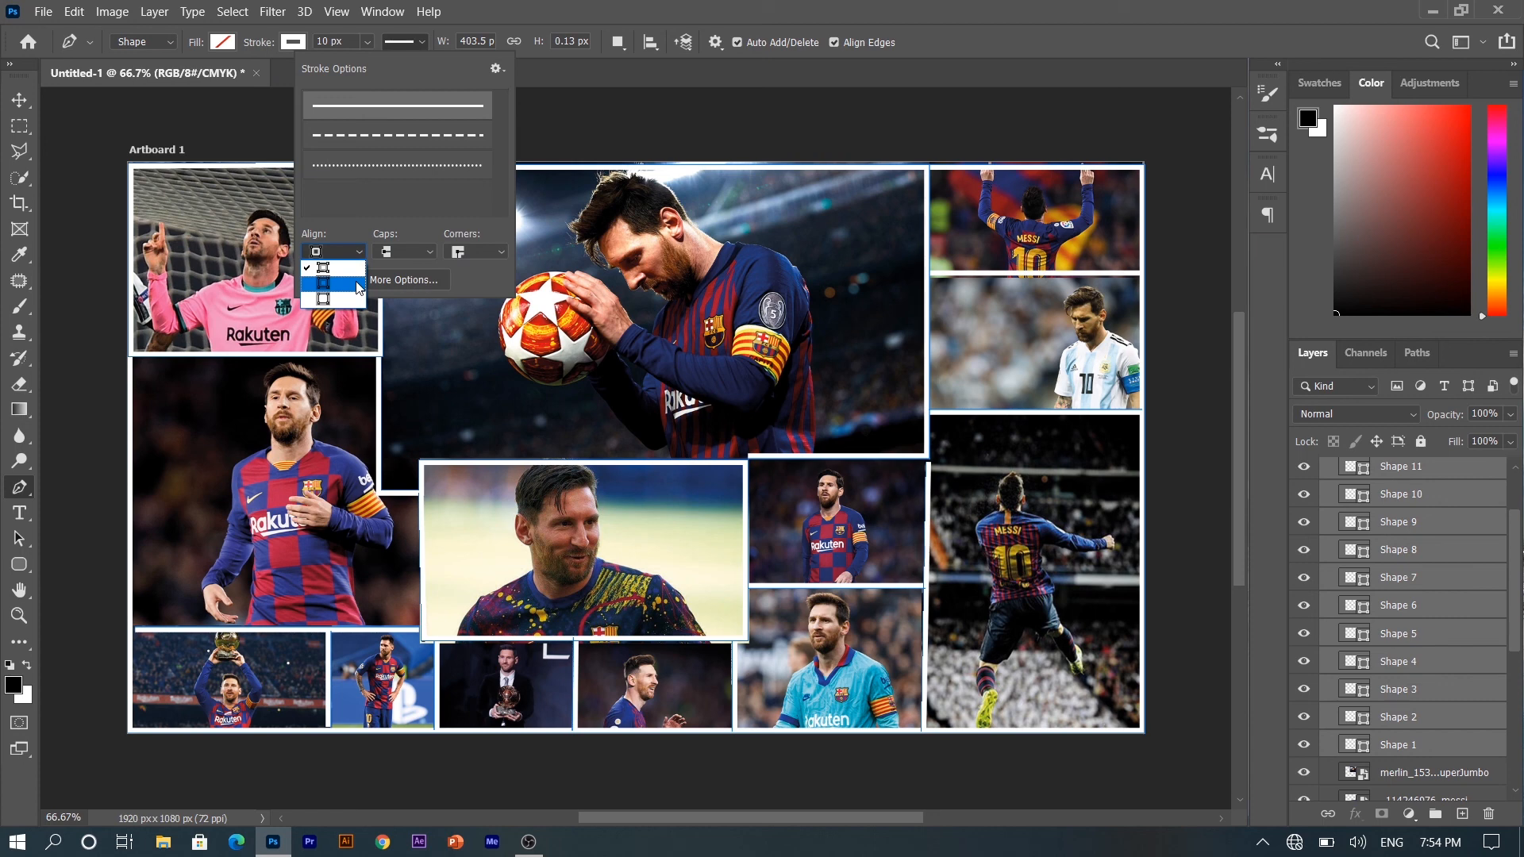
{"action": "left_click", "coordinate": [357, 283]}
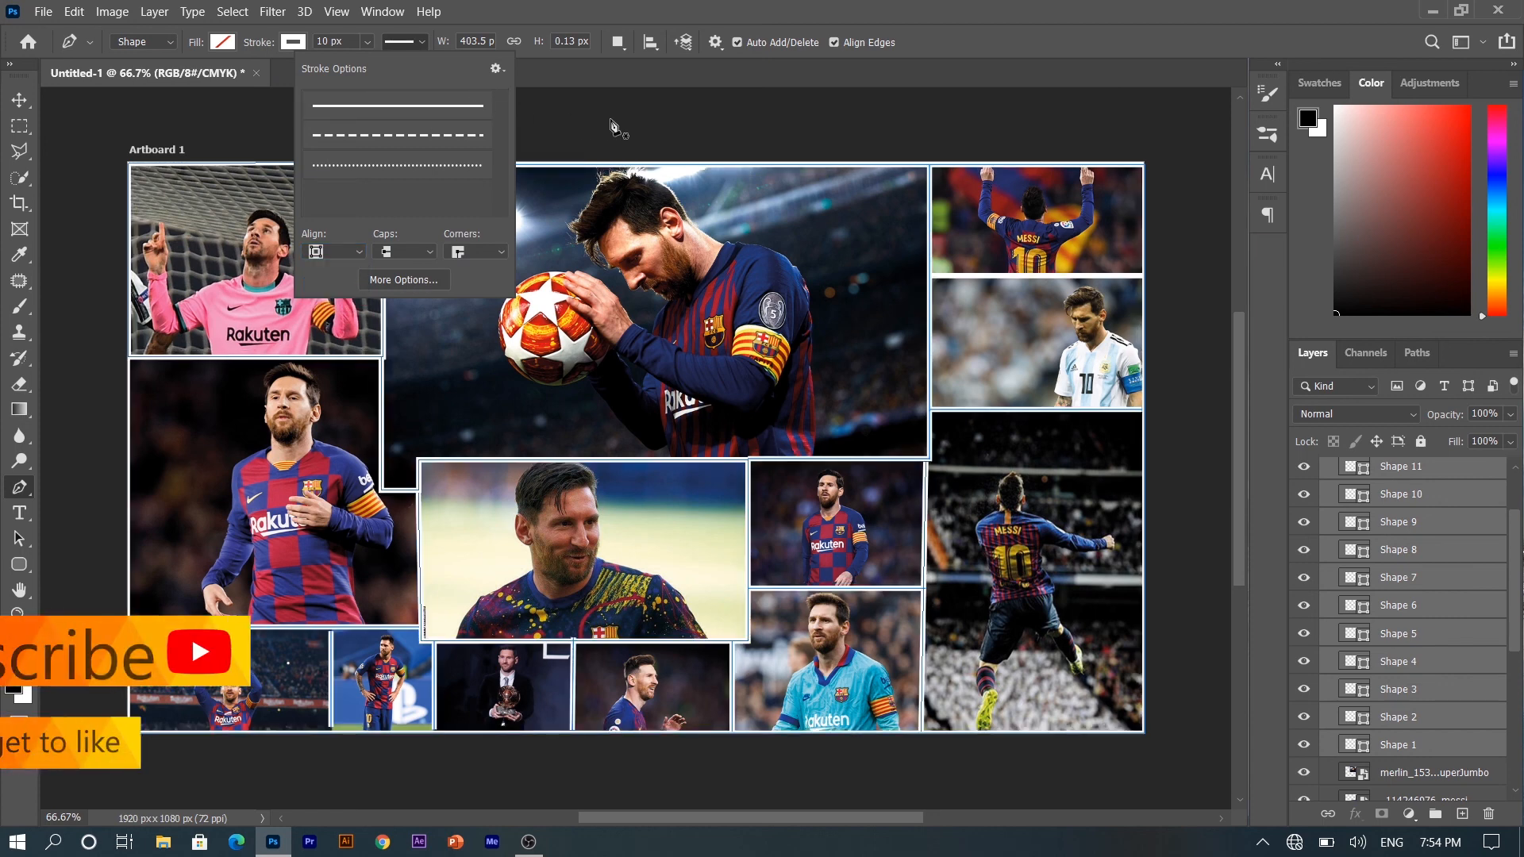
{"action": "key", "text": "Escape"}
{"action": "left_click", "coordinate": [20, 105]}
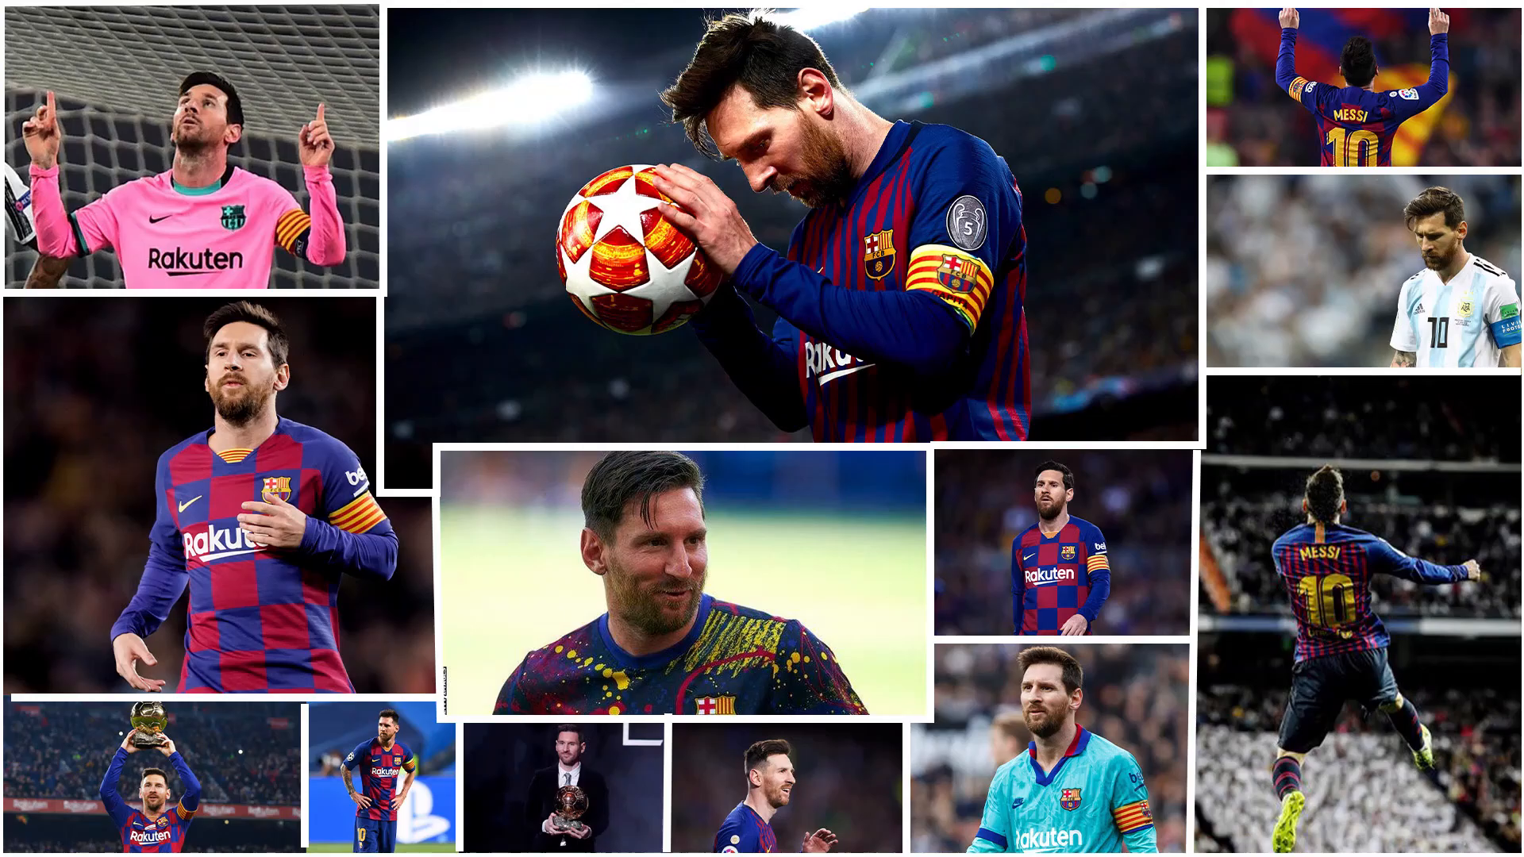